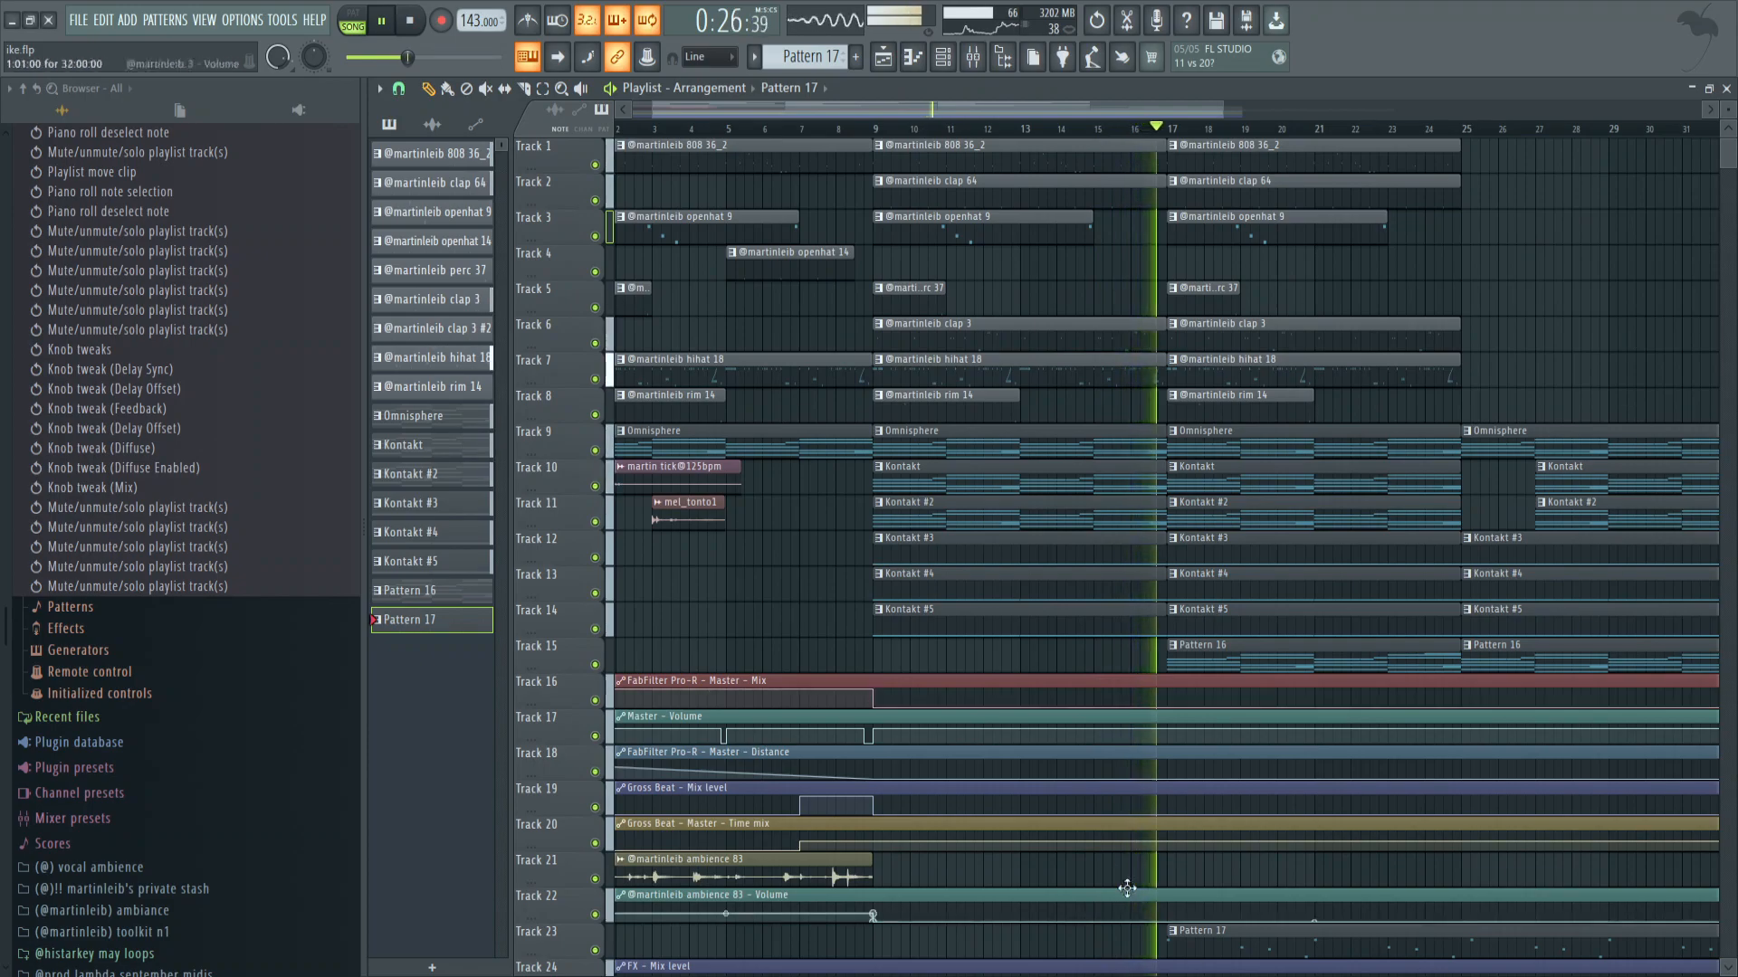
{"action": "scroll", "coordinate": [1075, 819], "scroll_direction": "down", "scroll_amount": 2}
{"action": "scroll", "coordinate": [1075, 819], "scroll_direction": "down", "scroll_amount": 2}
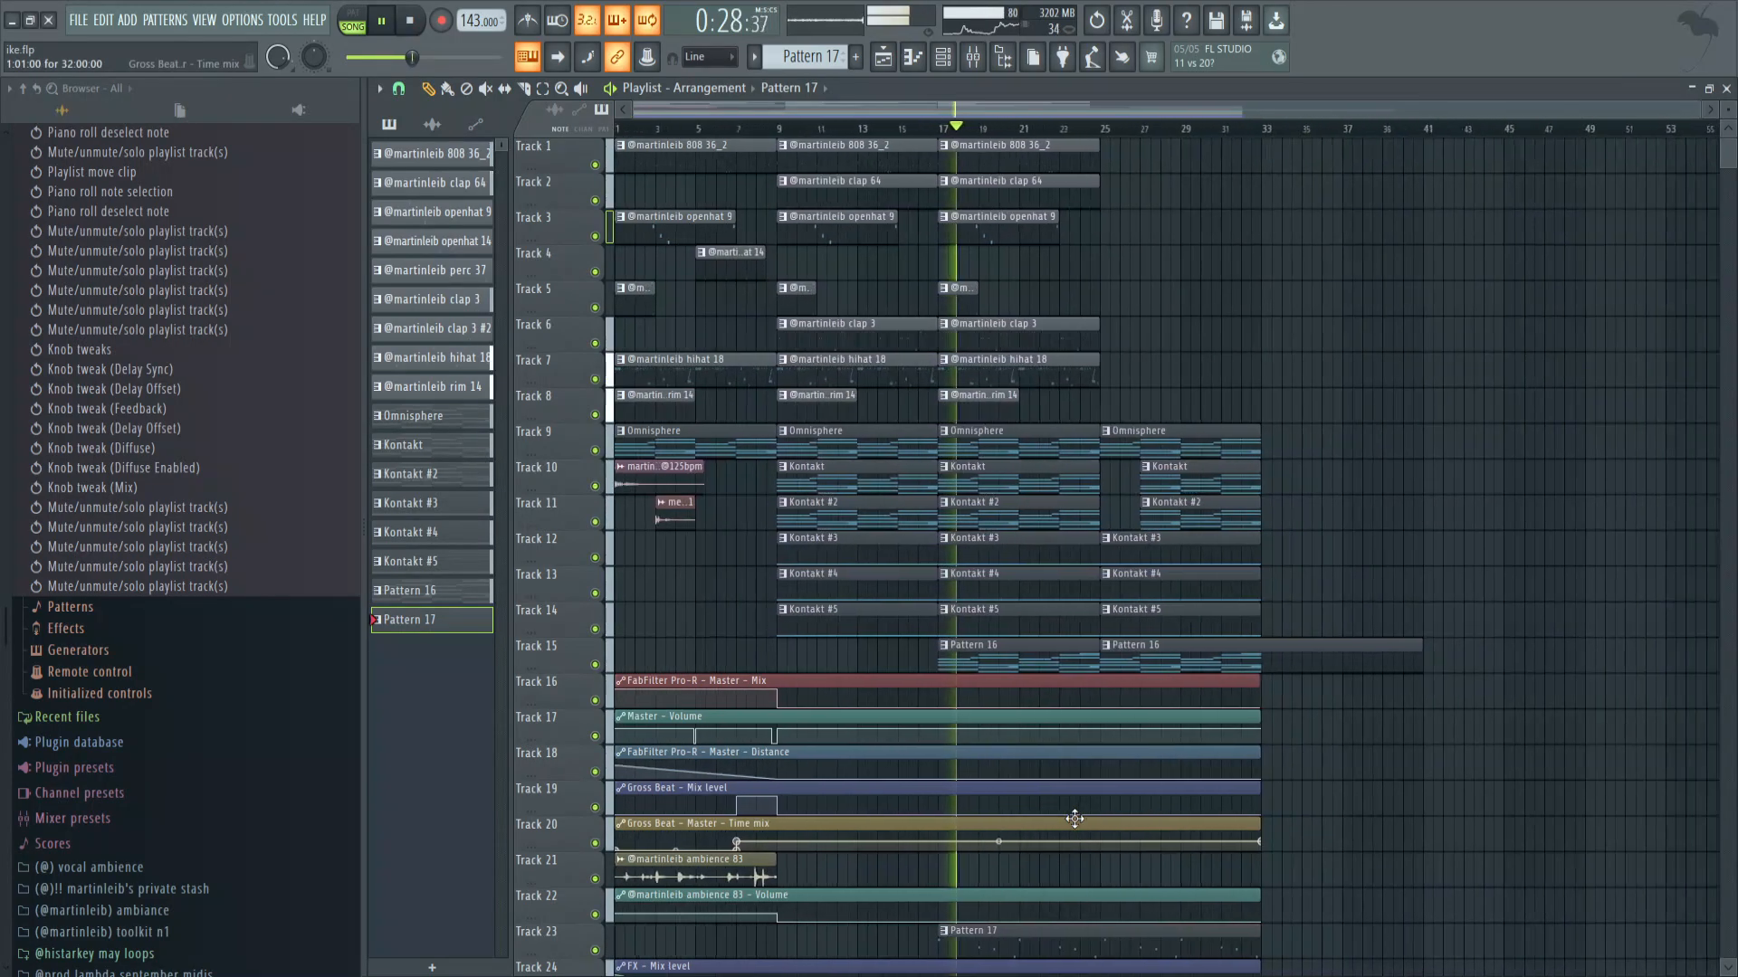
{"action": "scroll", "coordinate": [1068, 885], "scroll_direction": "down", "scroll_amount": 3}
{"action": "scroll", "coordinate": [1068, 885], "scroll_direction": "up", "scroll_amount": 3}
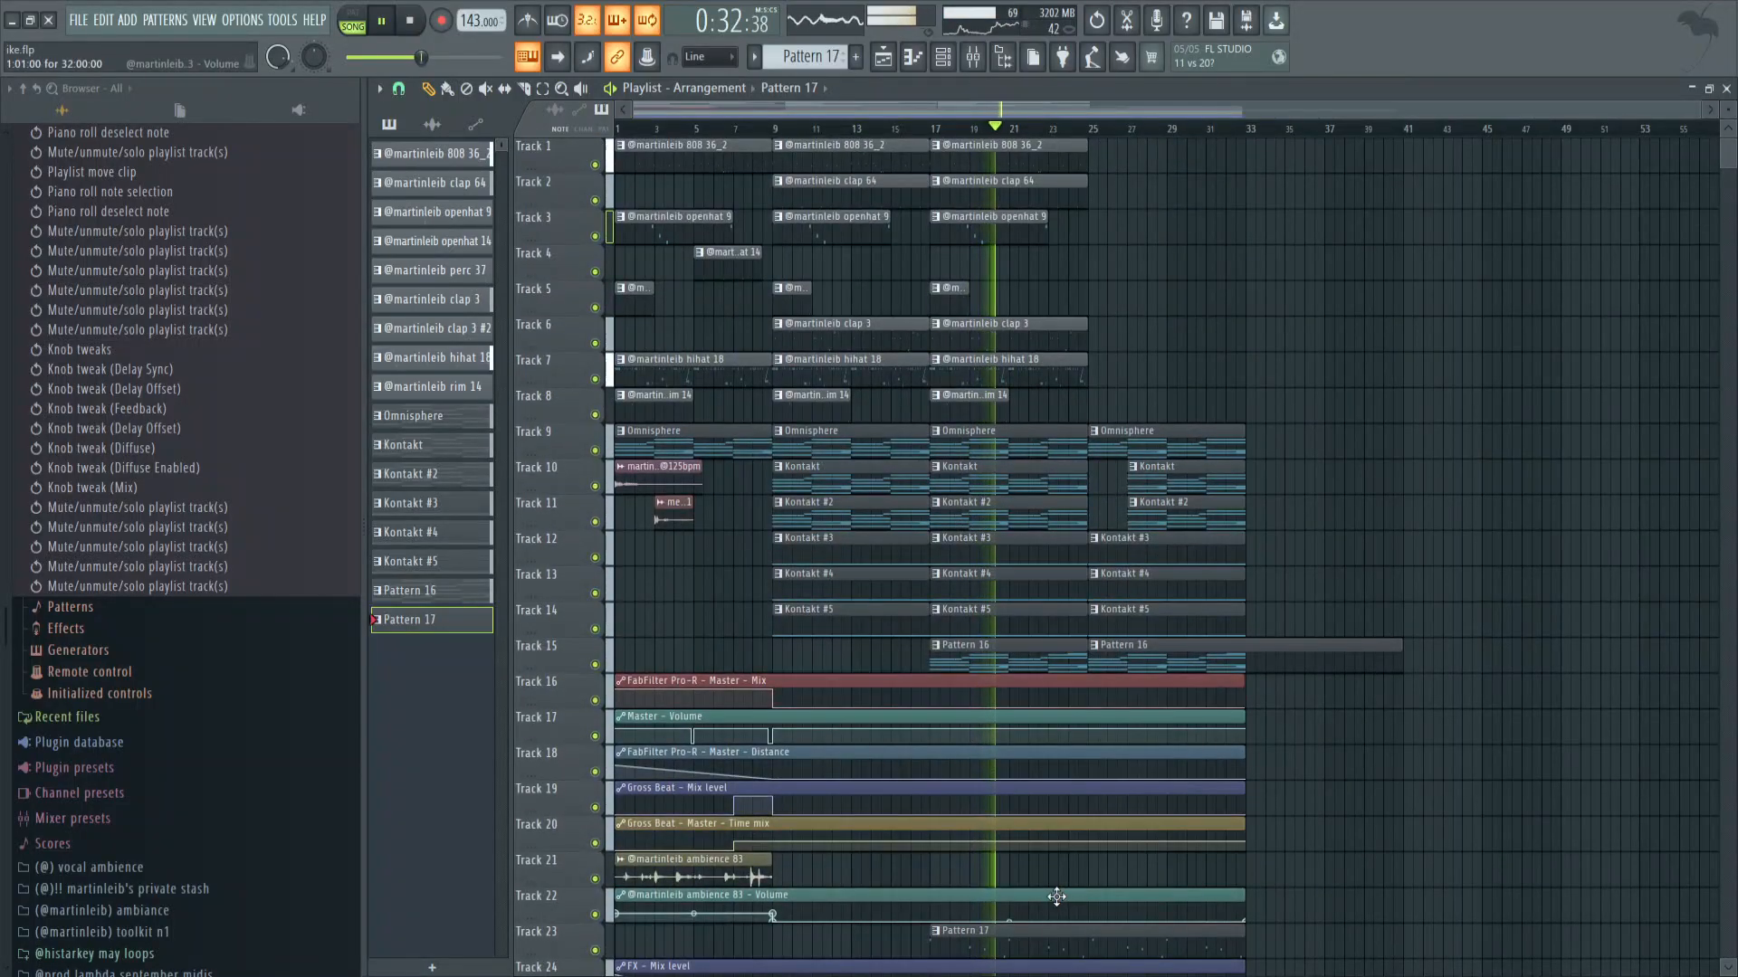
{"action": "key", "text": "F9"}
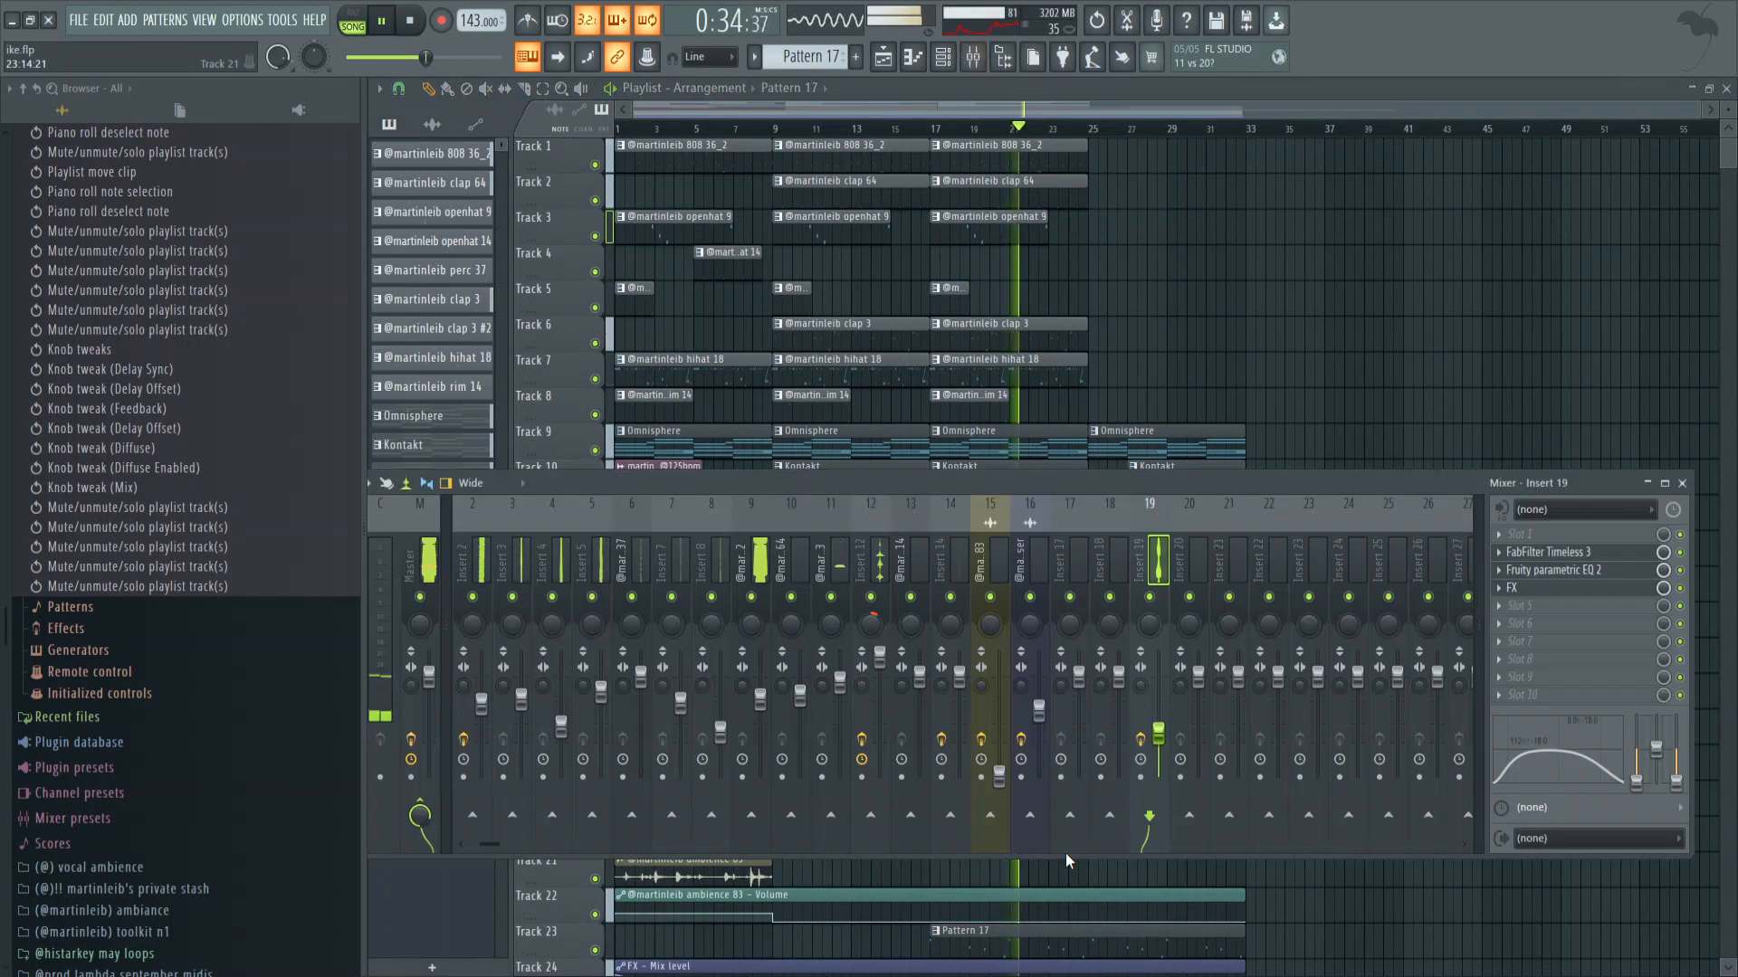
{"action": "left_click_drag", "start_coordinate": [759, 681], "coordinate": [764, 689]}
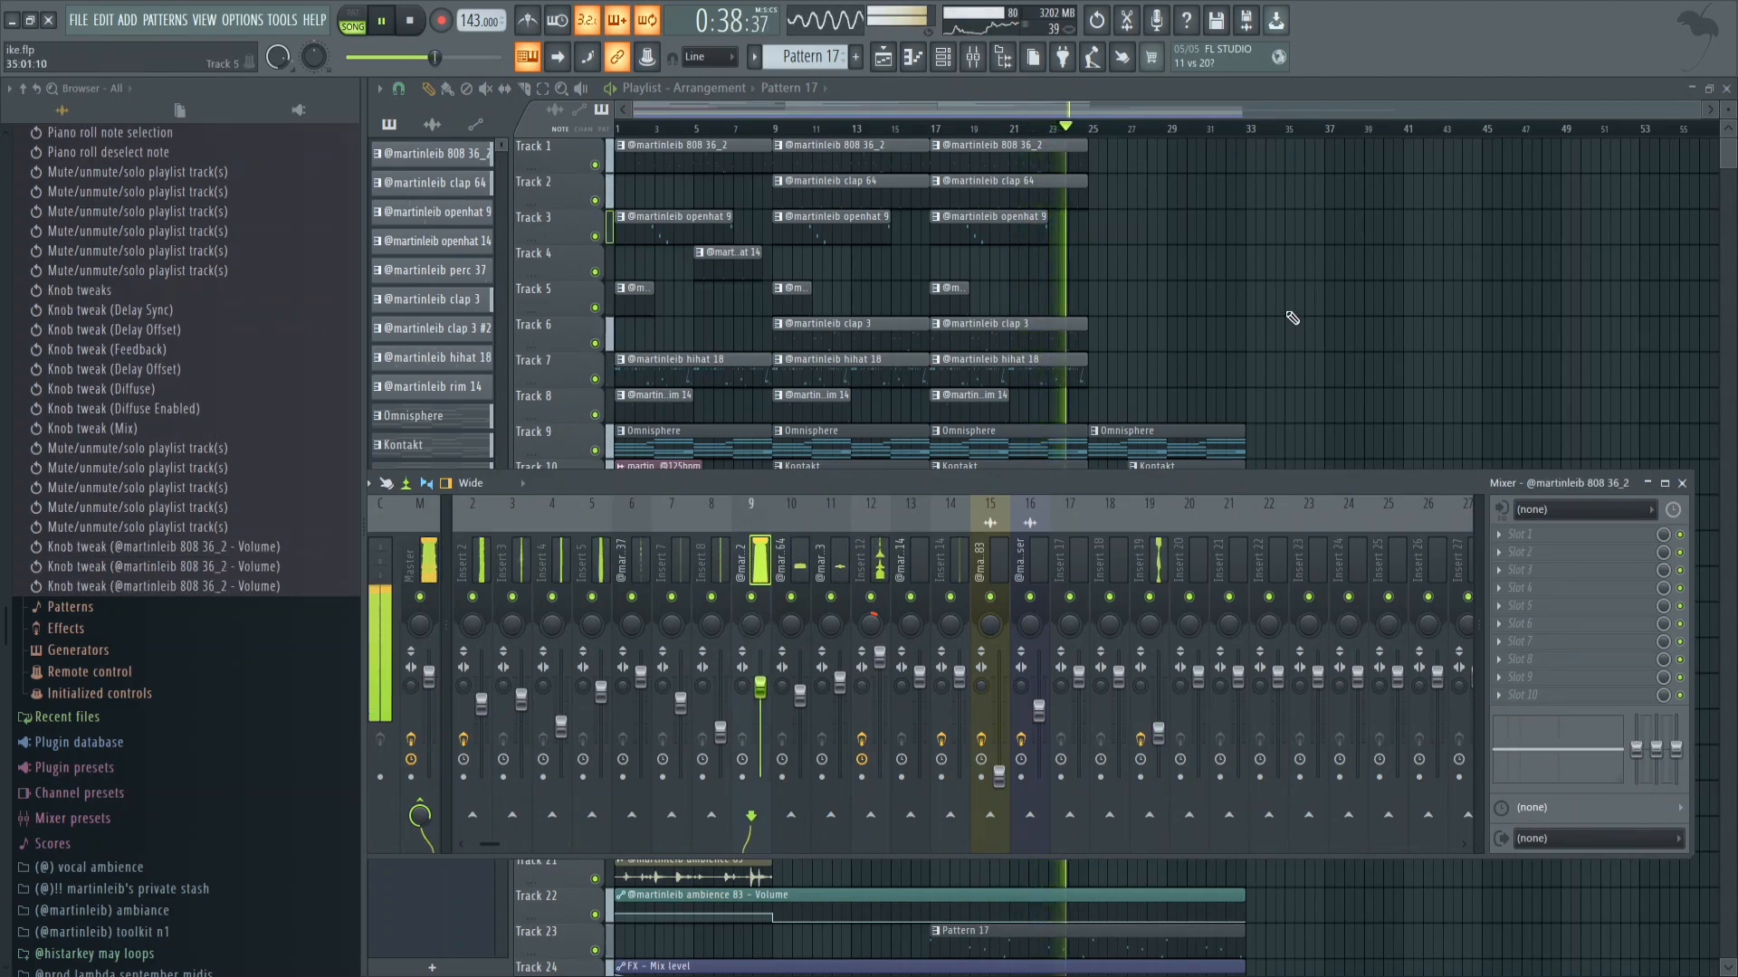
{"action": "key", "text": "F9"}
Listen through the rest of the arrangement in the playlist and stop playback.
{"action": "scroll", "coordinate": [1074, 353], "scroll_direction": "up", "scroll_amount": 3}
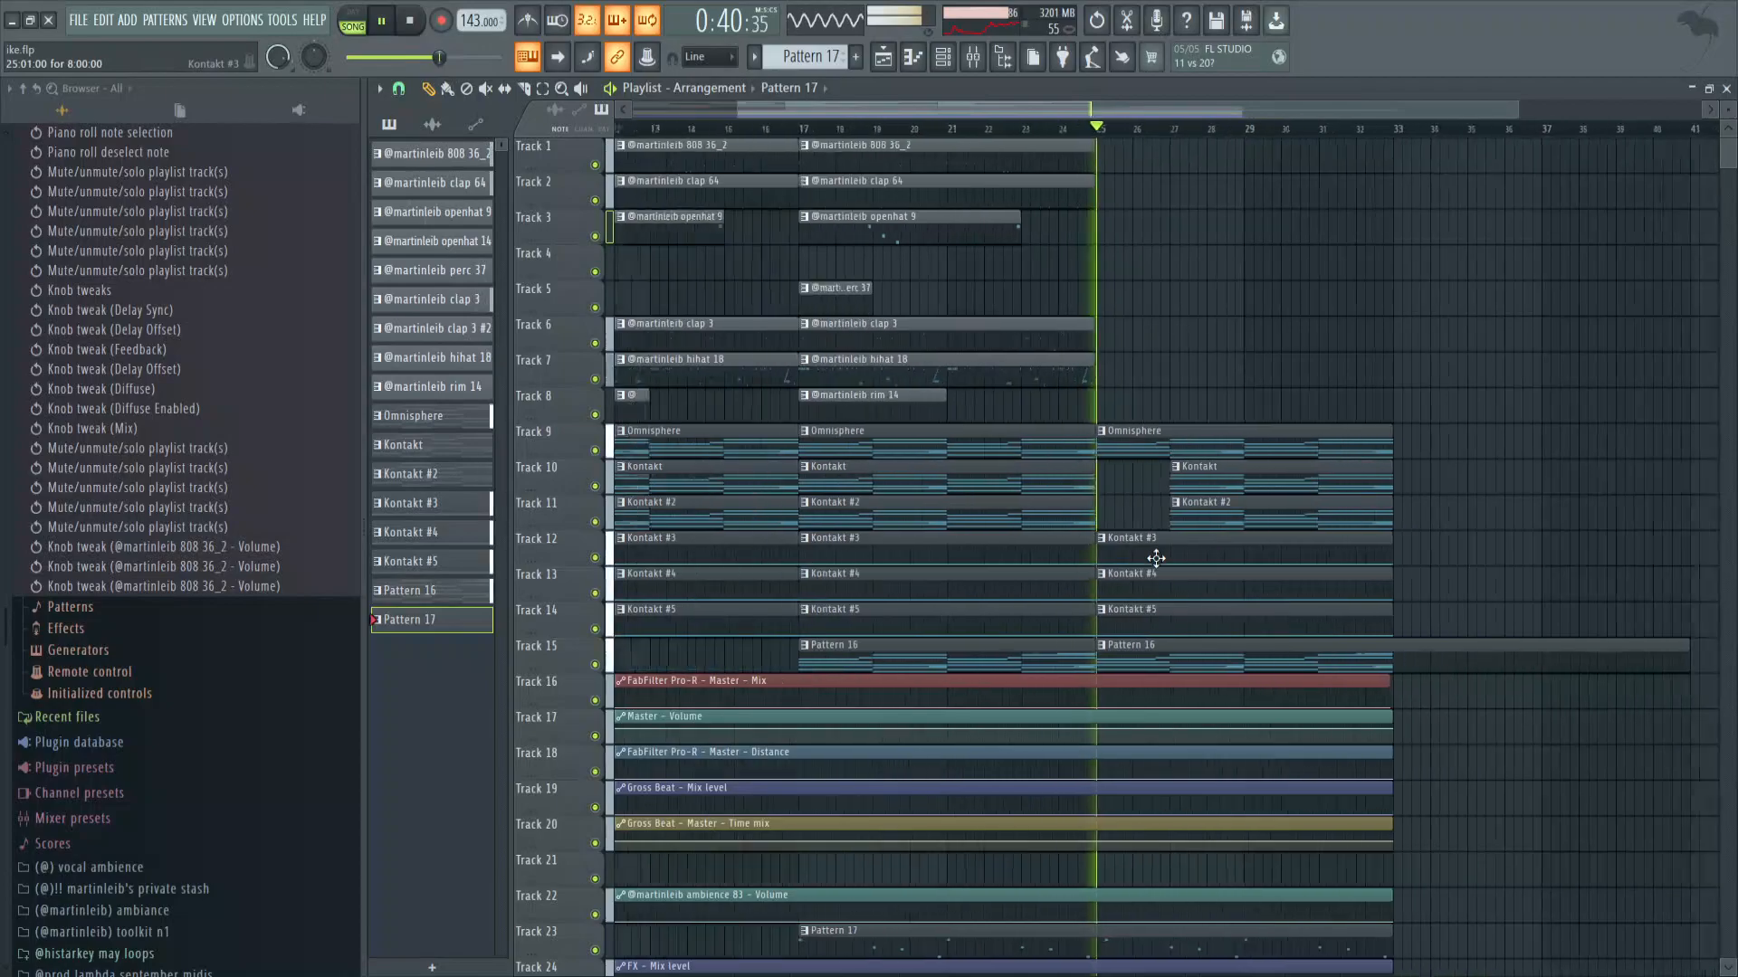
{"action": "scroll", "coordinate": [1152, 570], "scroll_direction": "down", "scroll_amount": 3}
{"action": "scroll", "coordinate": [1154, 651], "scroll_direction": "down", "scroll_amount": 1}
{"action": "scroll", "coordinate": [1156, 703], "scroll_direction": "down", "scroll_amount": 5}
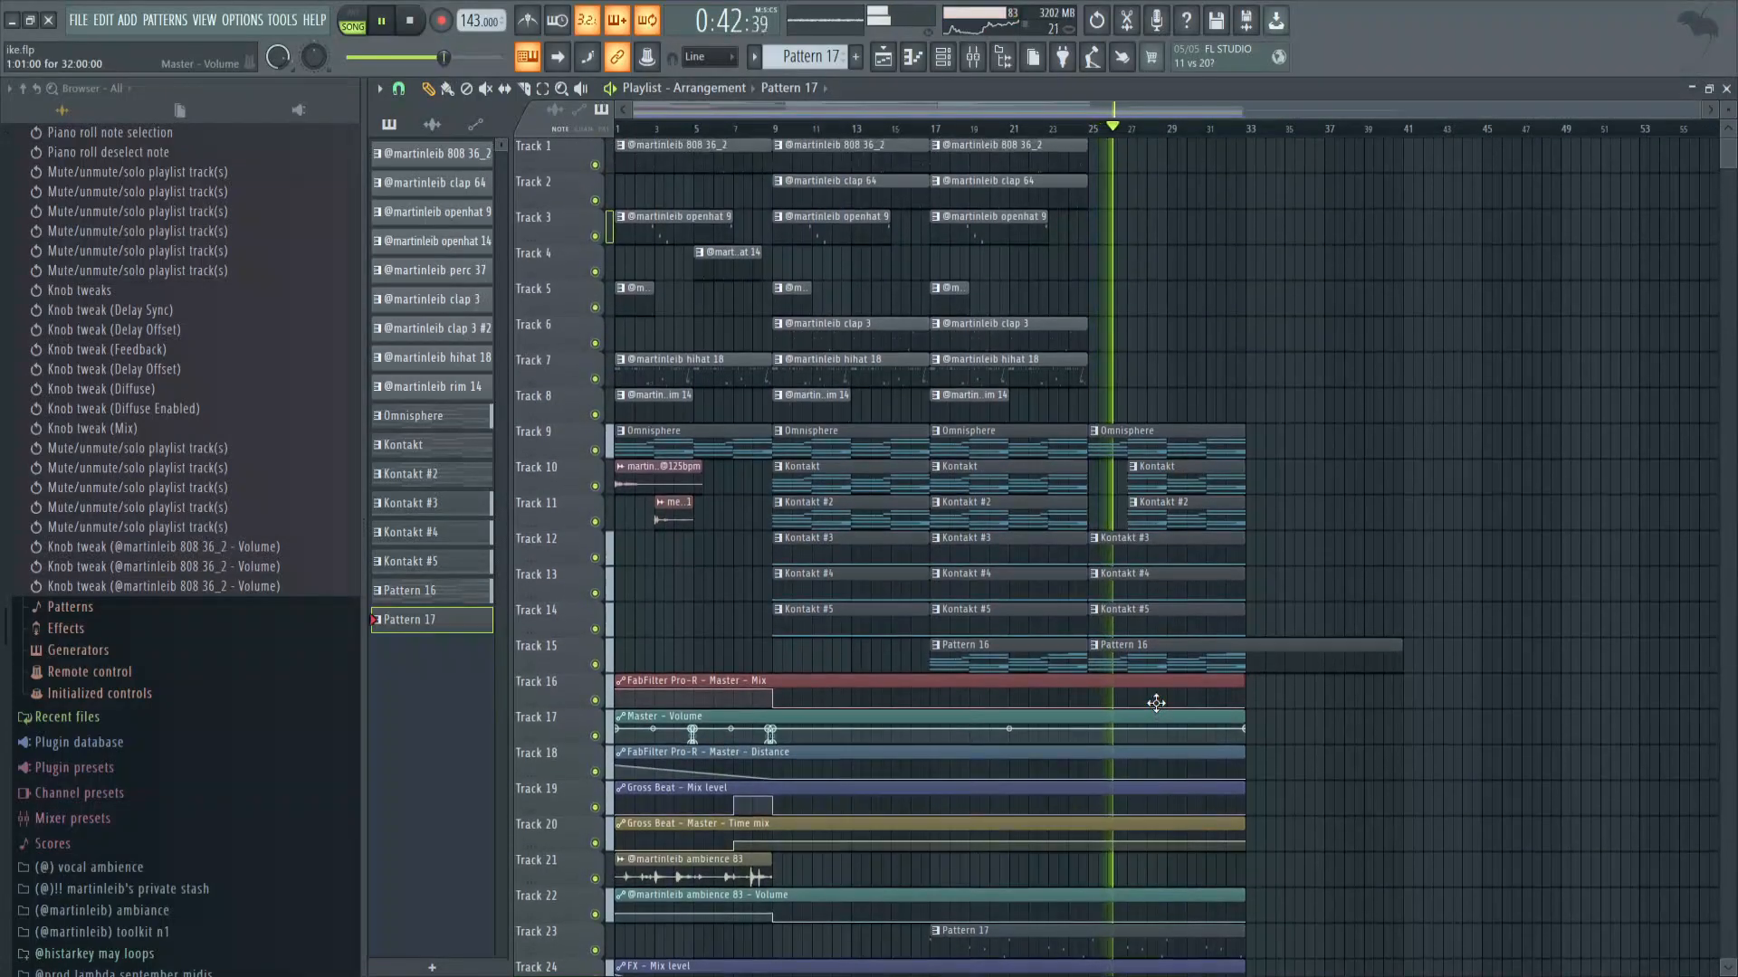
{"action": "scroll", "coordinate": [1163, 714], "scroll_direction": "up", "scroll_amount": 6}
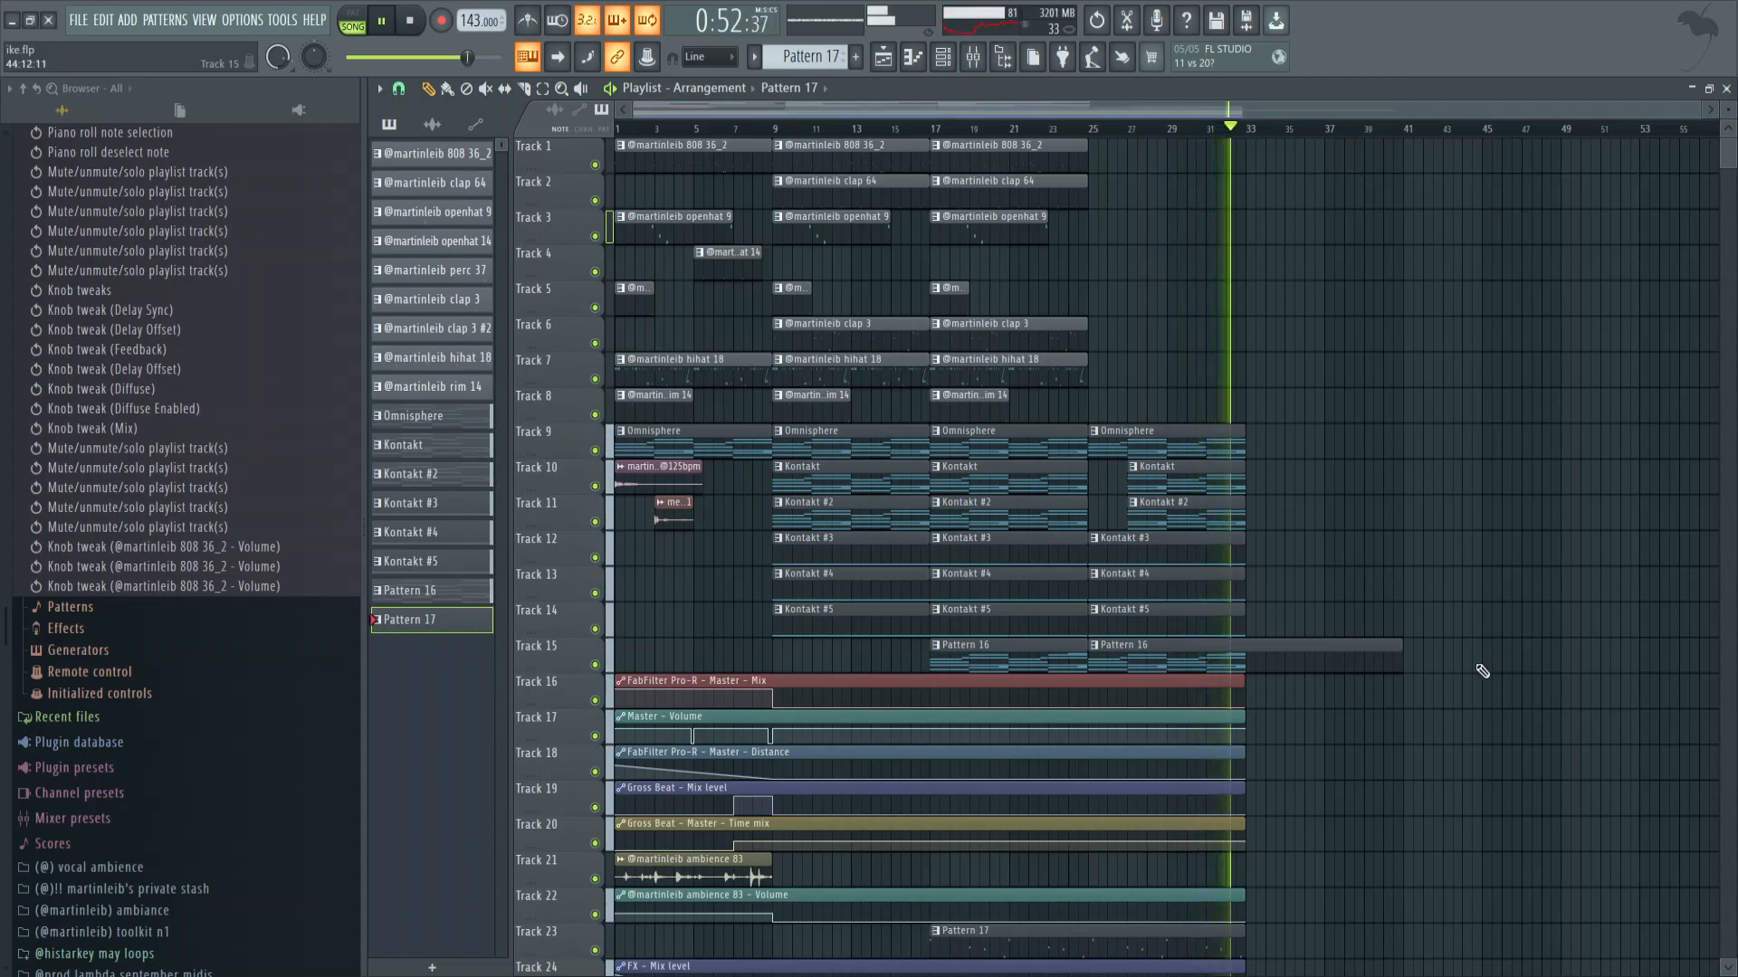
{"action": "key", "text": "space"}
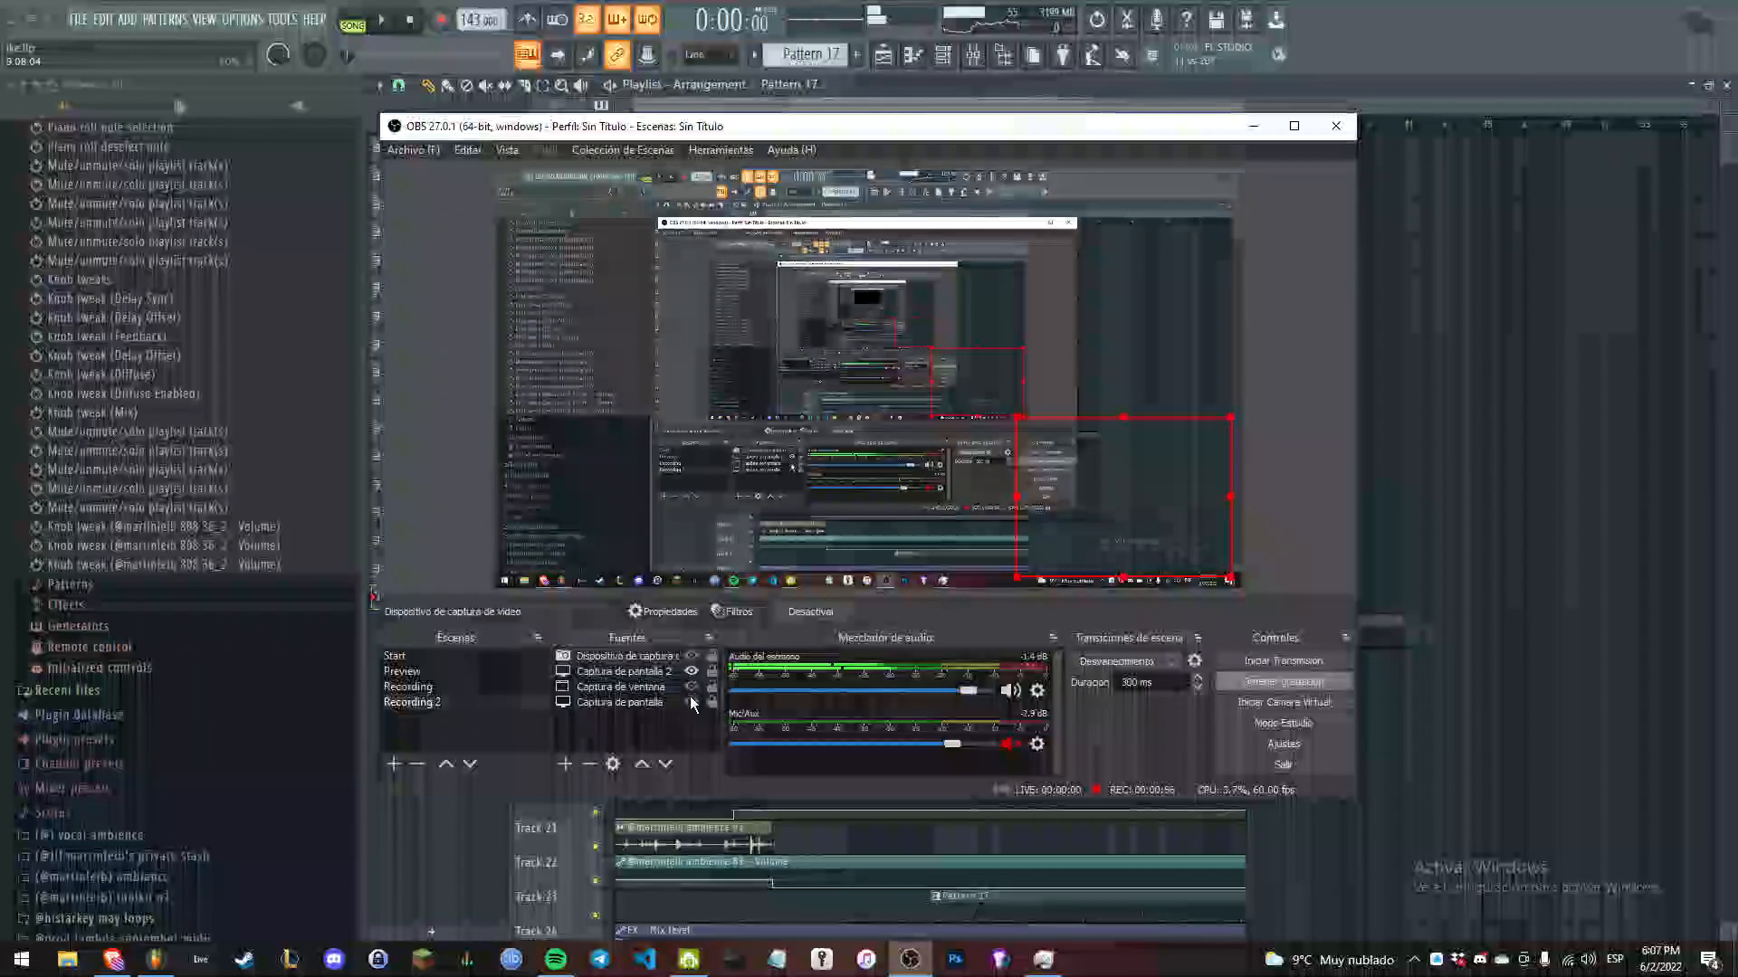
Unmute the Mic/Aux audio source in OBS.
{"action": "scroll", "coordinate": [1000, 773], "scroll_direction": "down", "scroll_amount": 1}
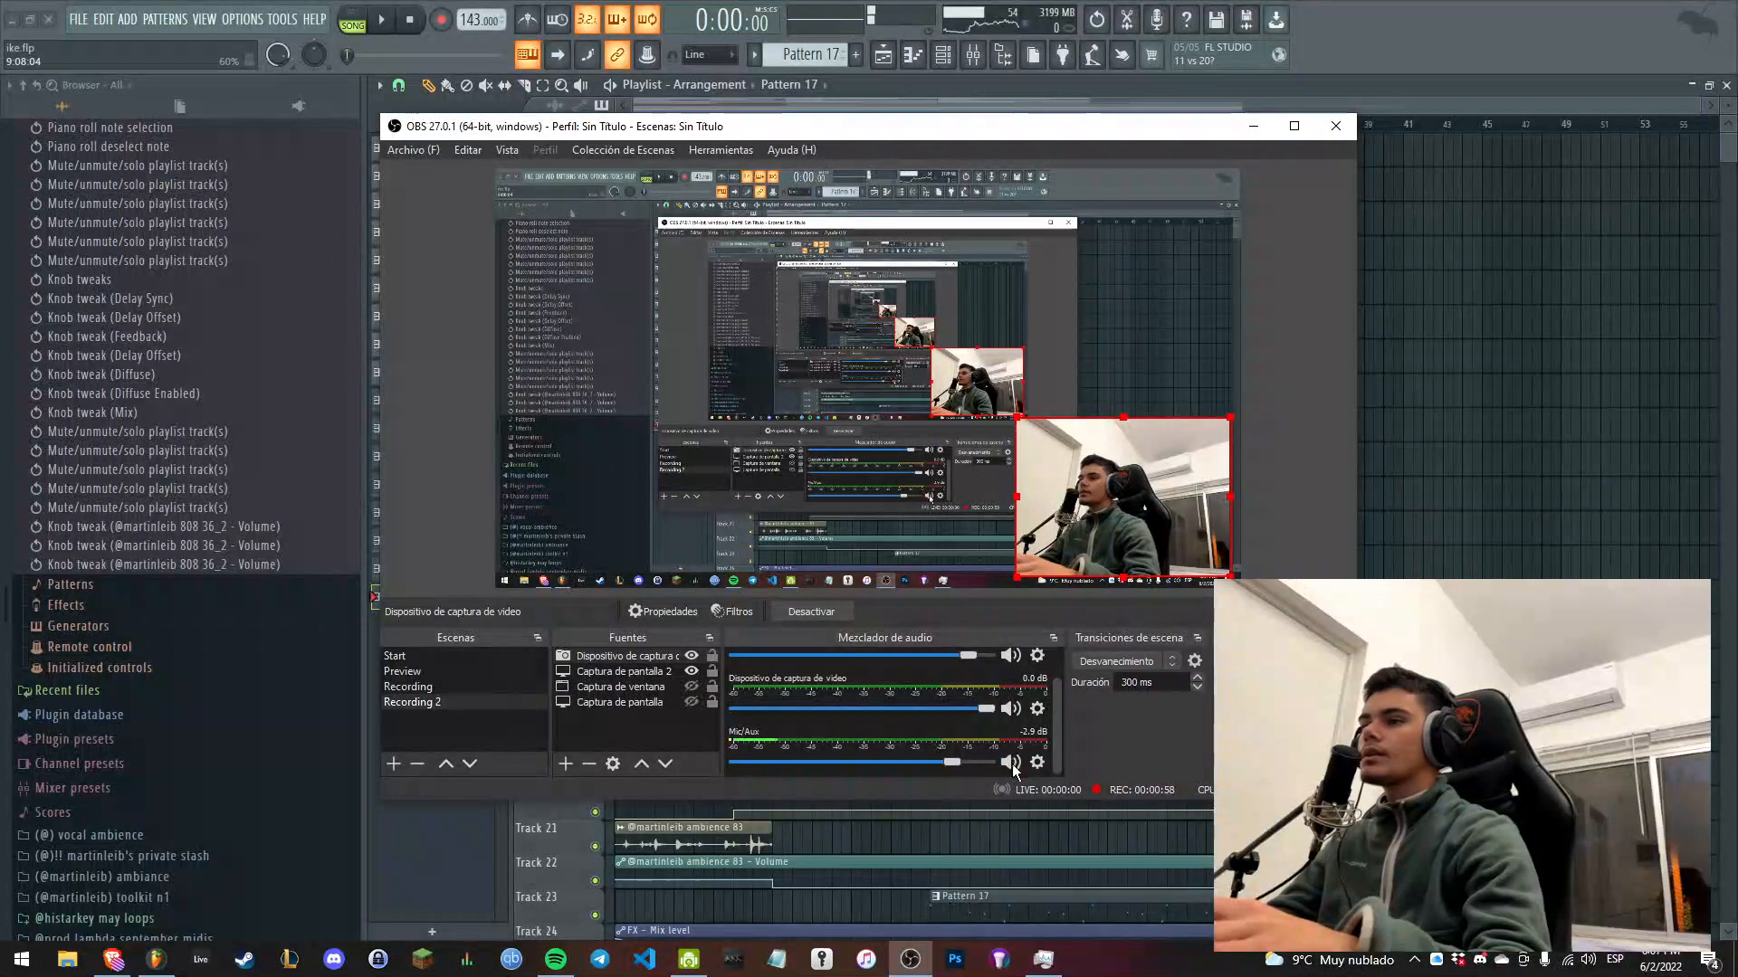
{"action": "left_click", "coordinate": [1011, 763]}
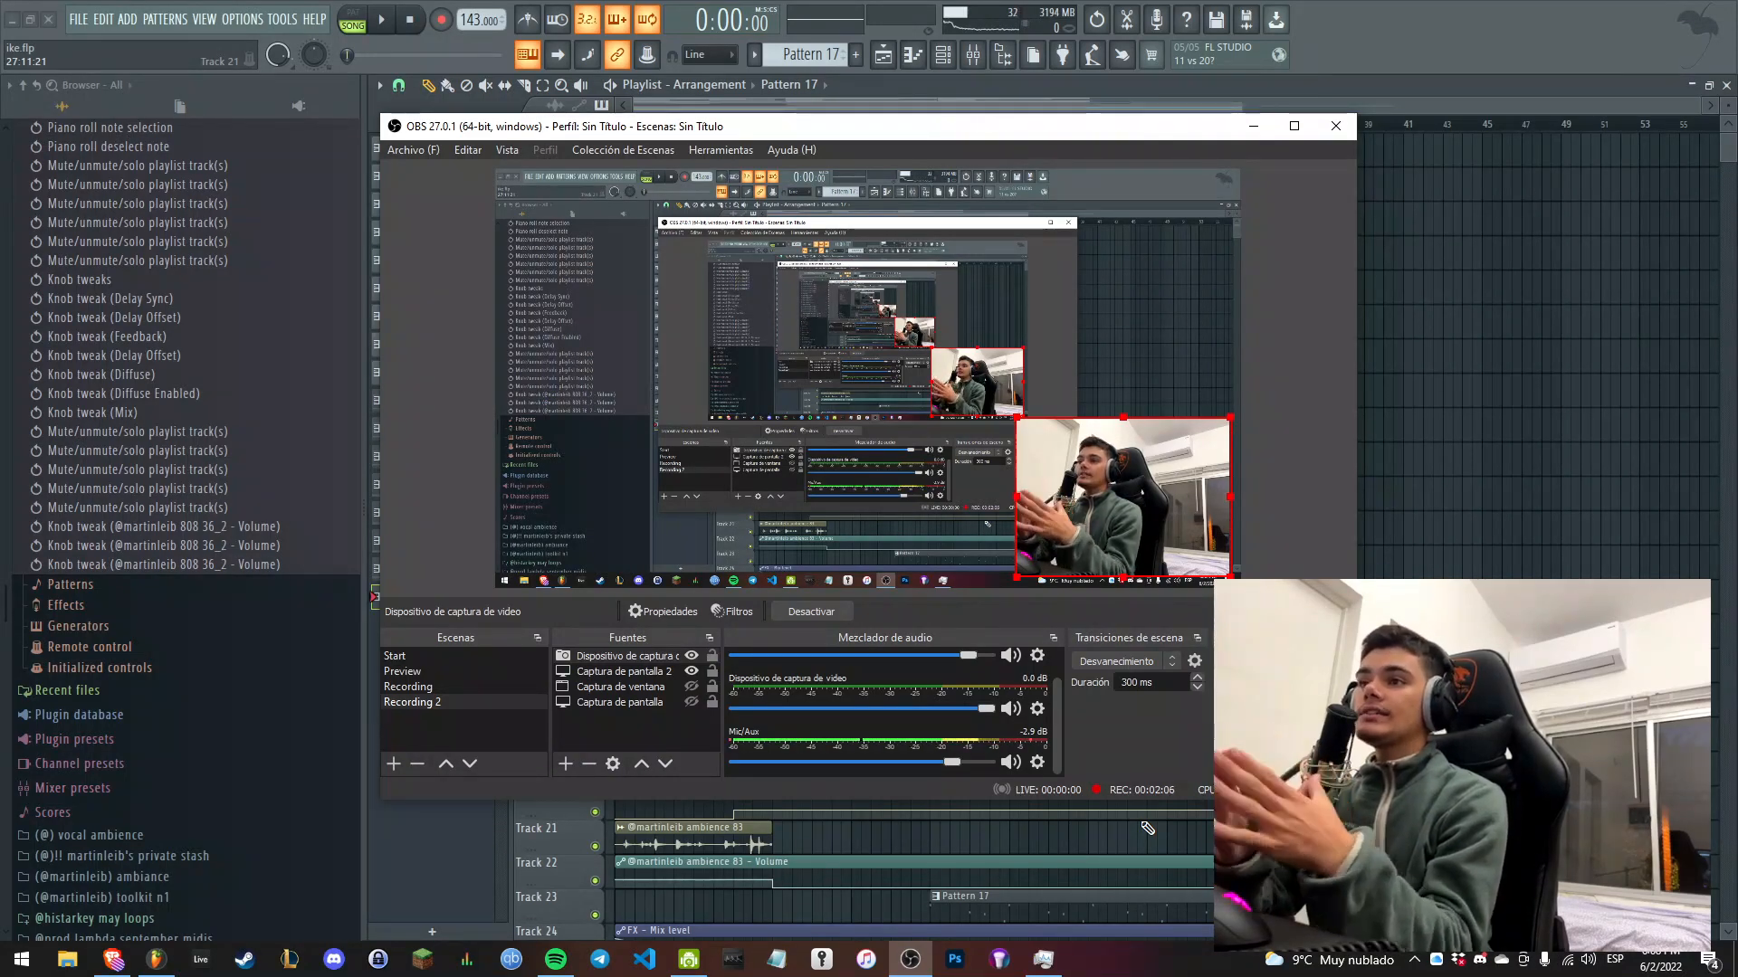
Switch to the Brave browser and open the toolkit product page on payhip.com in a new tab.
{"action": "left_click", "coordinate": [112, 959]}
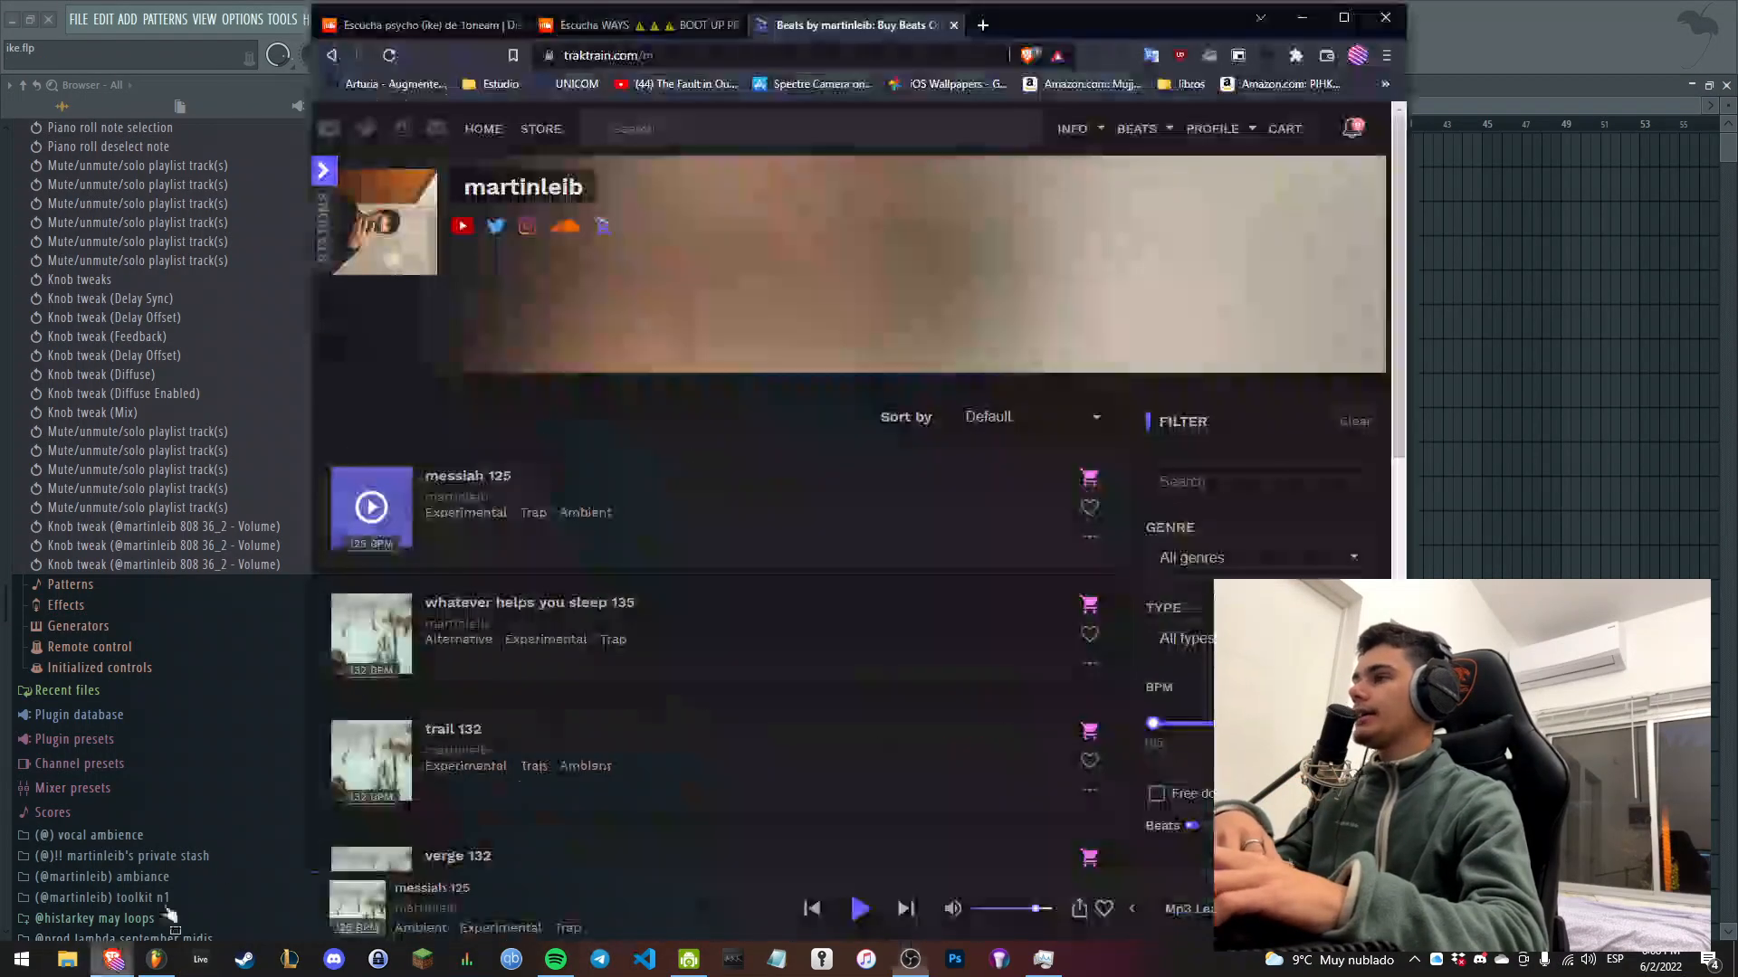
{"action": "key", "text": "ctrl+t"}
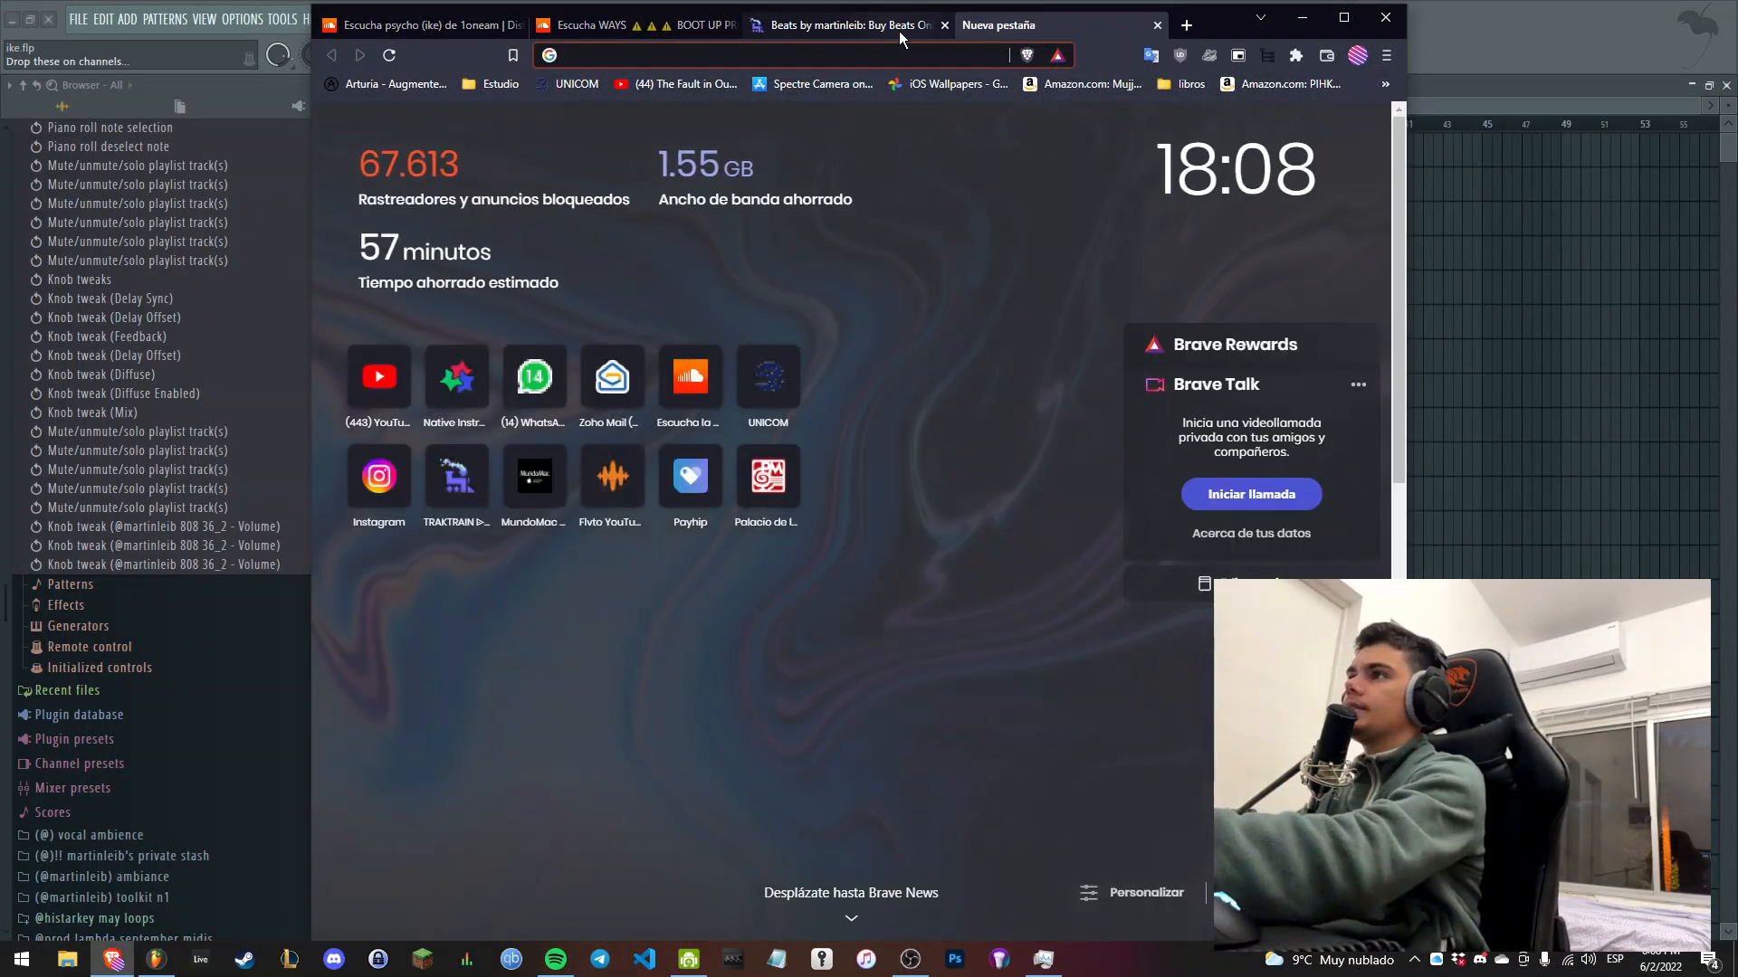
{"action": "type", "text": "payhip."}
{"action": "key", "text": "Down"}
{"action": "key", "text": "Down"}
{"action": "key", "text": "Return"}
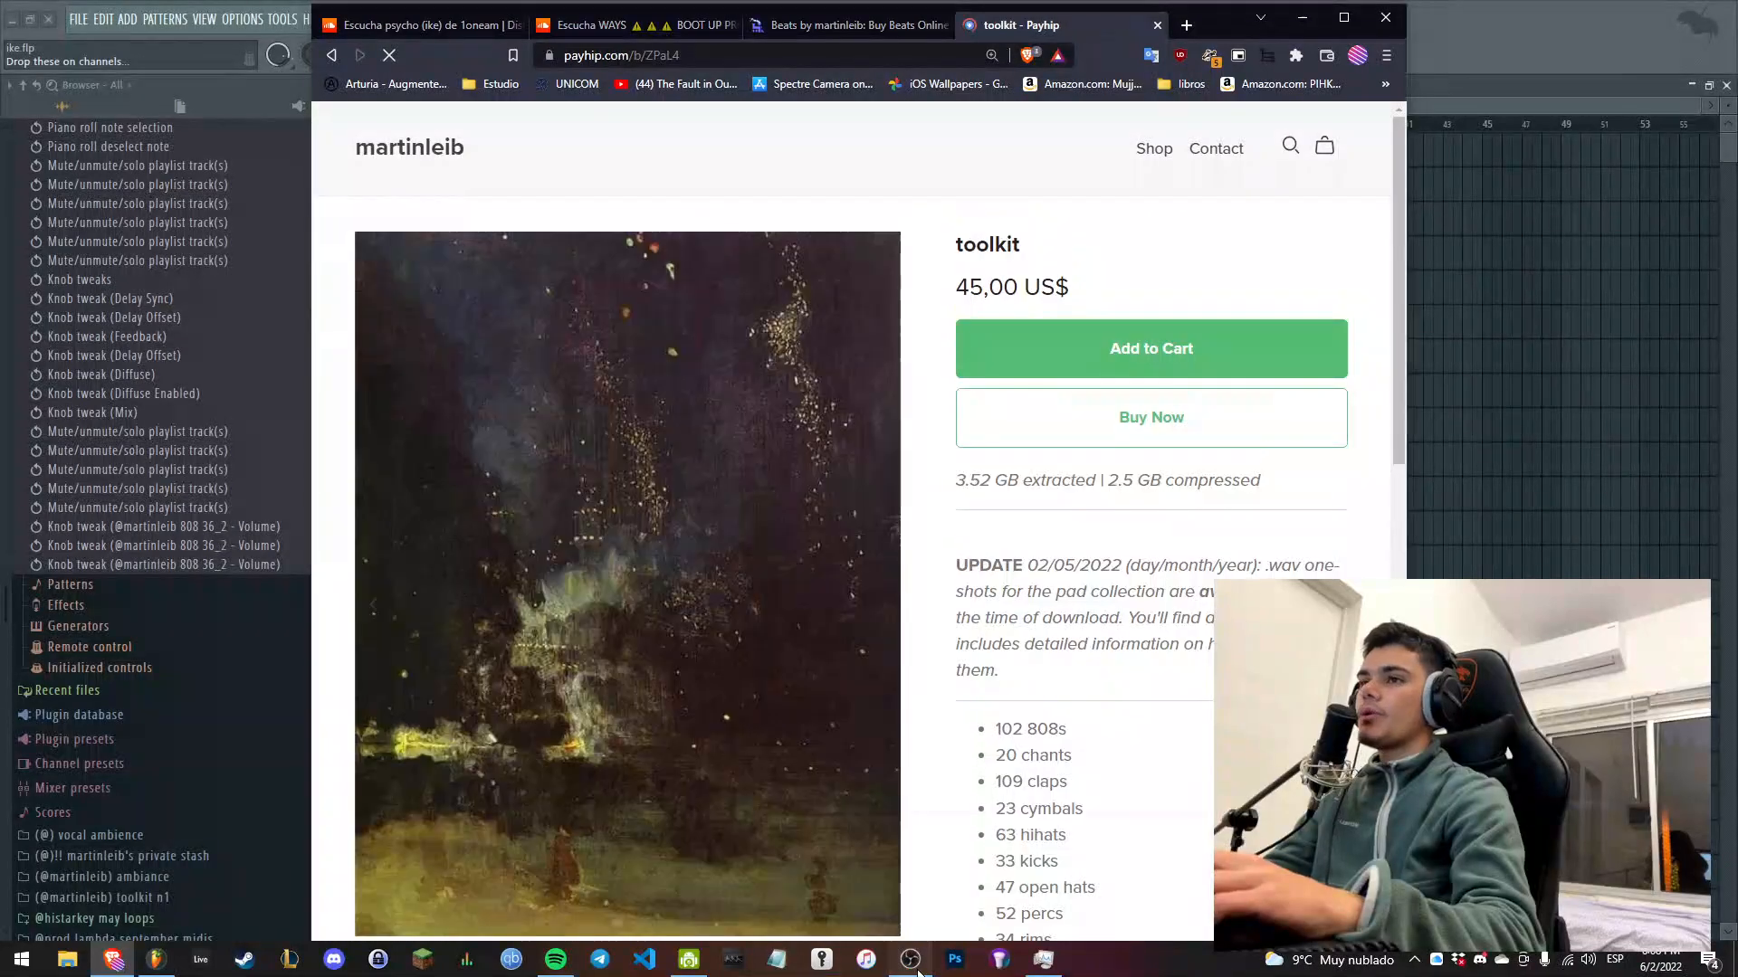
Switch back to FL Studio and place the playlist's playback position at bar 9.
{"action": "left_click", "coordinate": [914, 962]}
{"action": "left_click", "coordinate": [920, 966]}
{"action": "triple_click", "coordinate": [1013, 480]}
{"action": "left_click", "coordinate": [1015, 480]}
{"action": "left_click", "coordinate": [1481, 447]}
{"action": "scroll", "coordinate": [1448, 489], "scroll_direction": "down", "scroll_amount": 4}
{"action": "scroll", "coordinate": [1189, 623], "scroll_direction": "up", "scroll_amount": 4}
{"action": "left_click", "coordinate": [774, 124]}
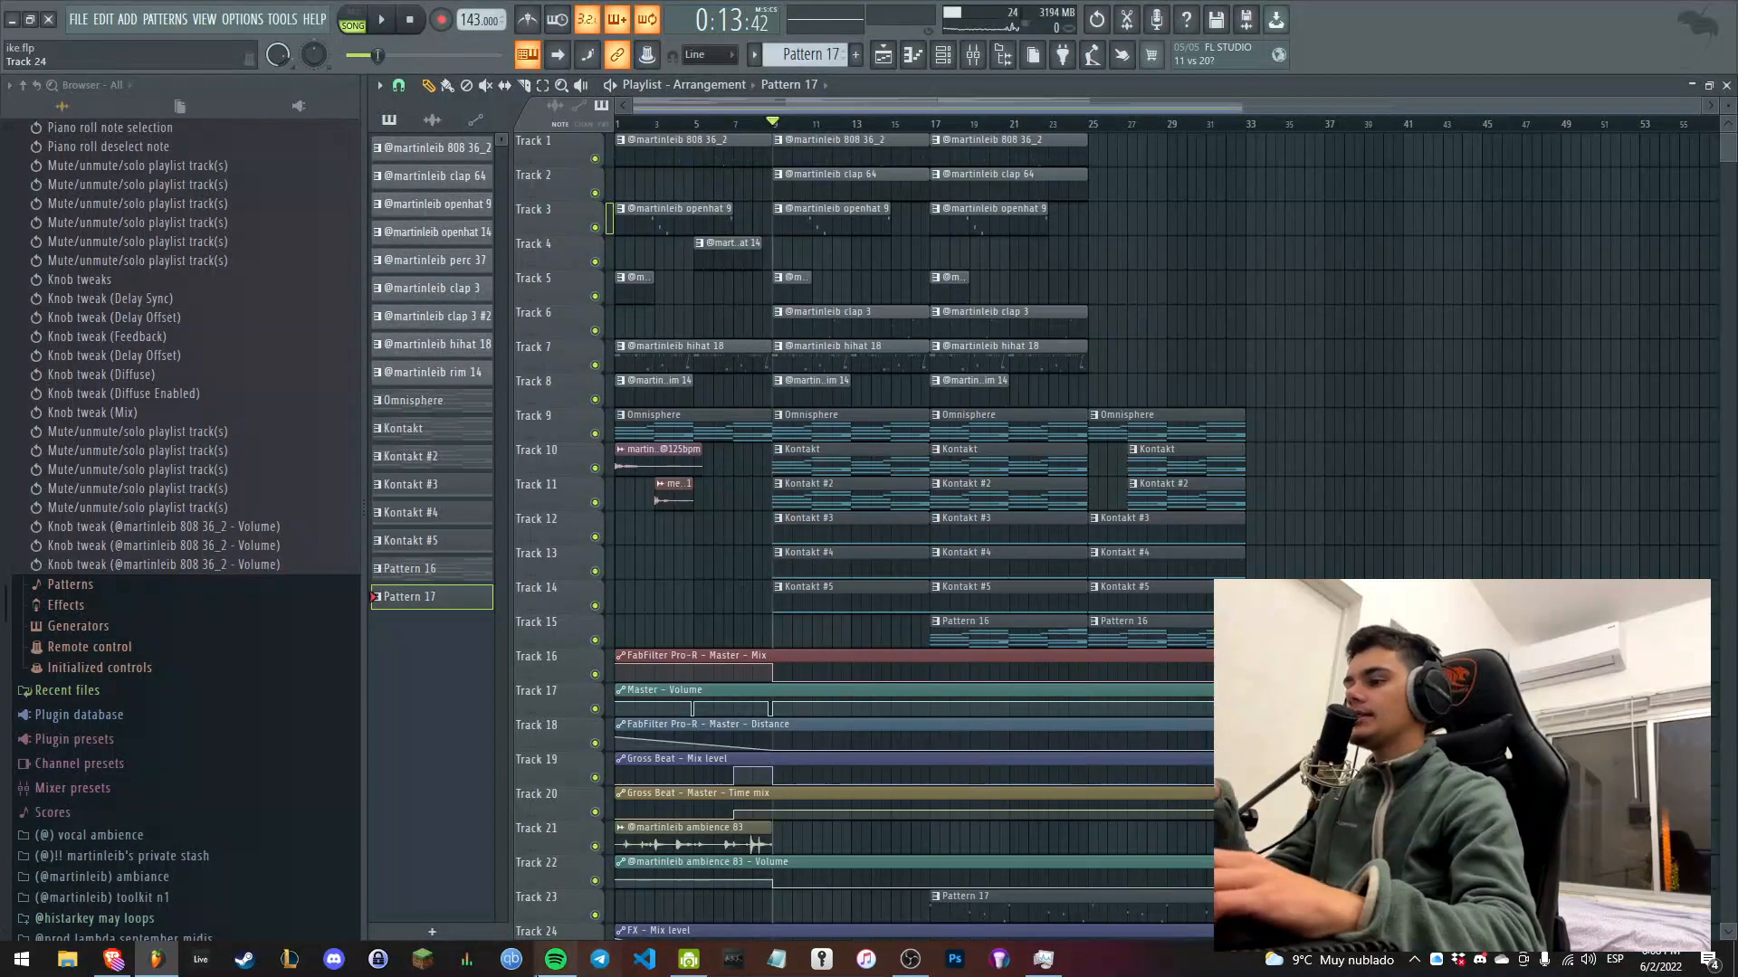
{"action": "left_click", "coordinate": [911, 960]}
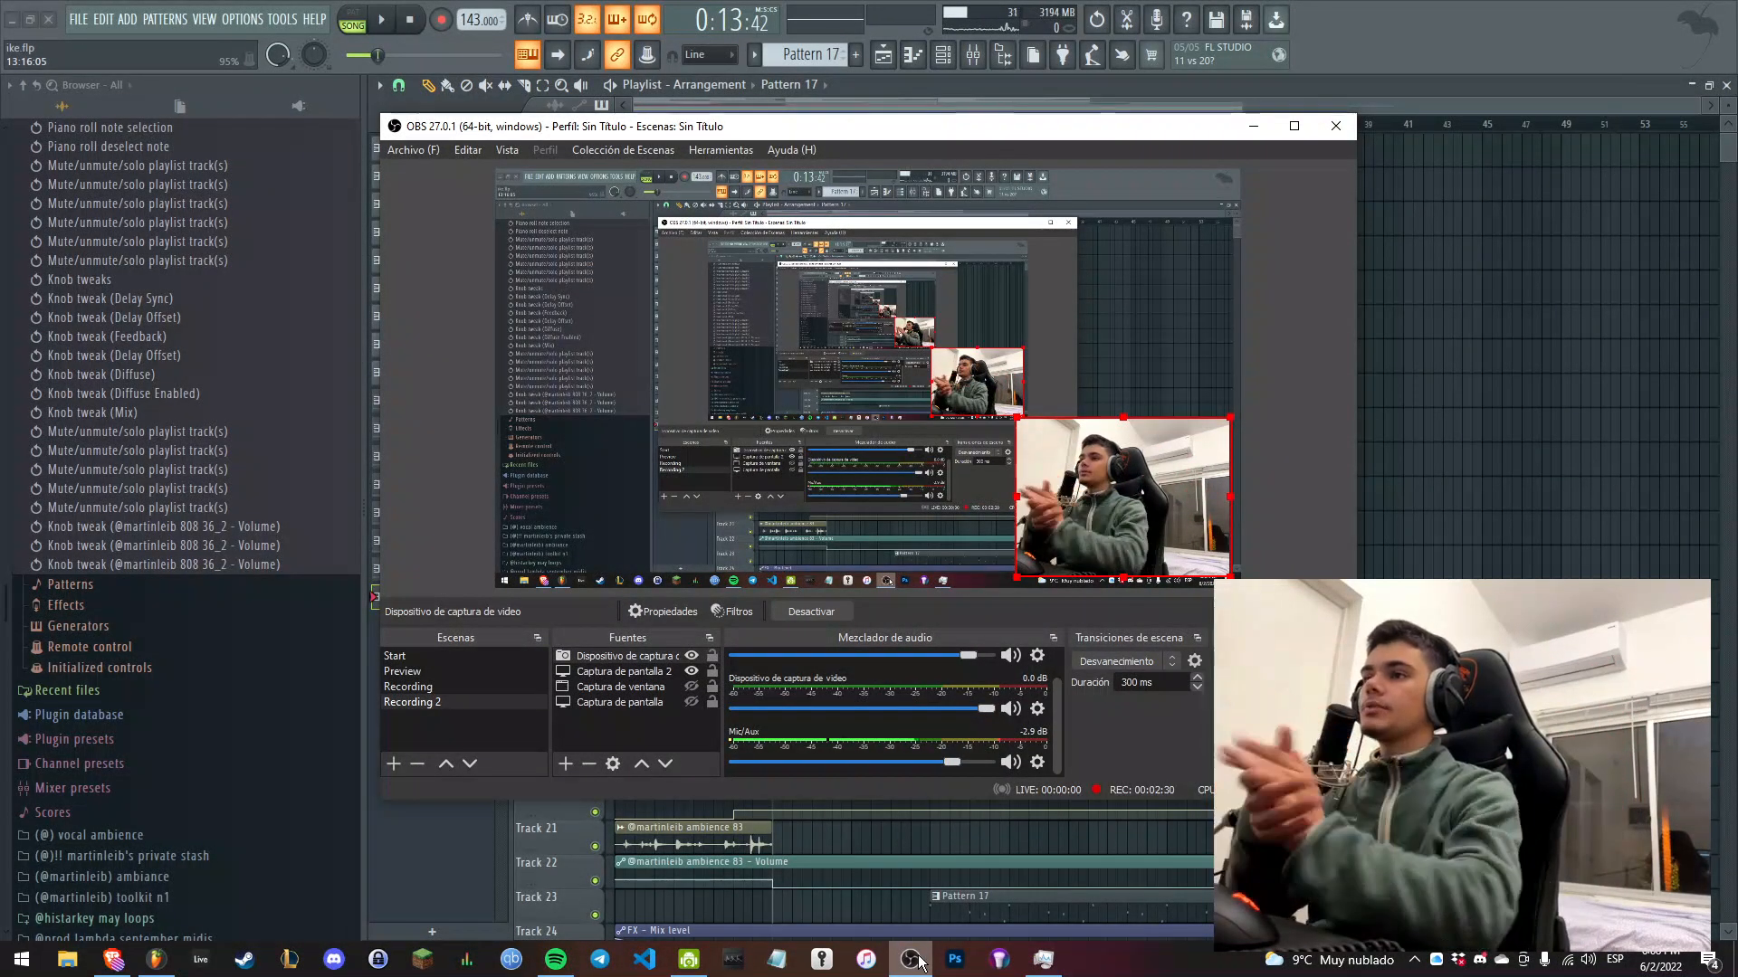
{"action": "left_click", "coordinate": [911, 959]}
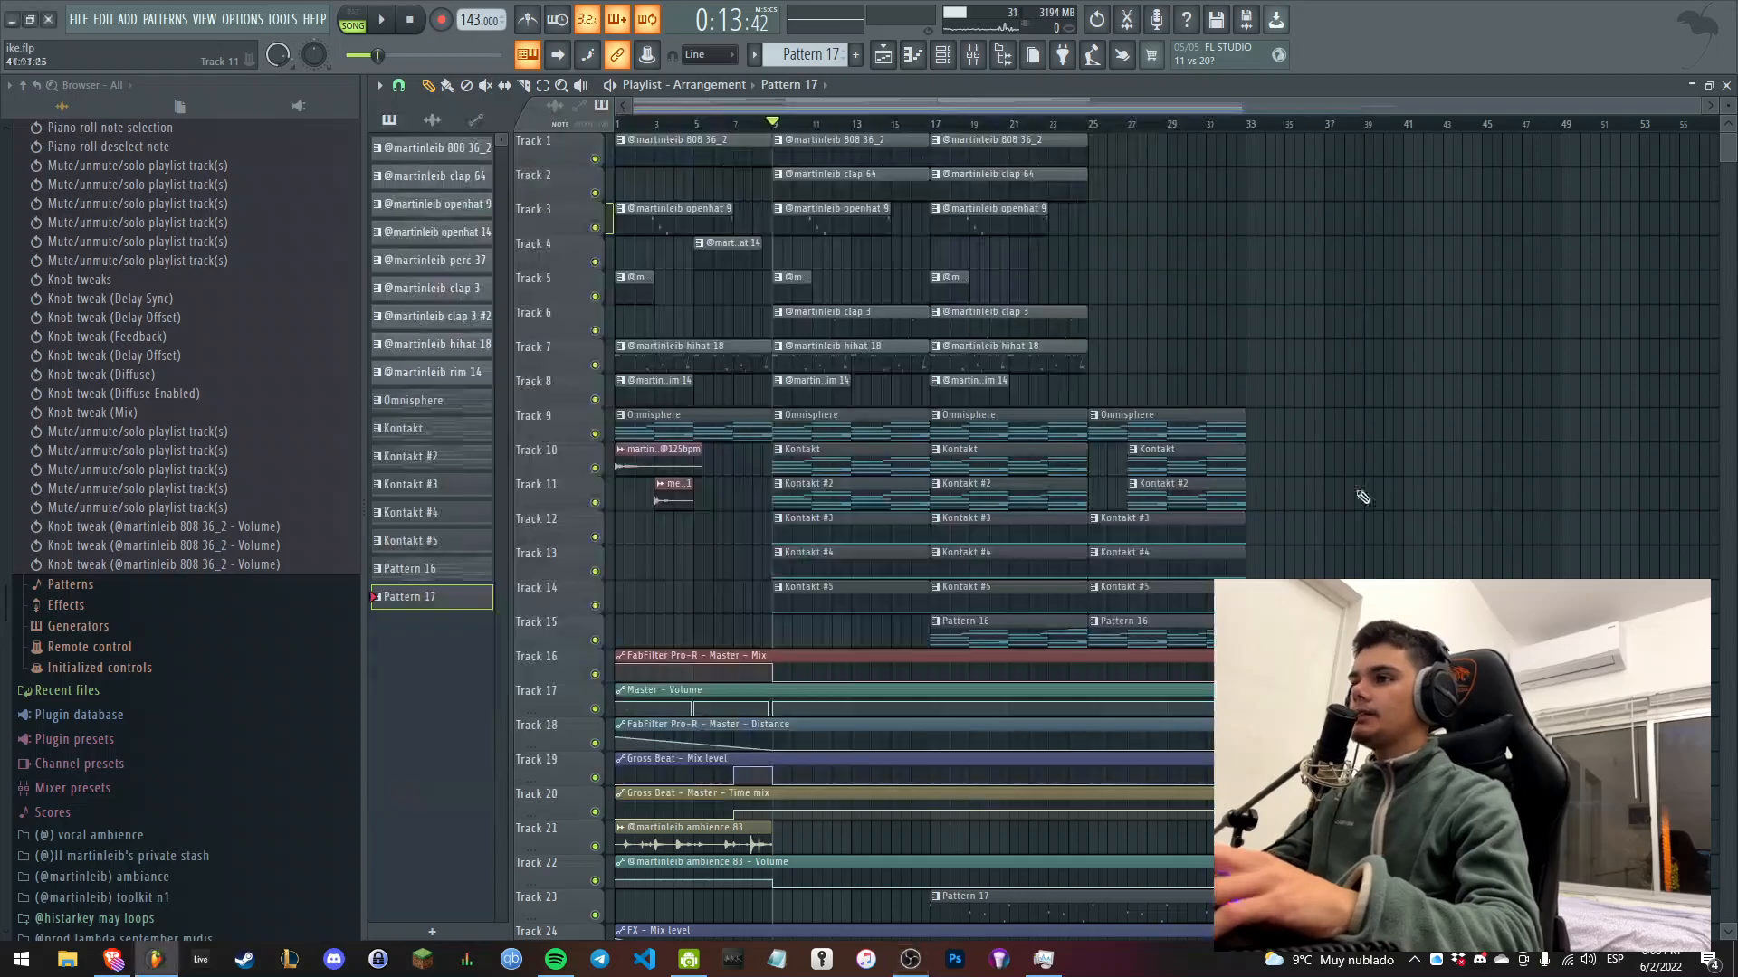
Move the playback position to about bar 10 in the playlist and check the mixer's master level.
{"action": "scroll", "coordinate": [833, 366], "scroll_direction": "up", "scroll_amount": 4}
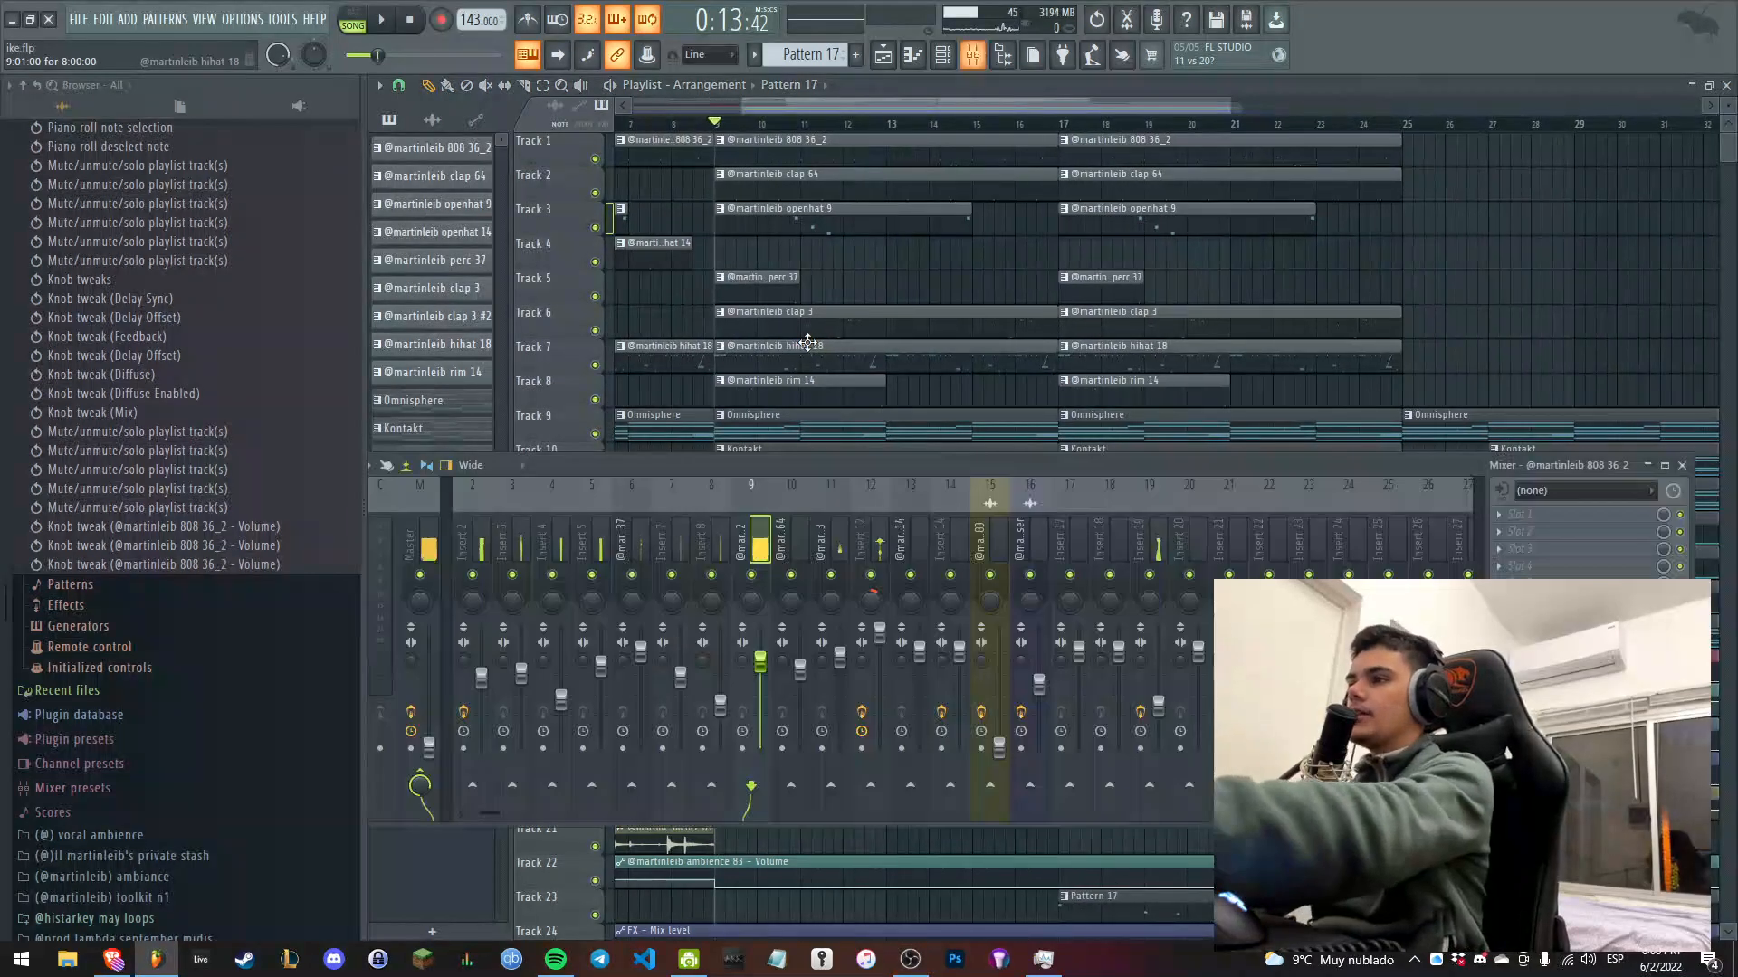
{"action": "key", "text": "F9"}
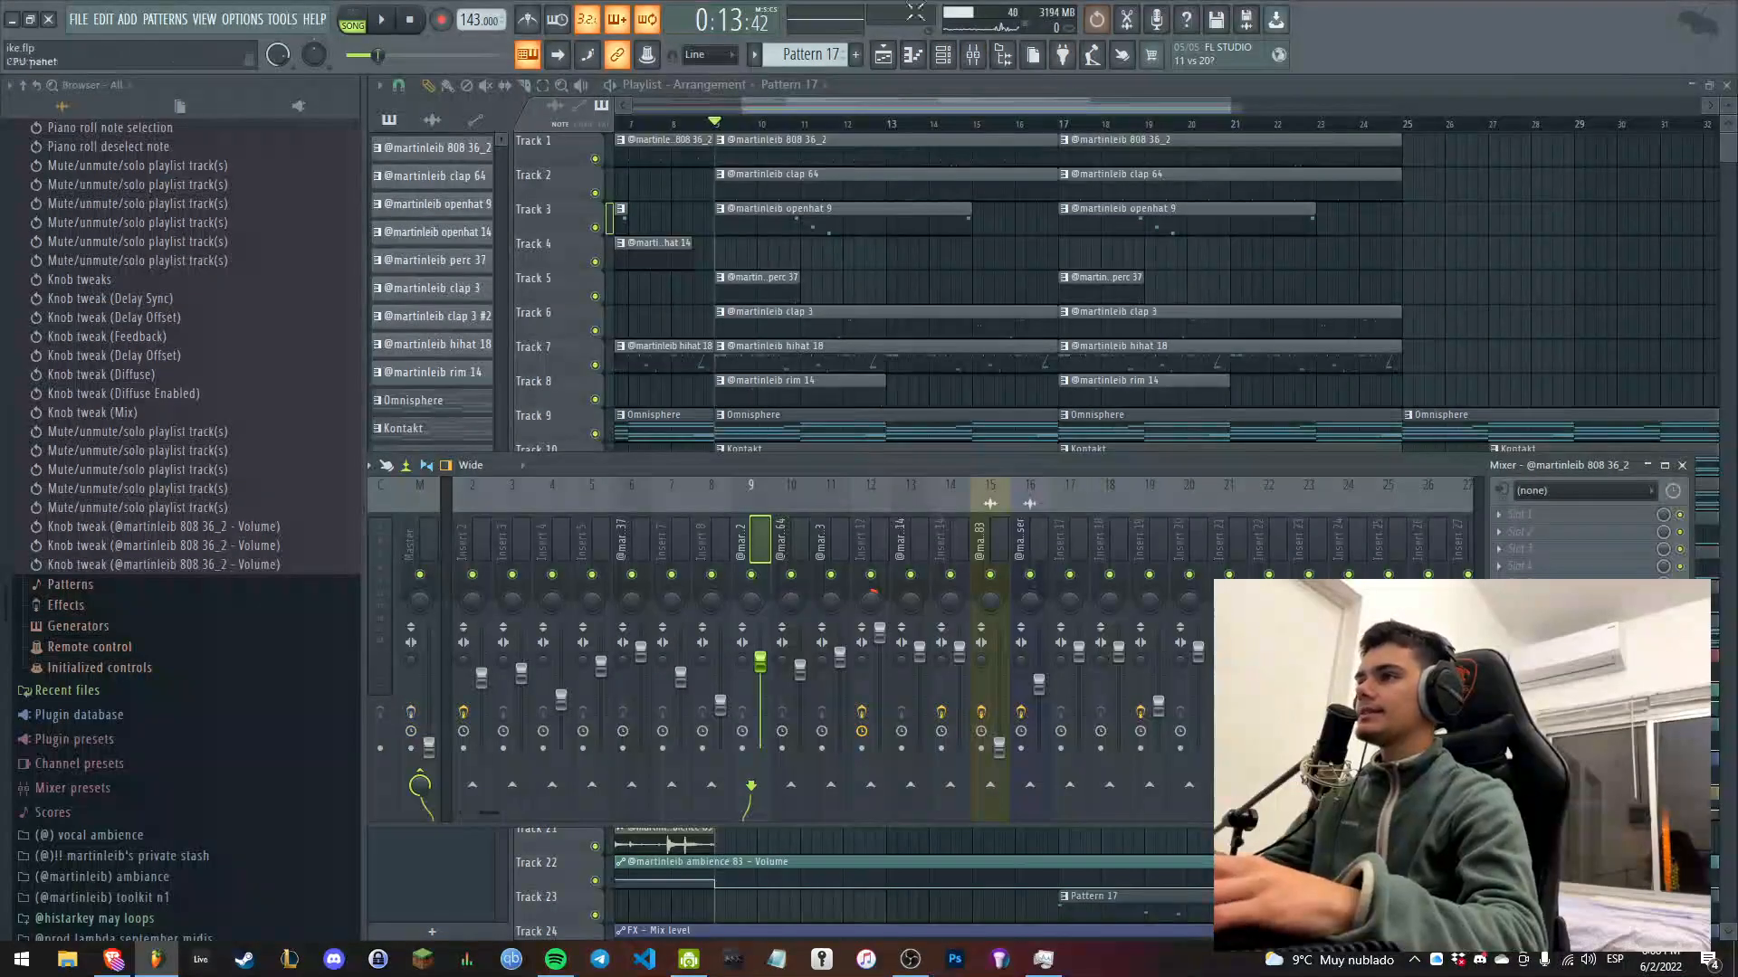
{"action": "left_click", "coordinate": [758, 123]}
{"action": "key", "text": "F9"}
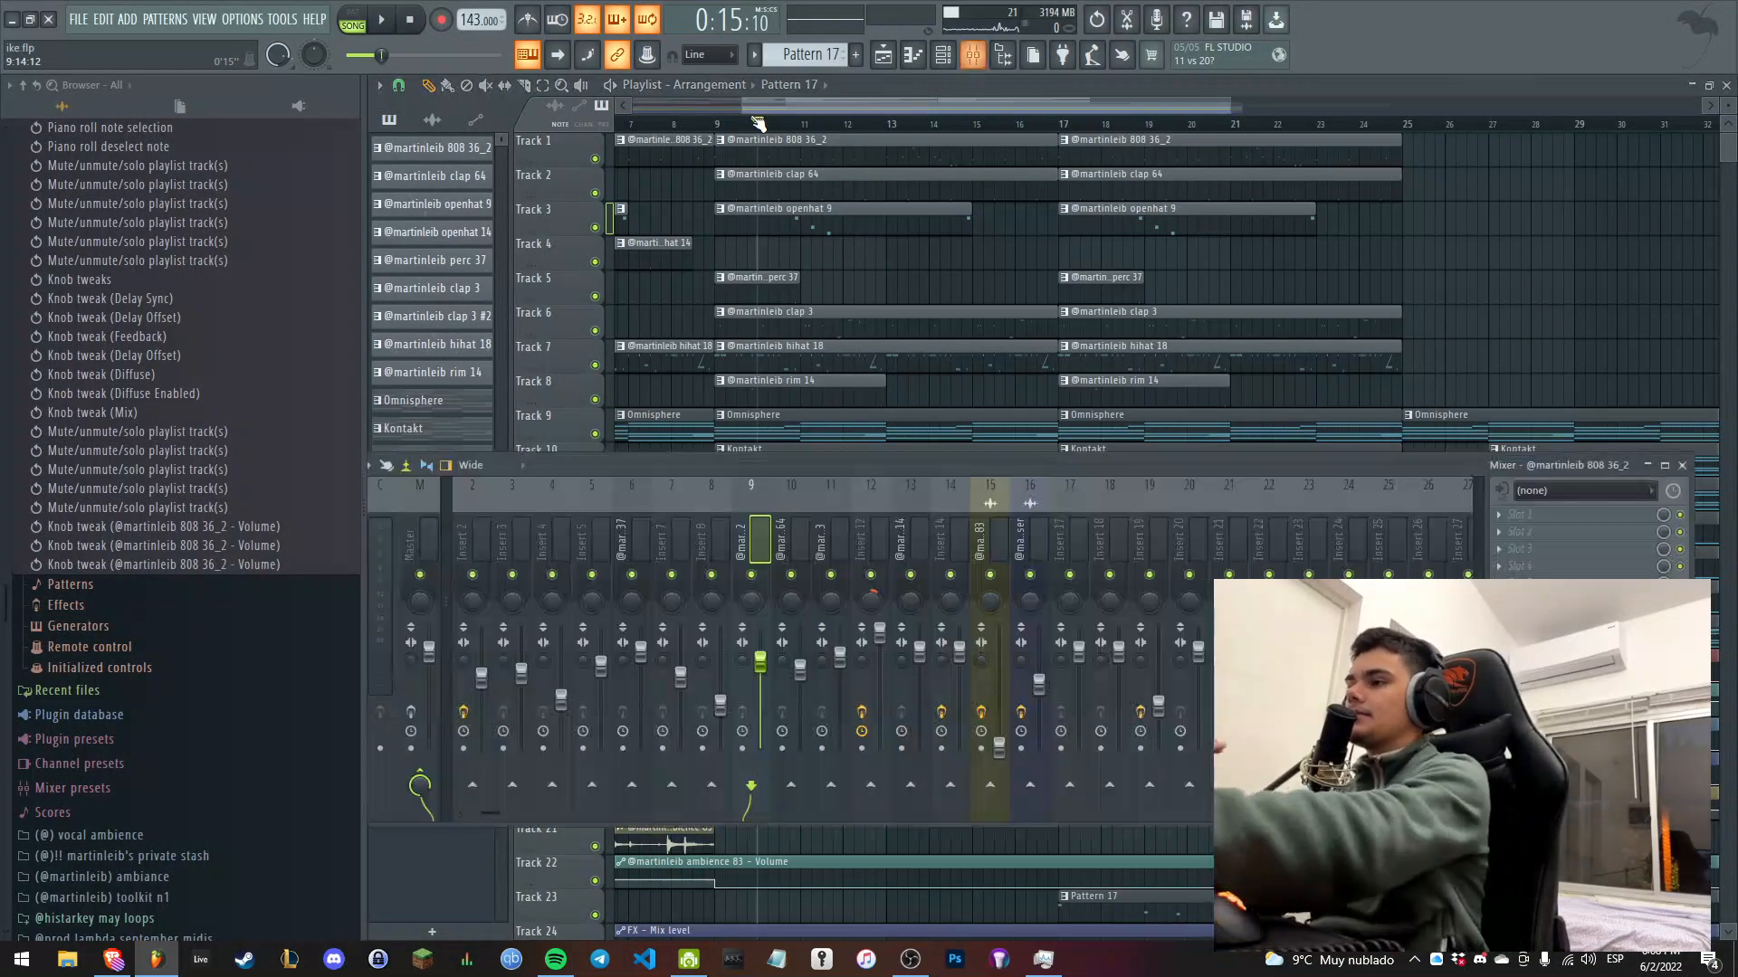
{"action": "key", "text": "F9"}
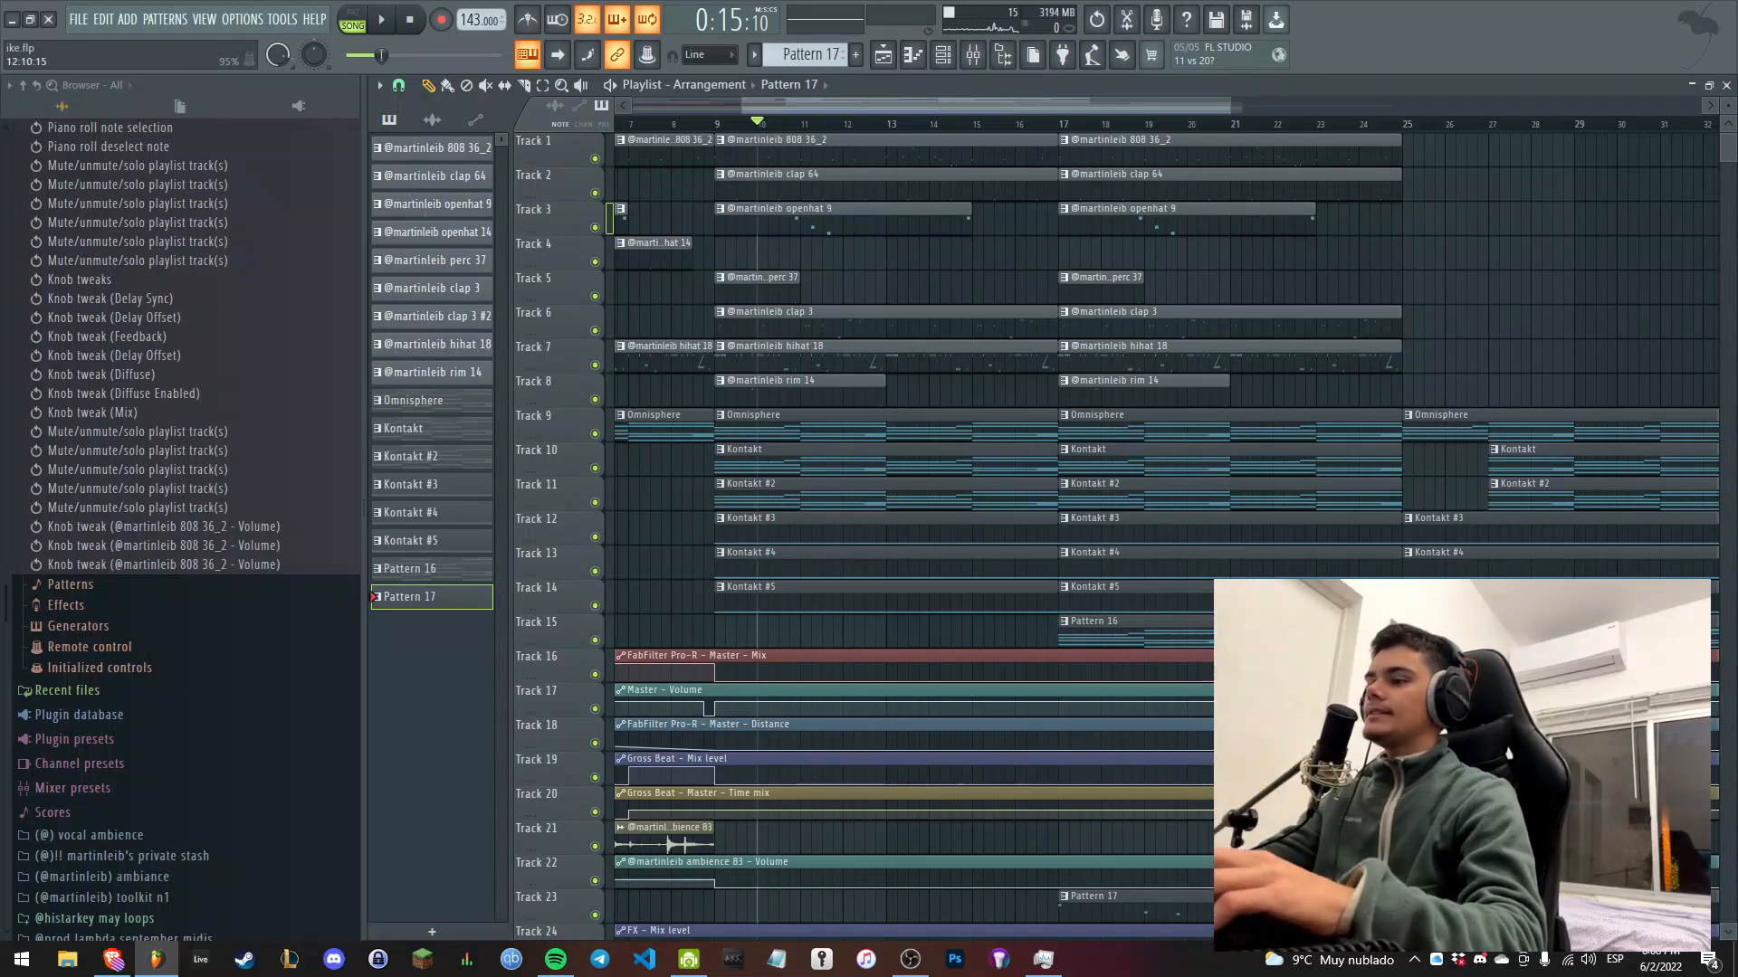
Open the Omnisphere pattern from Track 9 in the piano roll and look over its channels in the channel rack.
{"action": "left_click", "coordinate": [910, 960]}
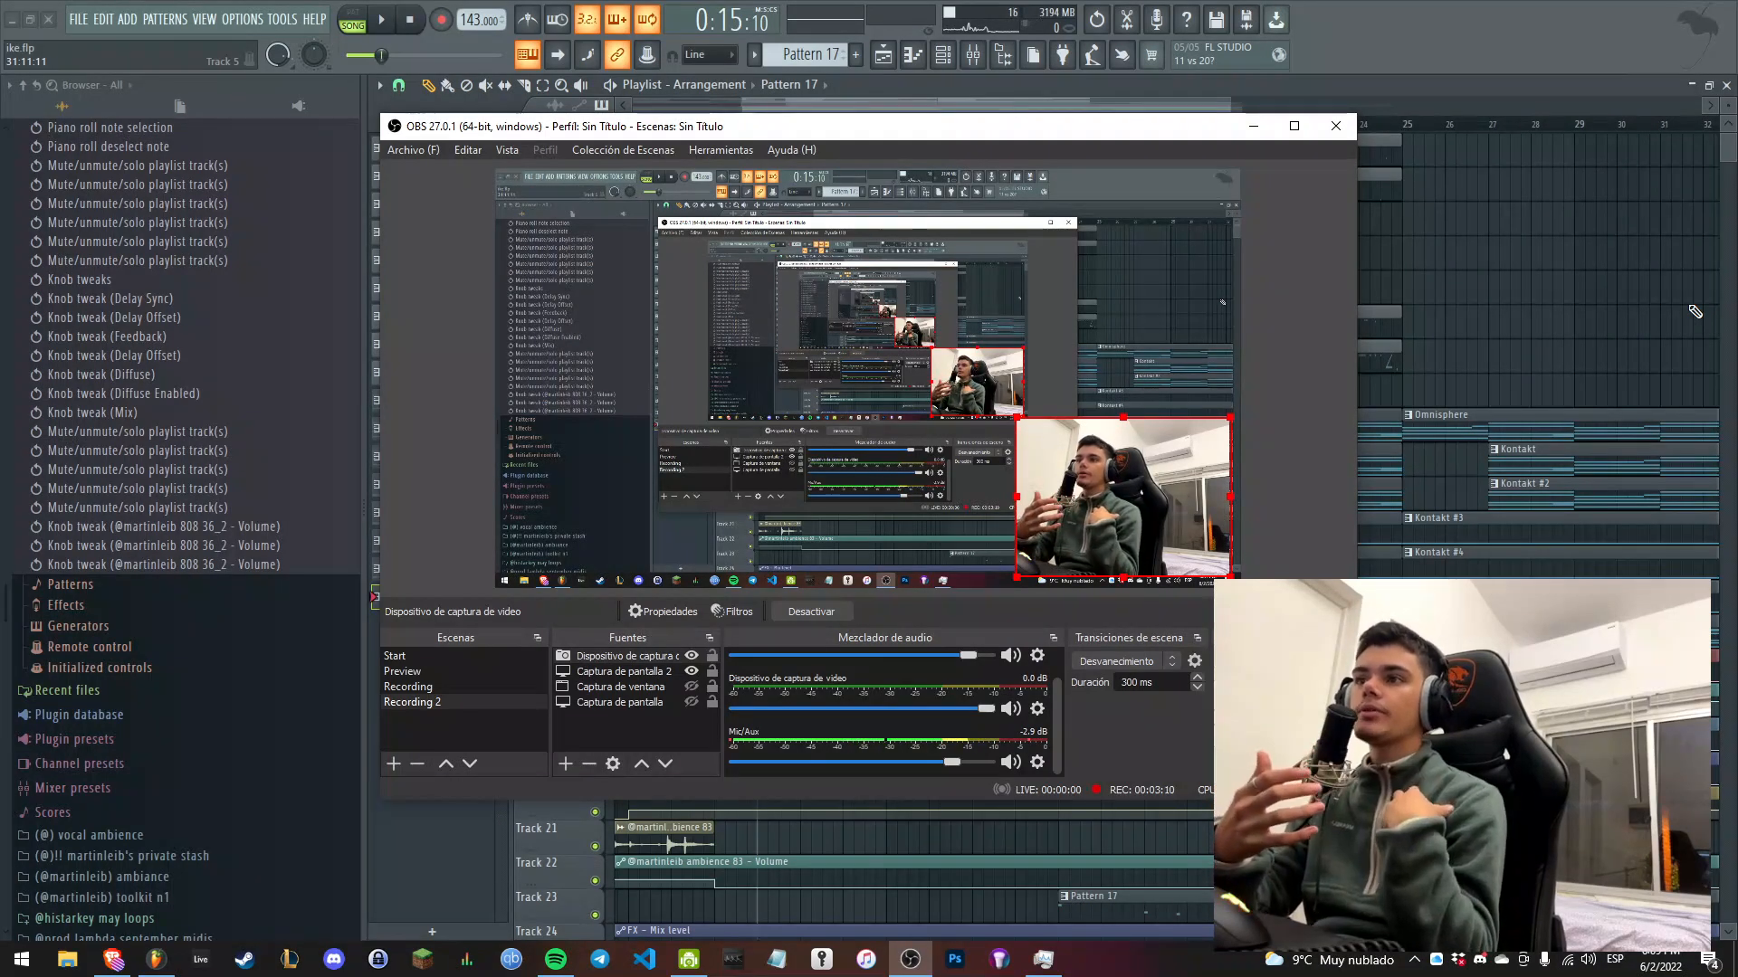
{"action": "left_click", "coordinate": [1615, 326]}
{"action": "scroll", "coordinate": [1181, 392], "scroll_direction": "down", "scroll_amount": 2}
{"action": "double_click", "coordinate": [1178, 429]}
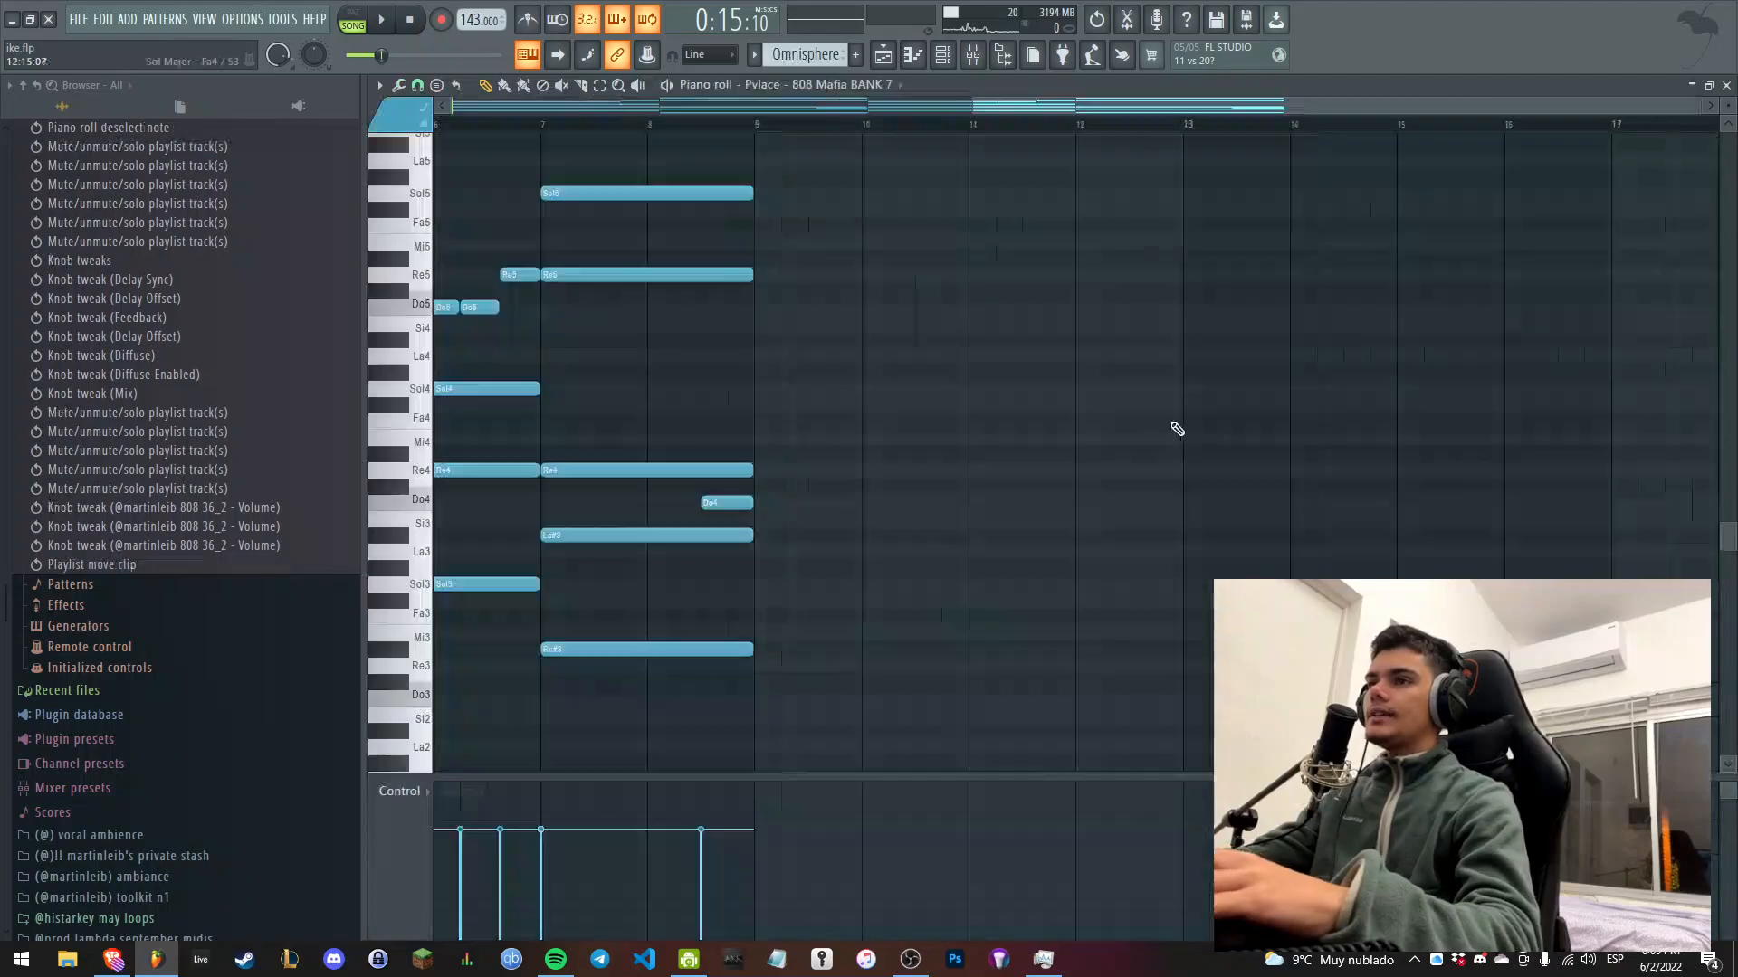
{"action": "key", "text": "F6"}
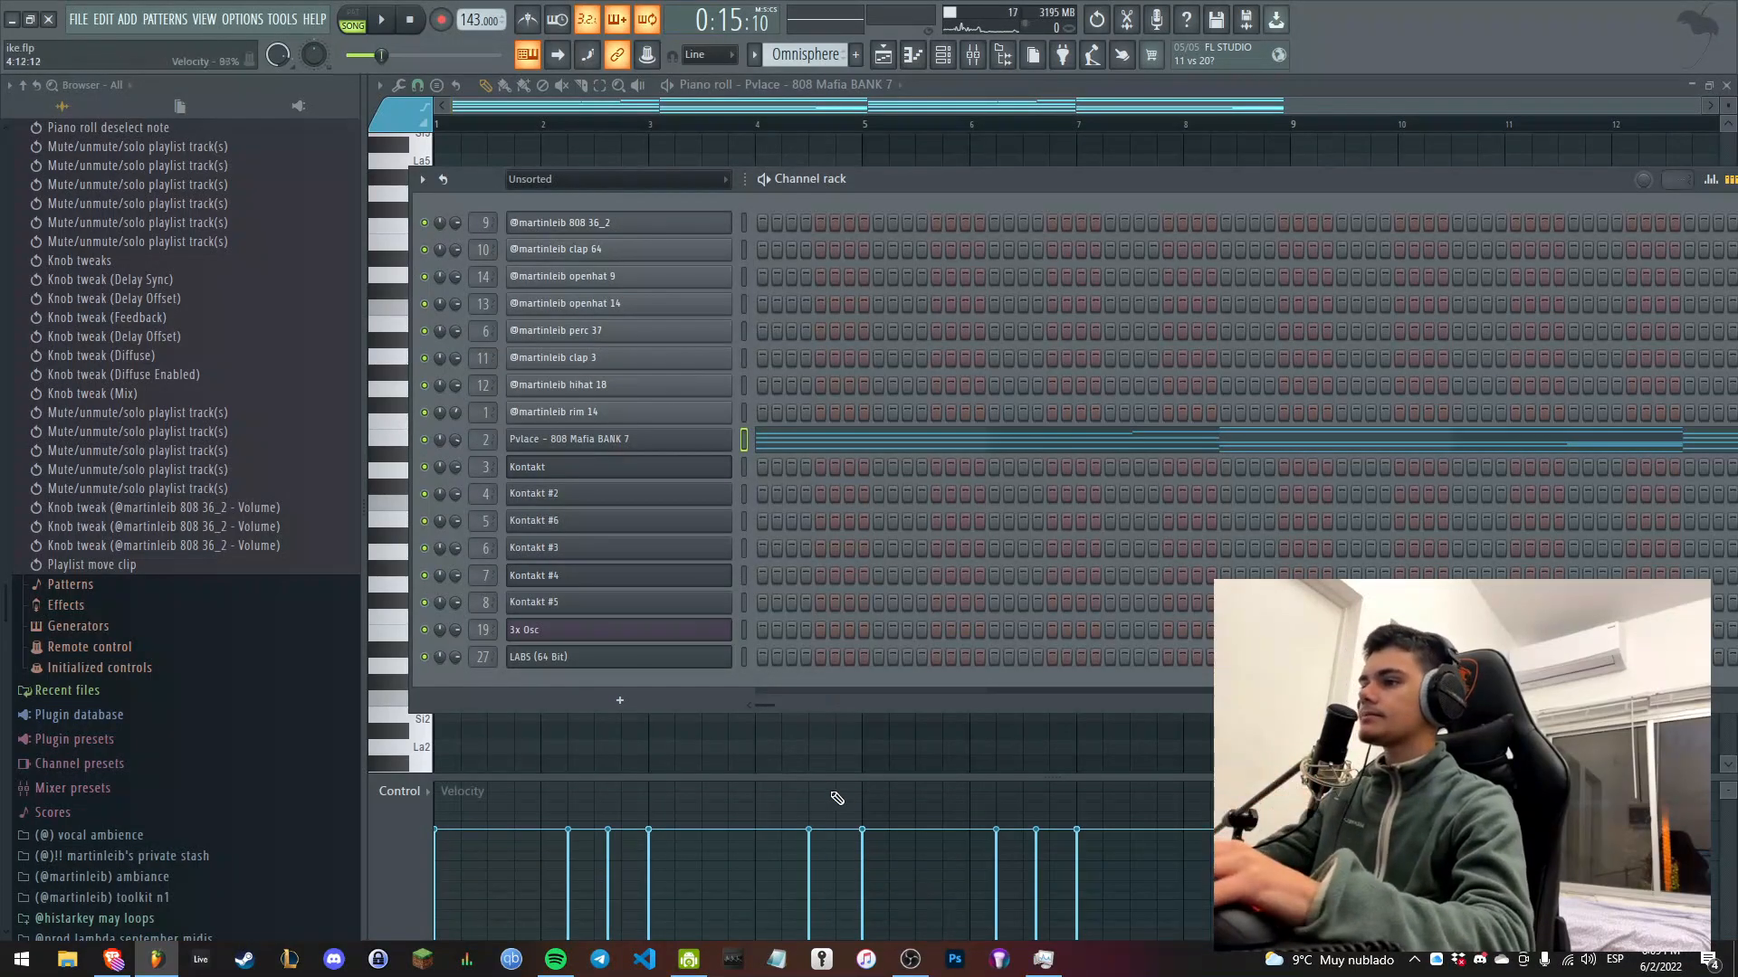
{"action": "key", "text": "F6"}
Play the Omnisphere chord progression on its own in pattern mode and stop playback.
{"action": "key", "text": "l"}
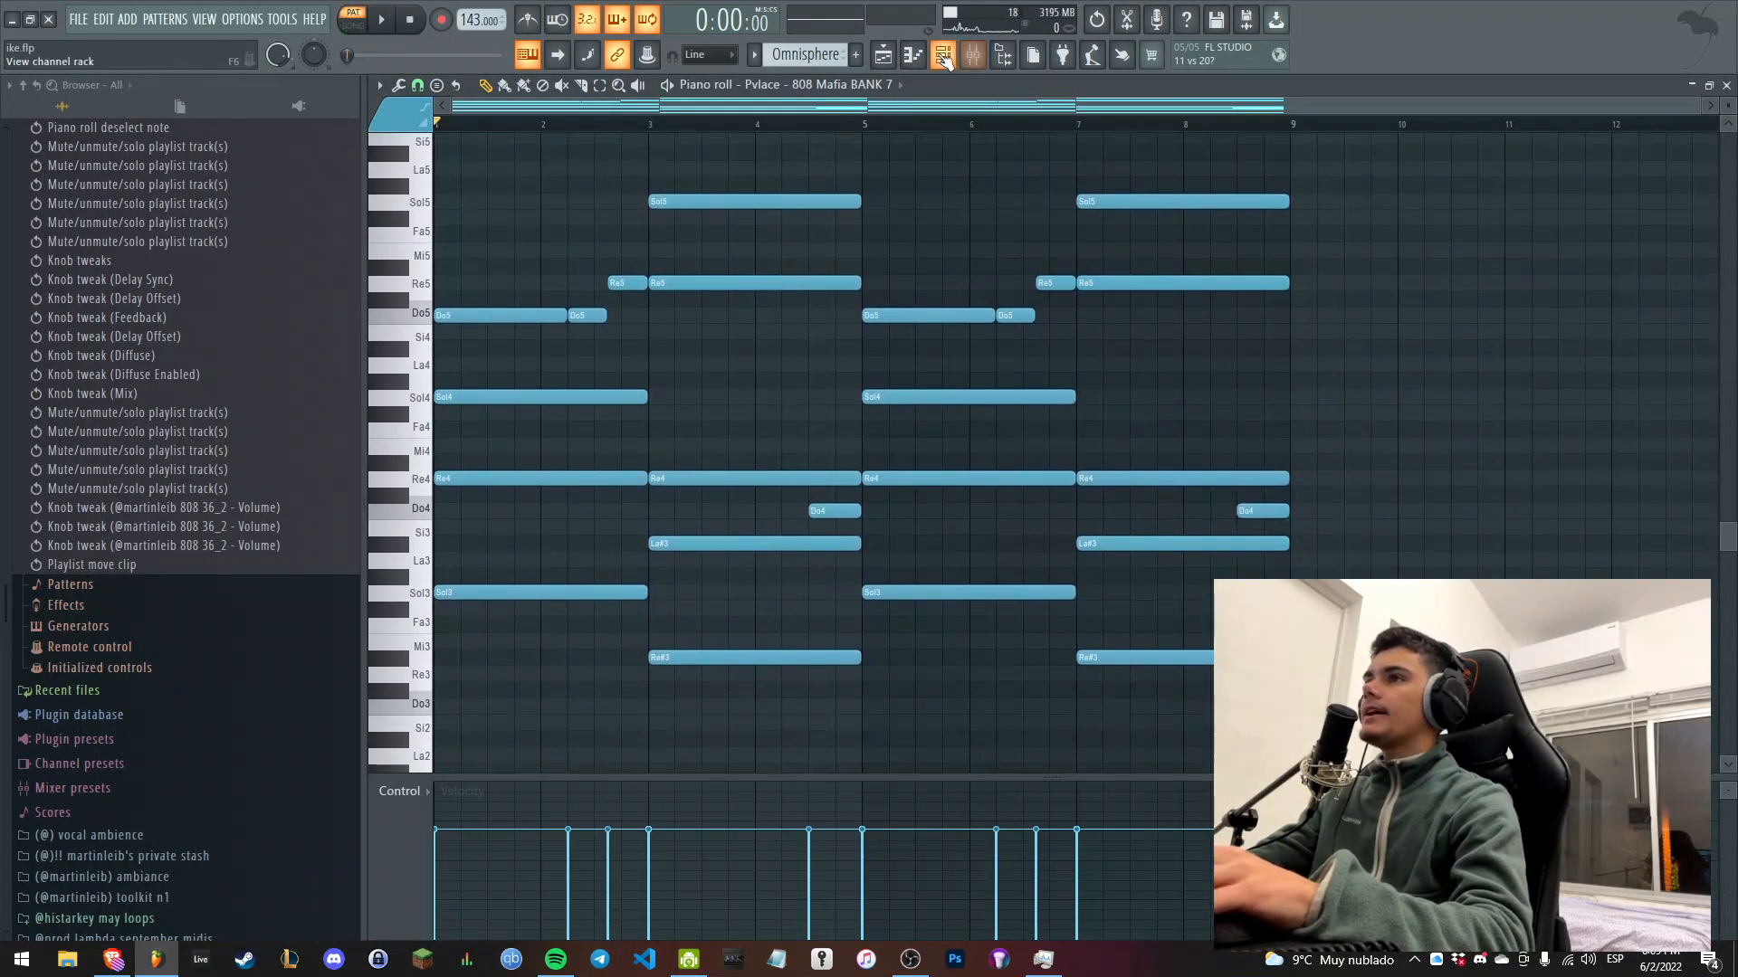
{"action": "left_click", "coordinate": [945, 56]}
{"action": "double_click", "coordinate": [490, 435]}
{"action": "left_click", "coordinate": [466, 711]}
{"action": "key", "text": "space"}
{"action": "right_click", "coordinate": [697, 163]}
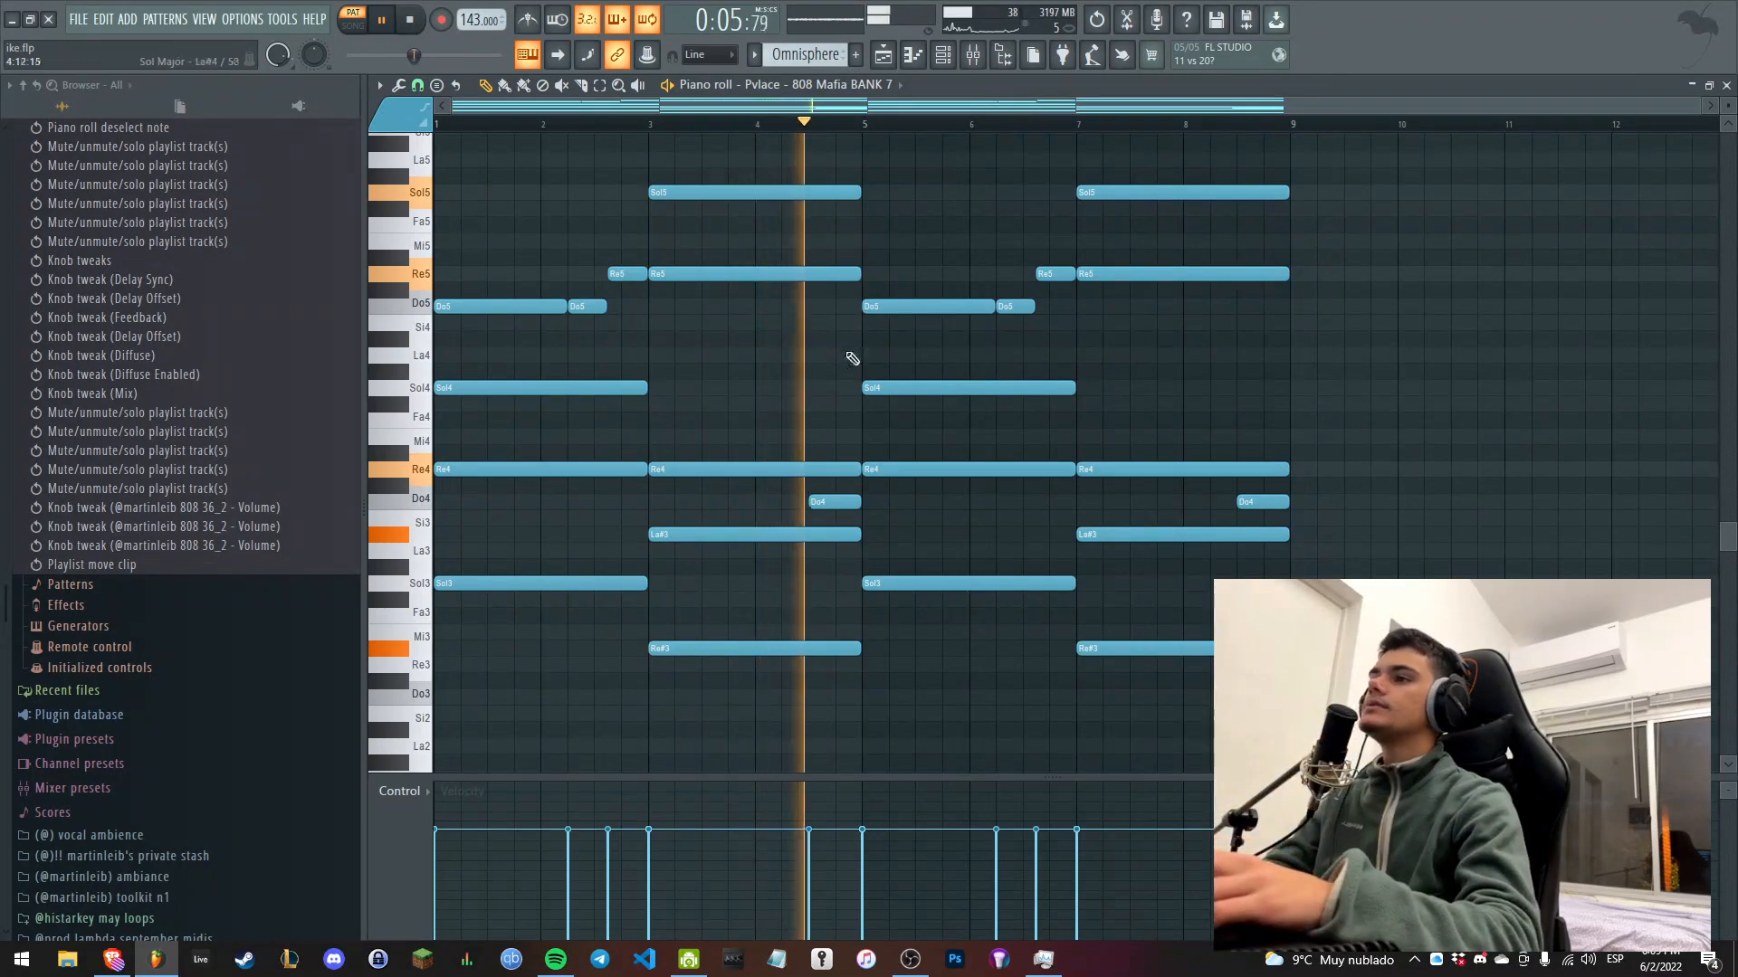
{"action": "scroll", "coordinate": [851, 362], "scroll_direction": "up", "scroll_amount": 3}
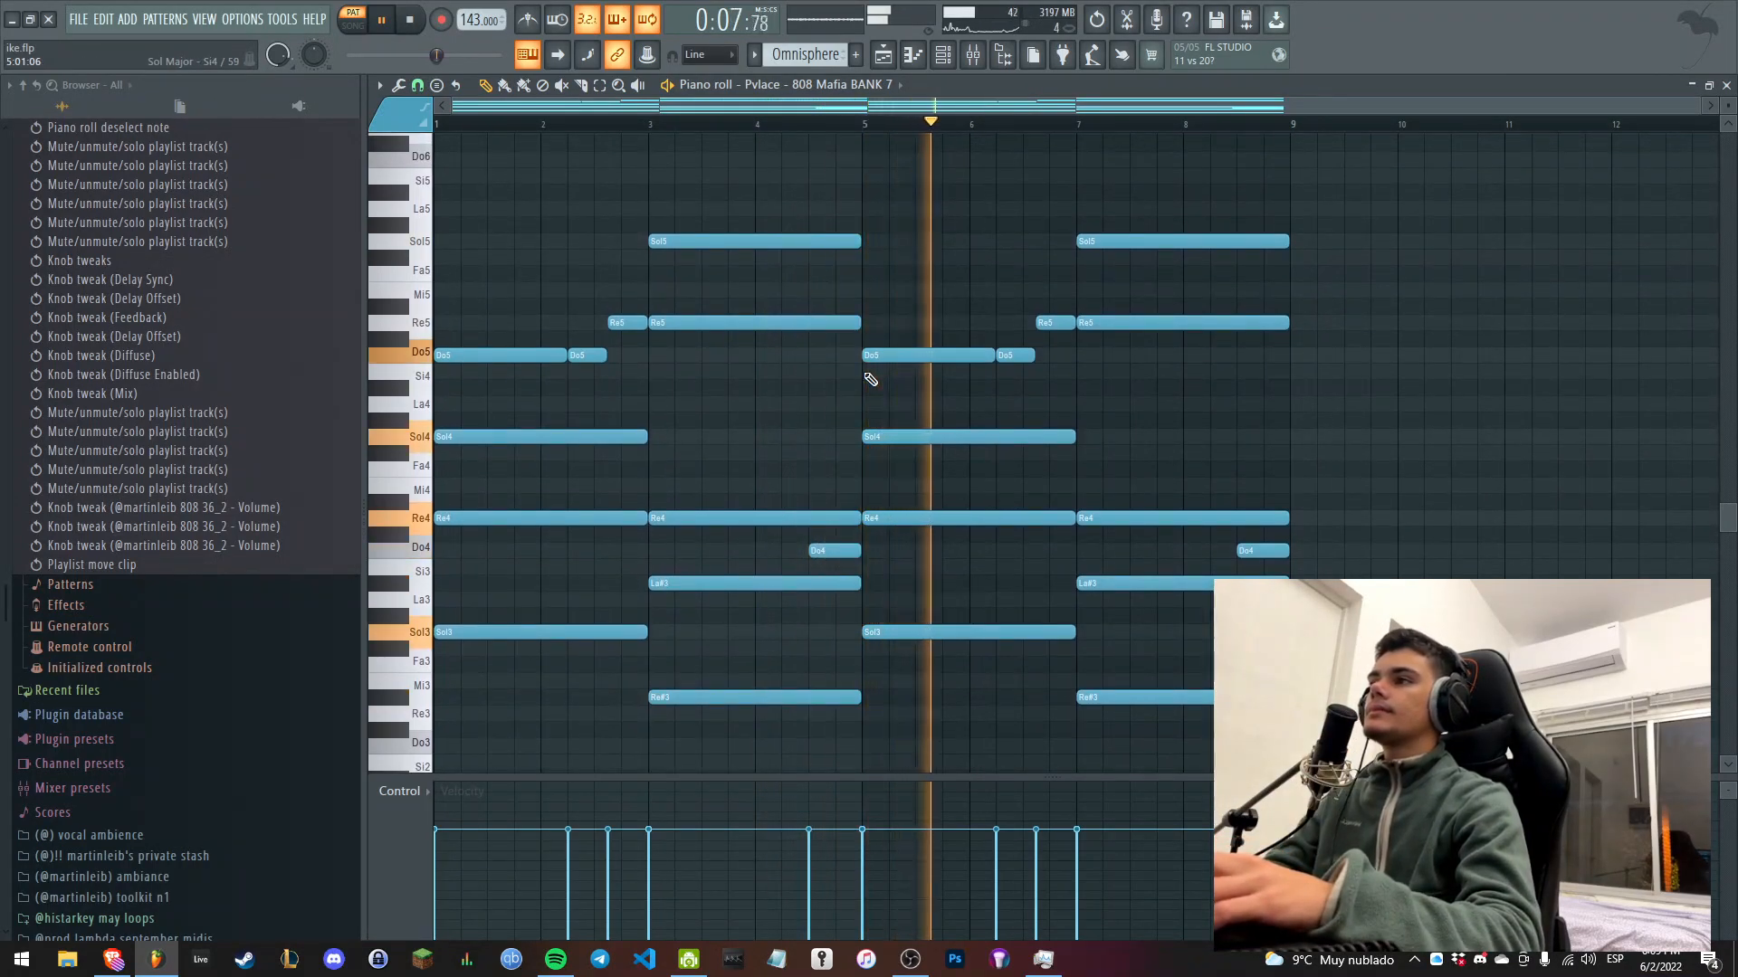
{"action": "scroll", "coordinate": [915, 527], "scroll_direction": "down", "scroll_amount": 2}
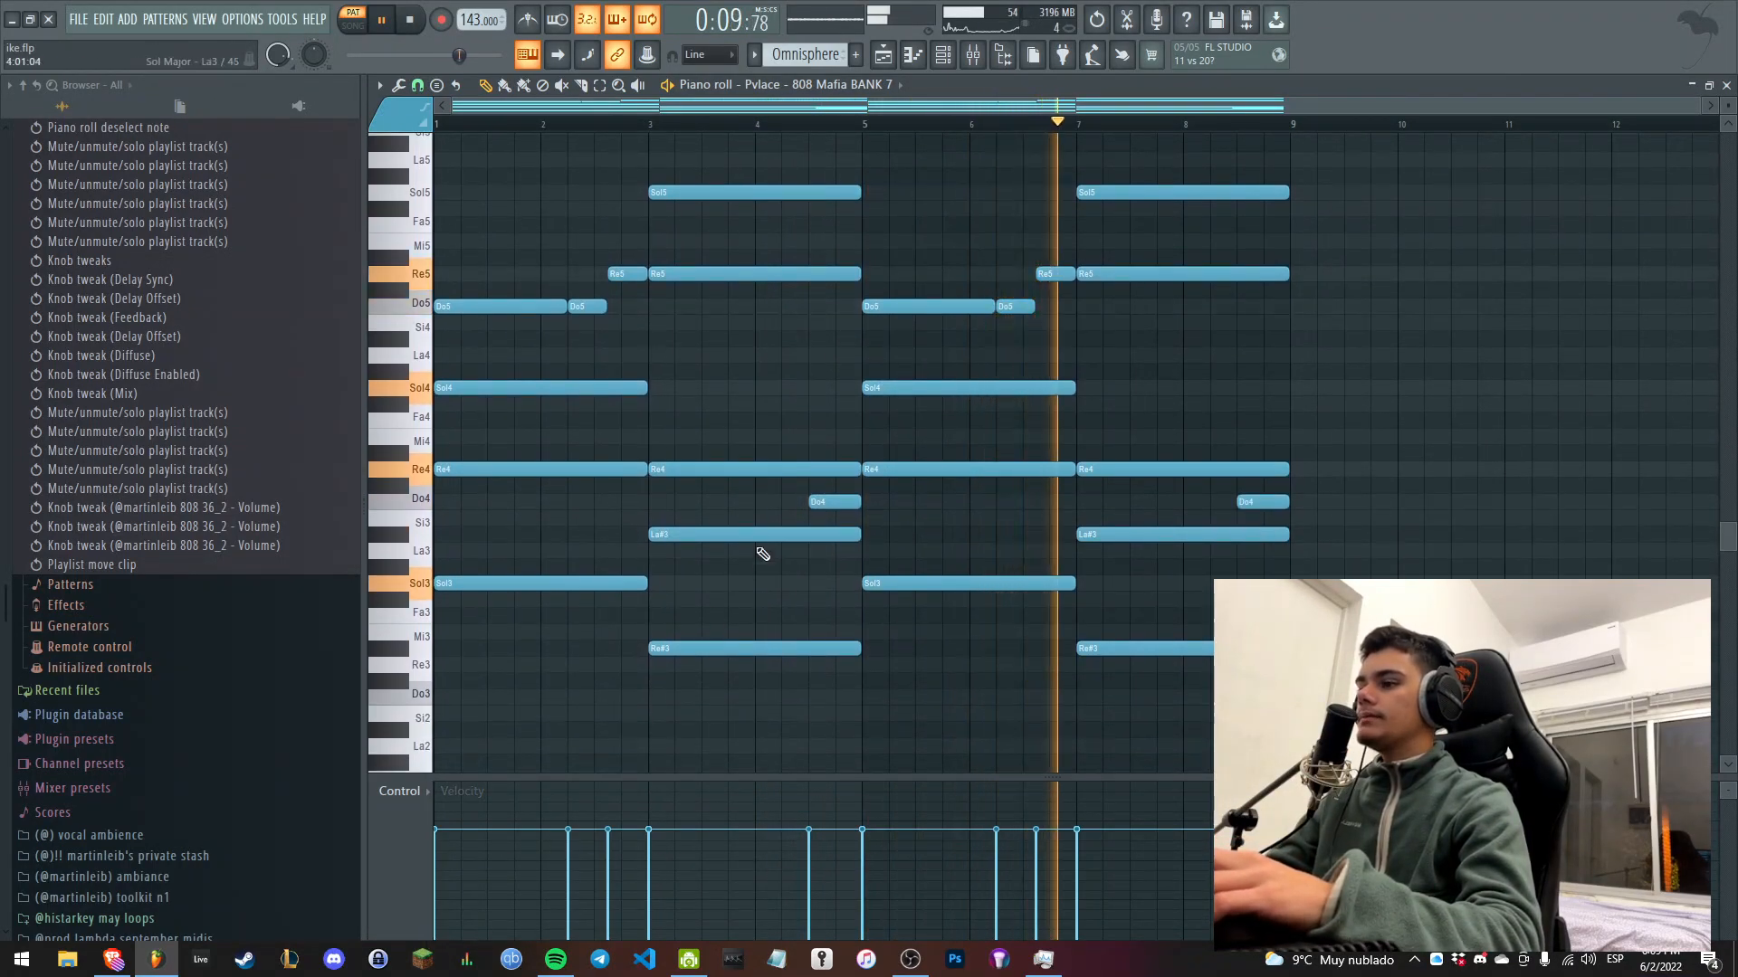
{"action": "key", "text": "space"}
Load the Blur White preset in the Fruity Convolver on mixer Insert 2.
{"action": "key", "text": "F9"}
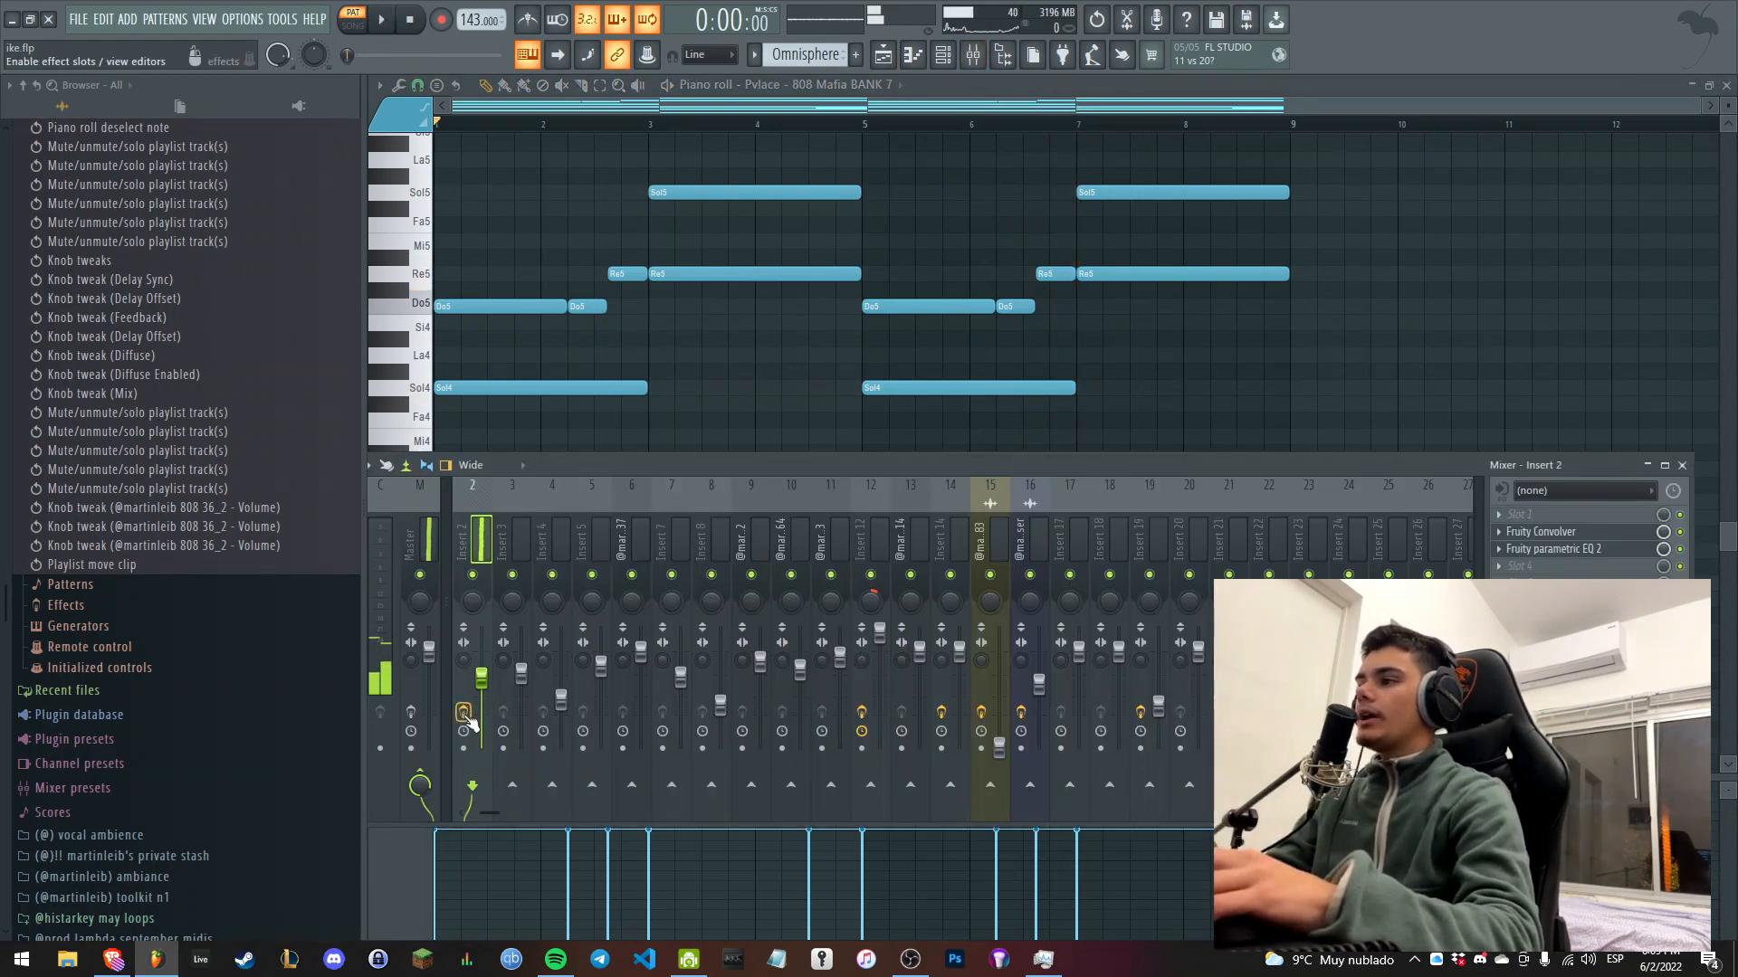
{"action": "left_click", "coordinate": [1577, 534]}
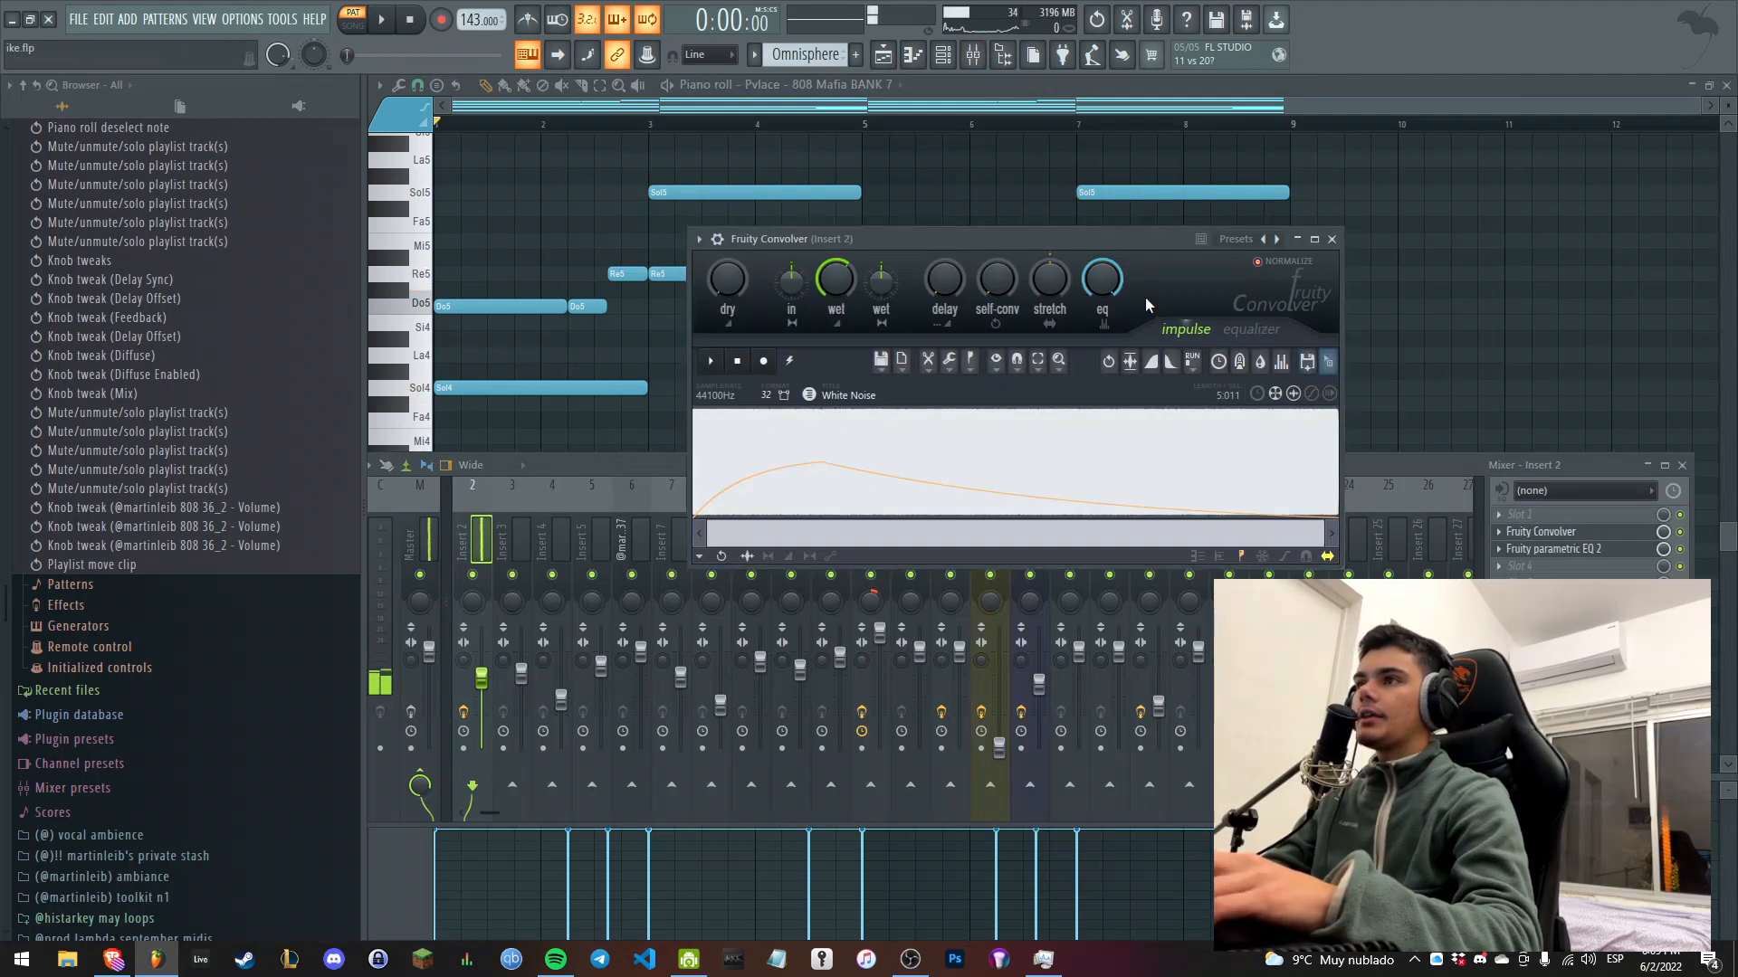
{"action": "left_click", "coordinate": [1238, 239]}
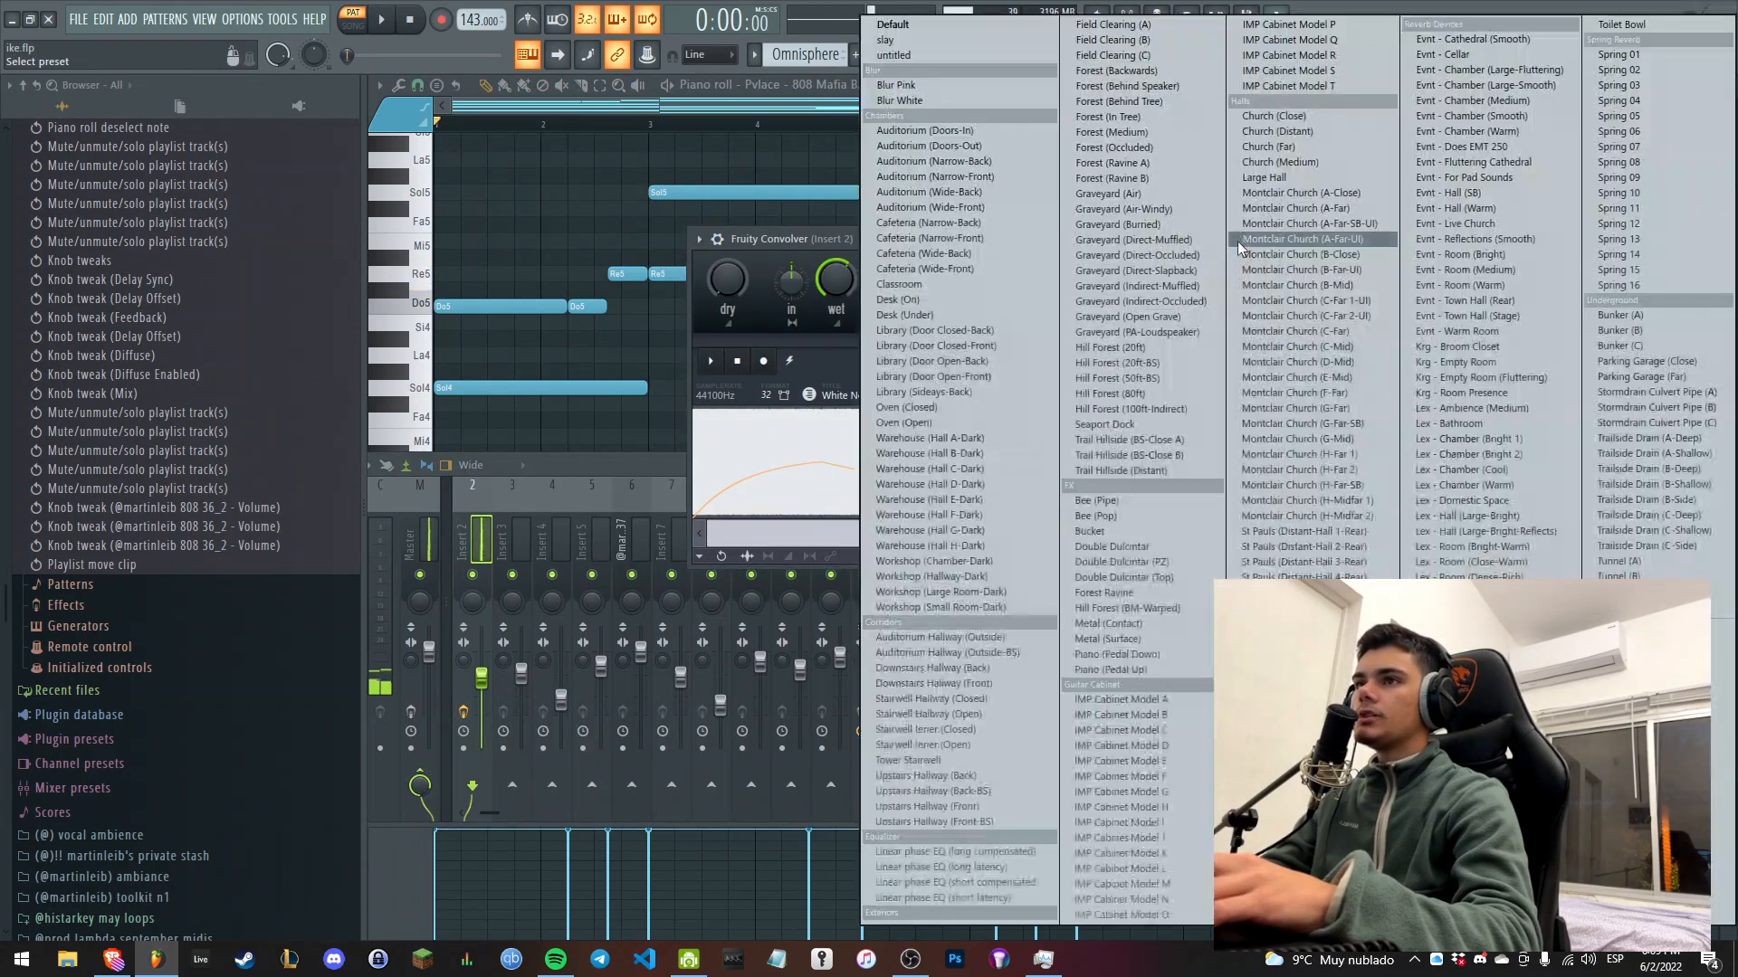
{"action": "left_click", "coordinate": [941, 101]}
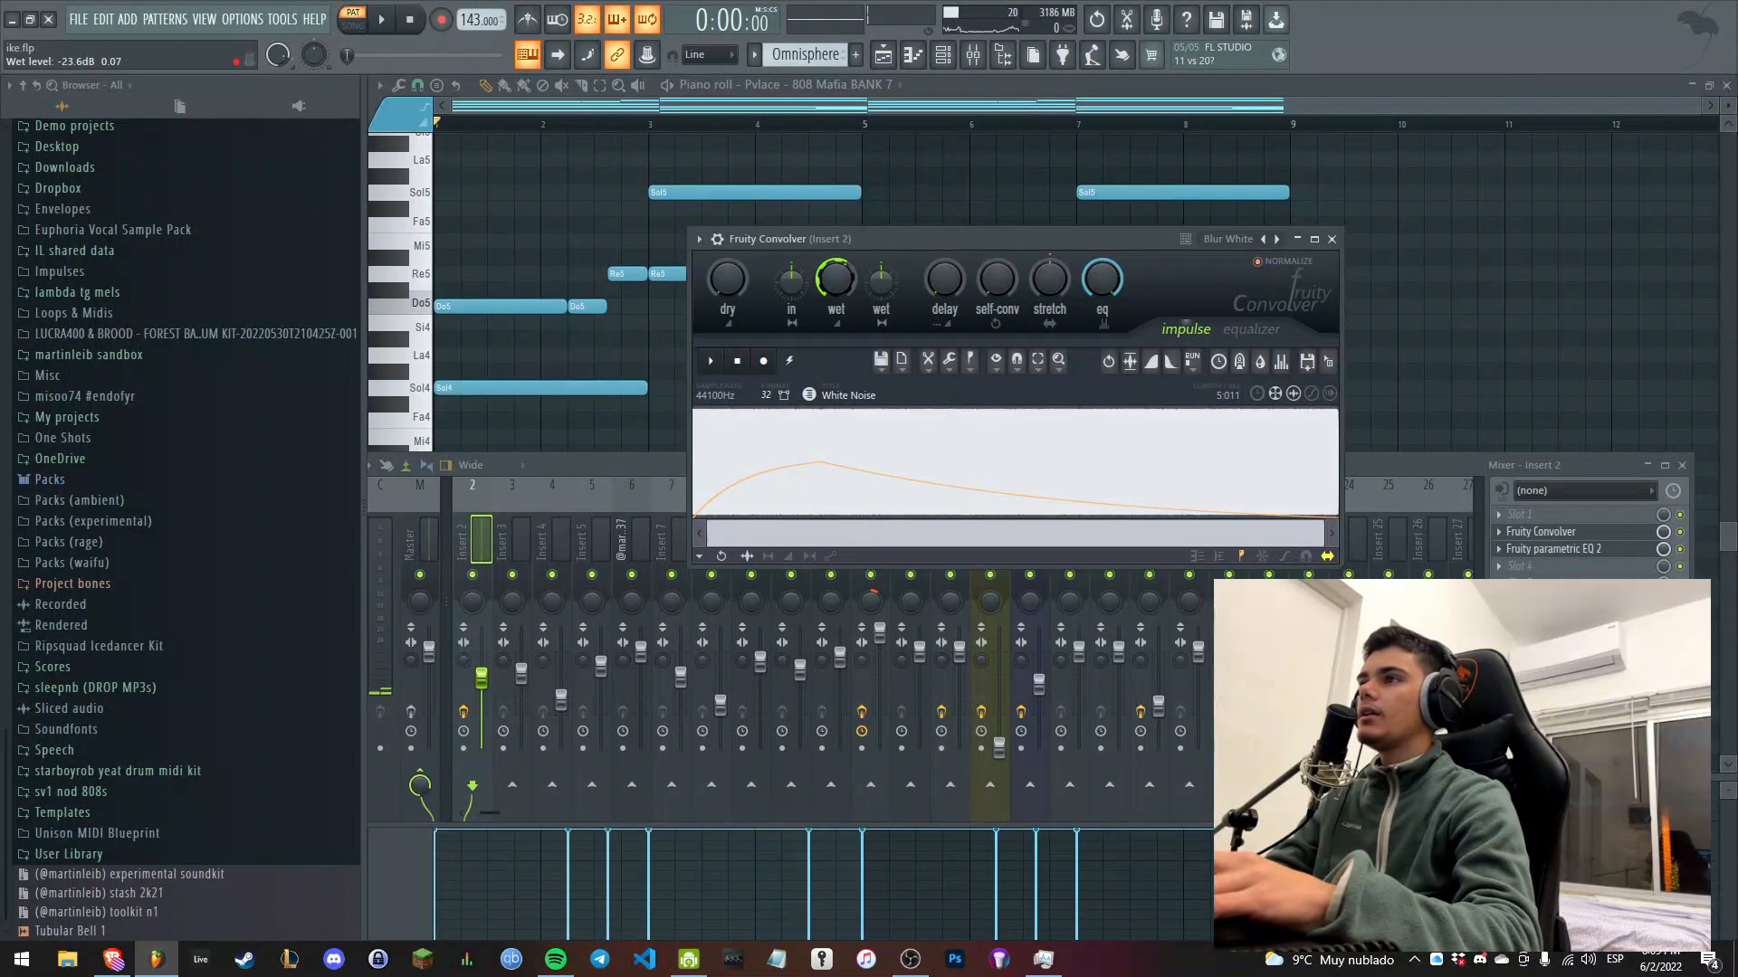
{"action": "left_click", "coordinate": [1578, 534]}
Inspect the Fruity parametric EQ 2 curve on Insert 2 and play the Omnisphere pattern.
{"action": "left_click", "coordinate": [1598, 549]}
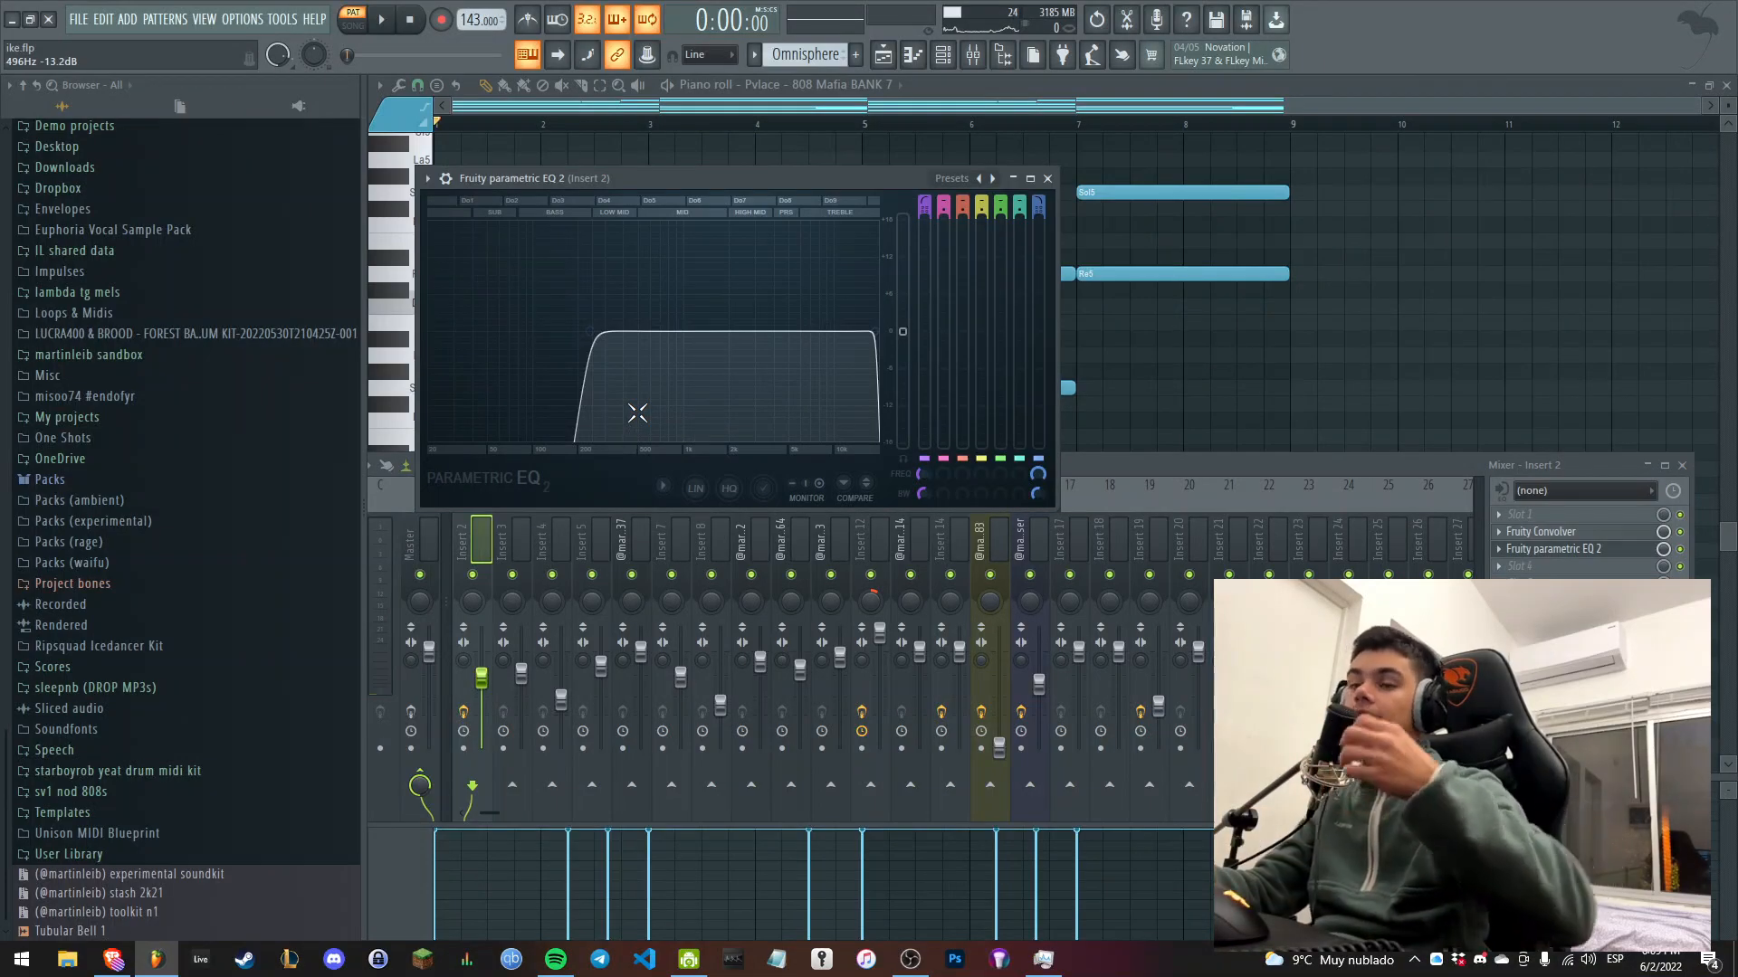
{"action": "left_click", "coordinate": [1258, 274]}
{"action": "key", "text": "space"}
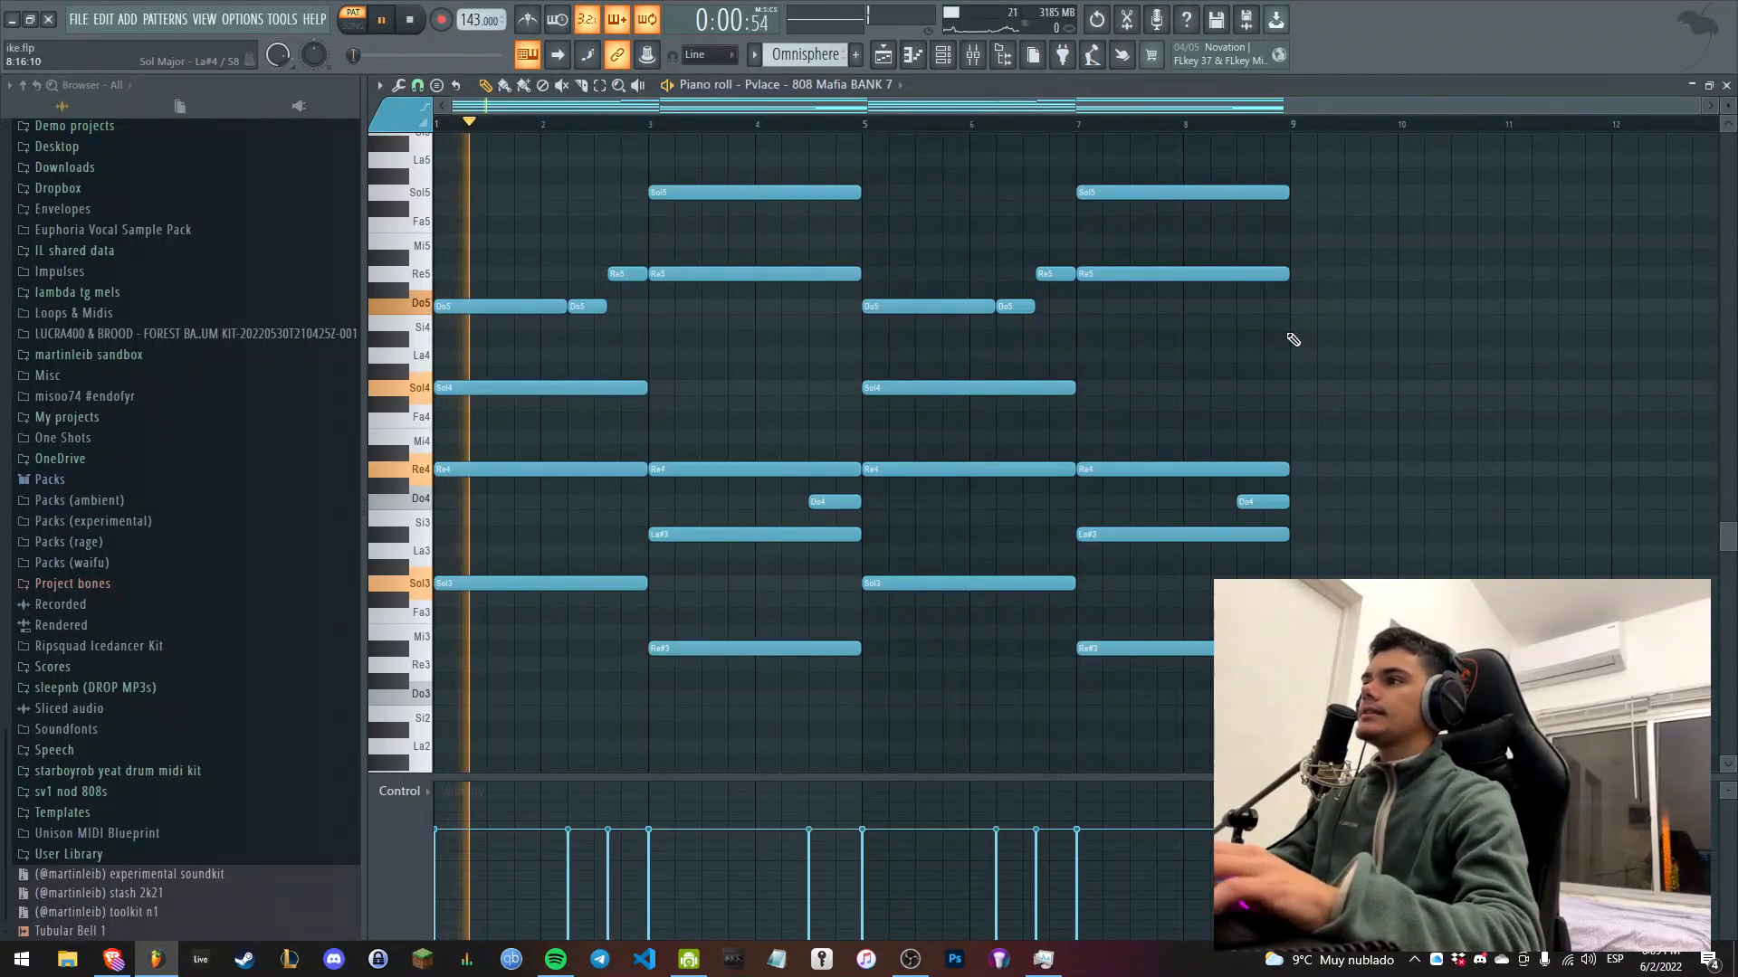
{"action": "left_click", "coordinate": [910, 959]}
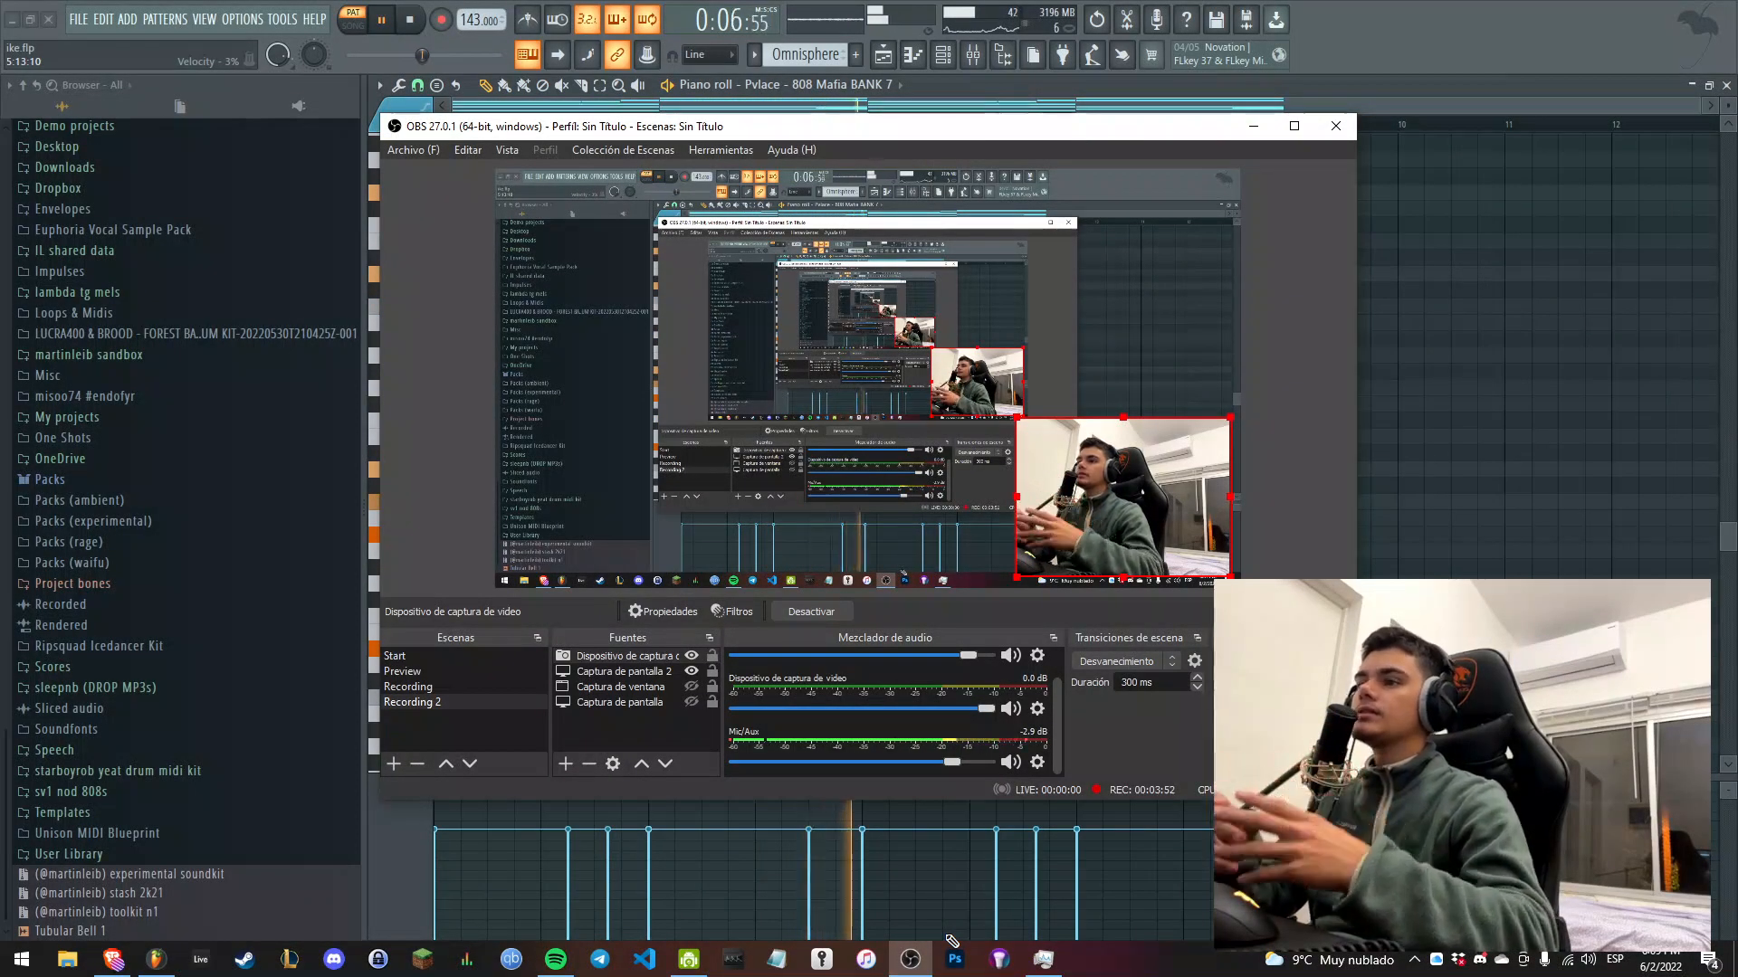
{"action": "left_click", "coordinate": [971, 923]}
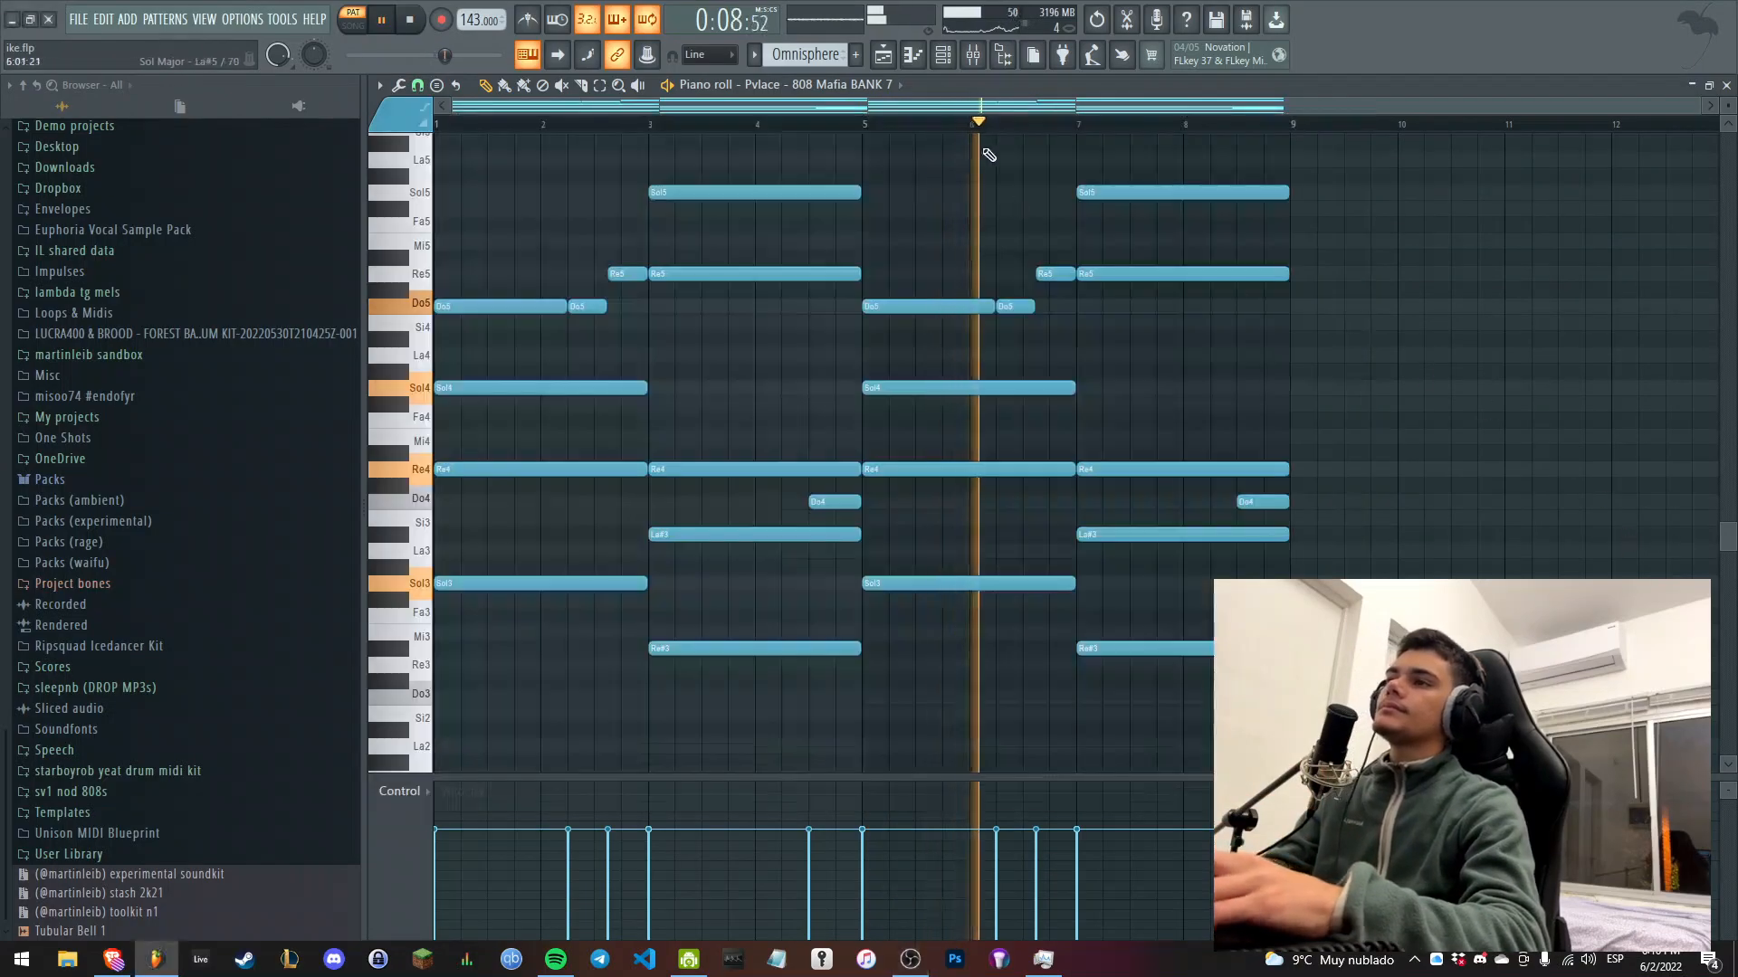
Stop playback and open the Kontakt pattern from Track 10 in the piano roll to look over its notes.
{"action": "key", "text": "space"}
{"action": "left_click", "coordinate": [883, 54]}
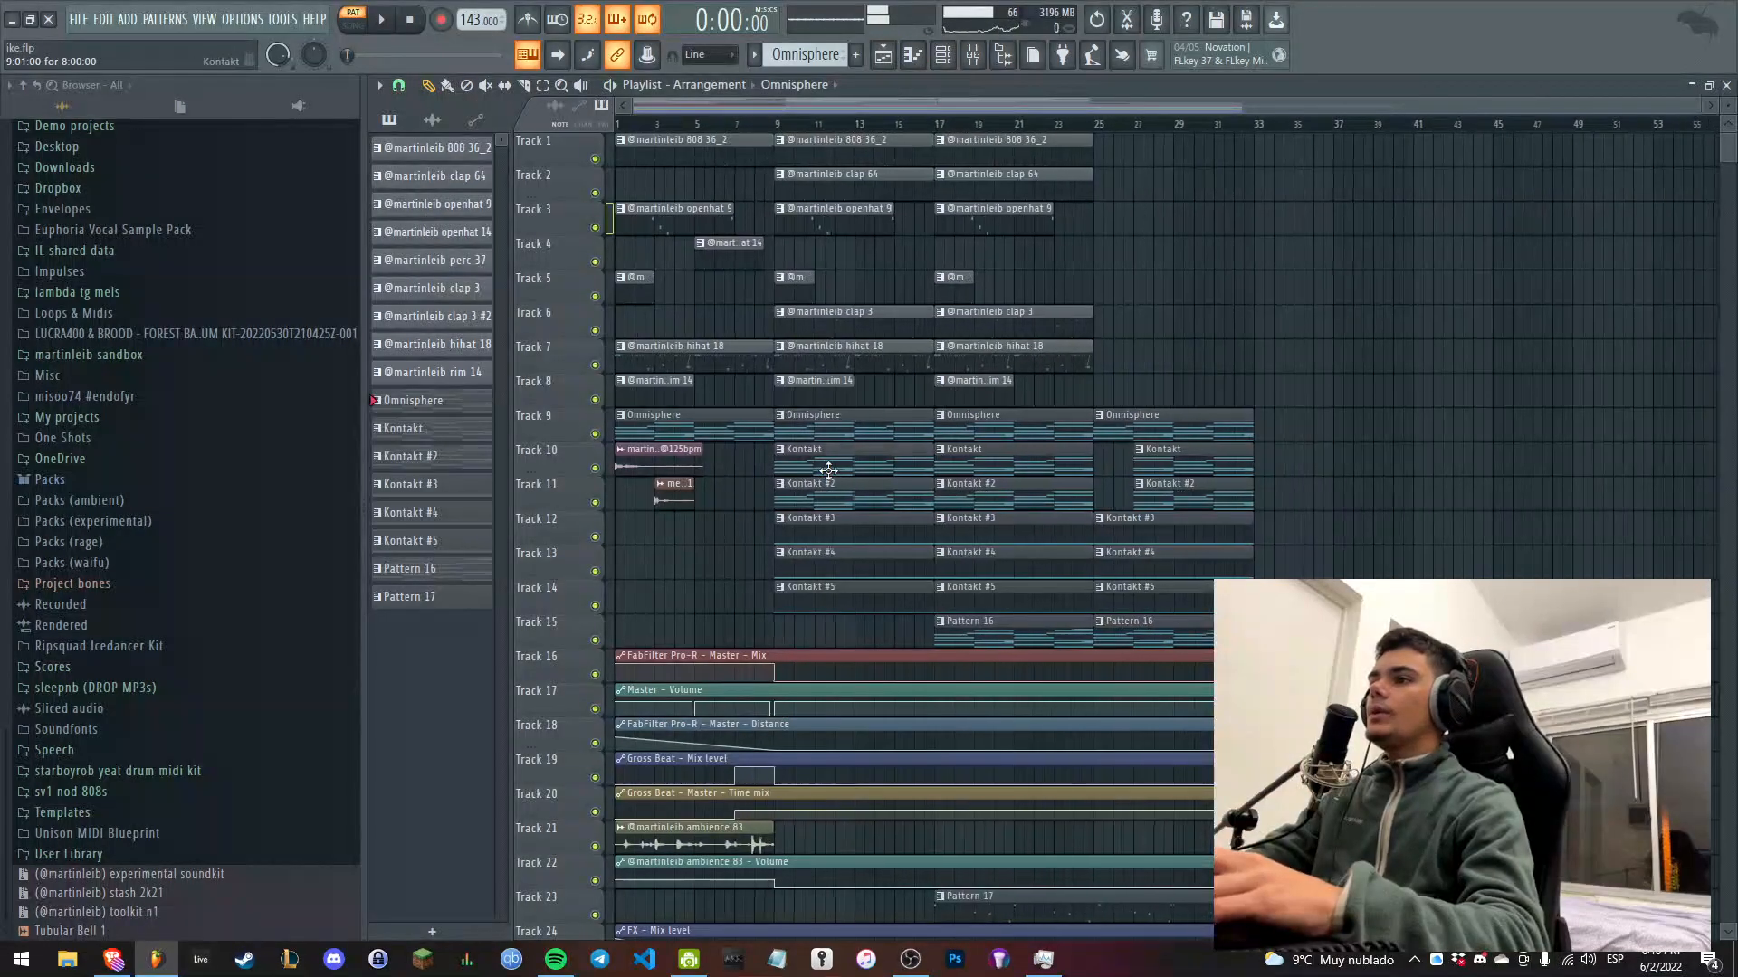
{"action": "double_click", "coordinate": [831, 475]}
{"action": "scroll", "coordinate": [878, 507], "scroll_direction": "up", "scroll_amount": 8}
{"action": "scroll", "coordinate": [926, 248], "scroll_direction": "down", "scroll_amount": 1}
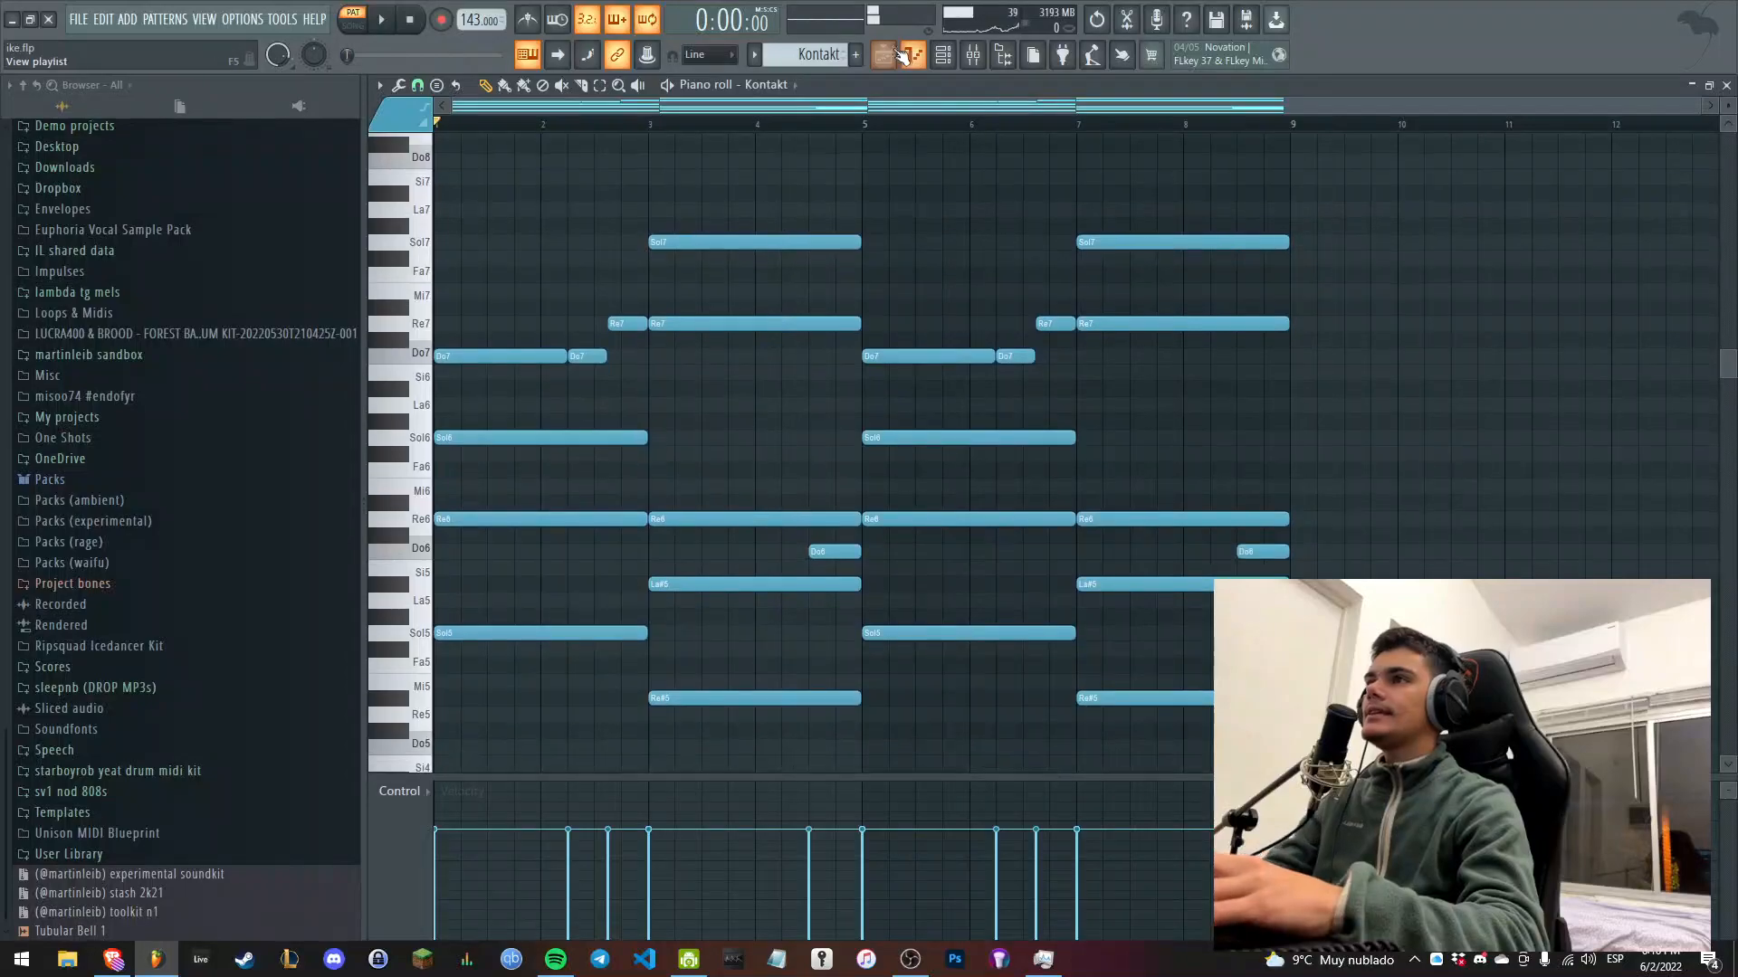
Solo playlist Tracks 10, 11 and 15 together and set the time selection to bars 17 through 24.
{"action": "left_click", "coordinate": [883, 55]}
{"action": "scroll", "coordinate": [969, 402], "scroll_direction": "up", "scroll_amount": 1}
{"action": "scroll", "coordinate": [969, 403], "scroll_direction": "up", "scroll_amount": 2}
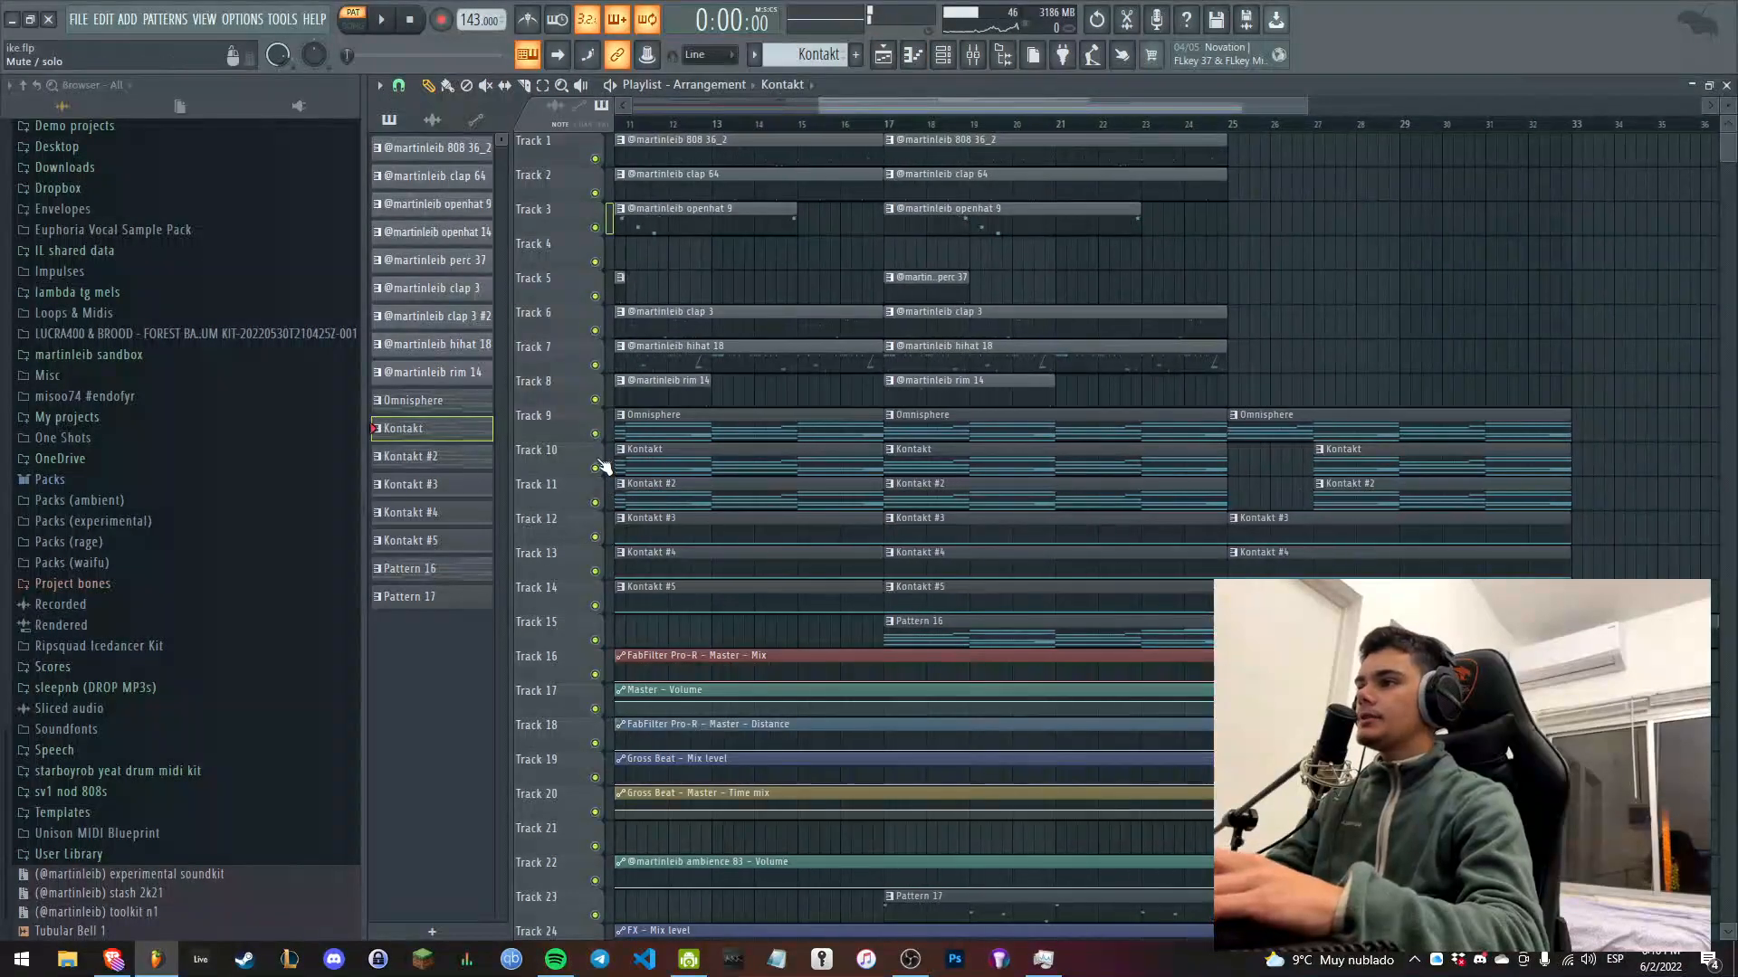
{"action": "right_click", "coordinate": [595, 468]}
{"action": "left_click", "coordinate": [595, 502]}
{"action": "left_click", "coordinate": [609, 626]}
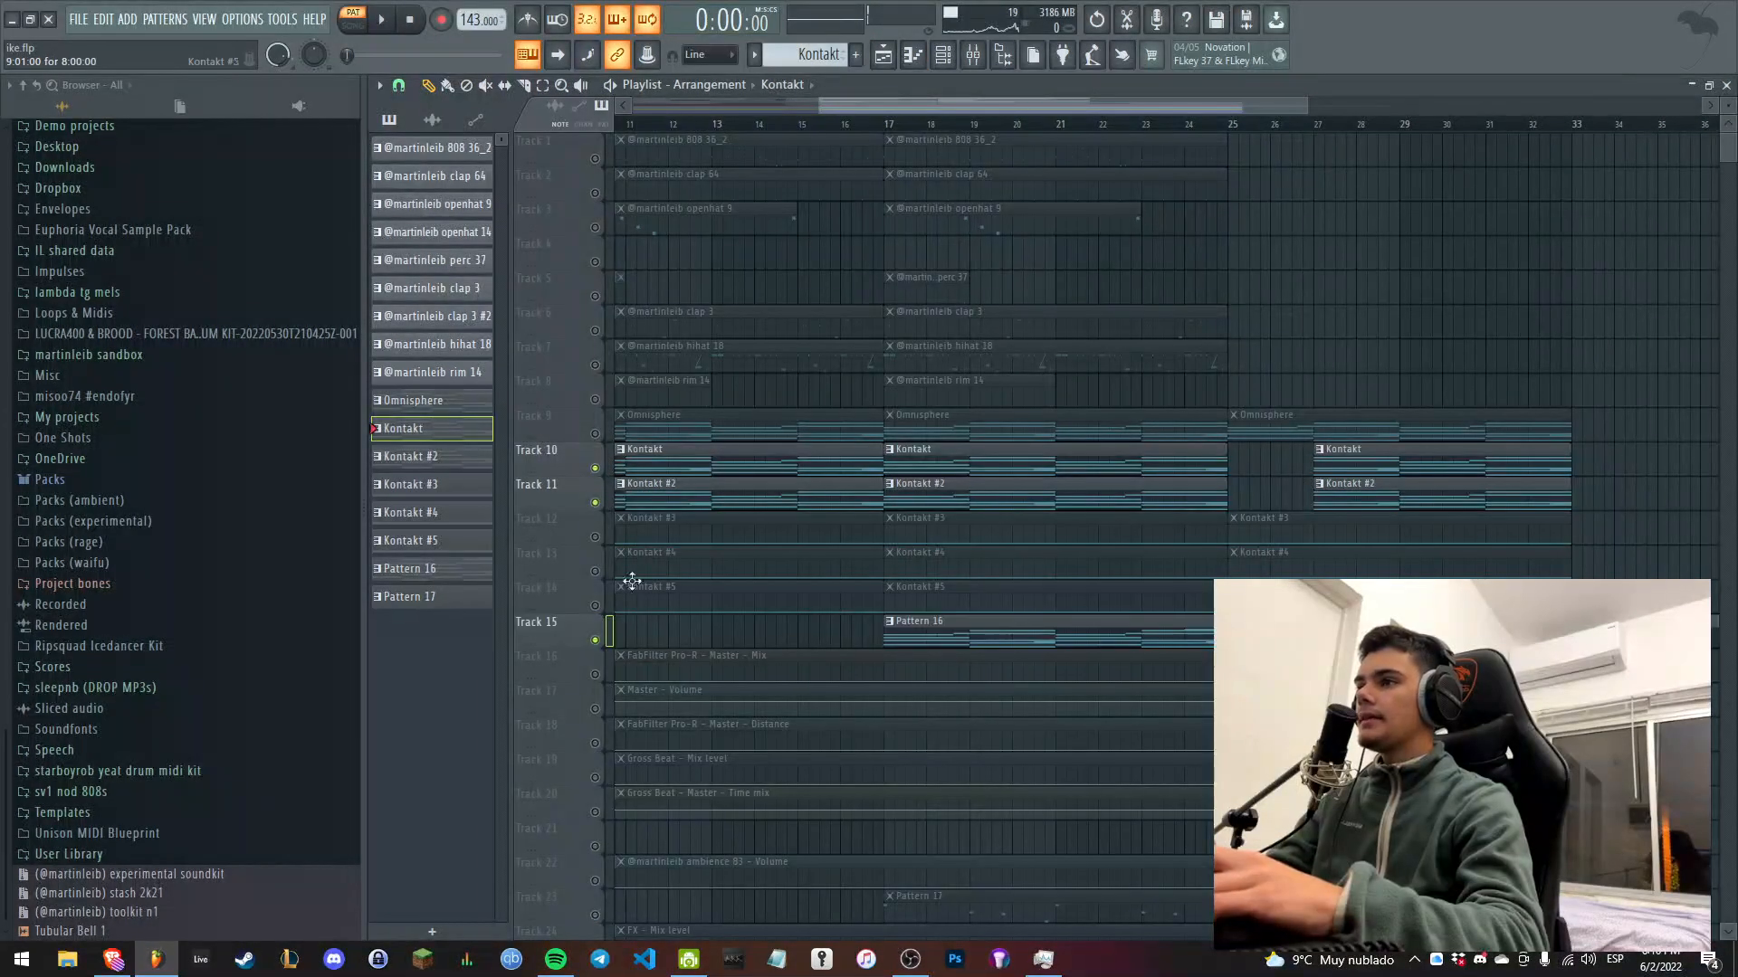
{"action": "left_click_drag", "start_coordinate": [893, 124], "coordinate": [1228, 124]}
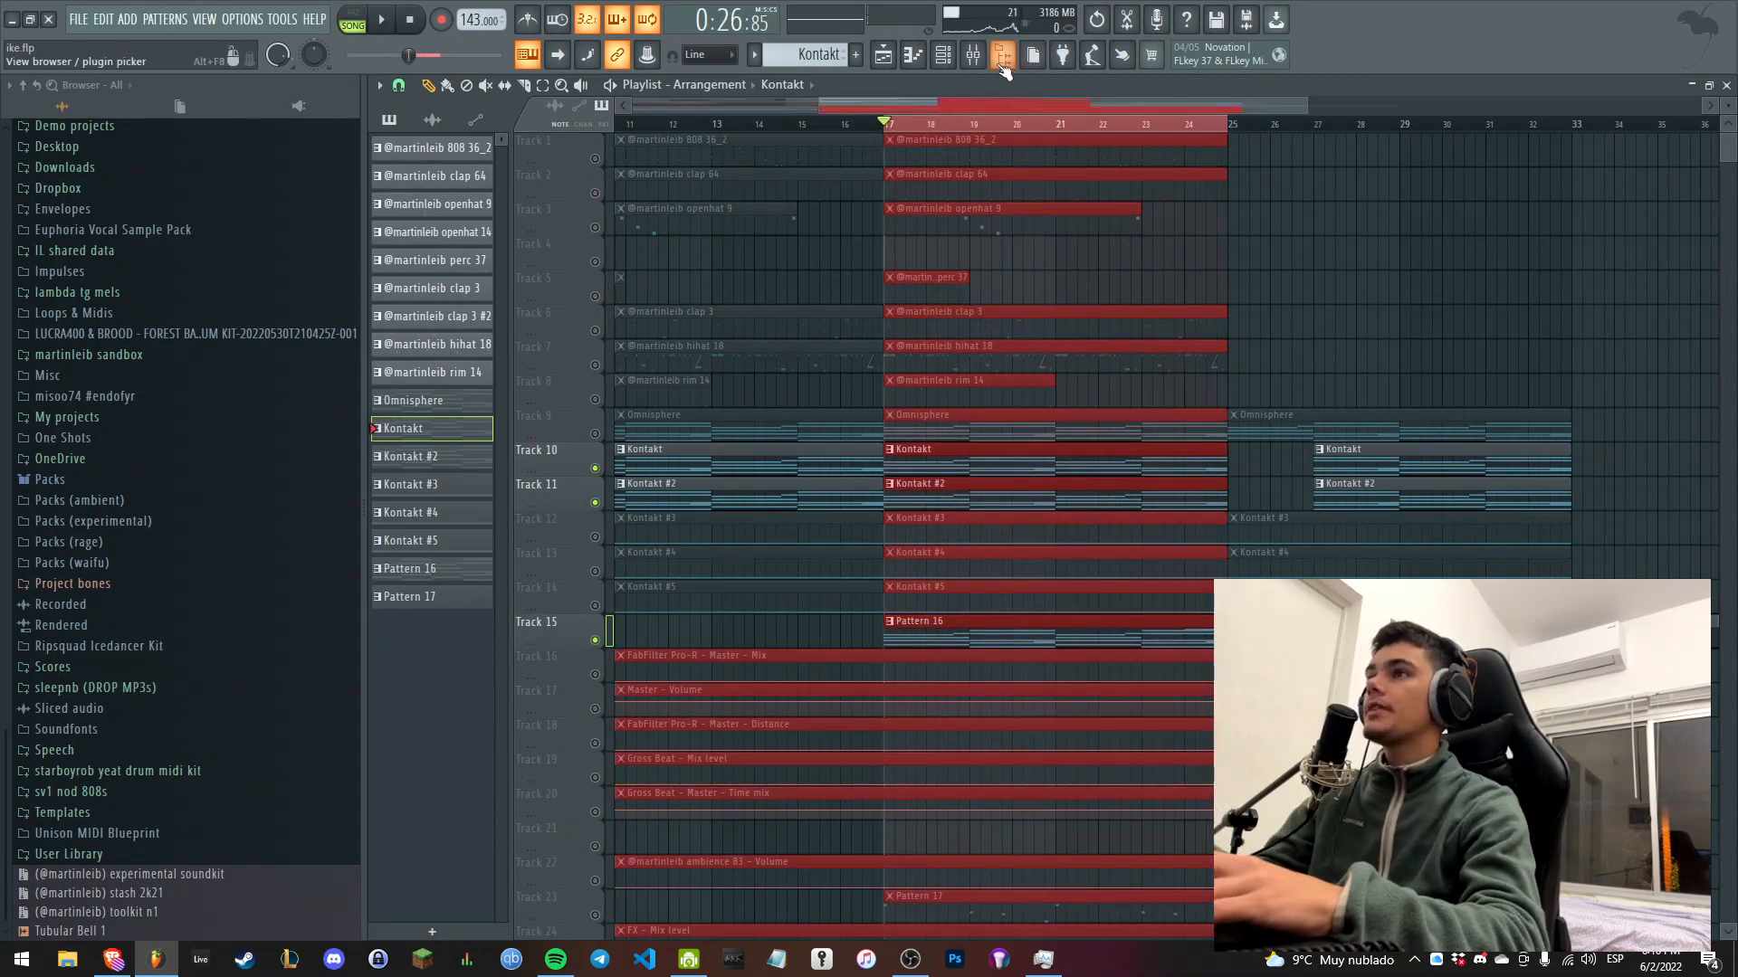
Open the Kontakt channel's instrument, look through the Sonic Warps patches around Distant Voices, and close the plugin and the Tempo tapper.
{"action": "left_click", "coordinate": [944, 56]}
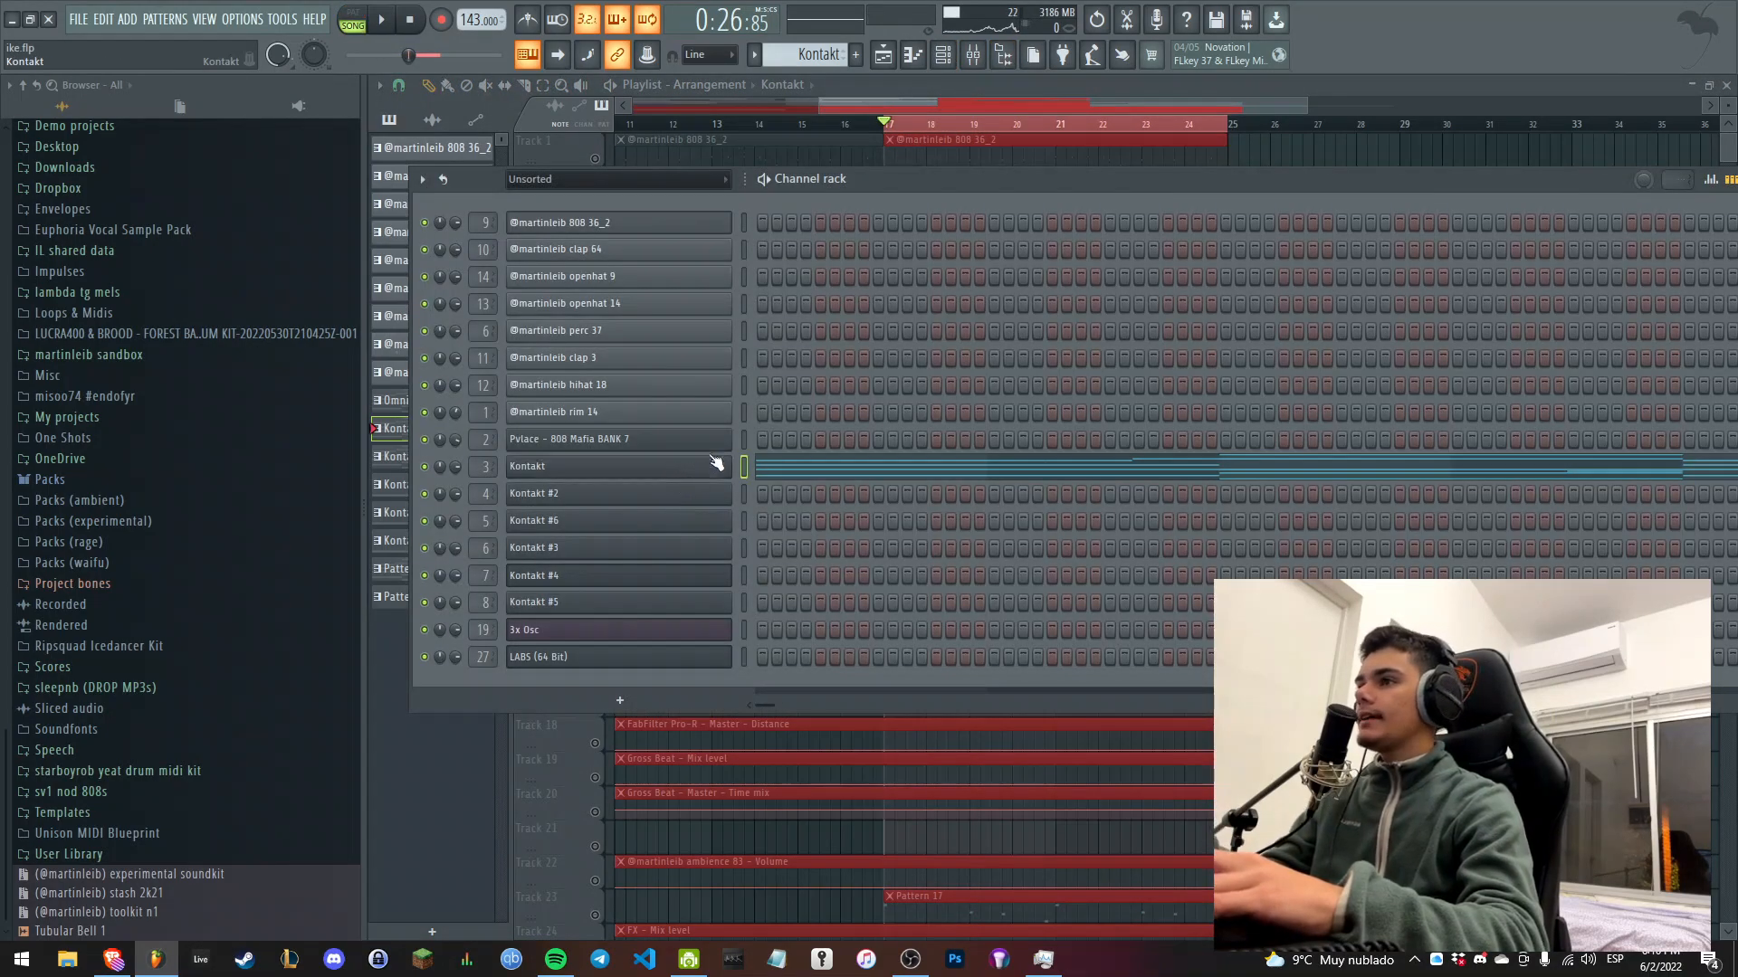
{"action": "left_click", "coordinate": [697, 467]}
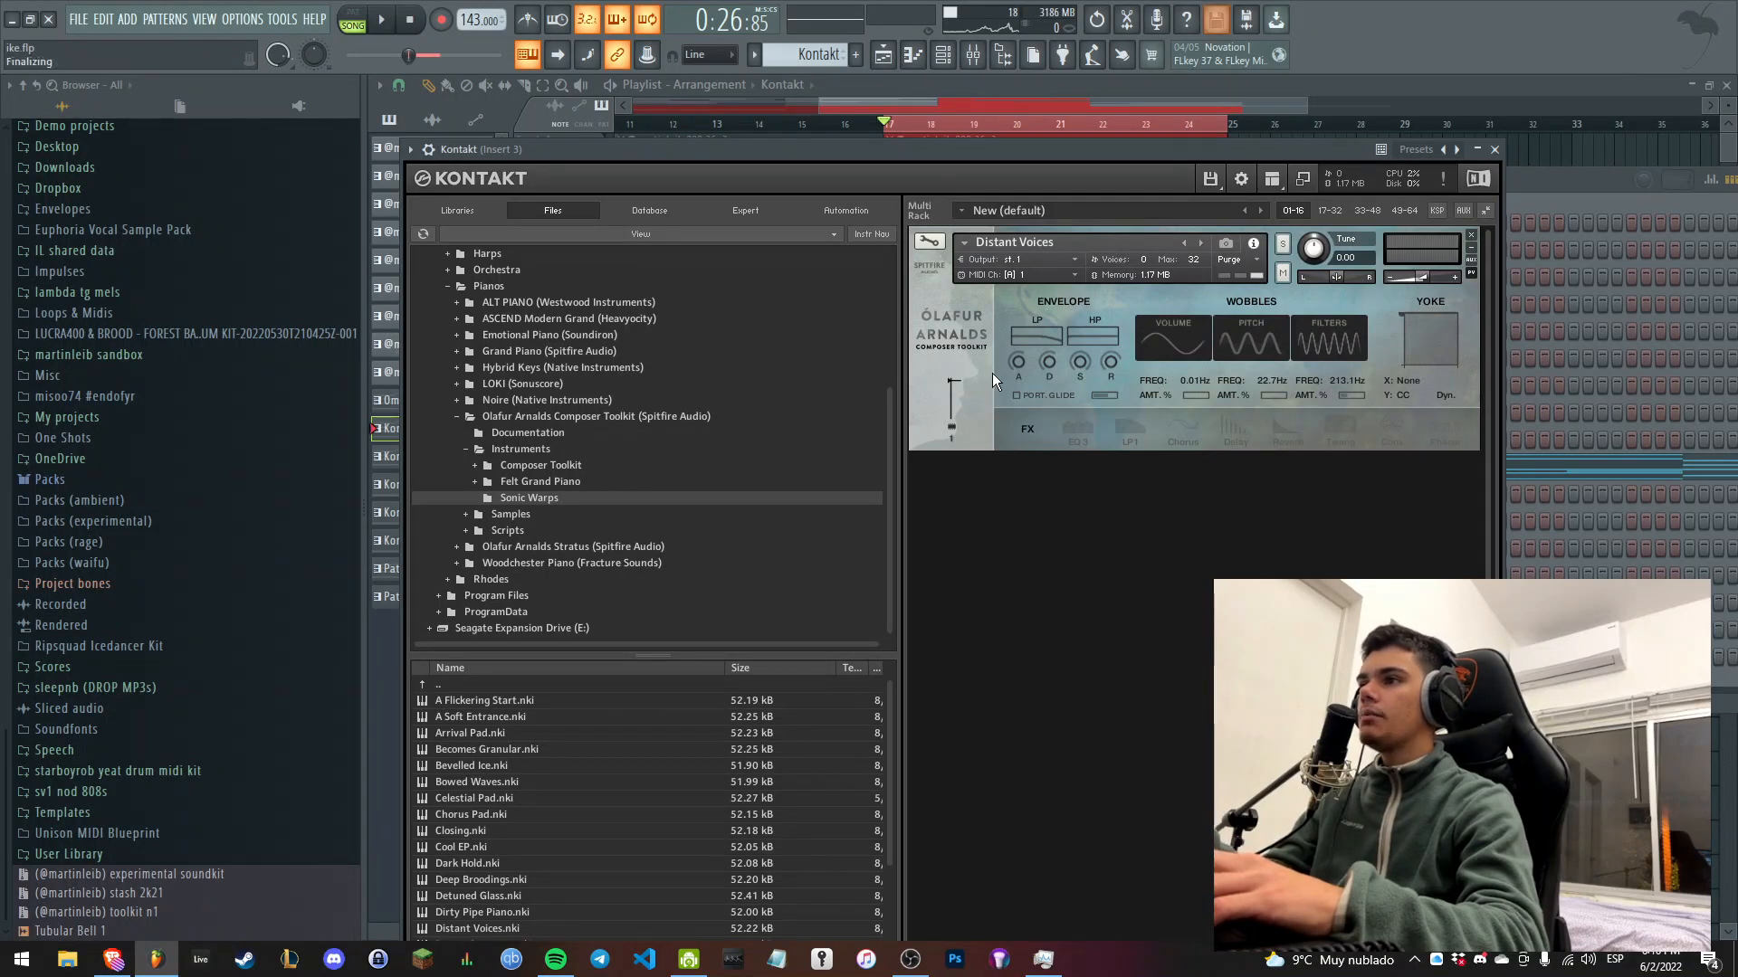
{"action": "left_click_drag", "start_coordinate": [913, 152], "coordinate": [922, 75]}
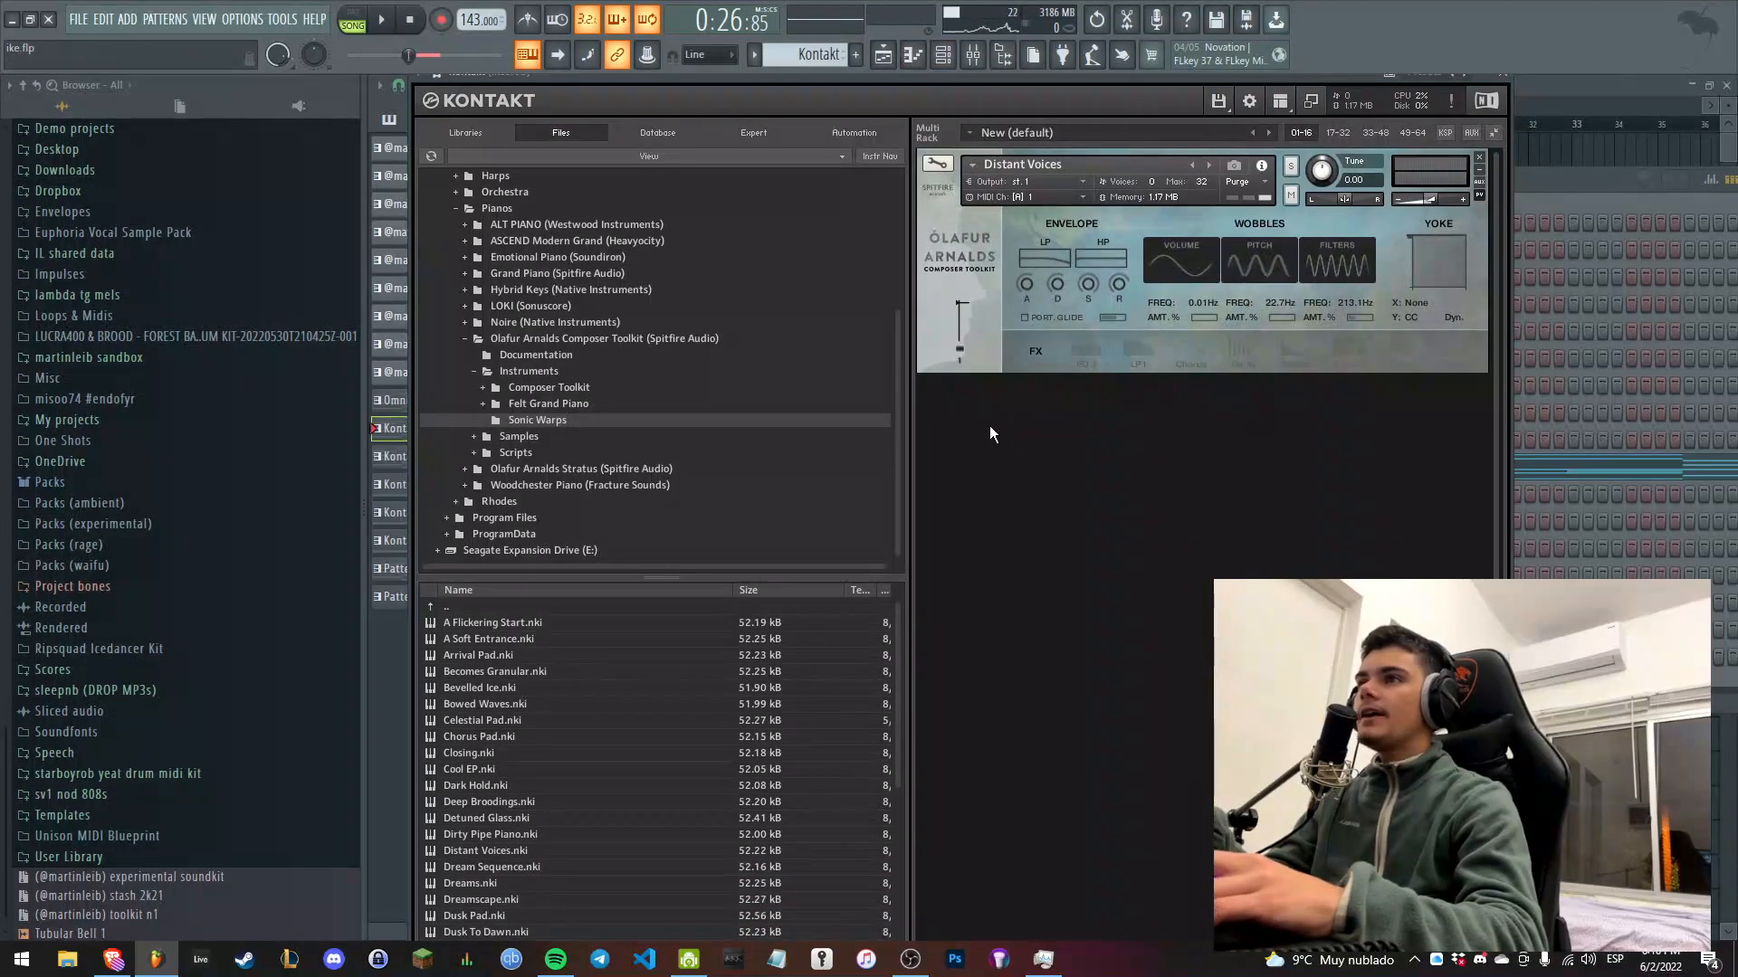
{"action": "scroll", "coordinate": [502, 774], "scroll_direction": "down", "scroll_amount": 5}
{"action": "scroll", "coordinate": [506, 645], "scroll_direction": "up", "scroll_amount": 1}
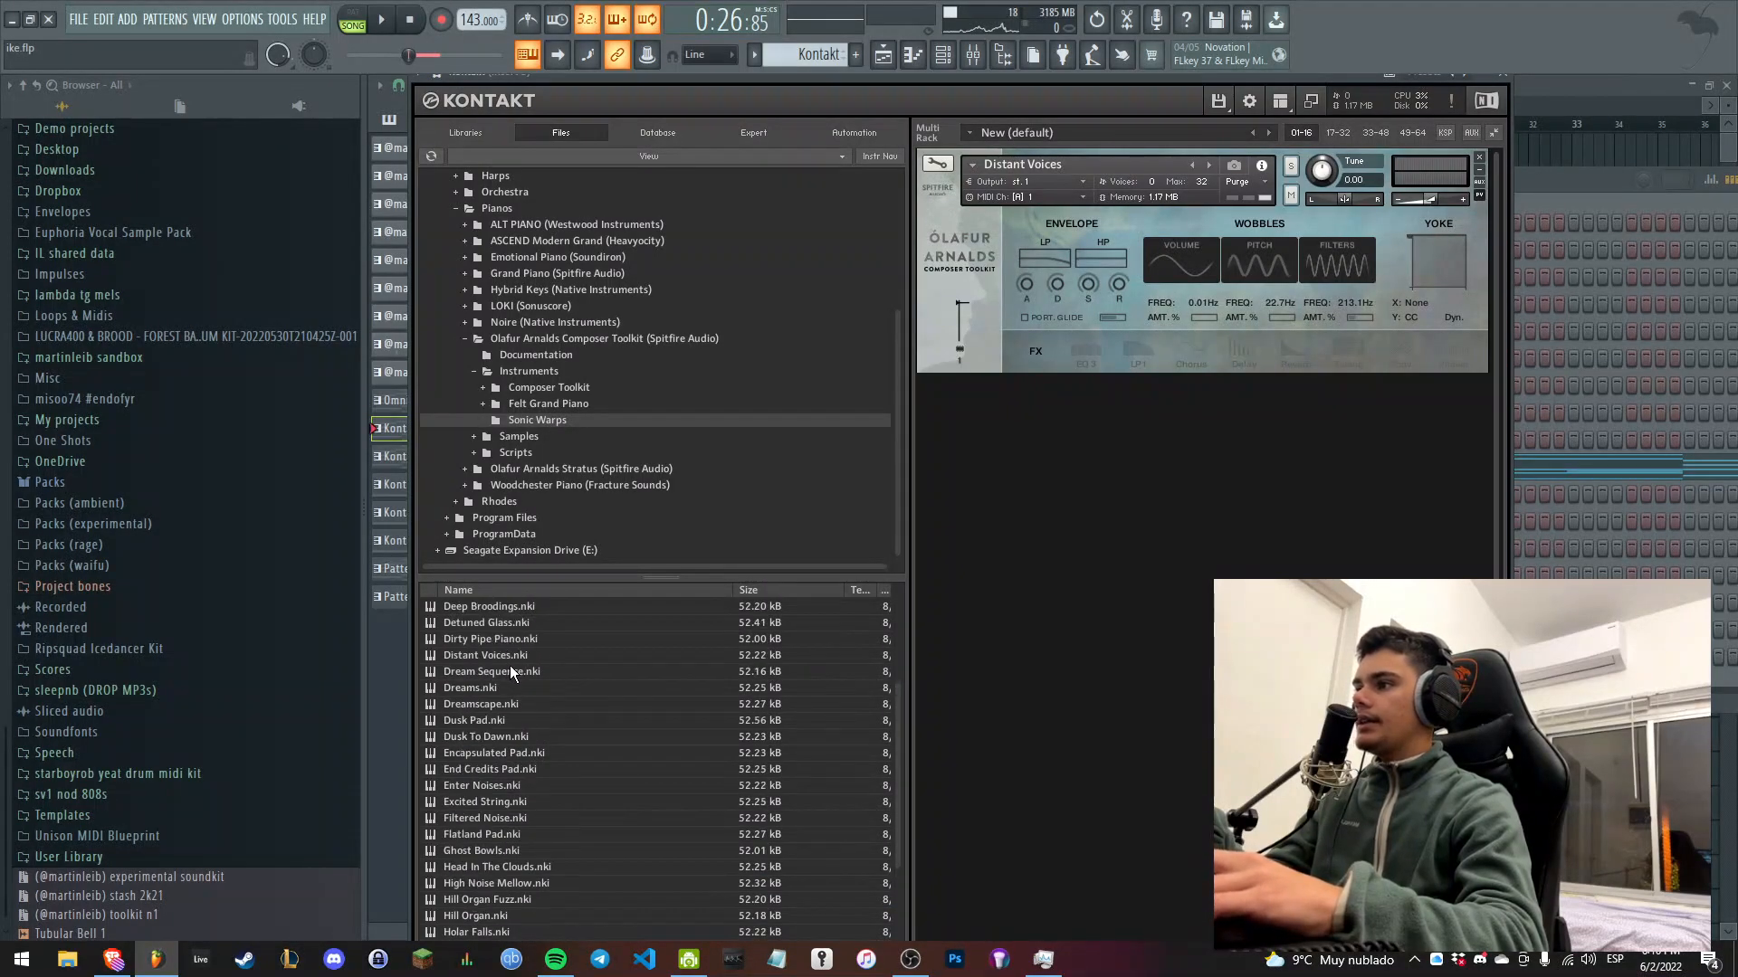
{"action": "double_click", "coordinate": [1511, 71]}
{"action": "left_click", "coordinate": [1512, 71]}
{"action": "left_click", "coordinate": [465, 26]}
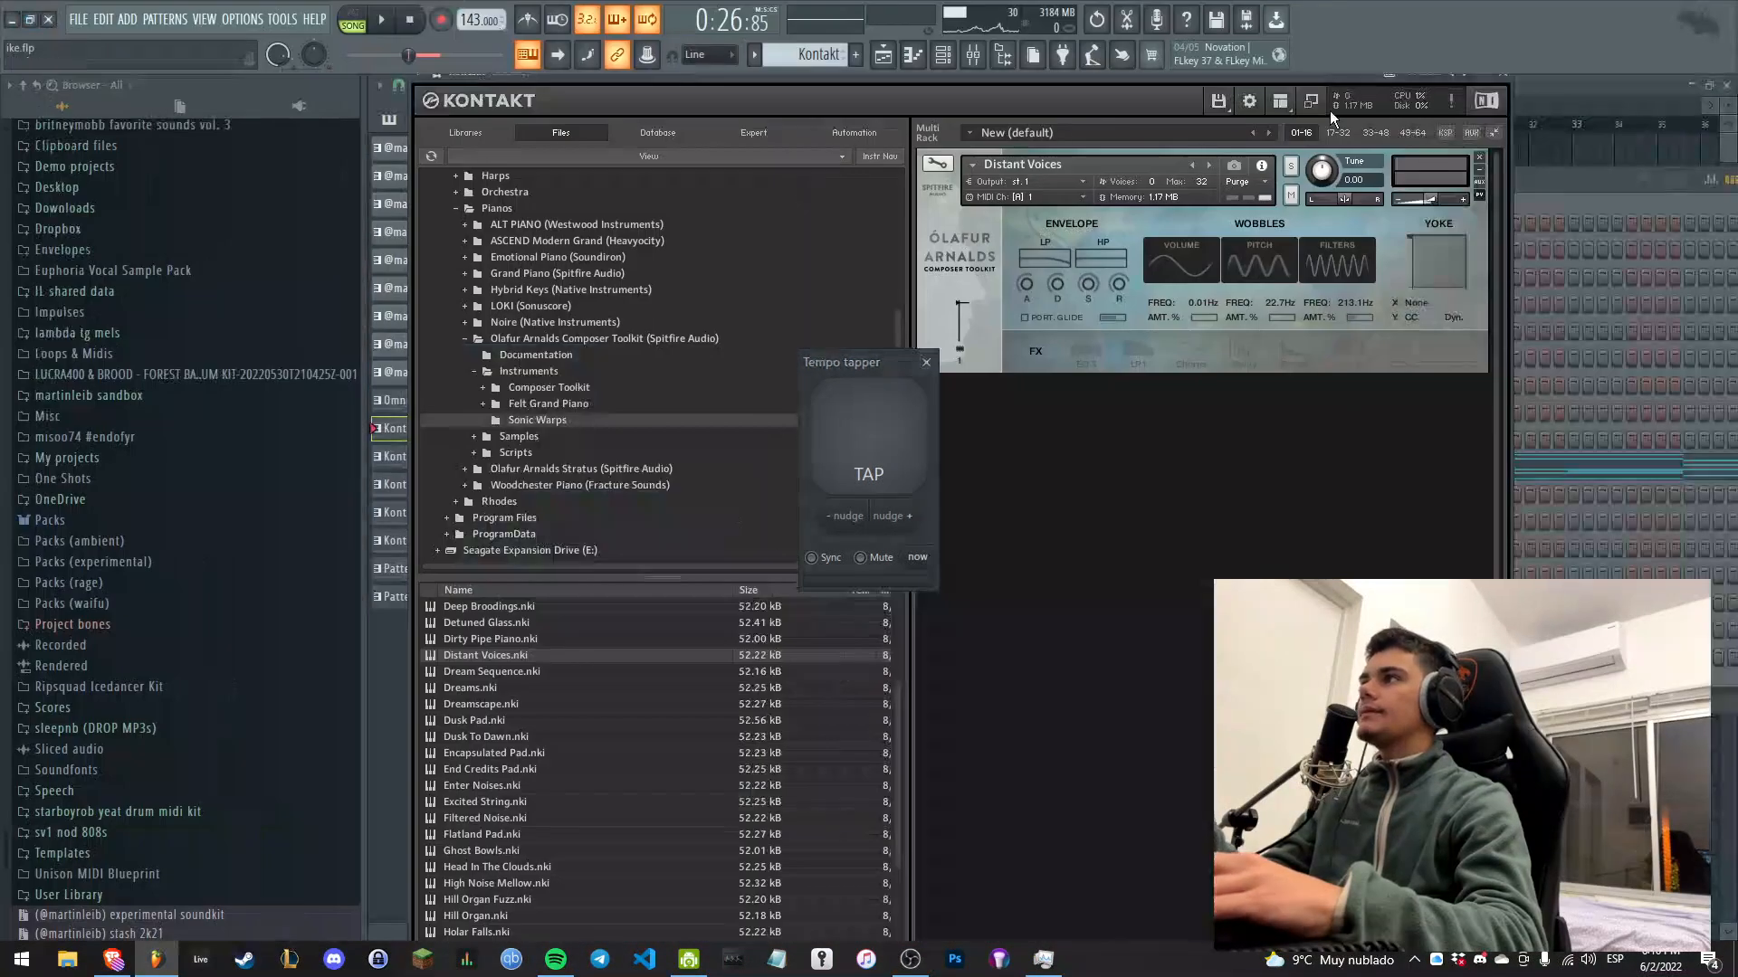
{"action": "left_click", "coordinate": [1504, 75]}
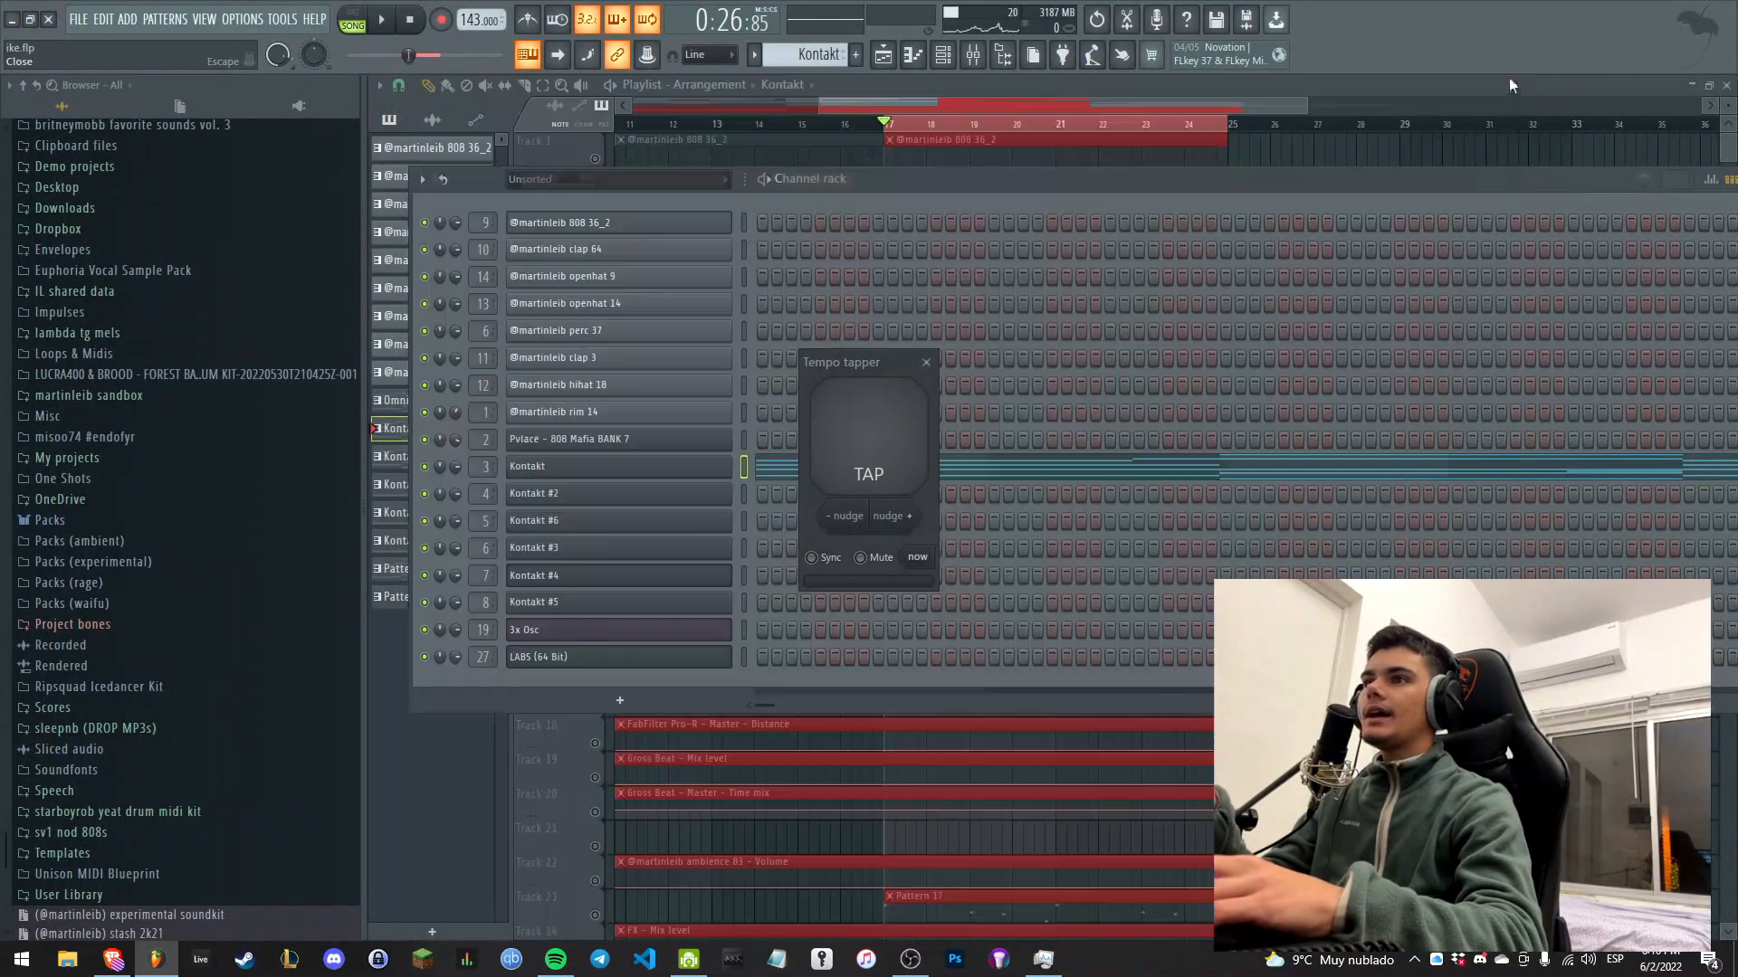
{"action": "left_click", "coordinate": [927, 363]}
{"action": "left_click", "coordinate": [953, 529]}
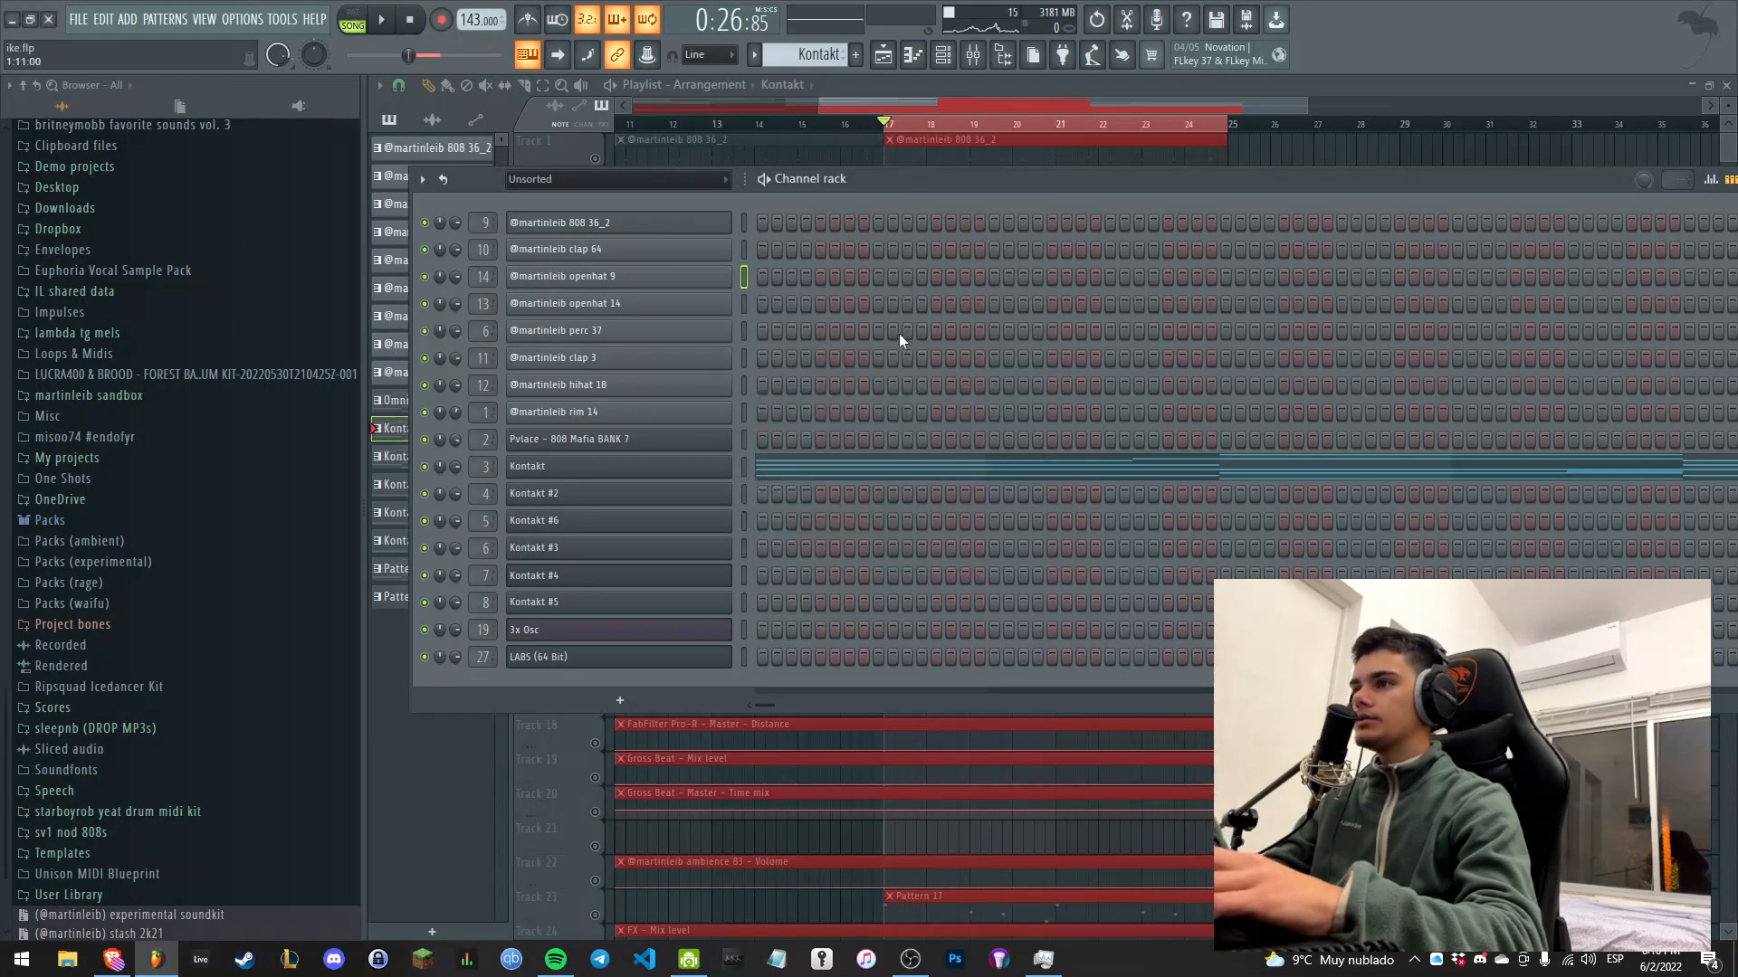
Check which instruments are loaded in the Kontakt #2 channel and in Pattern 16's Kontakt #6 channel.
{"action": "left_click", "coordinate": [670, 498]}
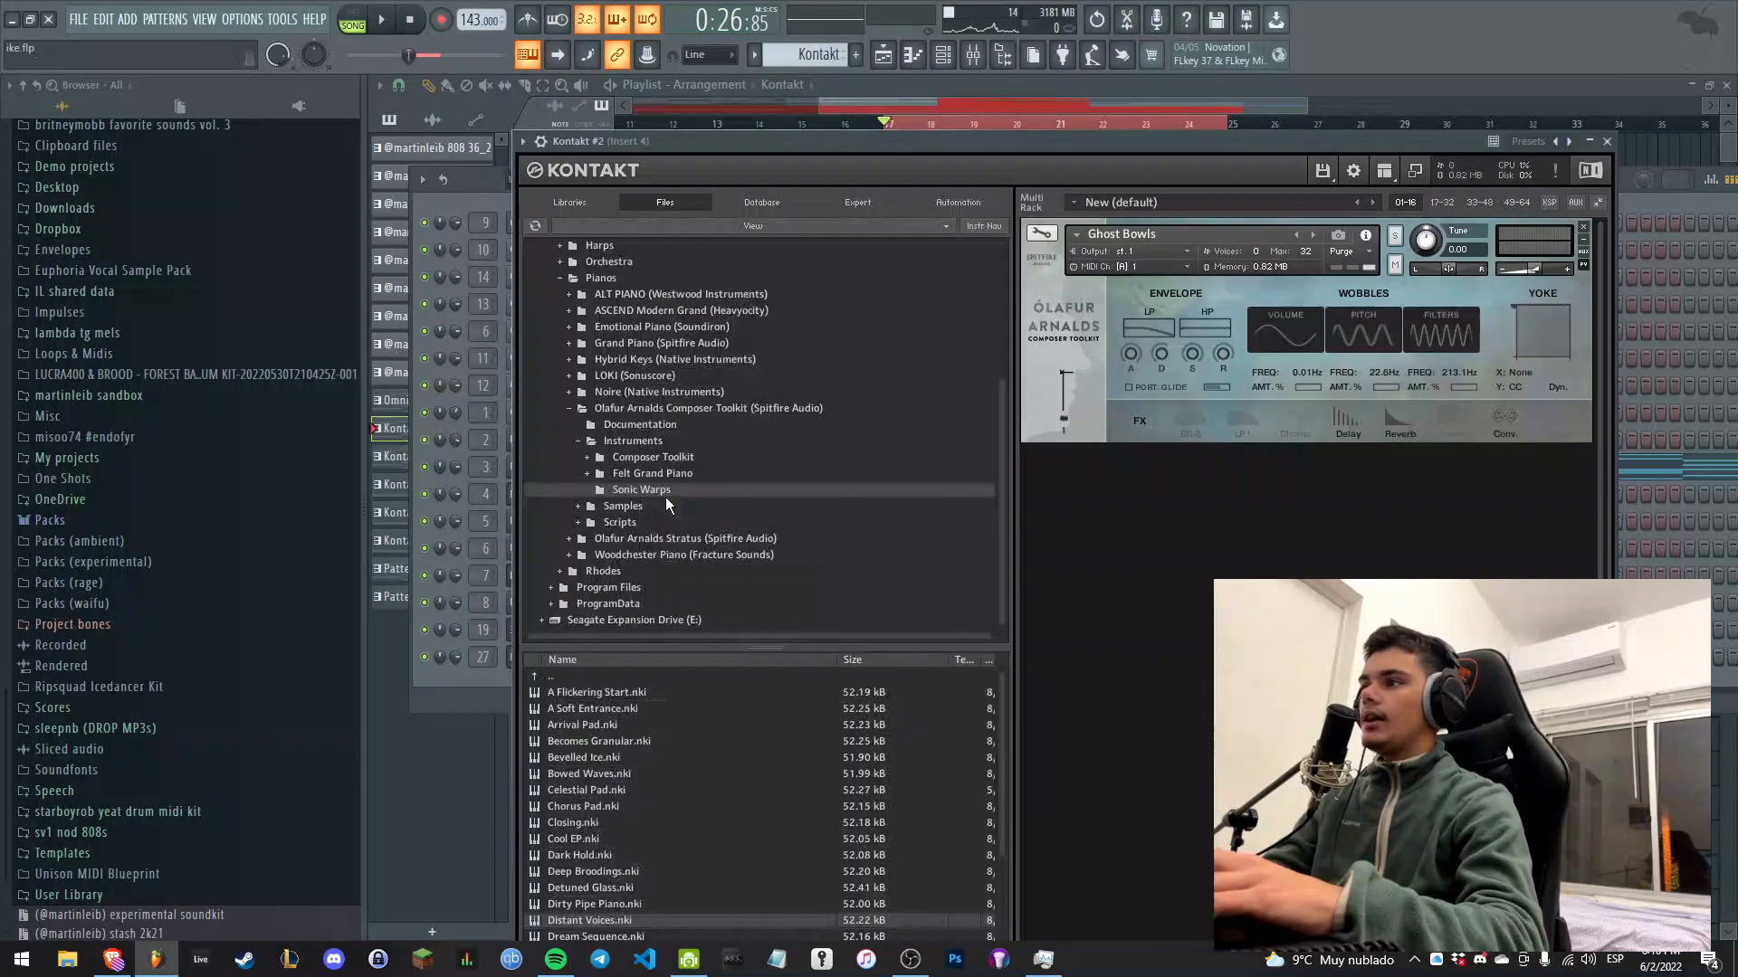
{"action": "left_click", "coordinate": [1608, 142]}
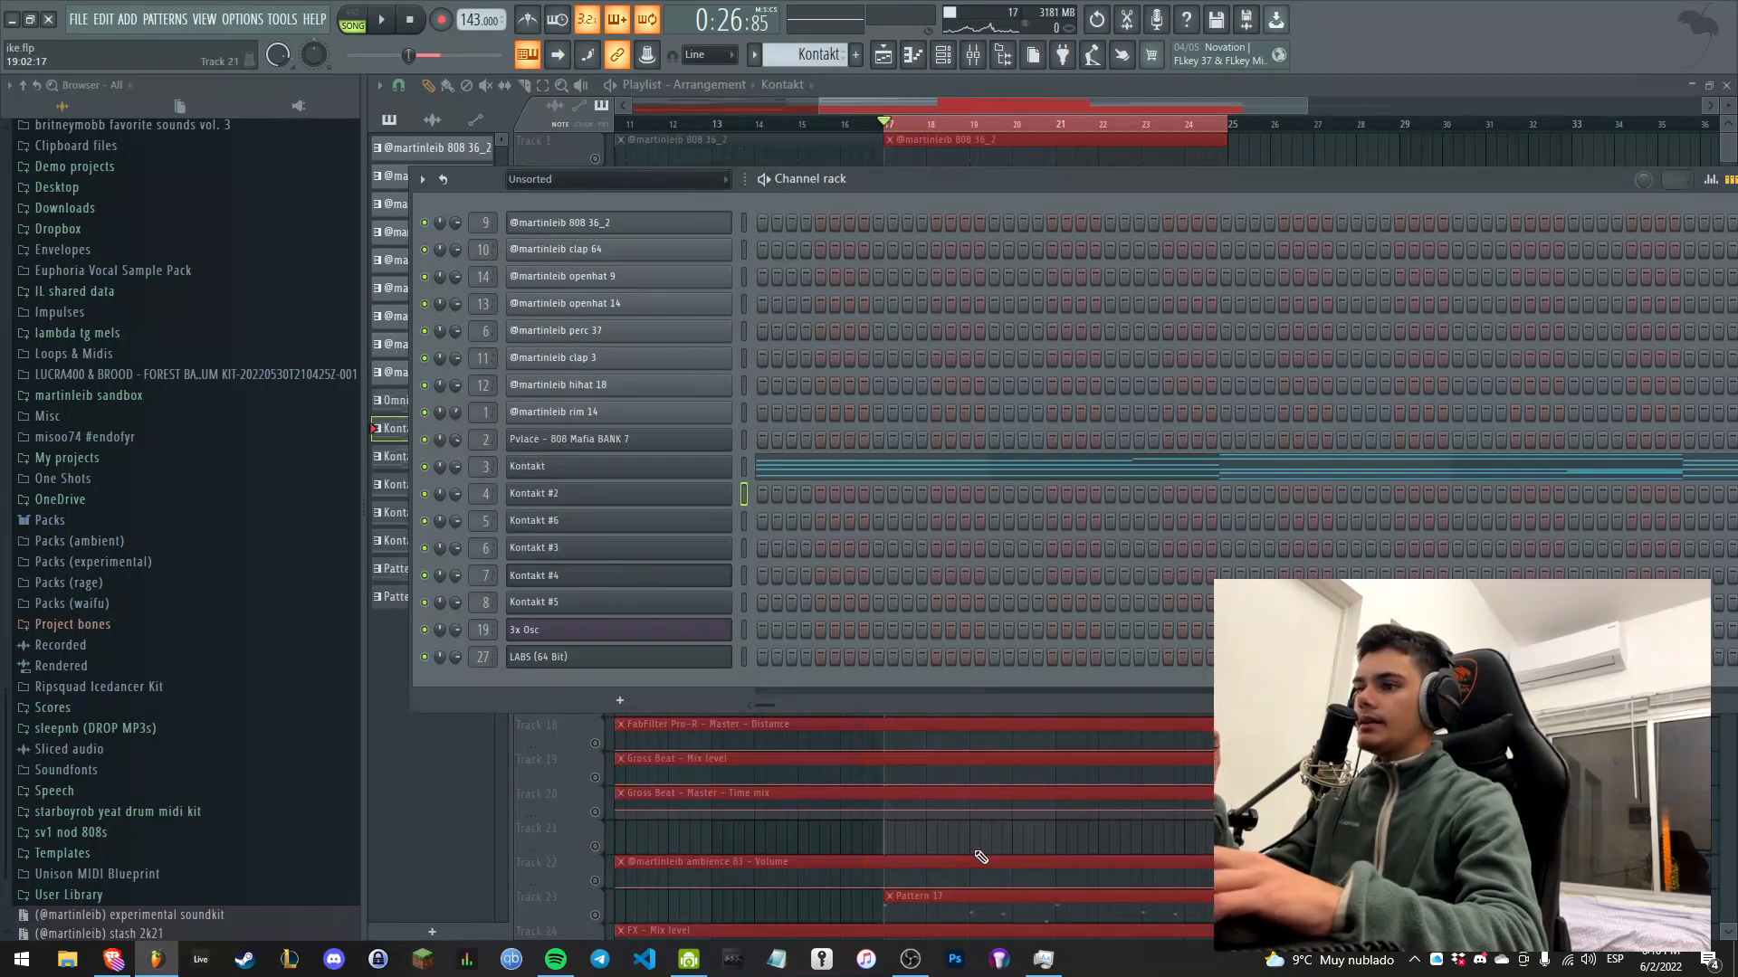
{"action": "key", "text": "F6"}
{"action": "key", "text": "F6"}
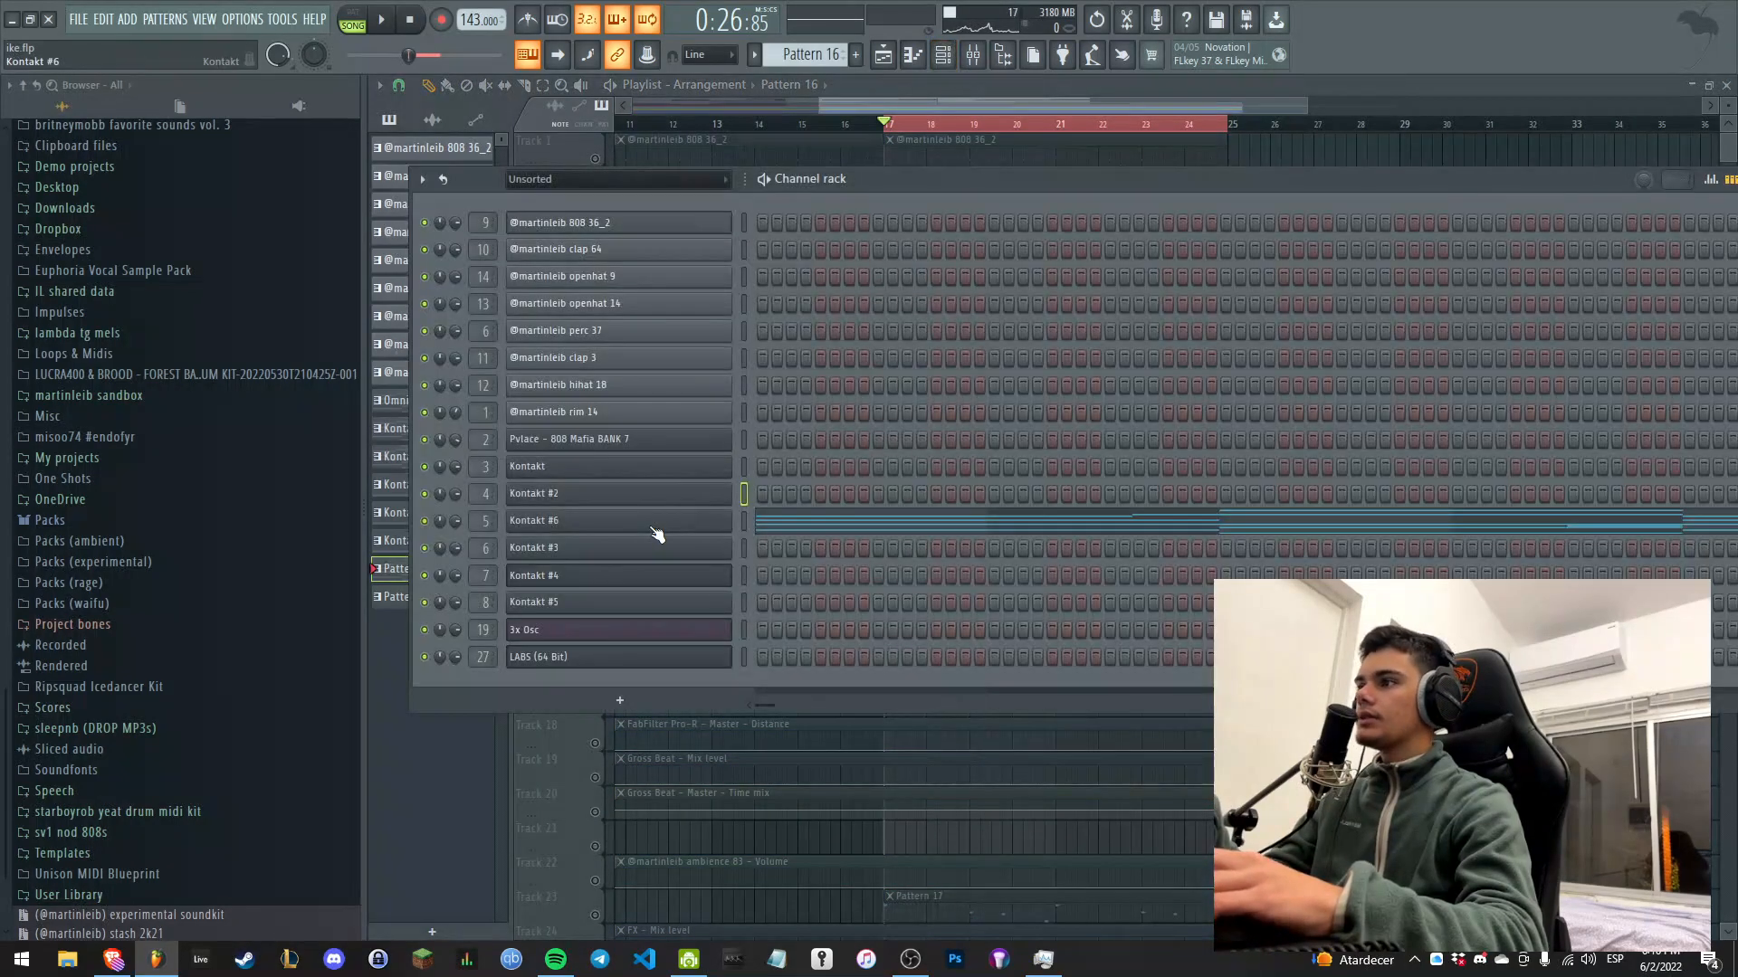
{"action": "left_click", "coordinate": [652, 525]}
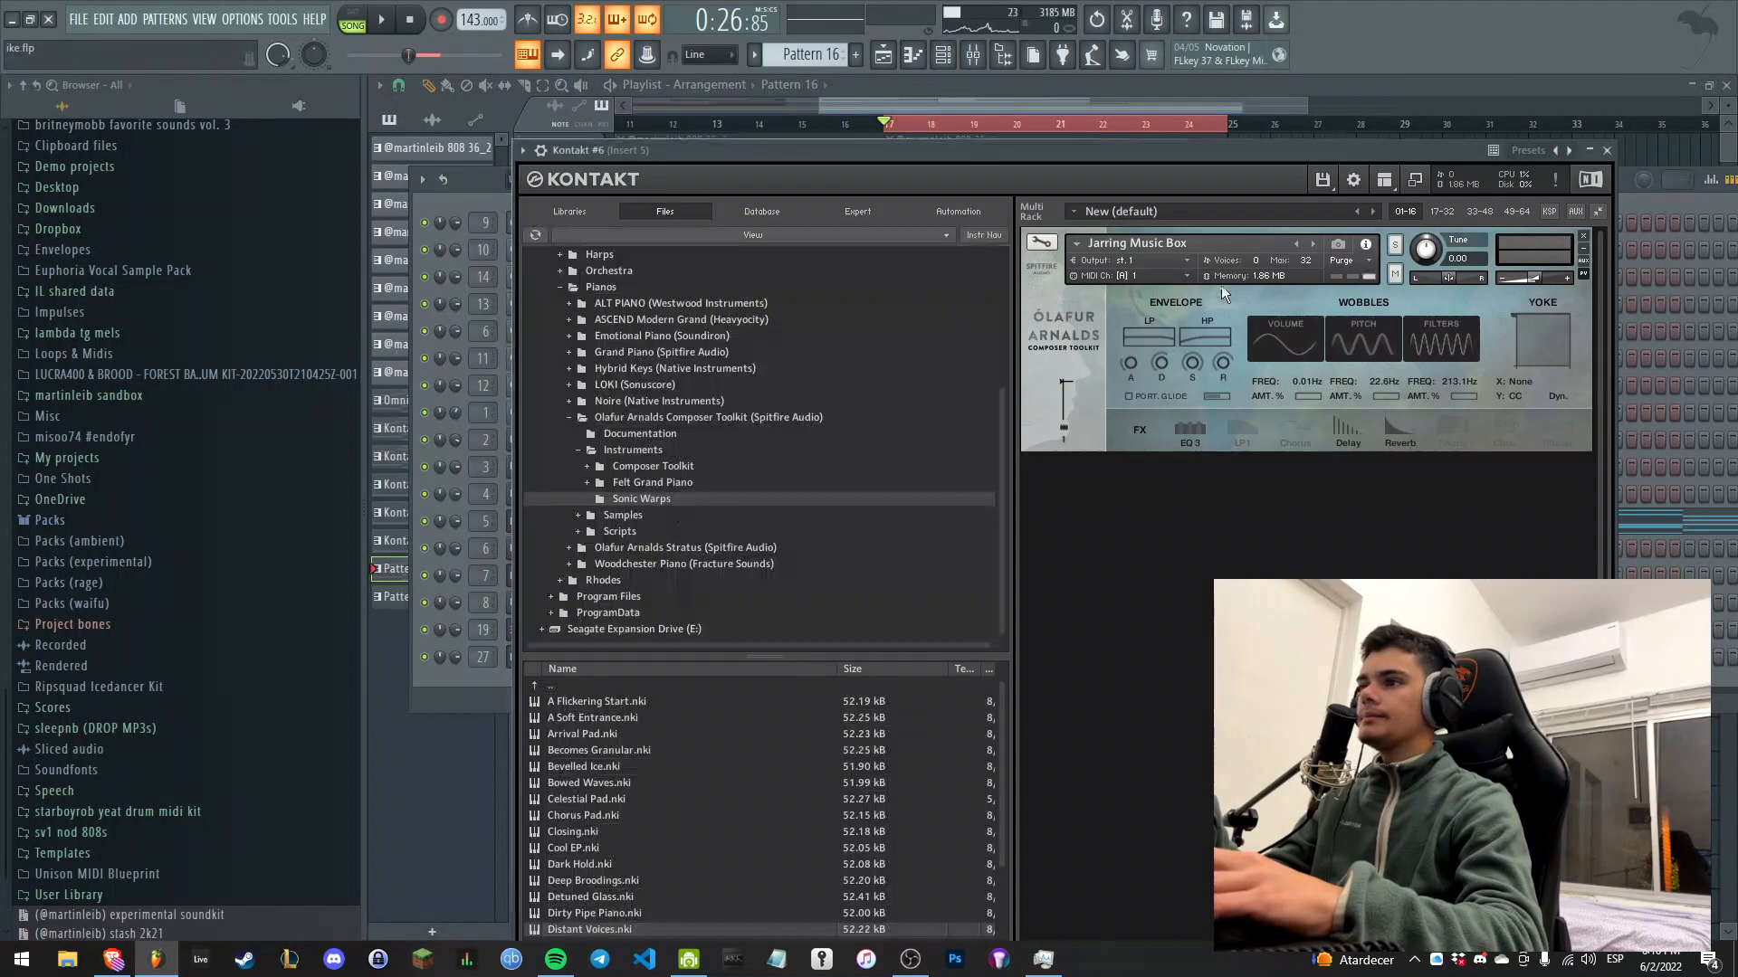
{"action": "left_click", "coordinate": [1604, 148]}
{"action": "key", "text": "F6"}
Switch to OBS to check the ongoing recording and return to the FL Studio playlist.
{"action": "left_click", "coordinate": [911, 966]}
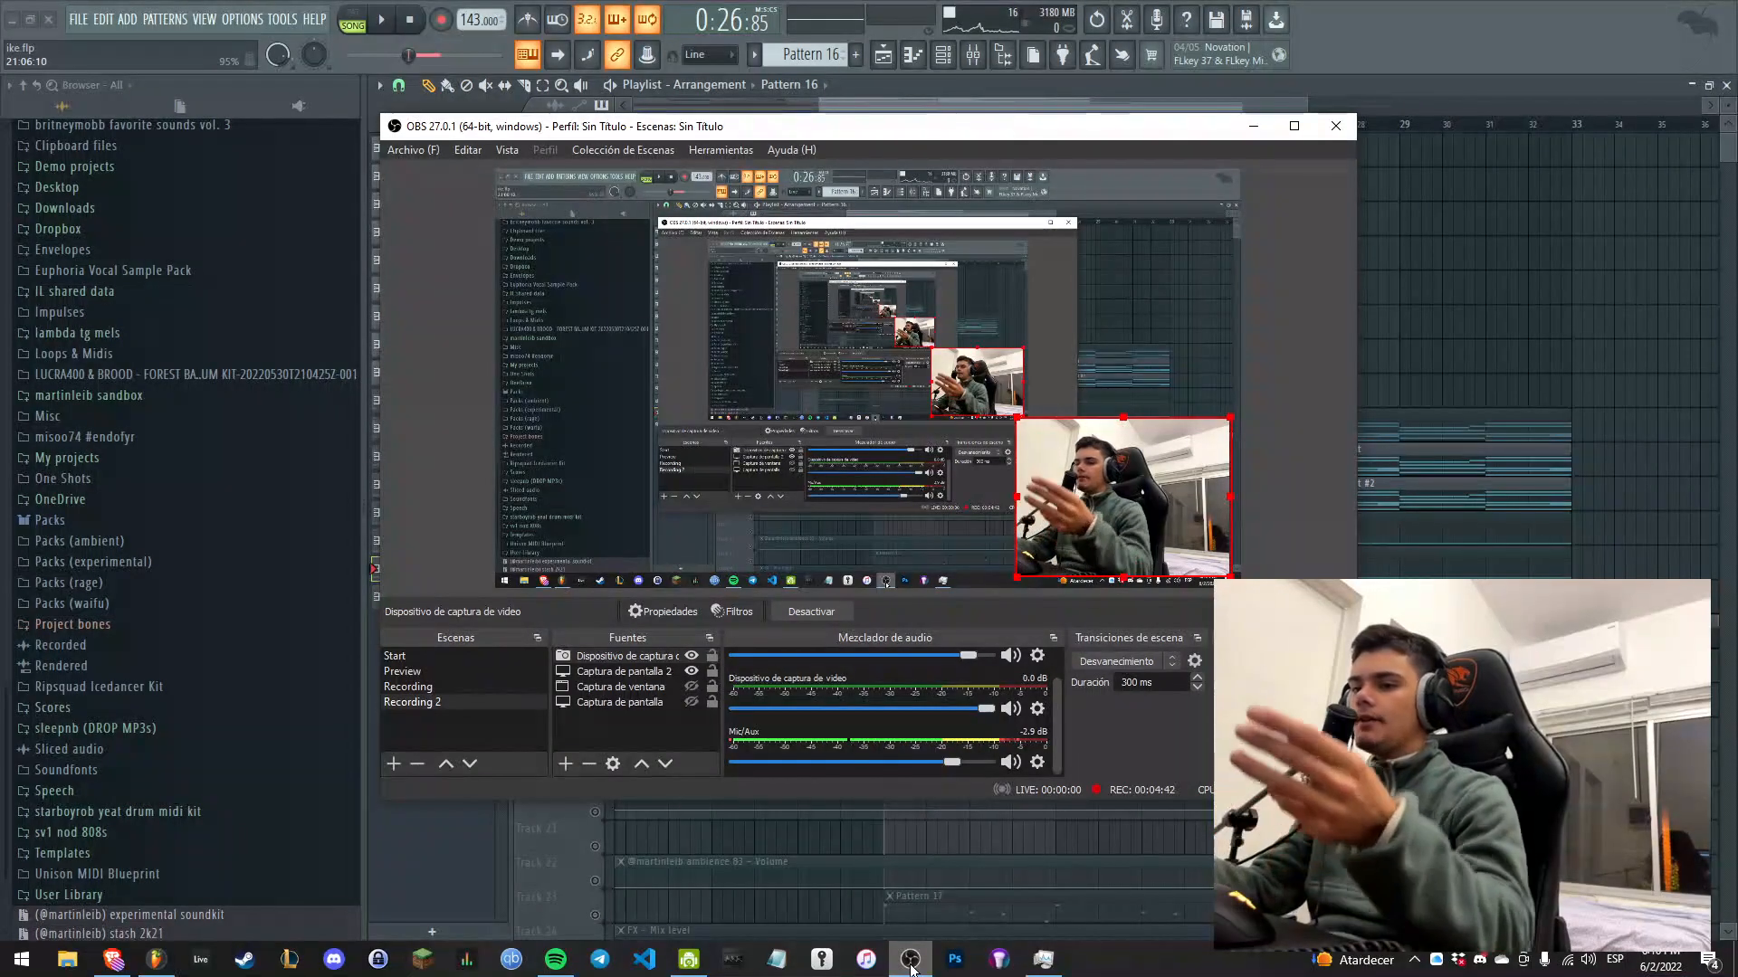
{"action": "left_click", "coordinate": [910, 965]}
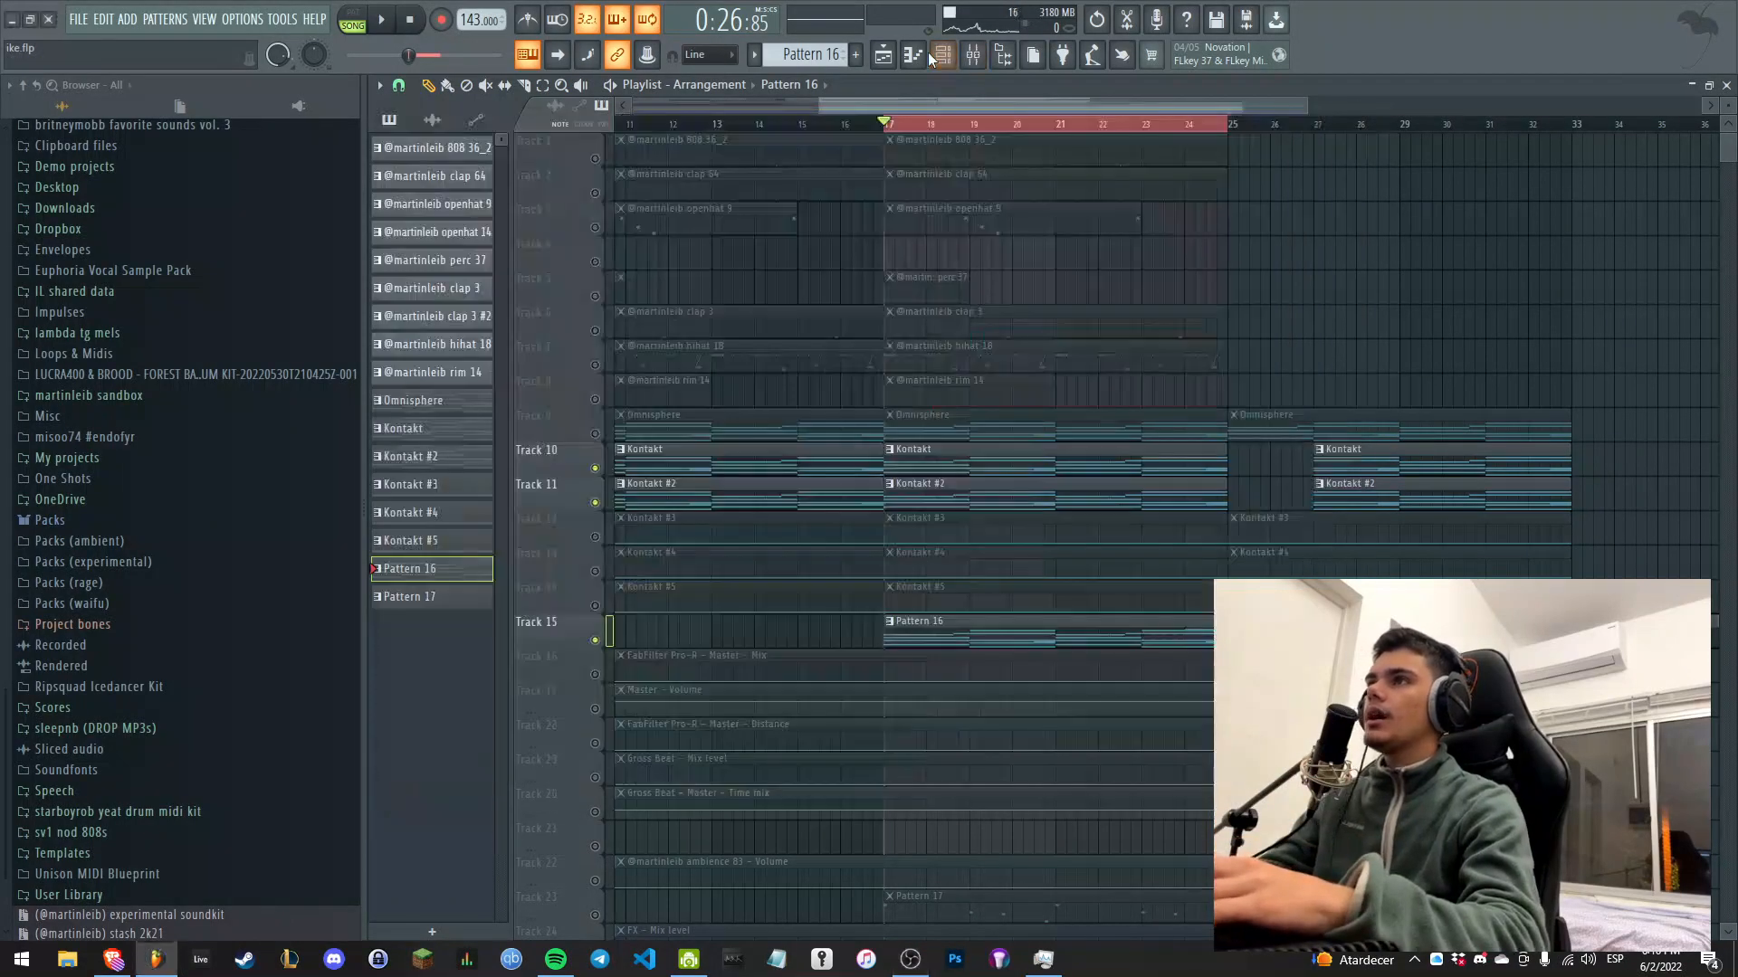
Reopen the Kontakt #6 instrument, browse the Sonic Warps patch list down to the Jarring Music Box area, and close it.
{"action": "key", "text": "F6"}
{"action": "left_click", "coordinate": [630, 540]}
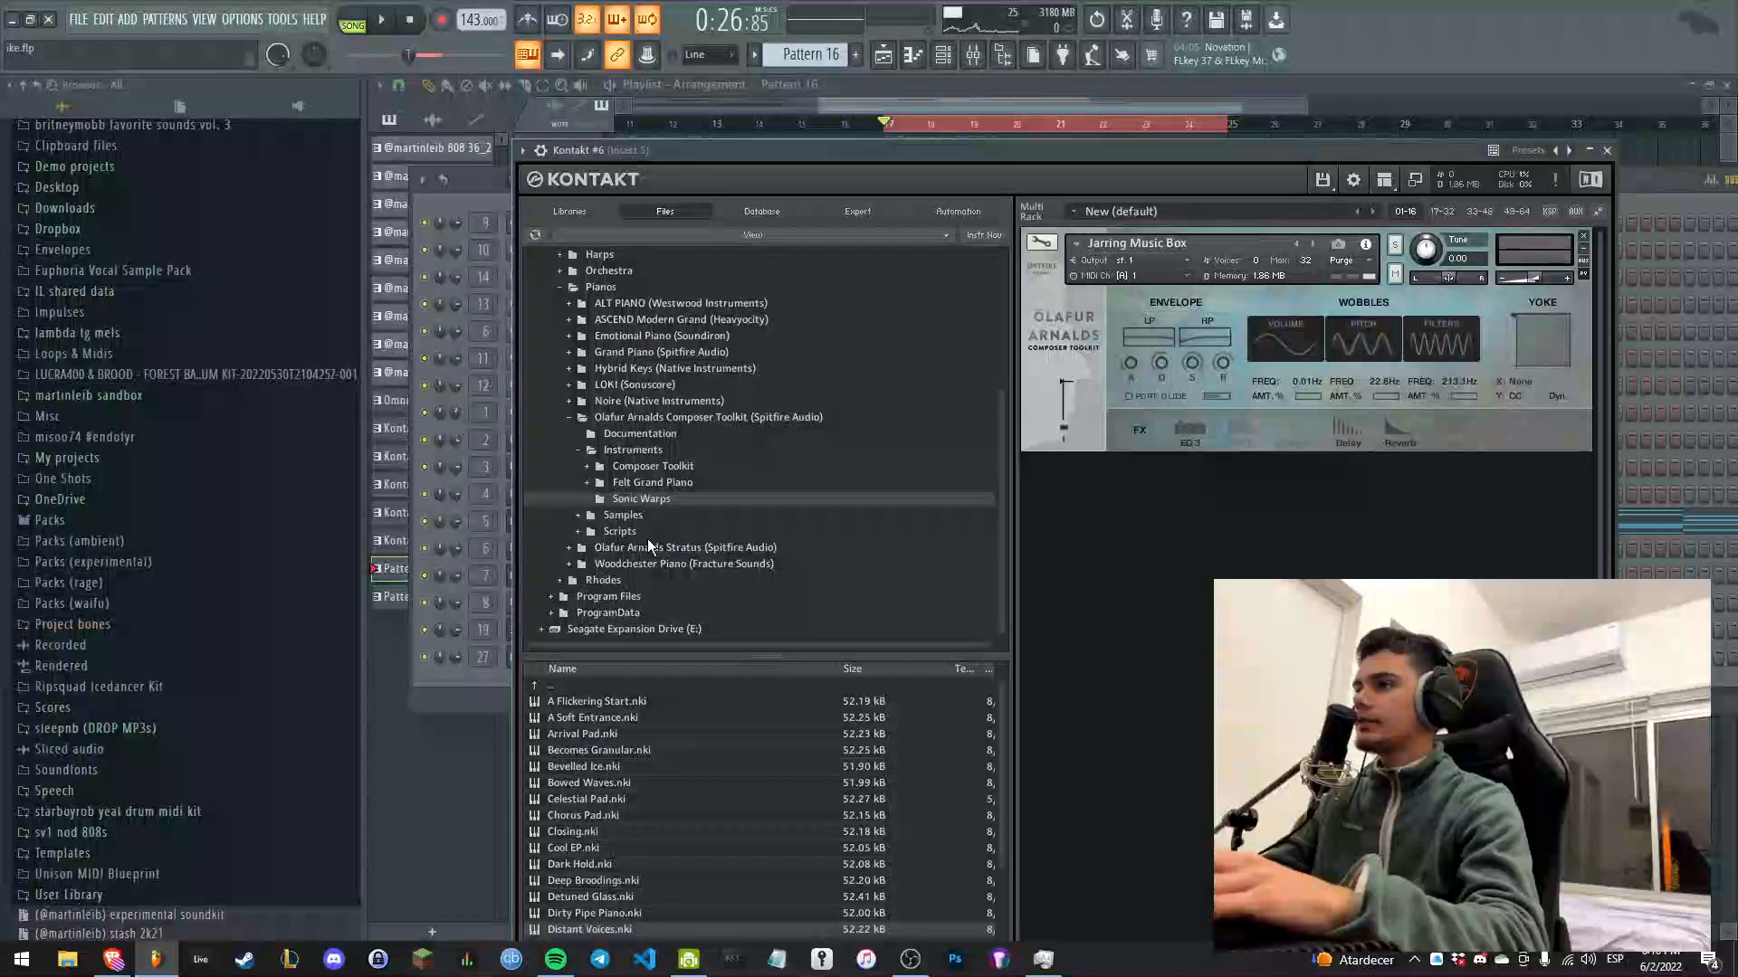
{"action": "left_click", "coordinate": [691, 488]}
{"action": "left_click", "coordinate": [688, 503]}
{"action": "scroll", "coordinate": [692, 748], "scroll_direction": "down", "scroll_amount": 5}
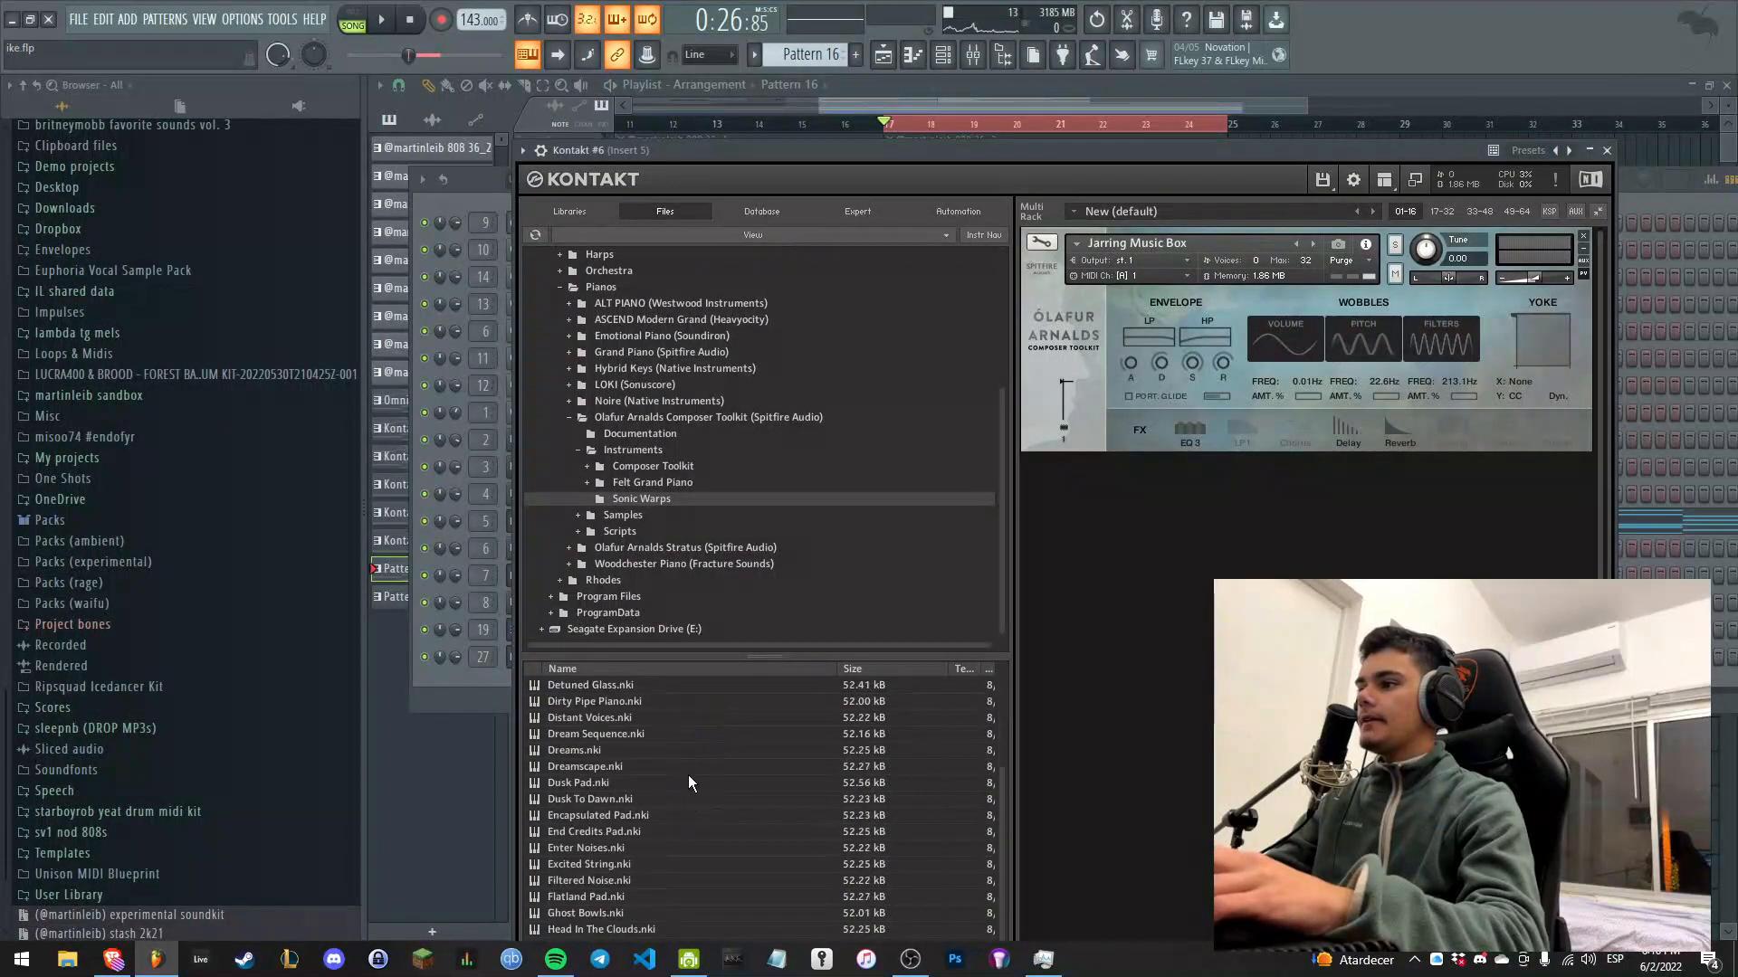
{"action": "scroll", "coordinate": [675, 803], "scroll_direction": "down", "scroll_amount": 2}
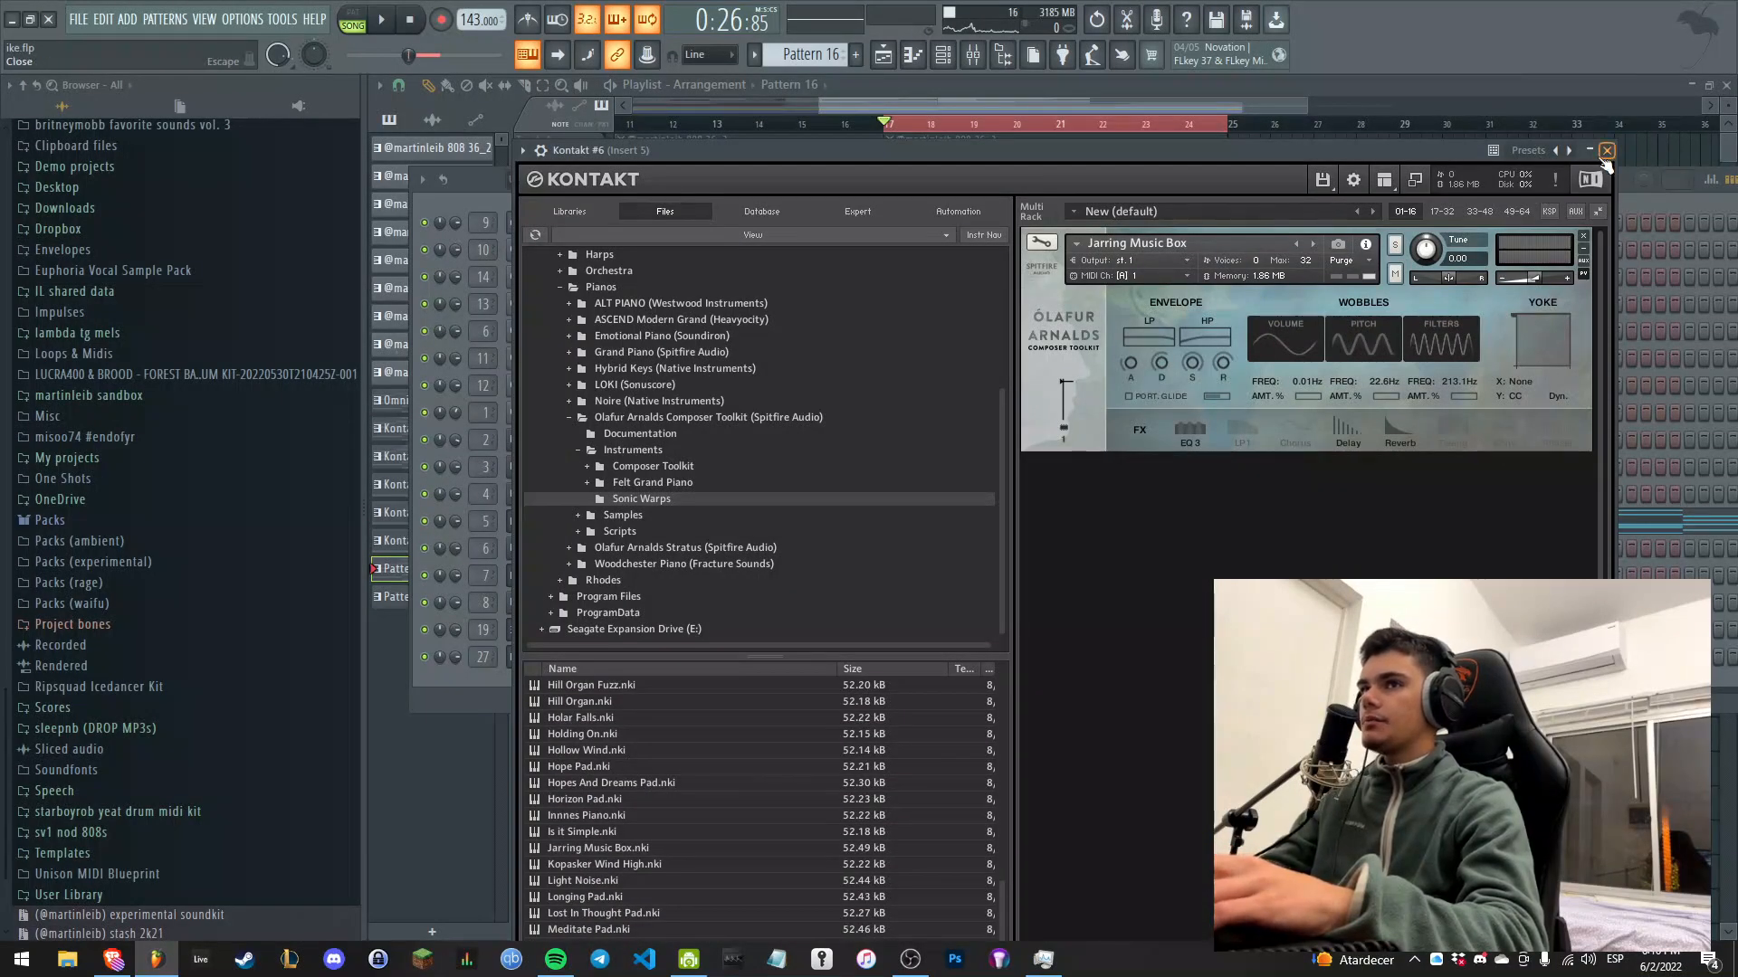
{"action": "left_click", "coordinate": [1606, 151]}
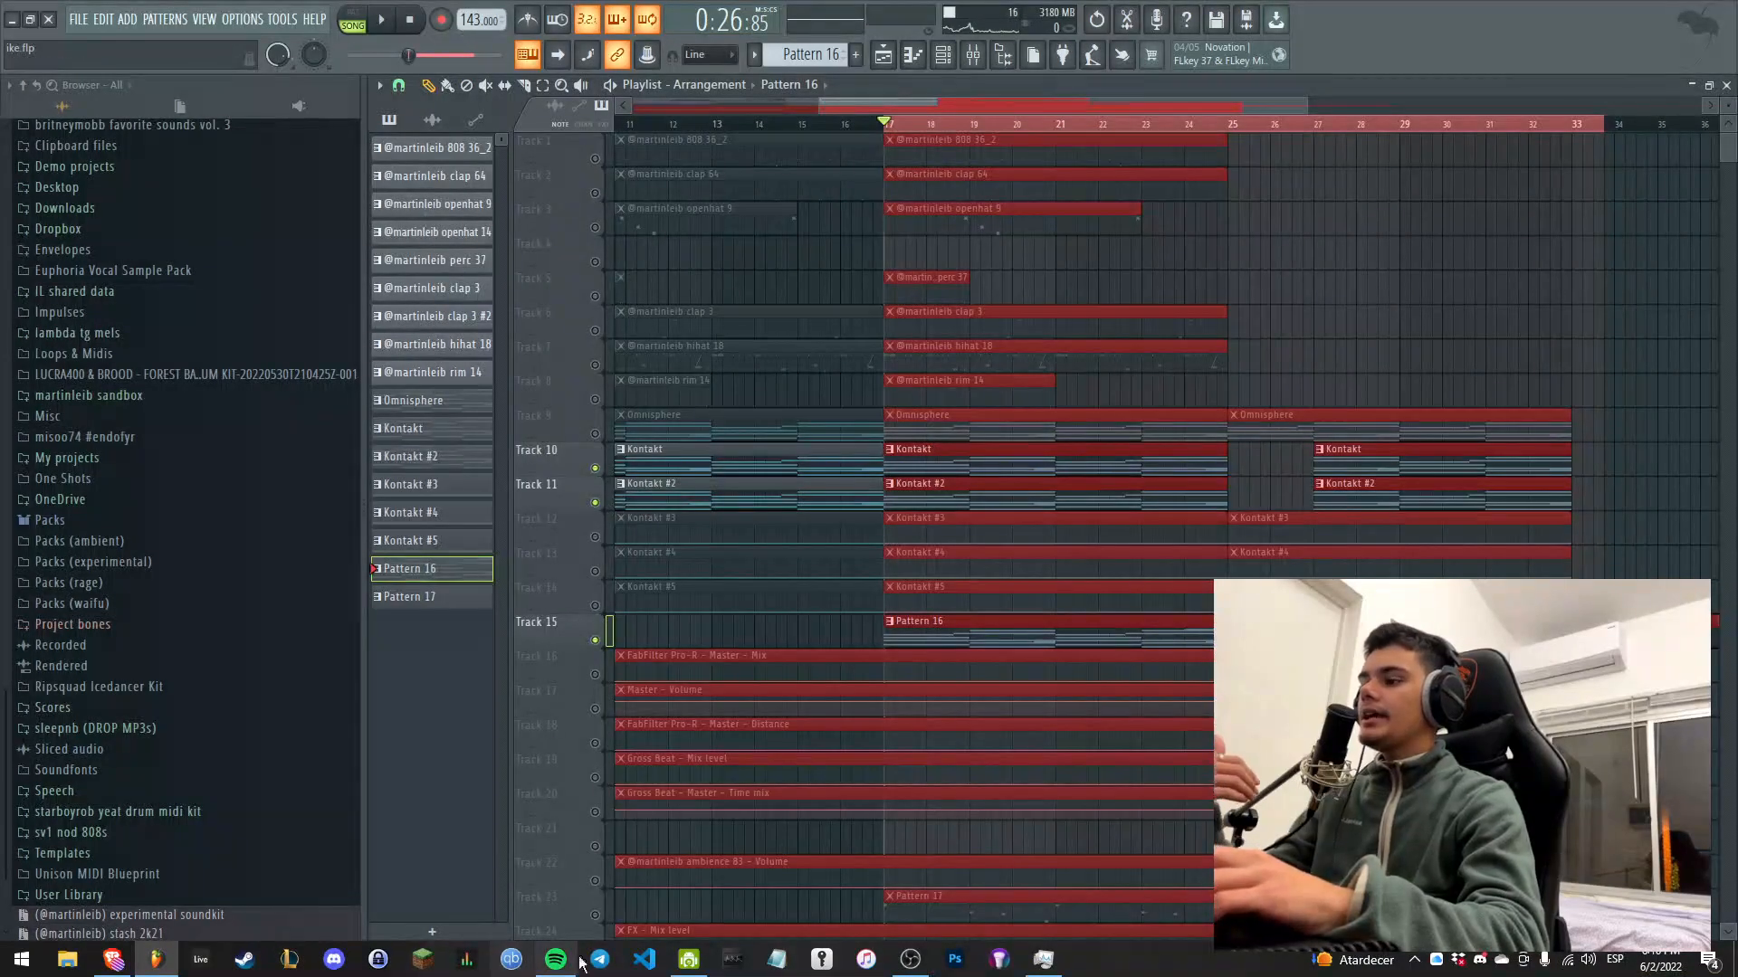
Check the recording status in OBS again and go back to FL Studio.
{"action": "left_click", "coordinate": [909, 960]}
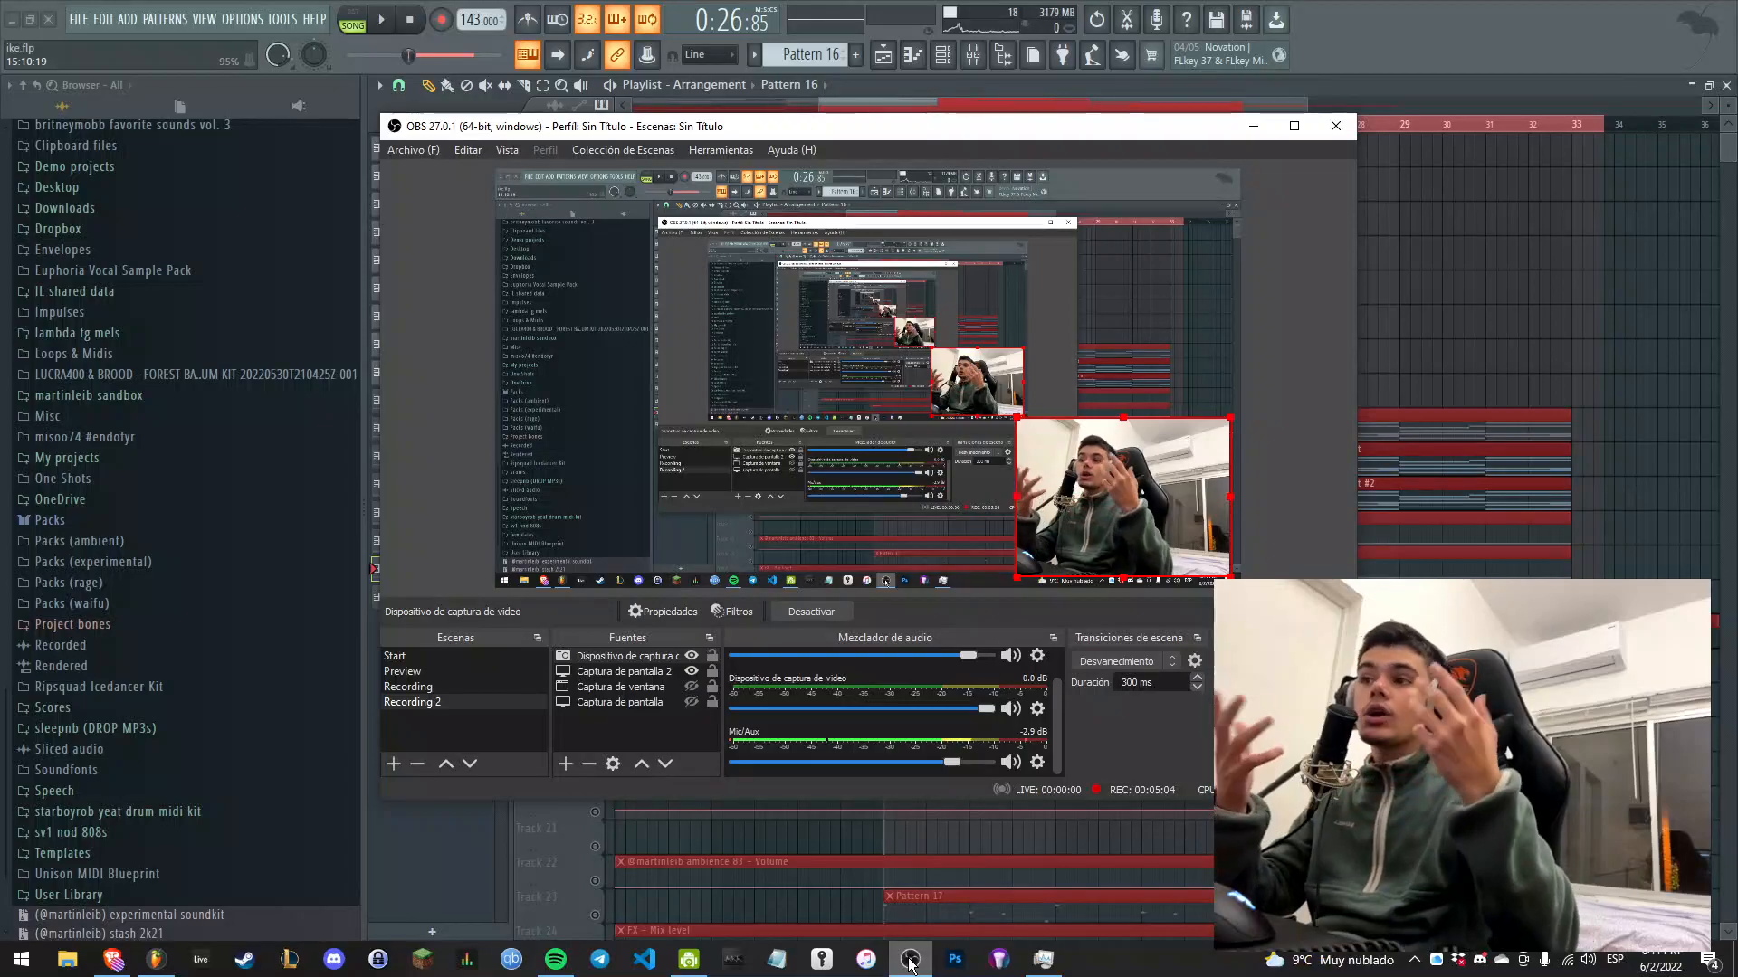
{"action": "left_click", "coordinate": [1404, 302]}
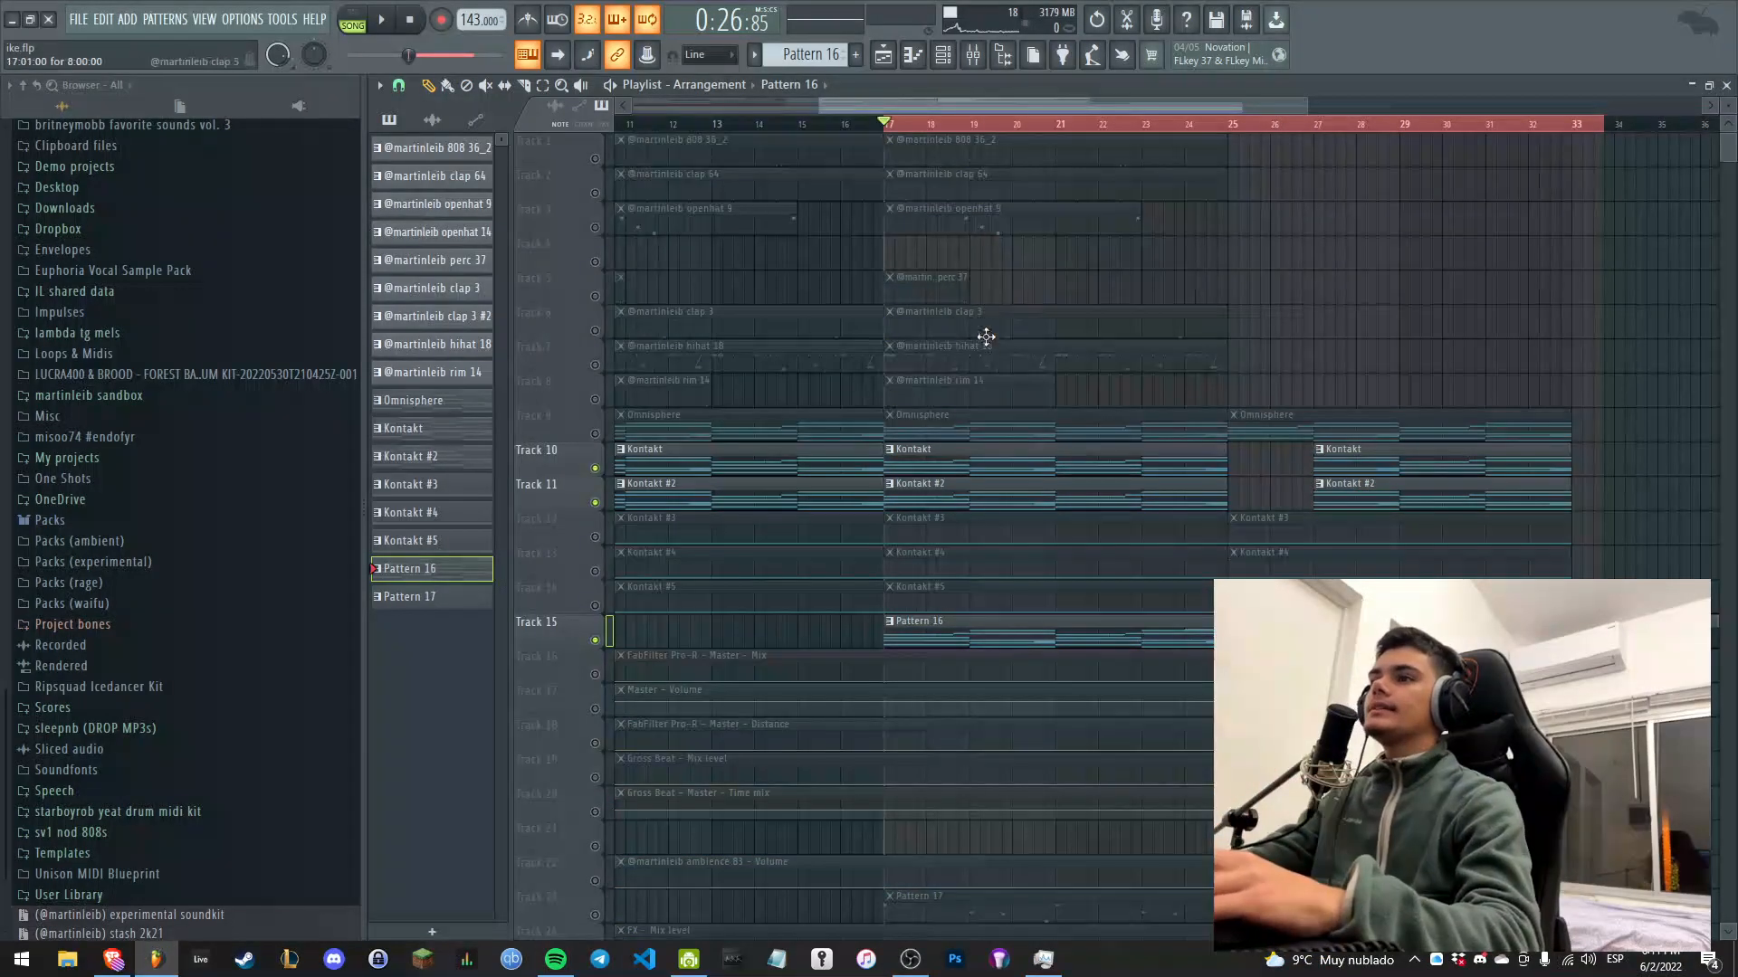
Compare the notes of the Kontakt, Kontakt #2 and Pattern 16 clips in the piano roll and return to the playlist.
{"action": "double_click", "coordinate": [1027, 460]}
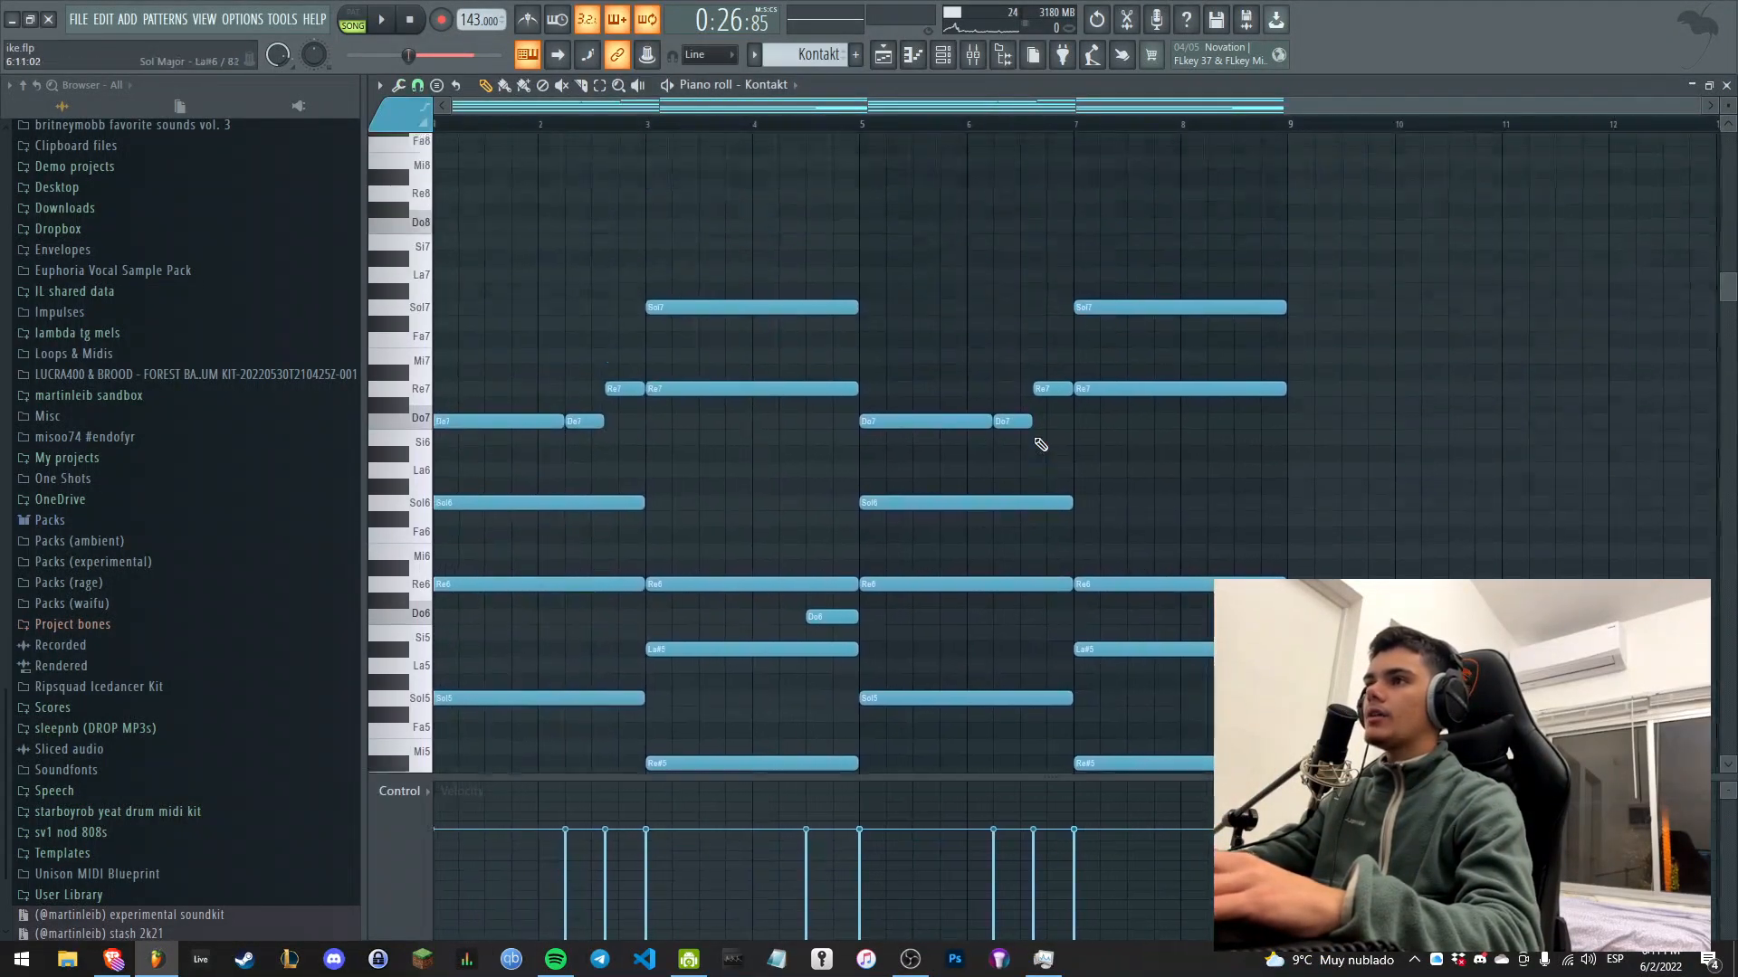
{"action": "left_click", "coordinate": [883, 55]}
{"action": "double_click", "coordinate": [996, 484]}
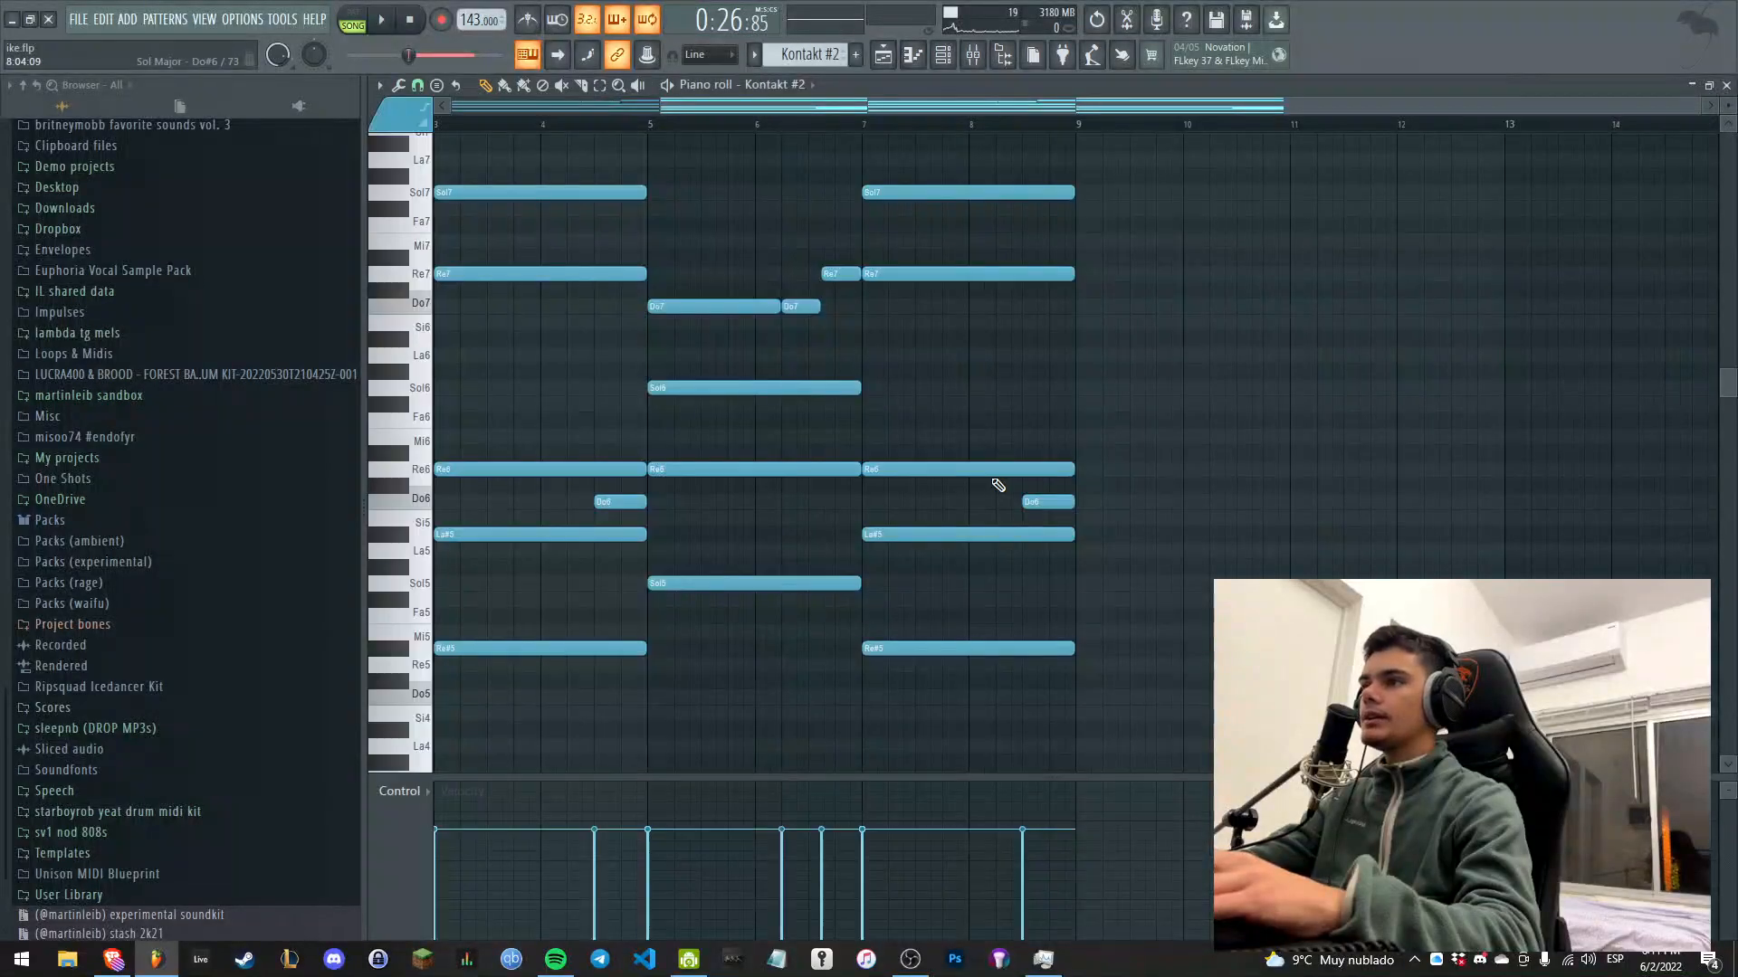
{"action": "key", "text": "F5"}
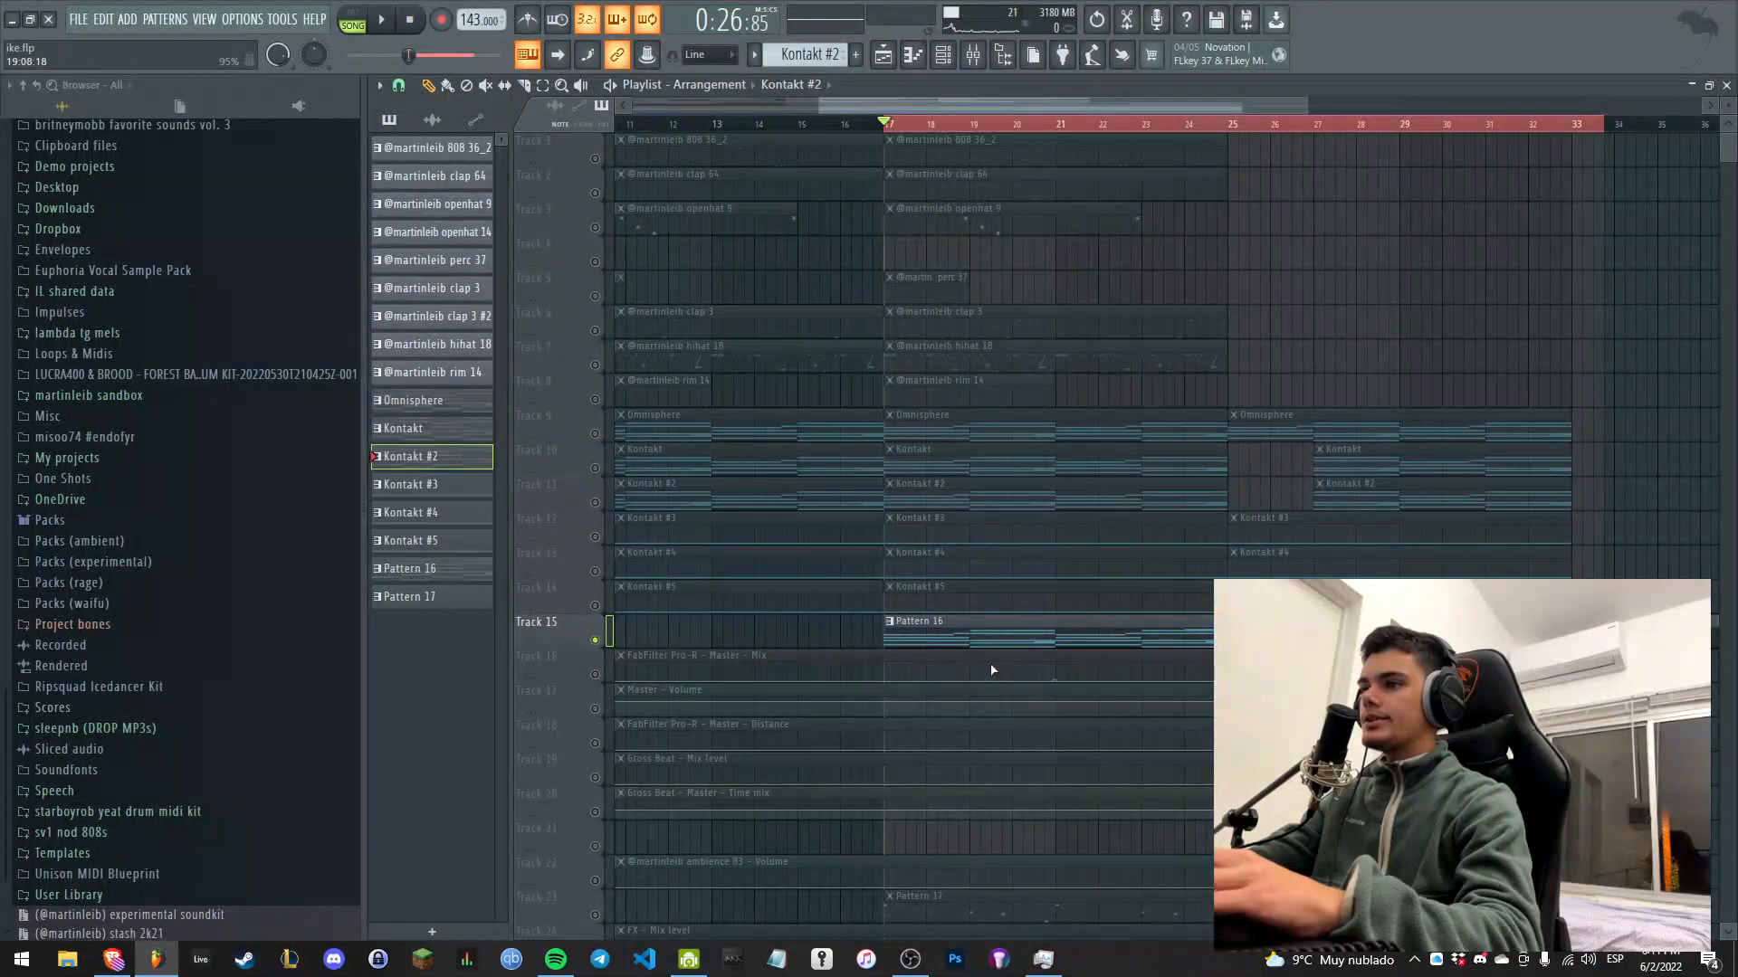
{"action": "double_click", "coordinate": [1014, 634]}
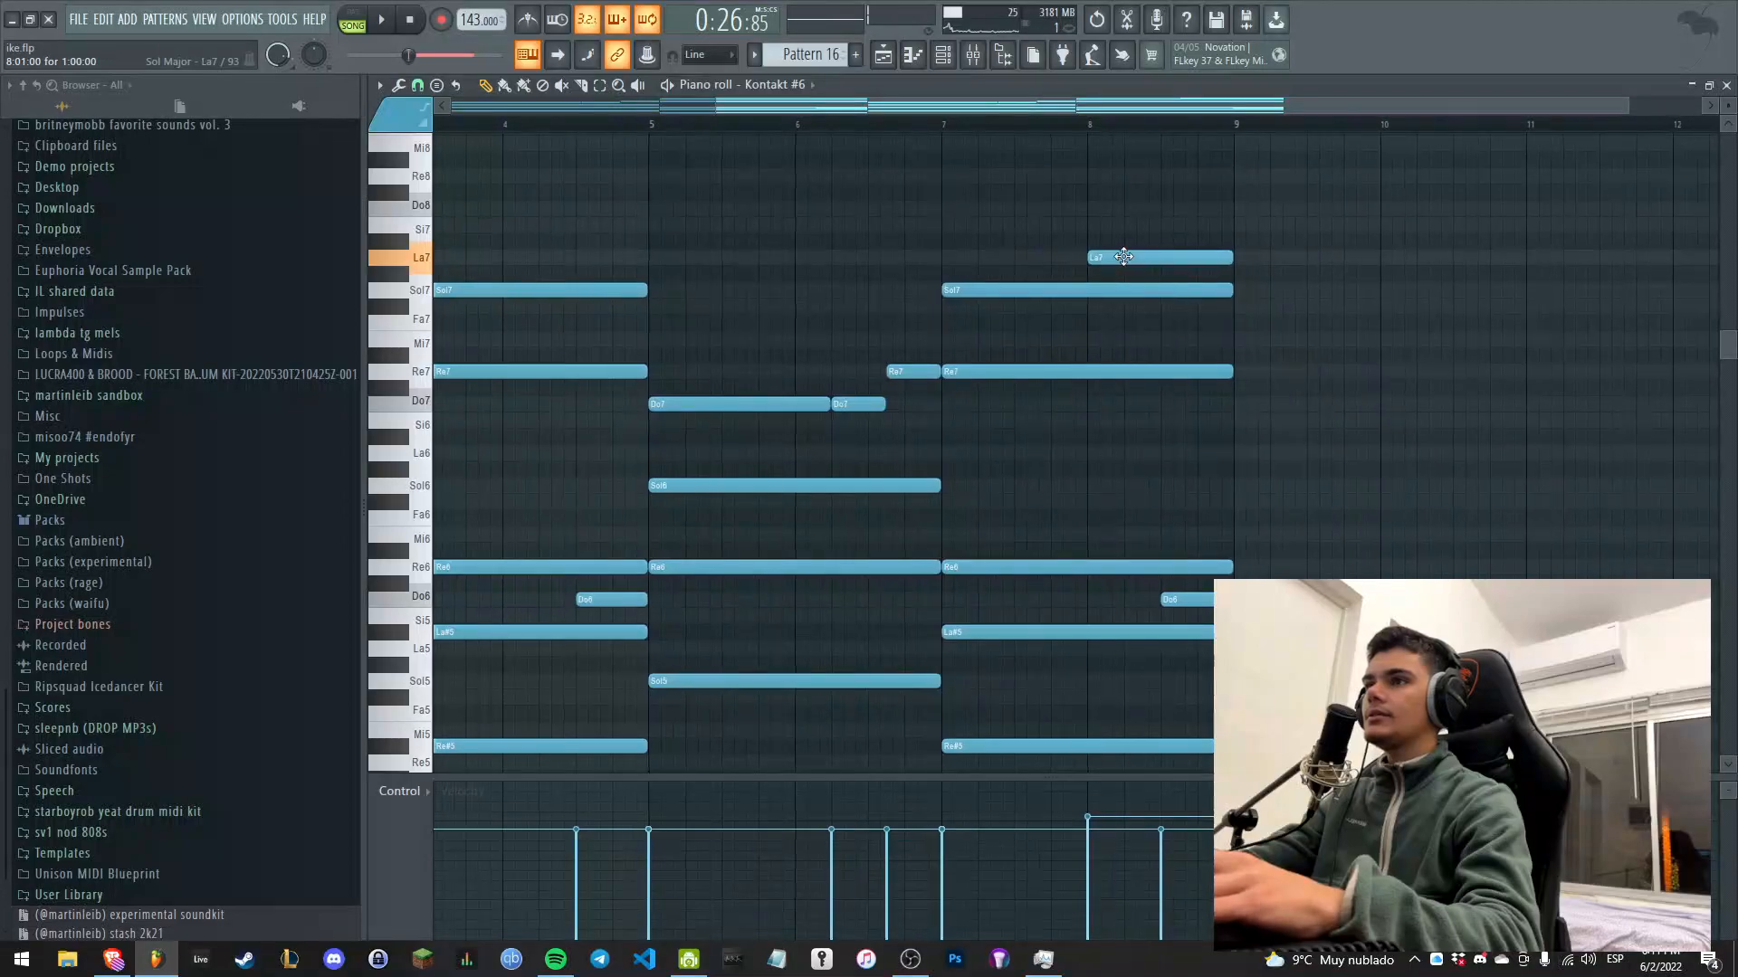
{"action": "left_click", "coordinate": [892, 65]}
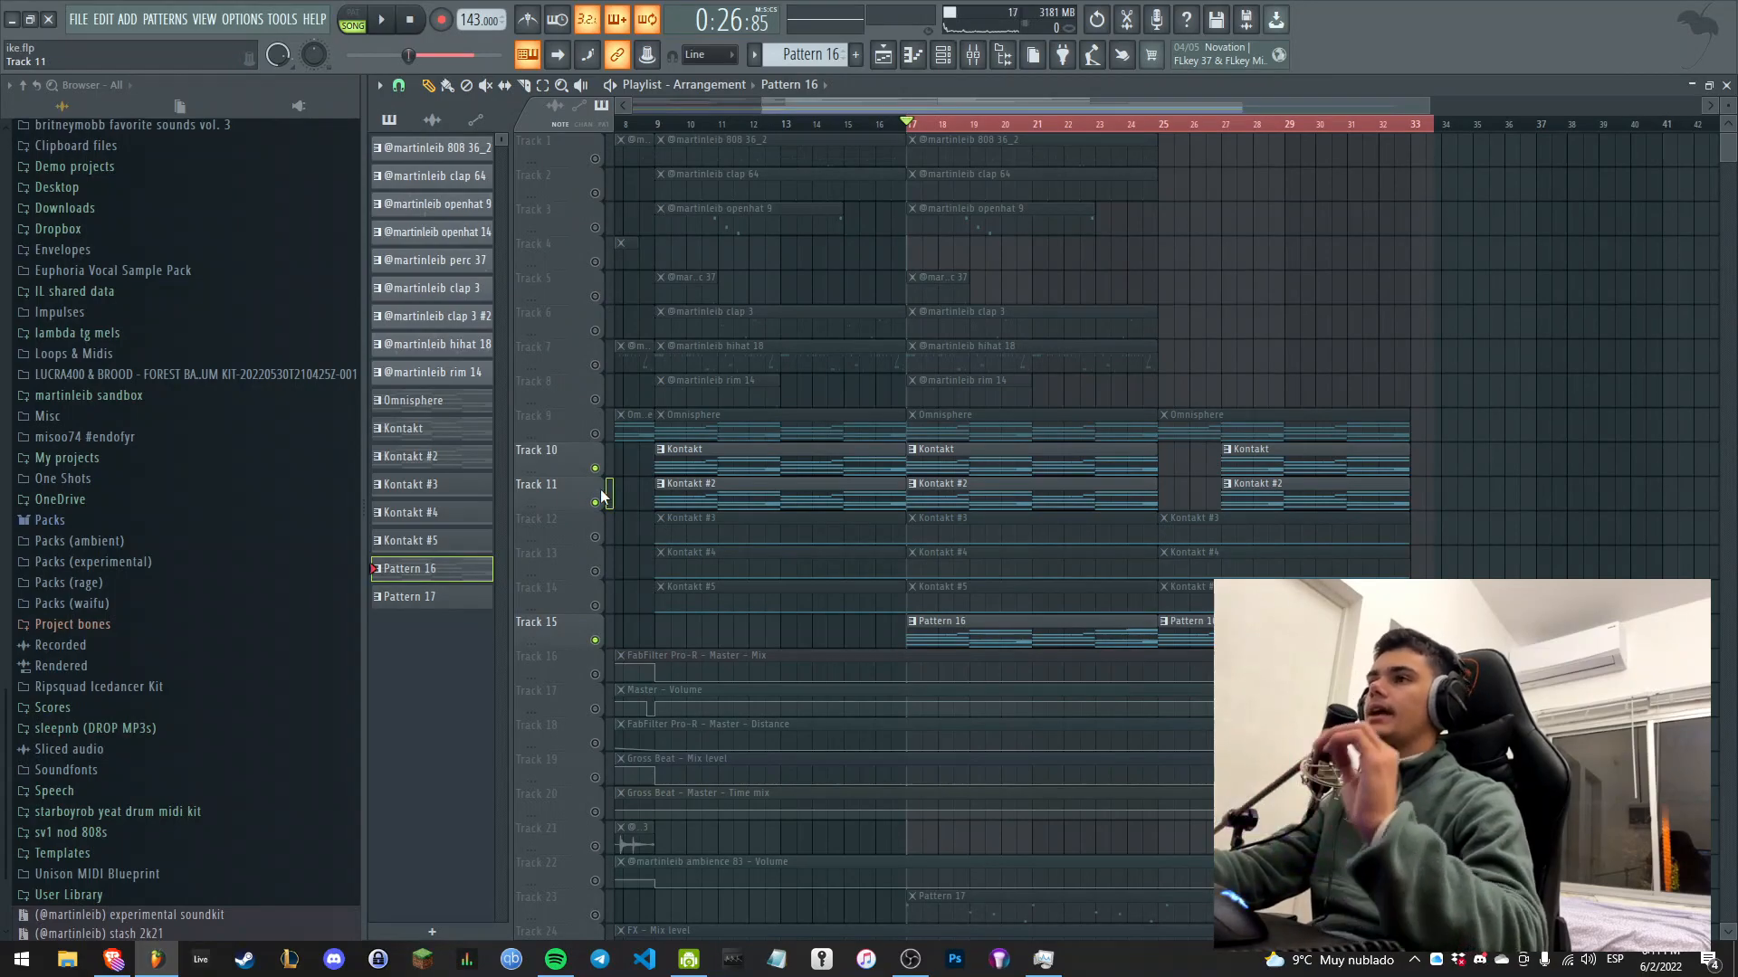
Play the soloed Kontakt tracks from bar 17, glance at OBS and the mixer meanwhile, and stop playback.
{"action": "key", "text": "space"}
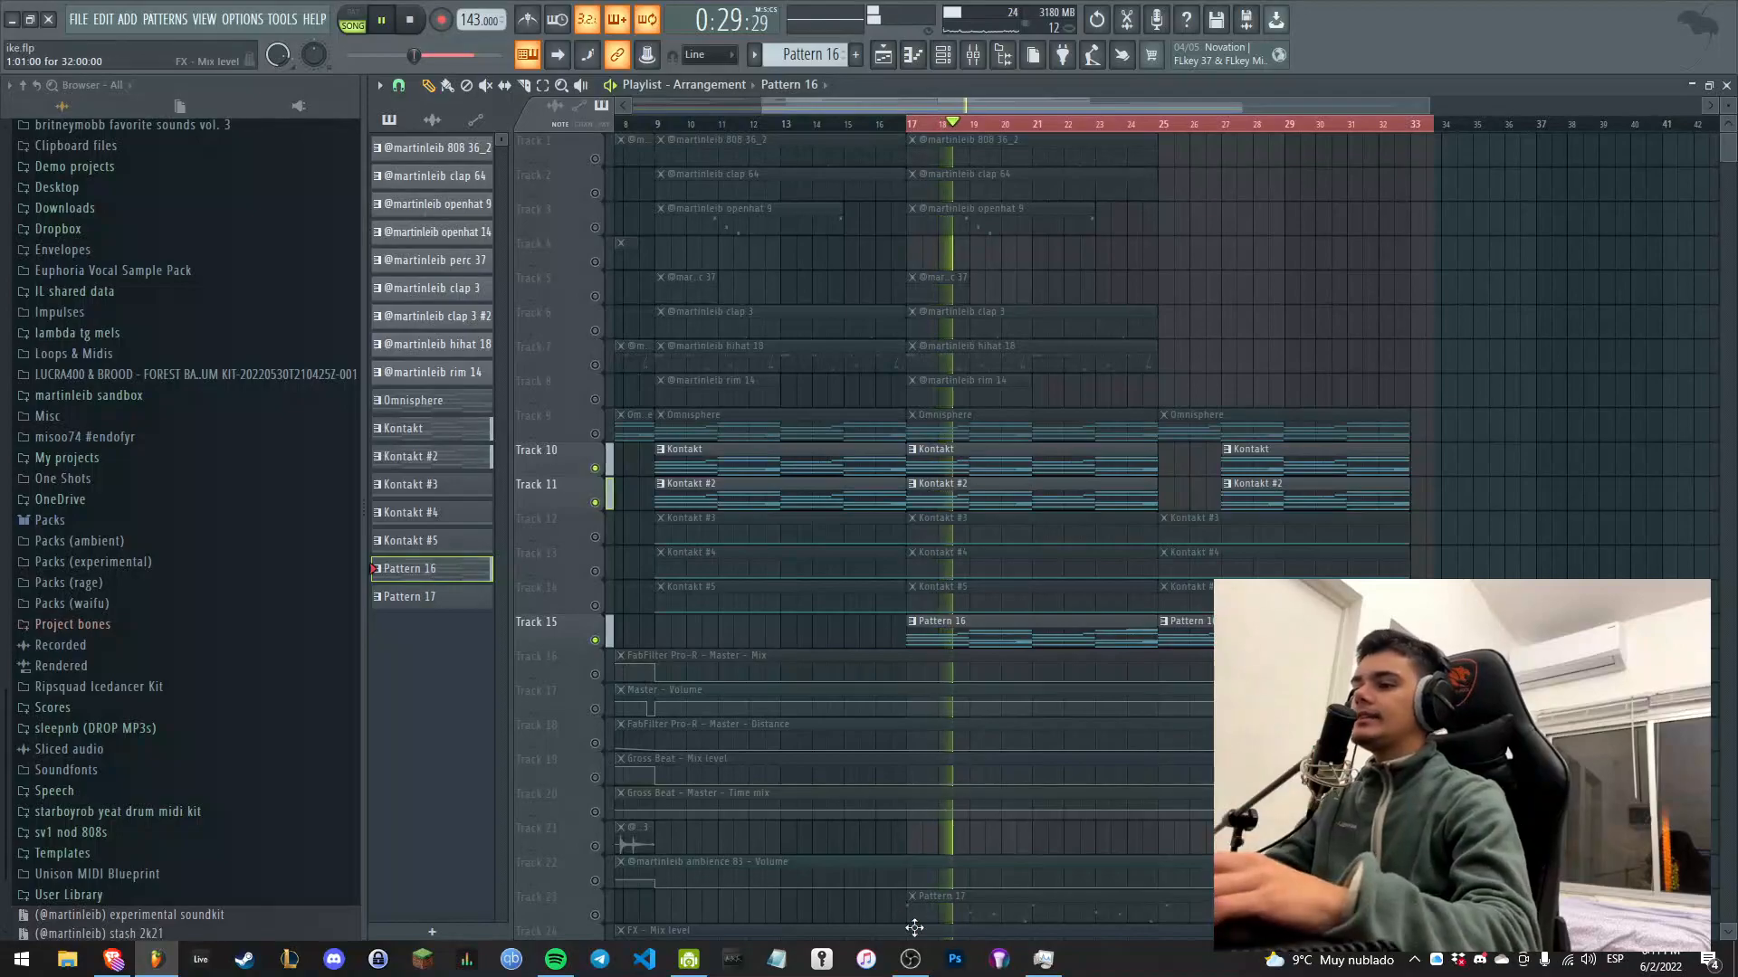
{"action": "left_click", "coordinate": [910, 959]}
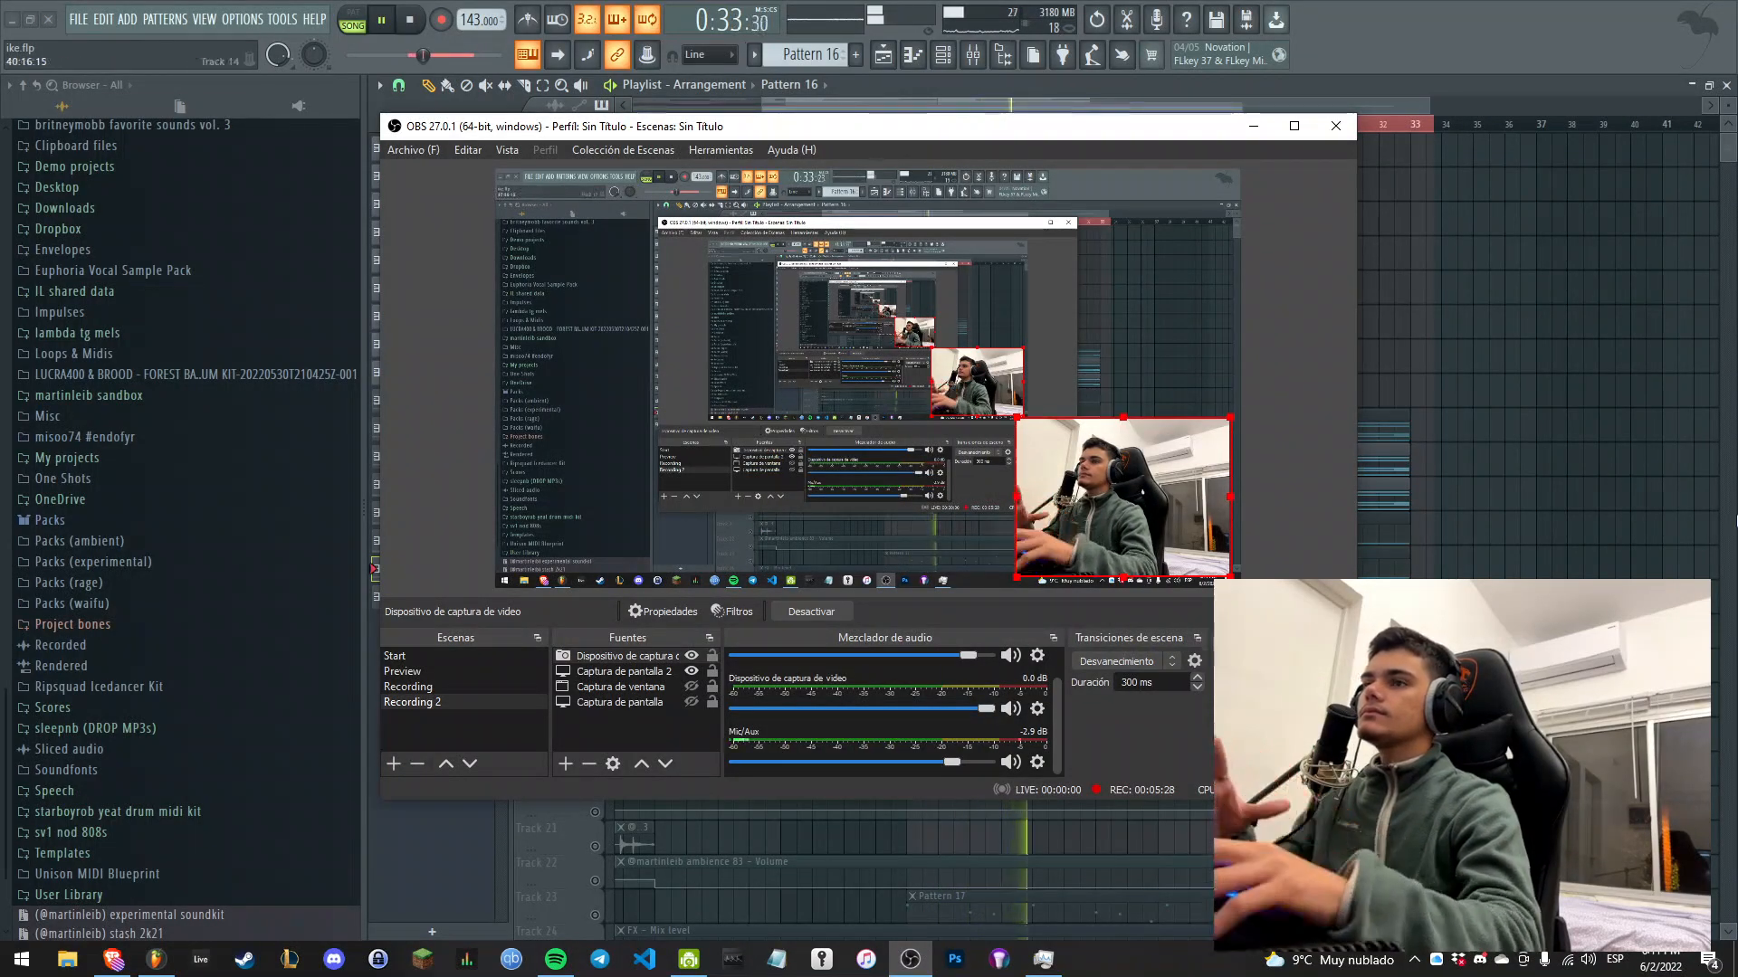
{"action": "left_click", "coordinate": [909, 960]}
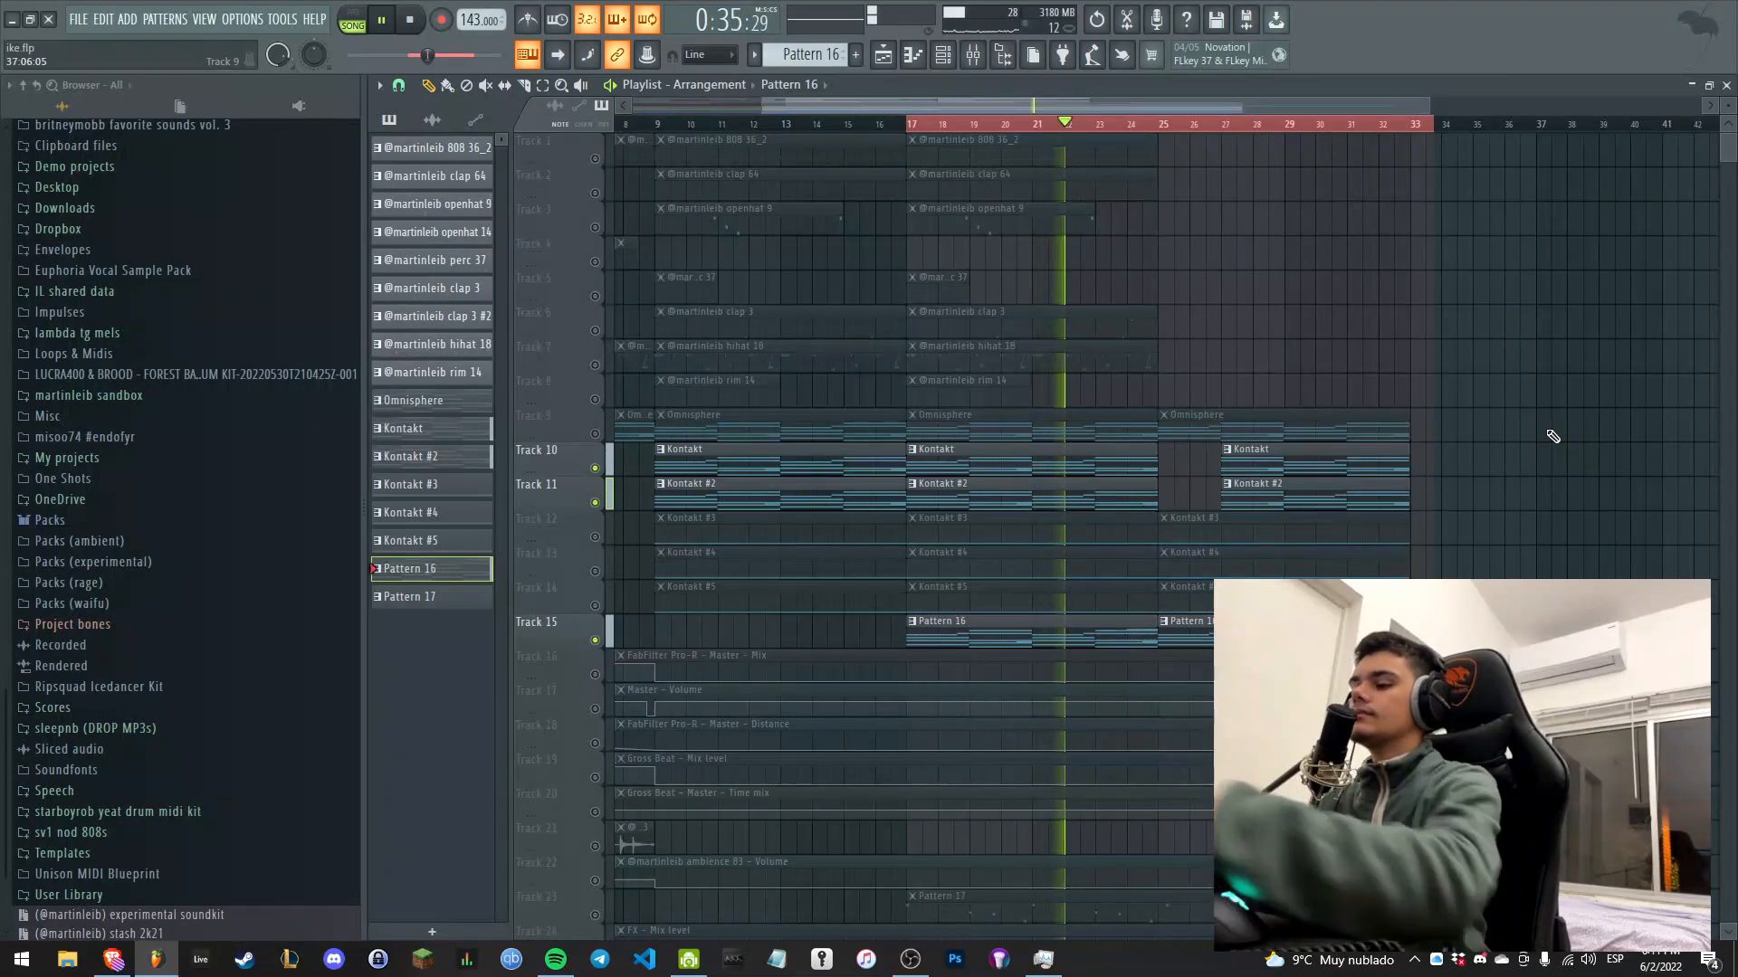
{"action": "key", "text": "F9"}
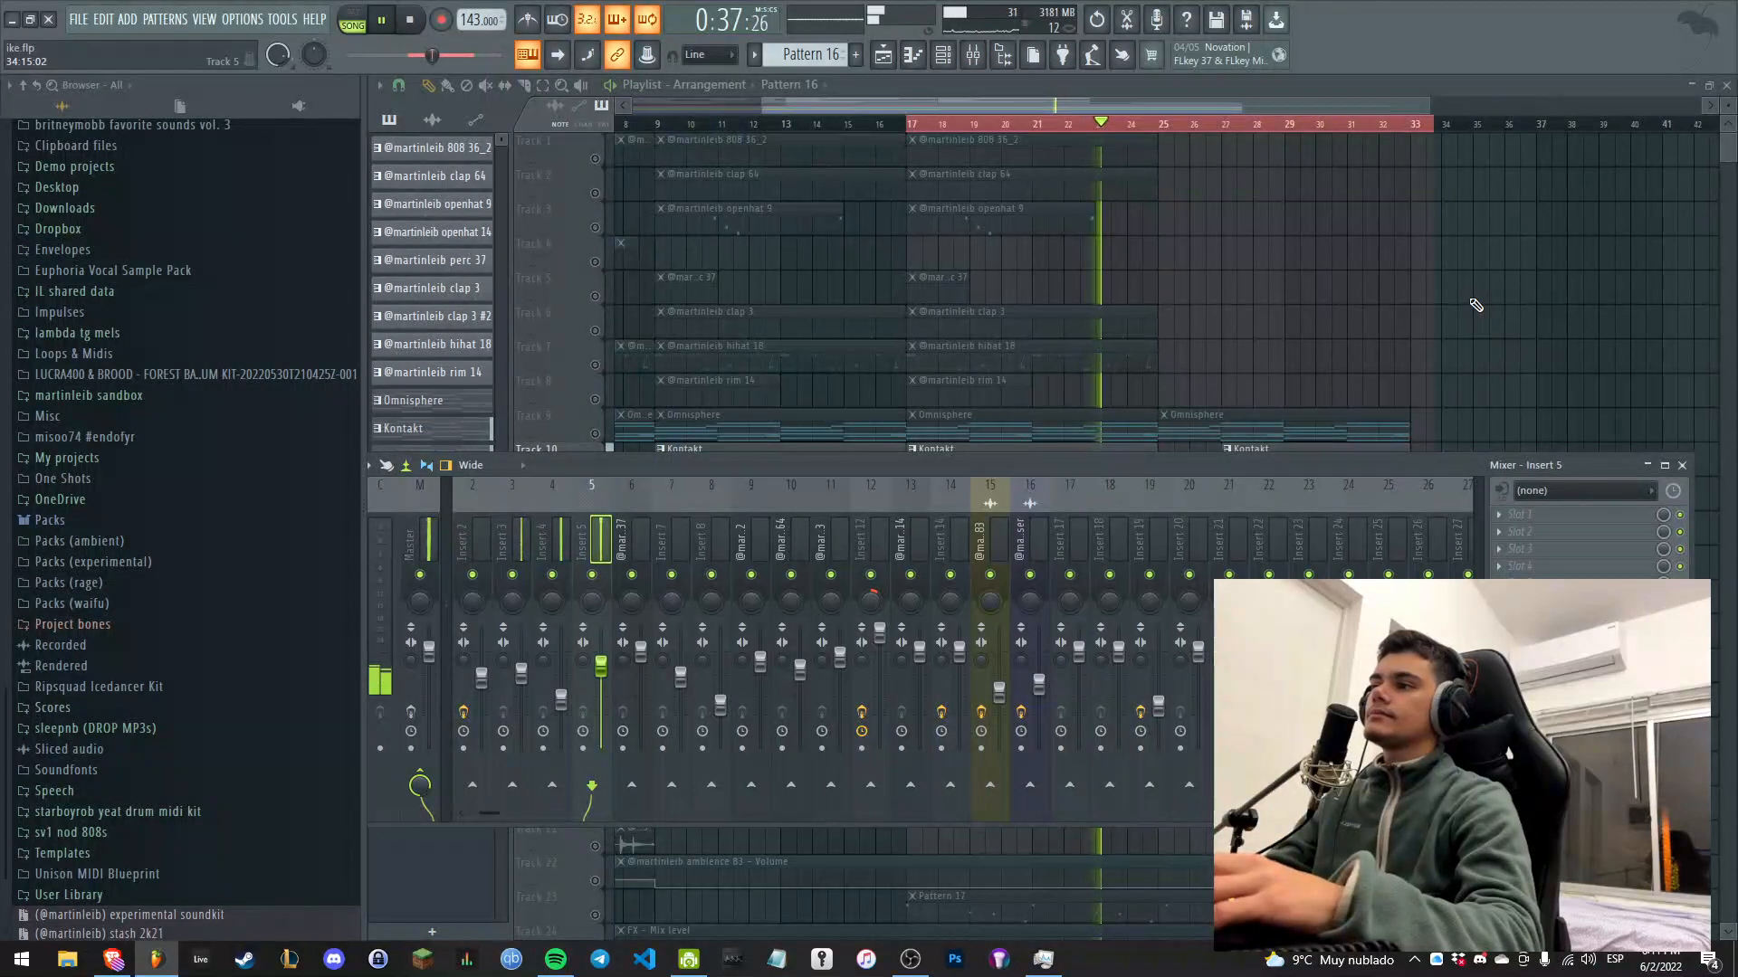
{"action": "key", "text": "F9"}
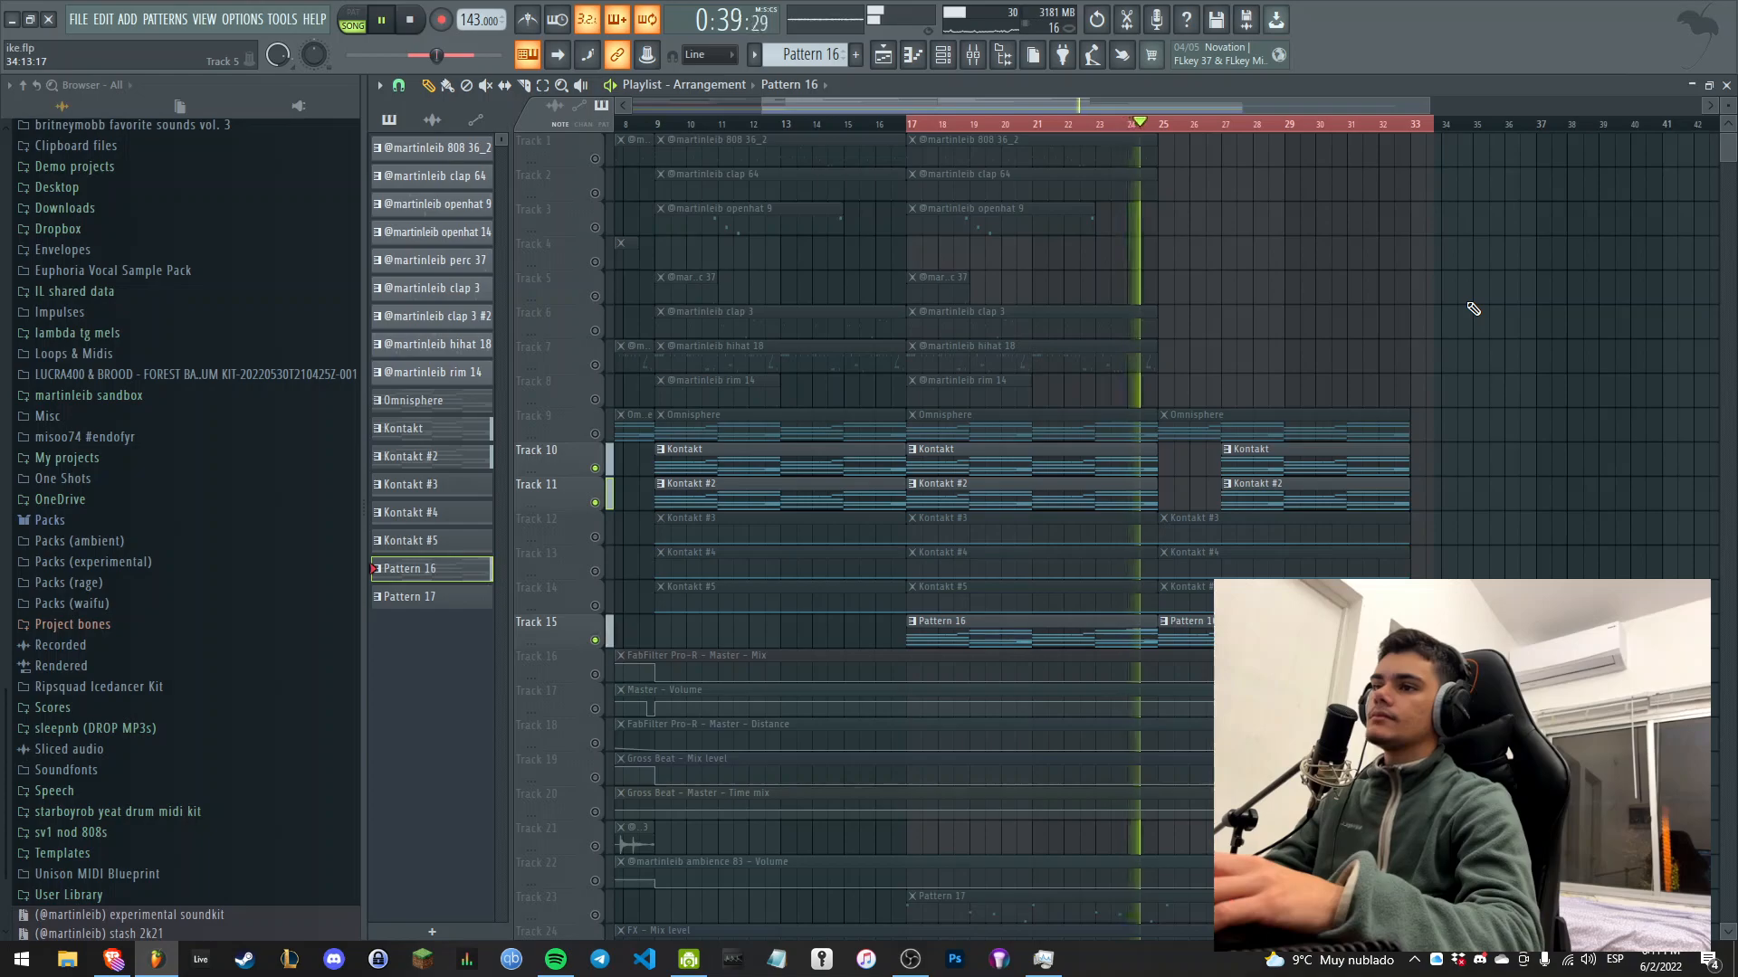
{"action": "key", "text": "space"}
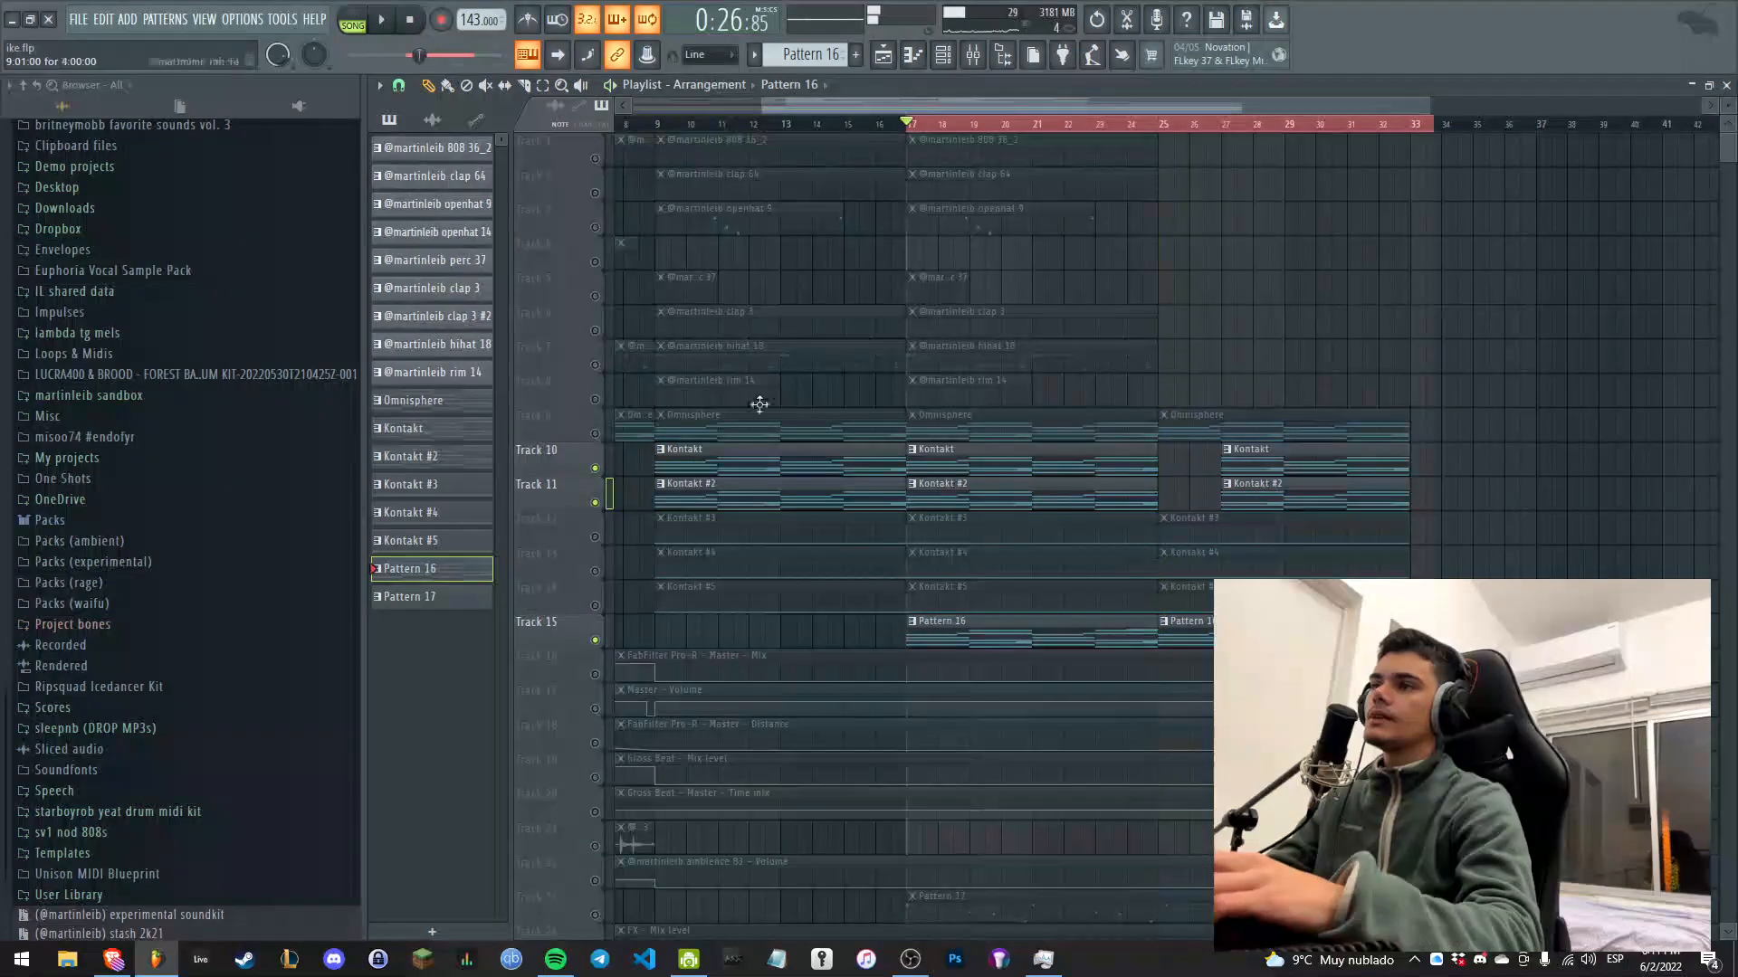
Unmute the Omnisphere track, play it with the soloed Kontakt layers from bar 17, and check the recording in OBS.
{"action": "left_click", "coordinate": [594, 433]}
{"action": "key", "text": "space"}
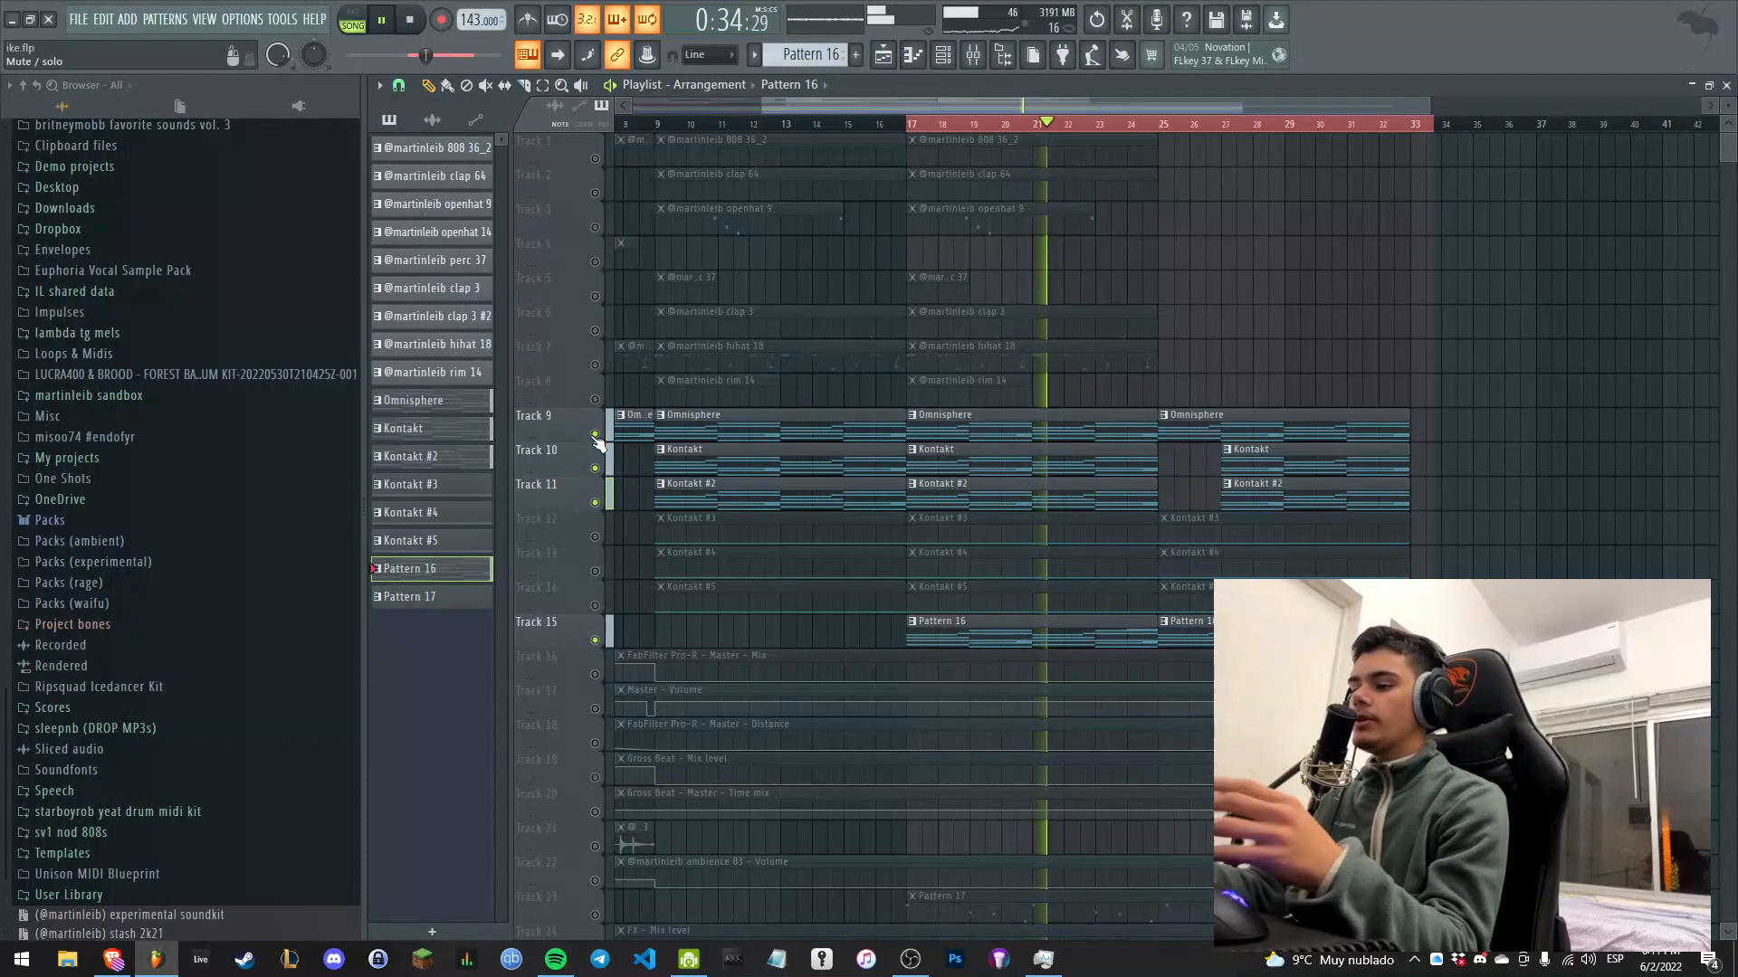
{"action": "key", "text": "space"}
{"action": "left_click", "coordinate": [910, 960]}
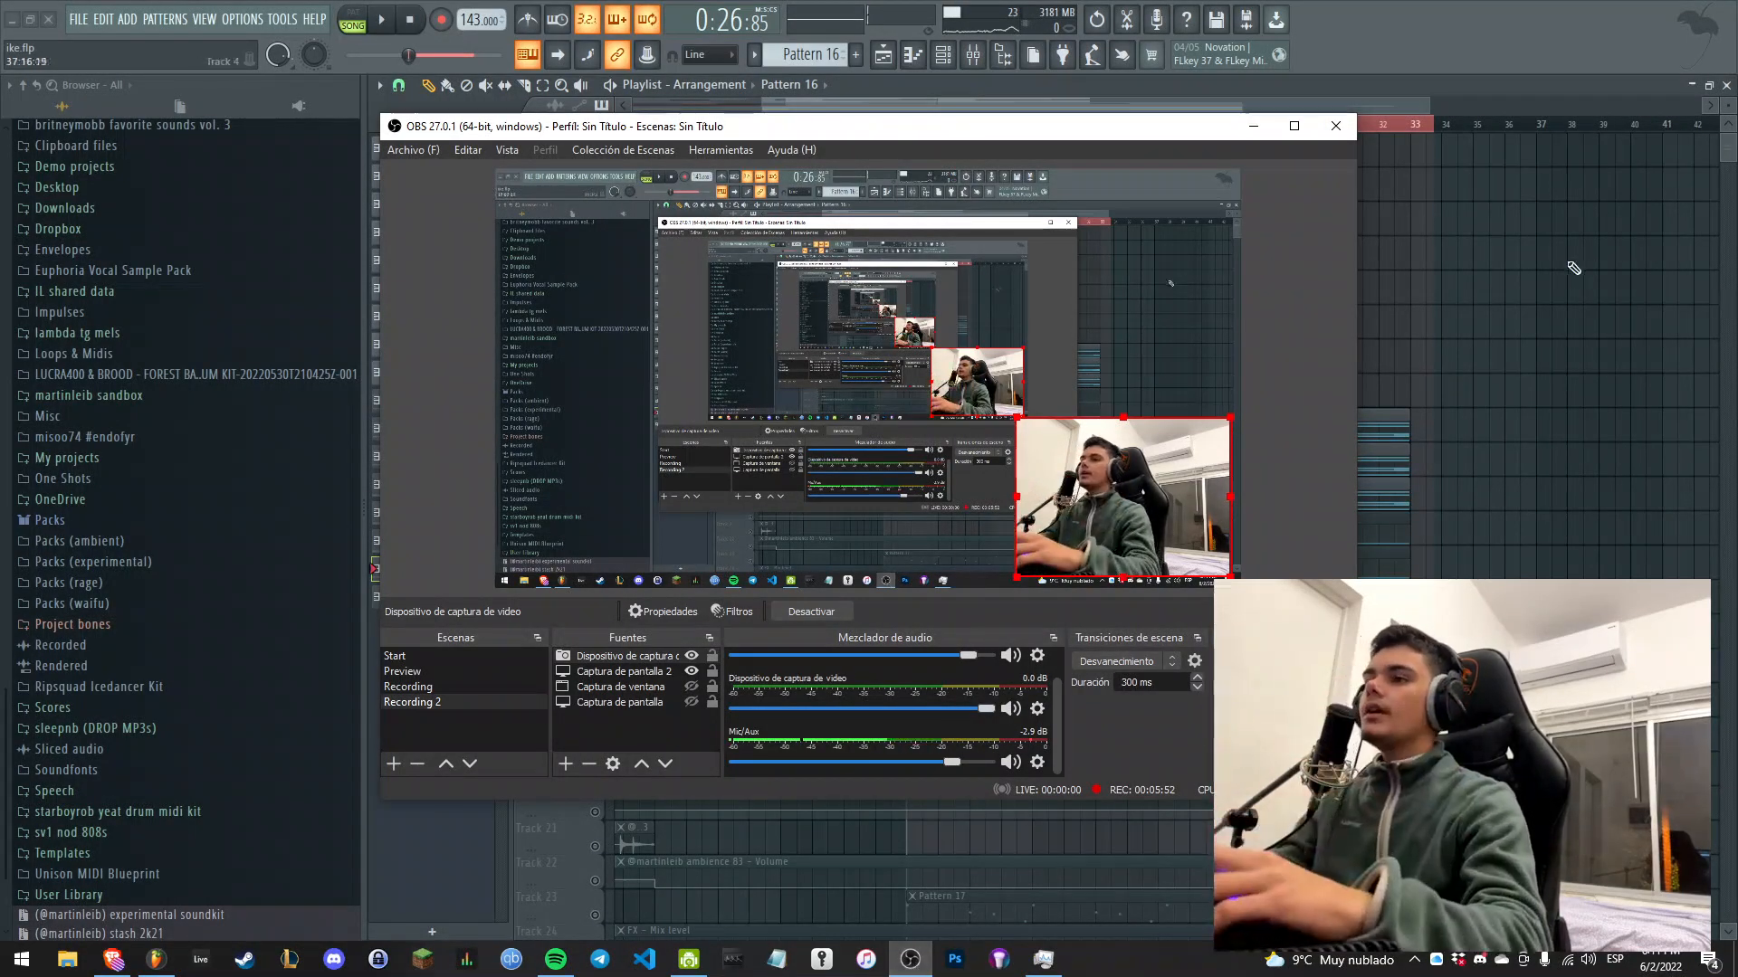
{"action": "left_click", "coordinate": [912, 963]}
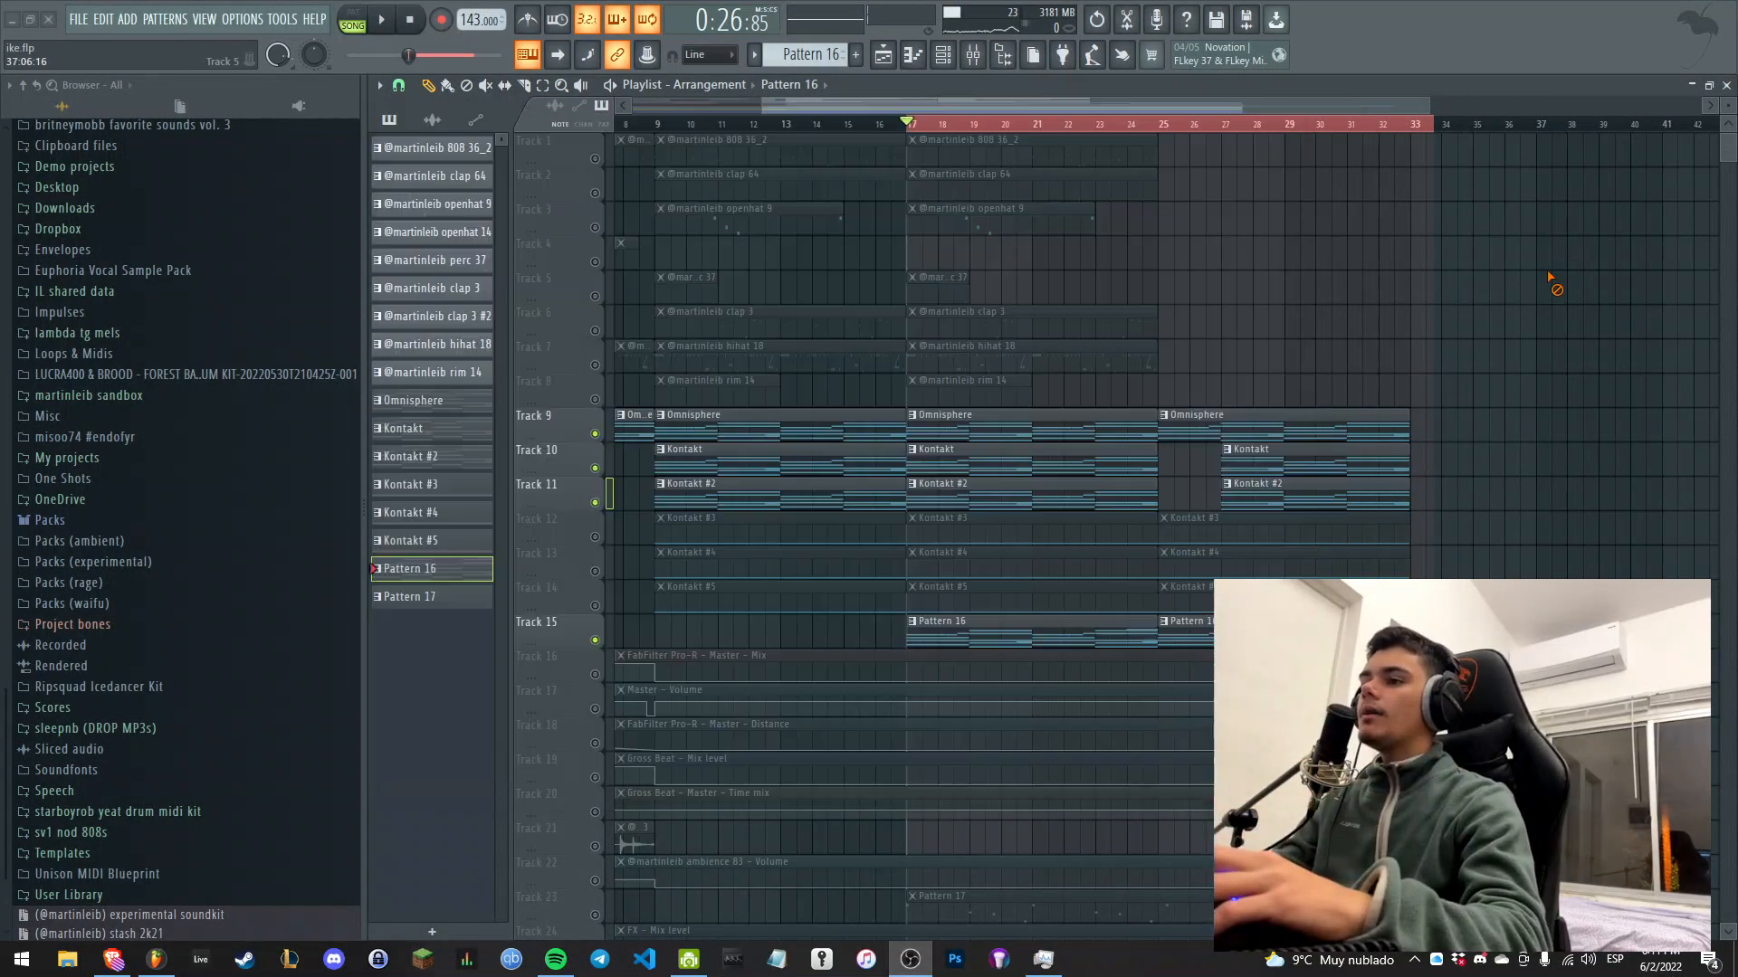
Solo the Kontakt #3 track and enable the Kontakt #4 and Kontakt #5 tracks alongside it.
{"action": "right_click", "coordinate": [594, 537]}
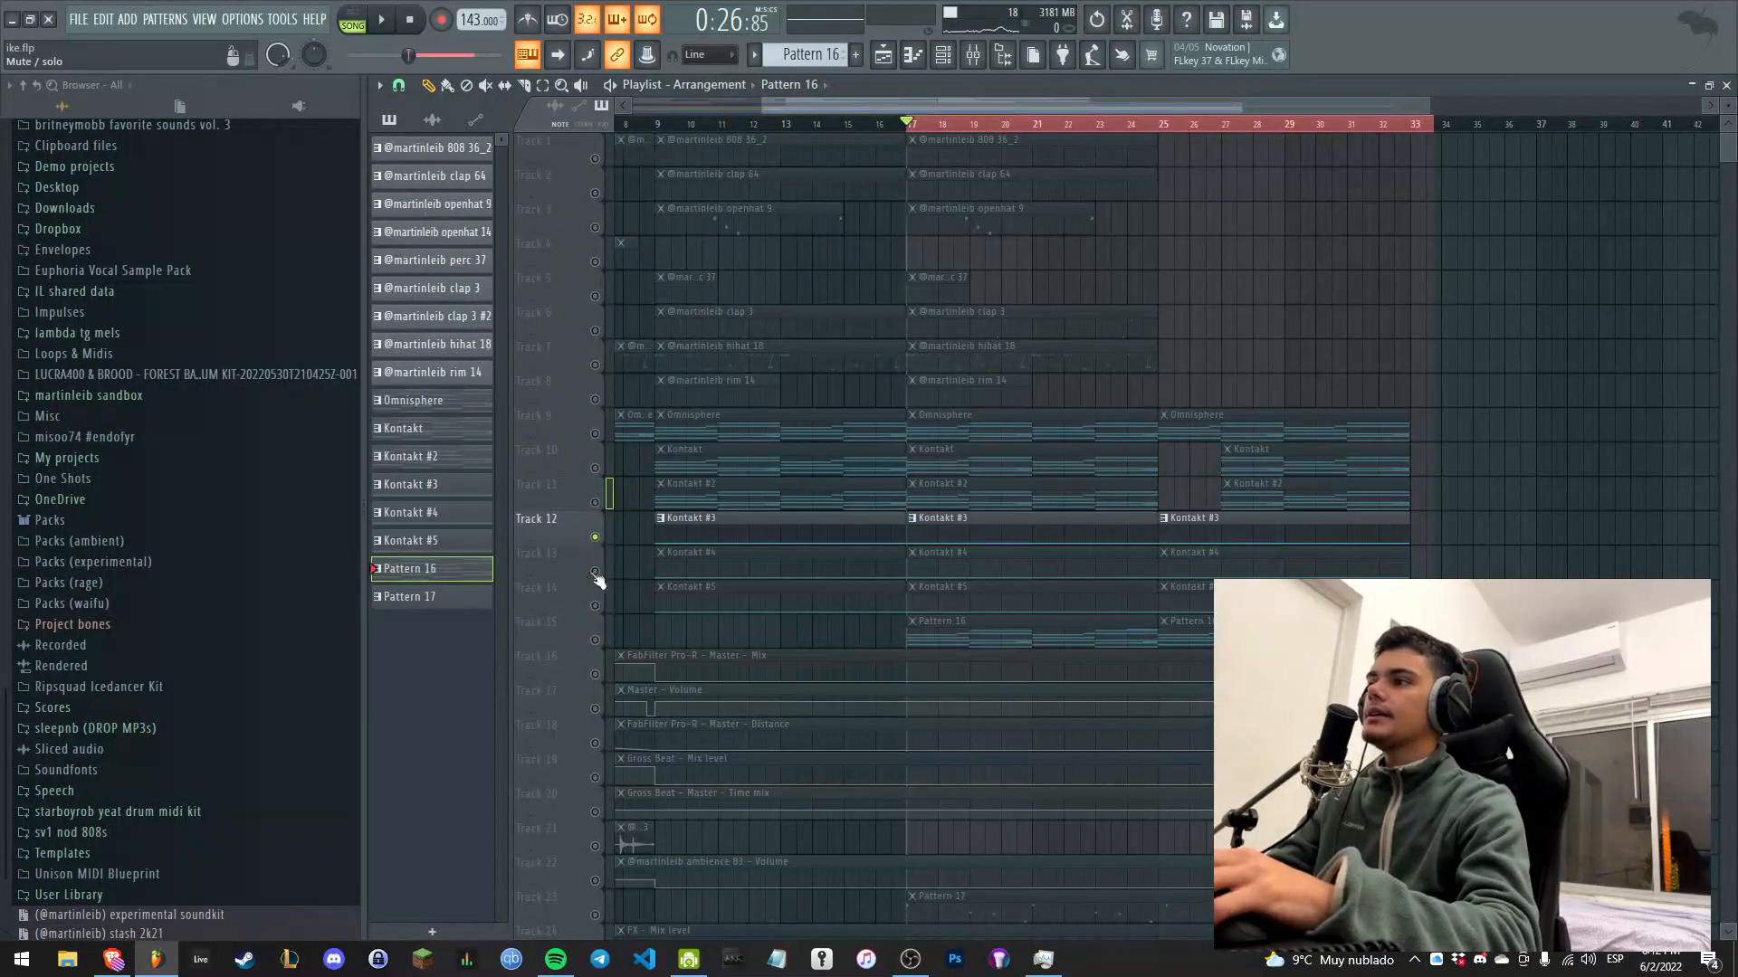
{"action": "left_click_drag", "start_coordinate": [595, 575], "coordinate": [594, 606]}
{"action": "scroll", "coordinate": [932, 588], "scroll_direction": "up", "scroll_amount": 5}
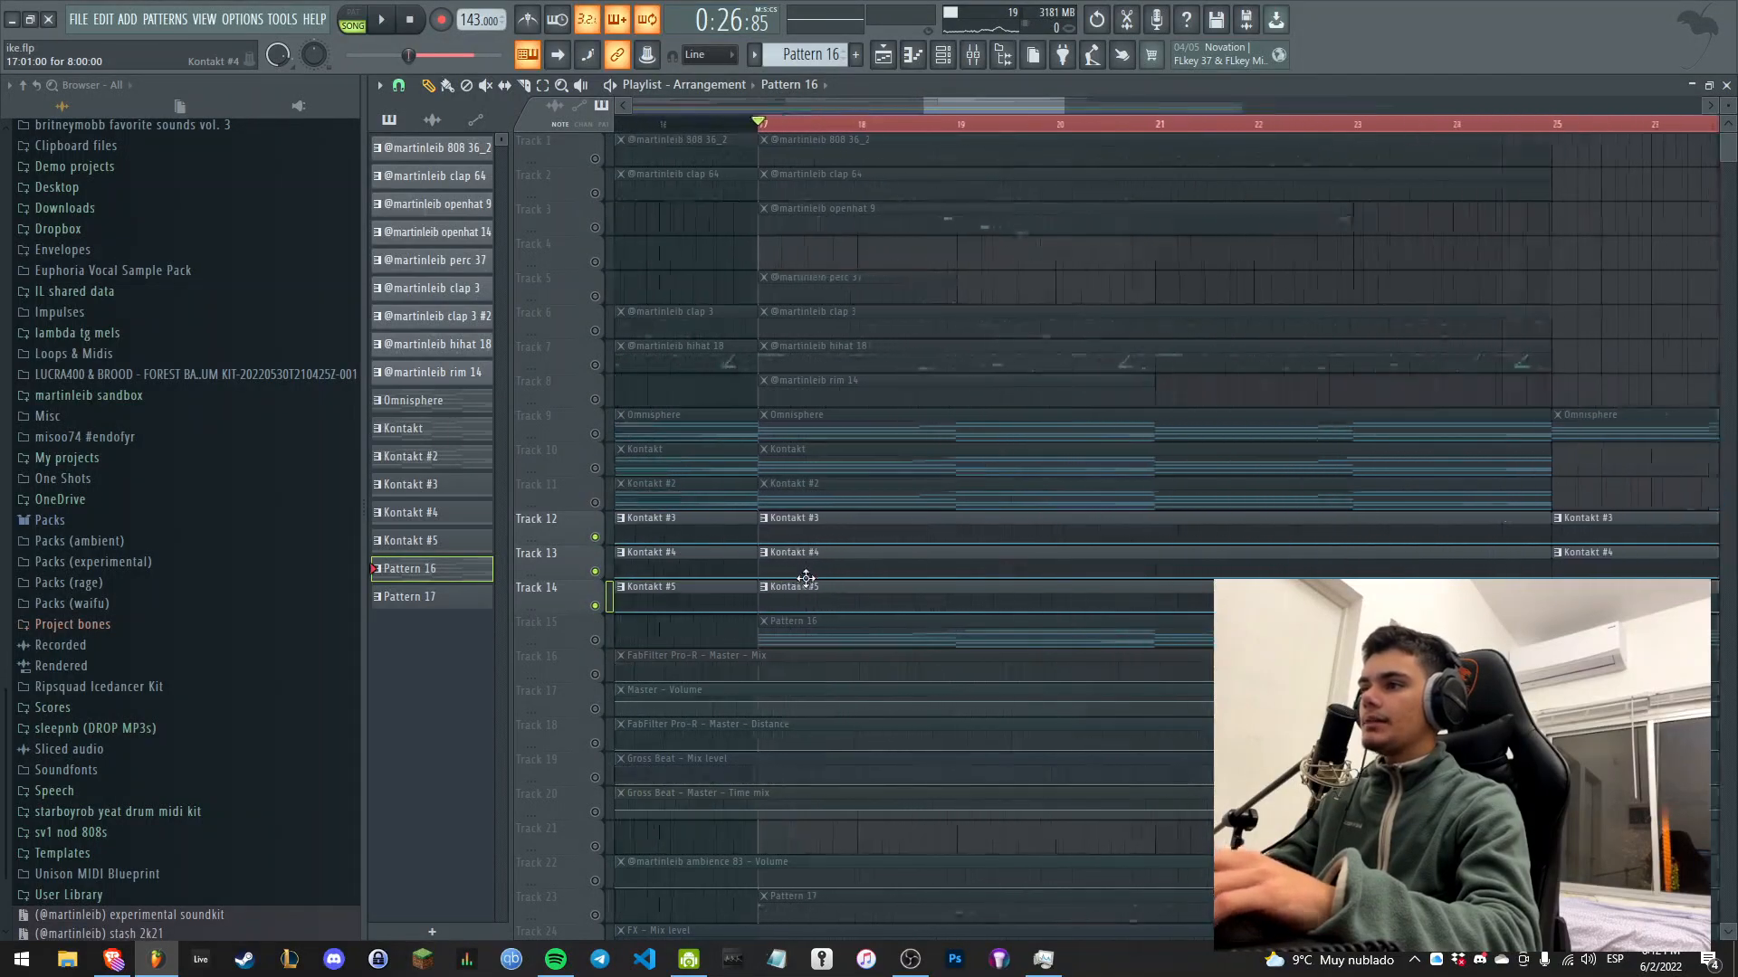
{"action": "scroll", "coordinate": [842, 597], "scroll_direction": "up", "scroll_amount": 3}
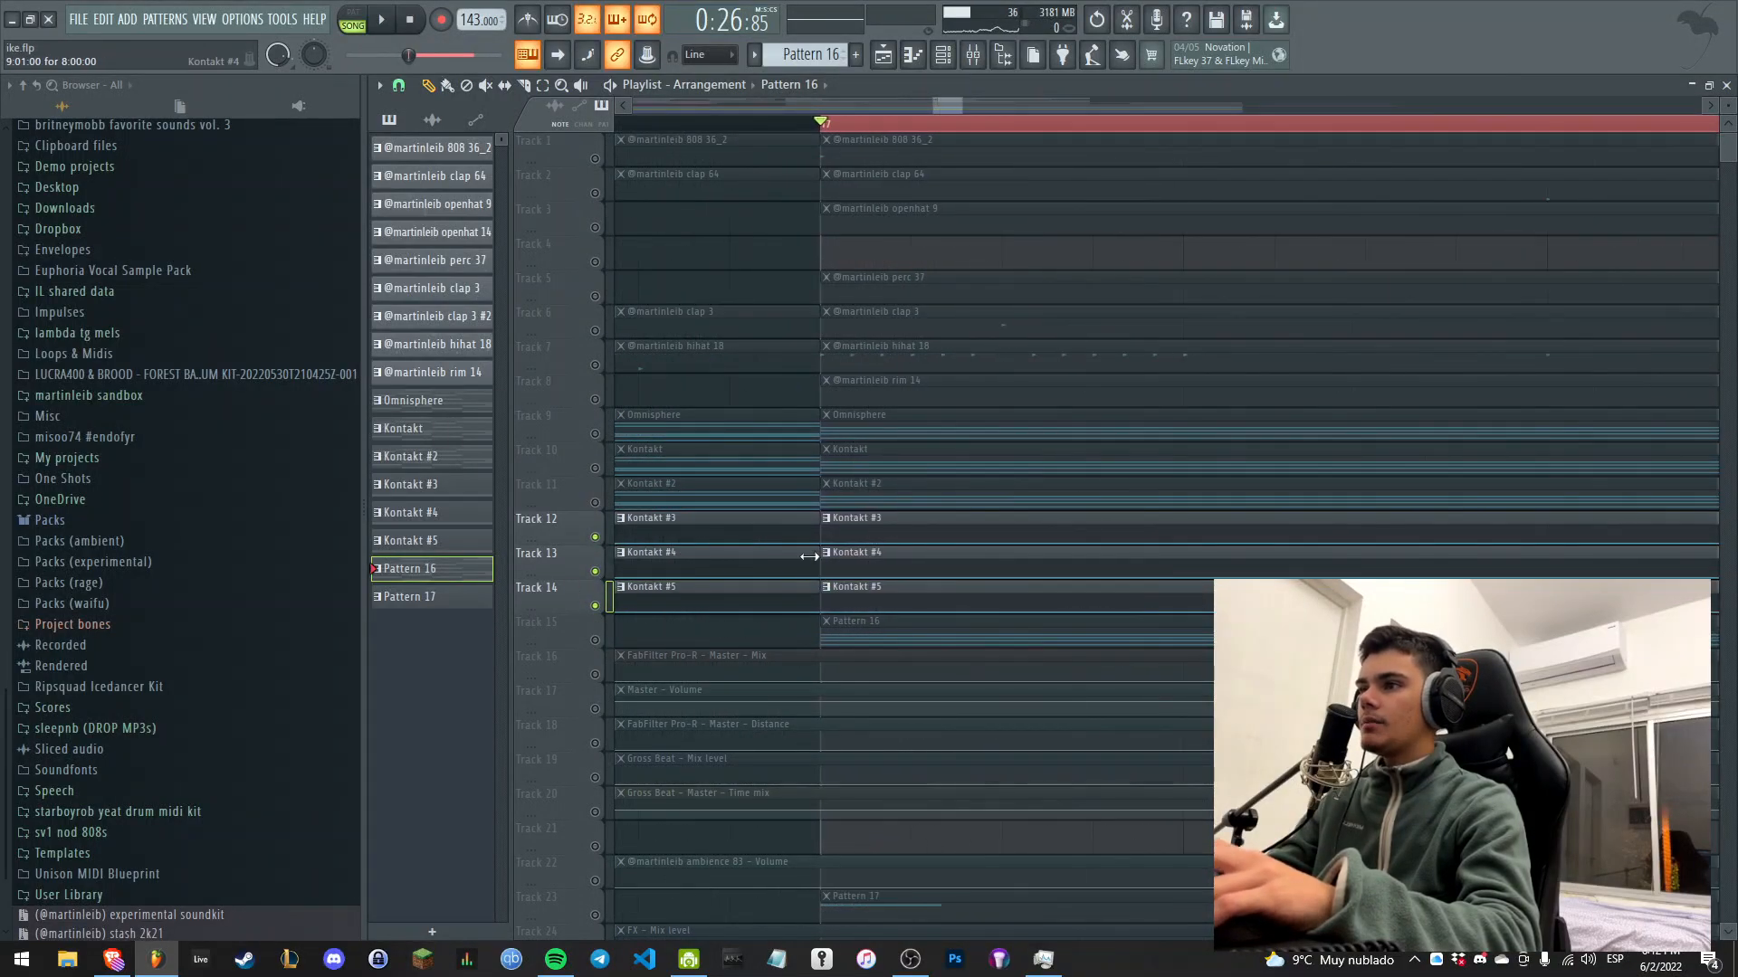
{"action": "scroll", "coordinate": [808, 562], "scroll_direction": "down", "scroll_amount": 6}
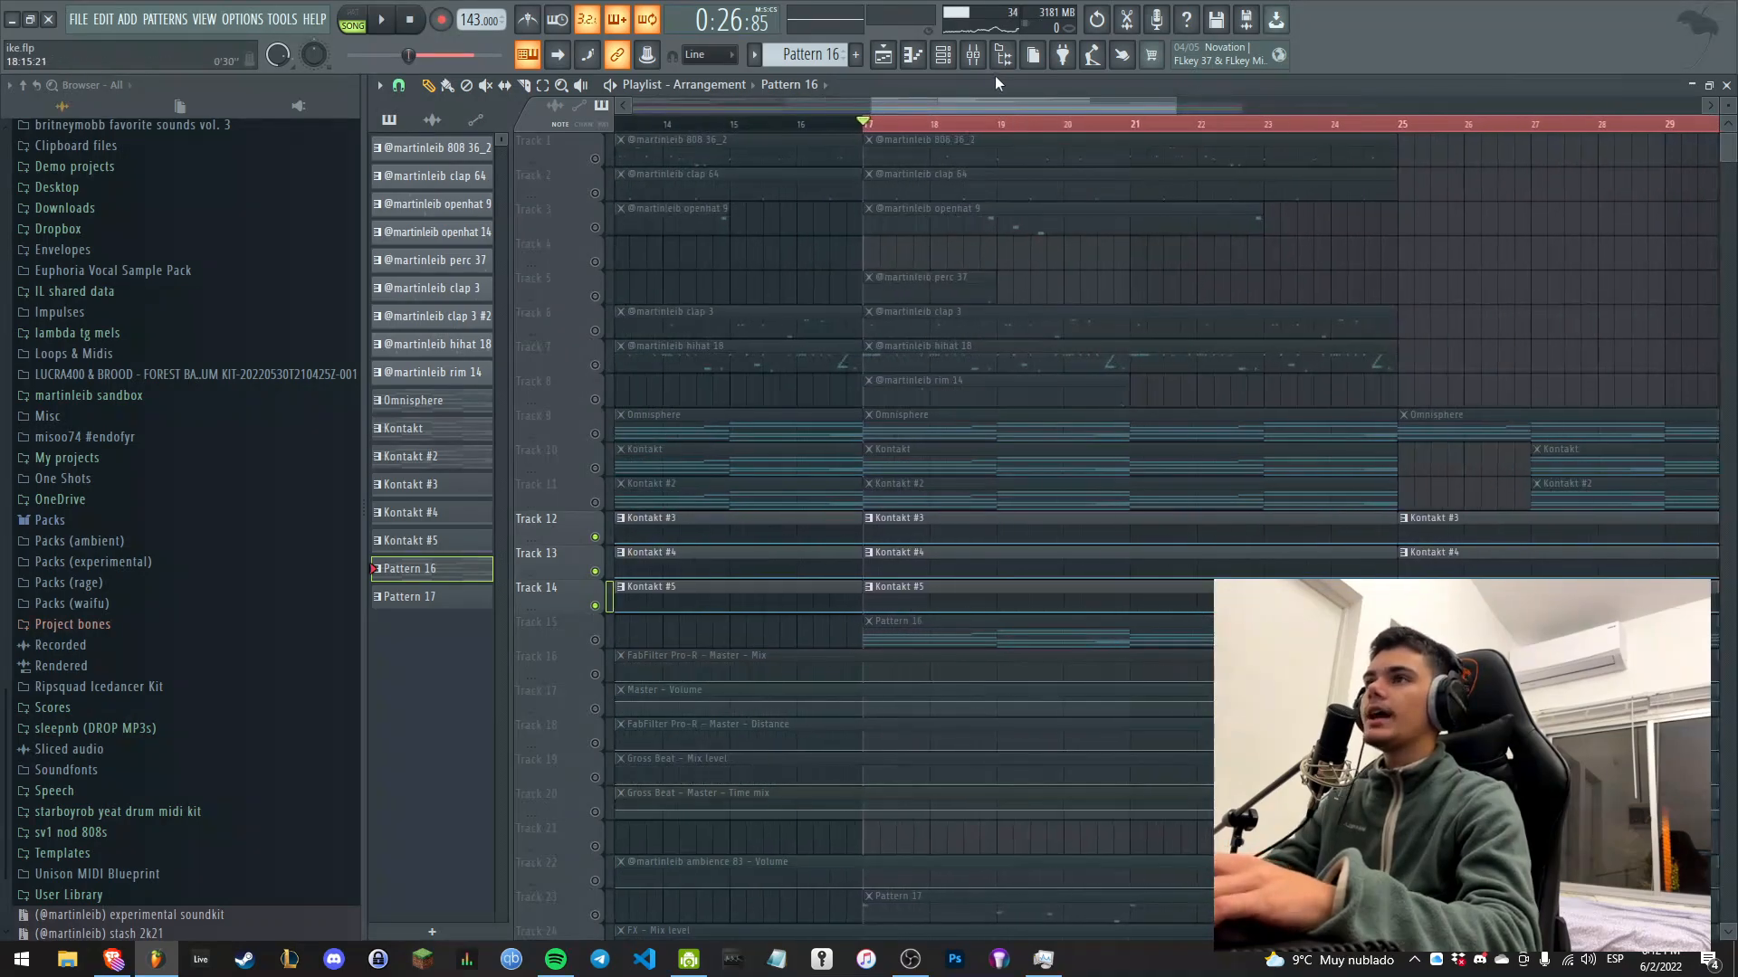
Close the Kontakt #6 instrument and open the Kontakt #3 instrument from the channel rack.
{"action": "left_click", "coordinate": [952, 56]}
{"action": "left_click", "coordinate": [703, 529]}
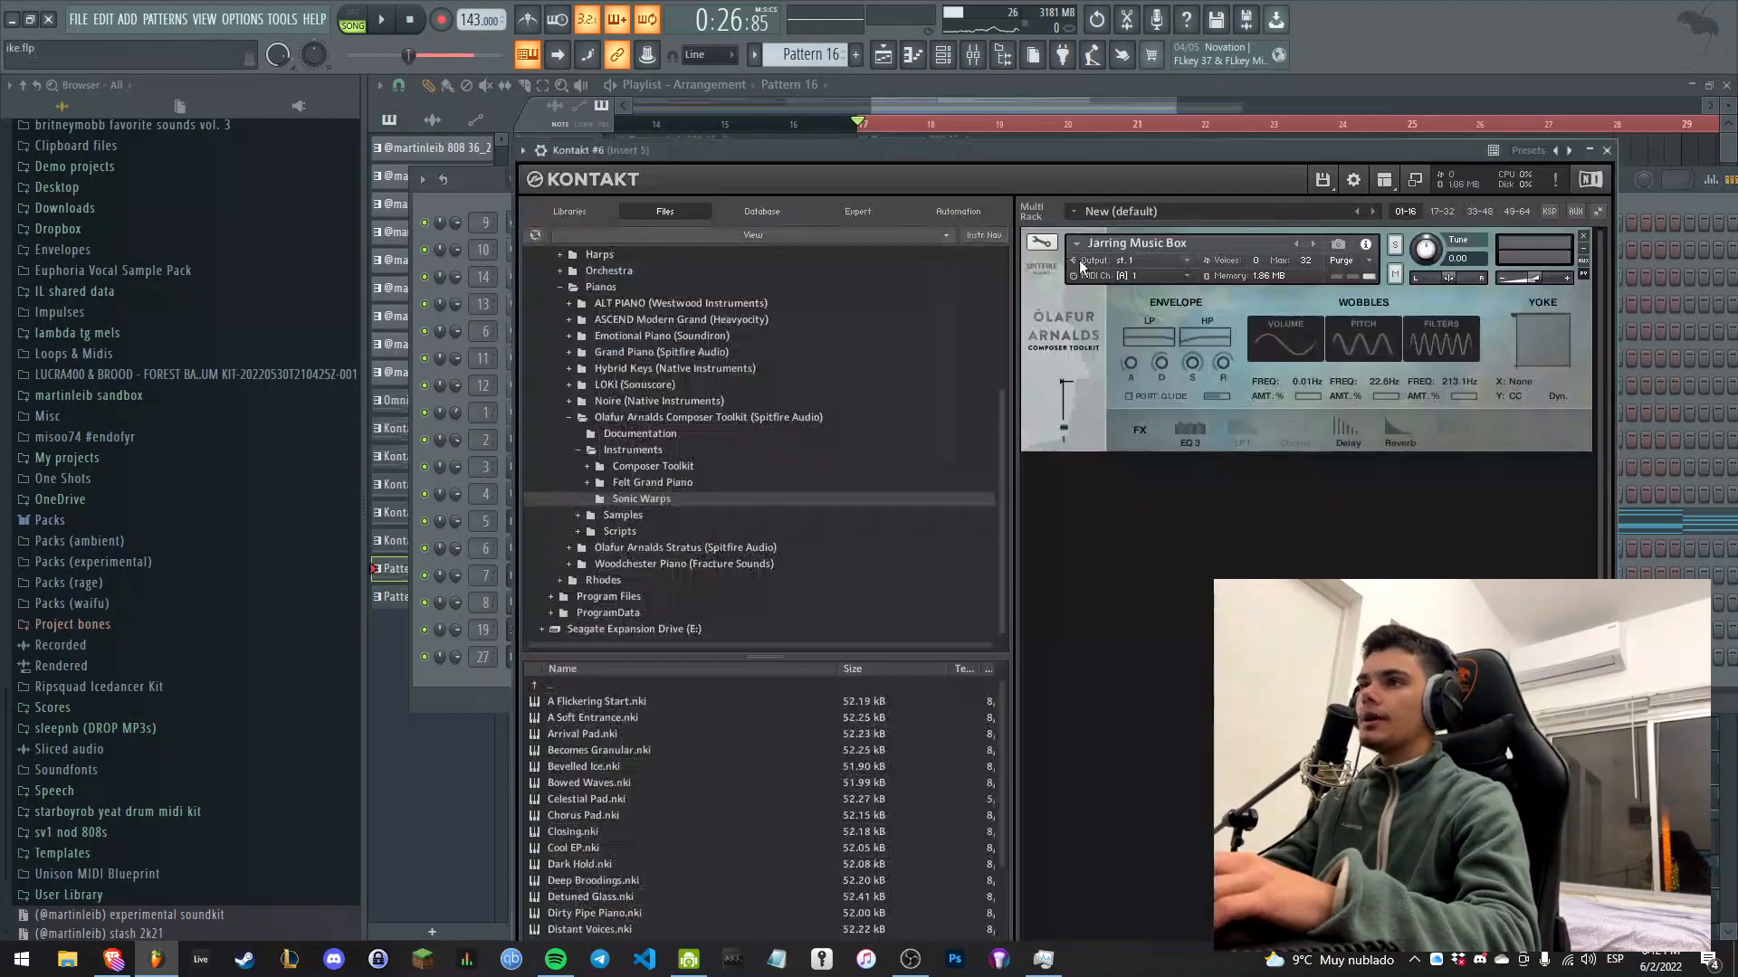
{"action": "left_click", "coordinate": [1608, 151]}
{"action": "left_click", "coordinate": [714, 553]}
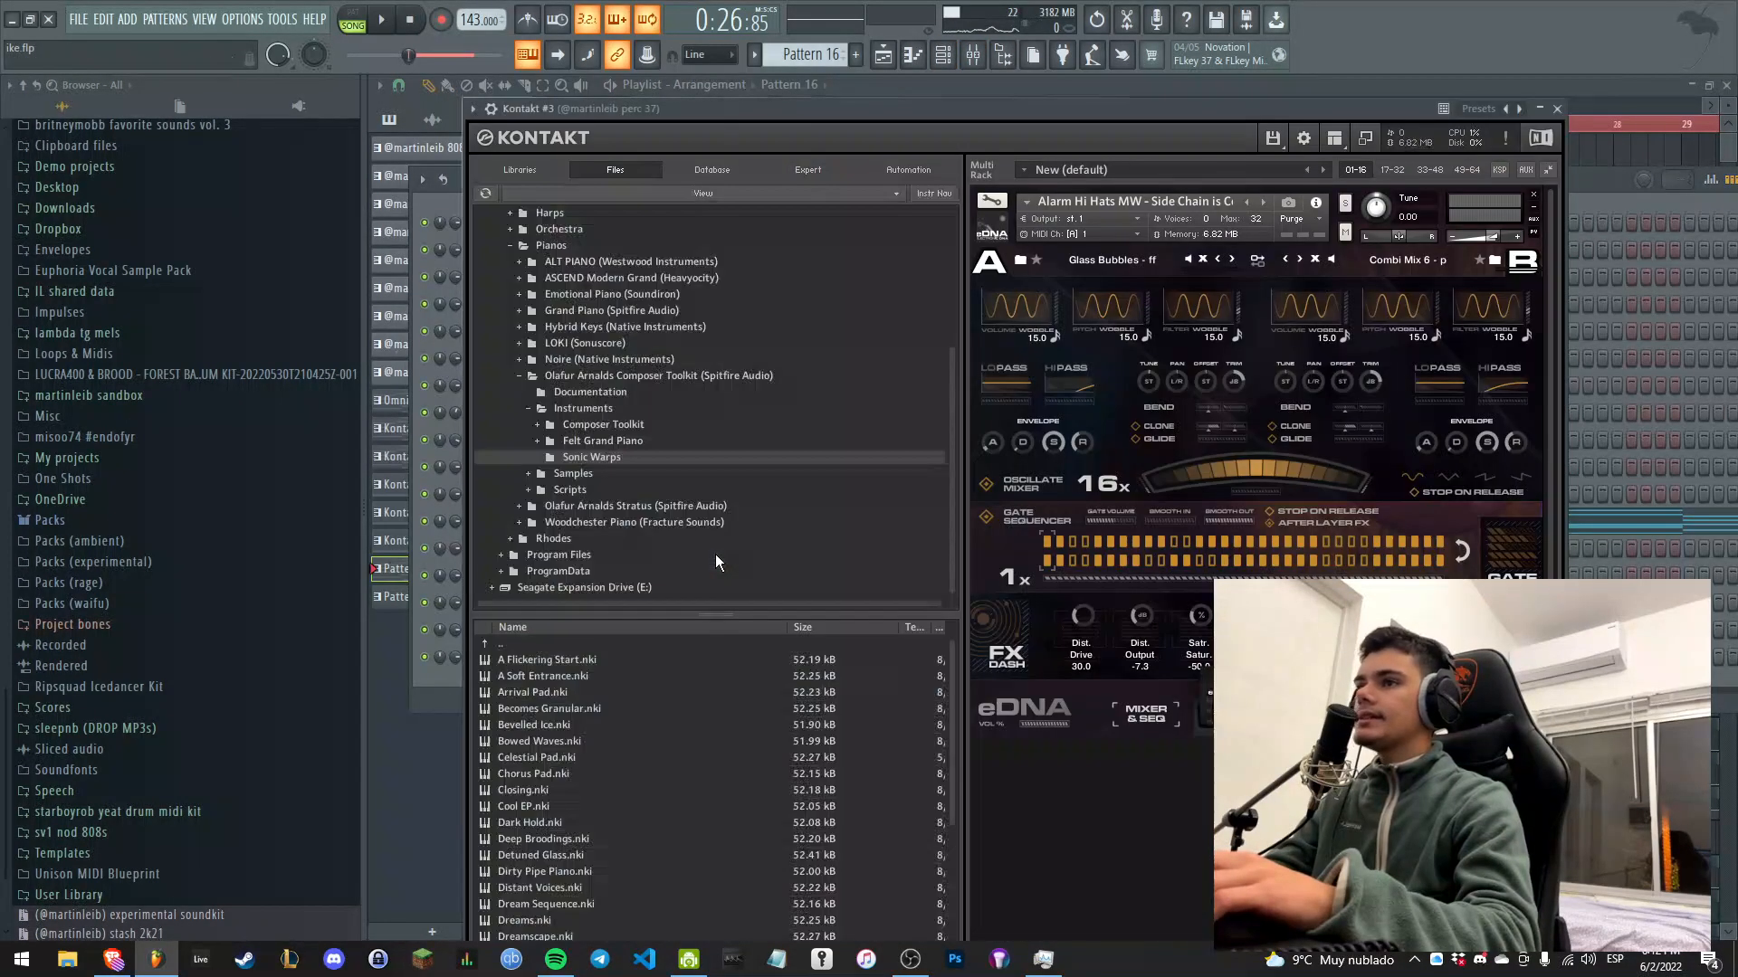
Browse the Orchestra libraries down to the Brunel Loops folder of Albion ONE and close the Kontakt #3 instrument.
{"action": "scroll", "coordinate": [734, 421], "scroll_direction": "up", "scroll_amount": 2}
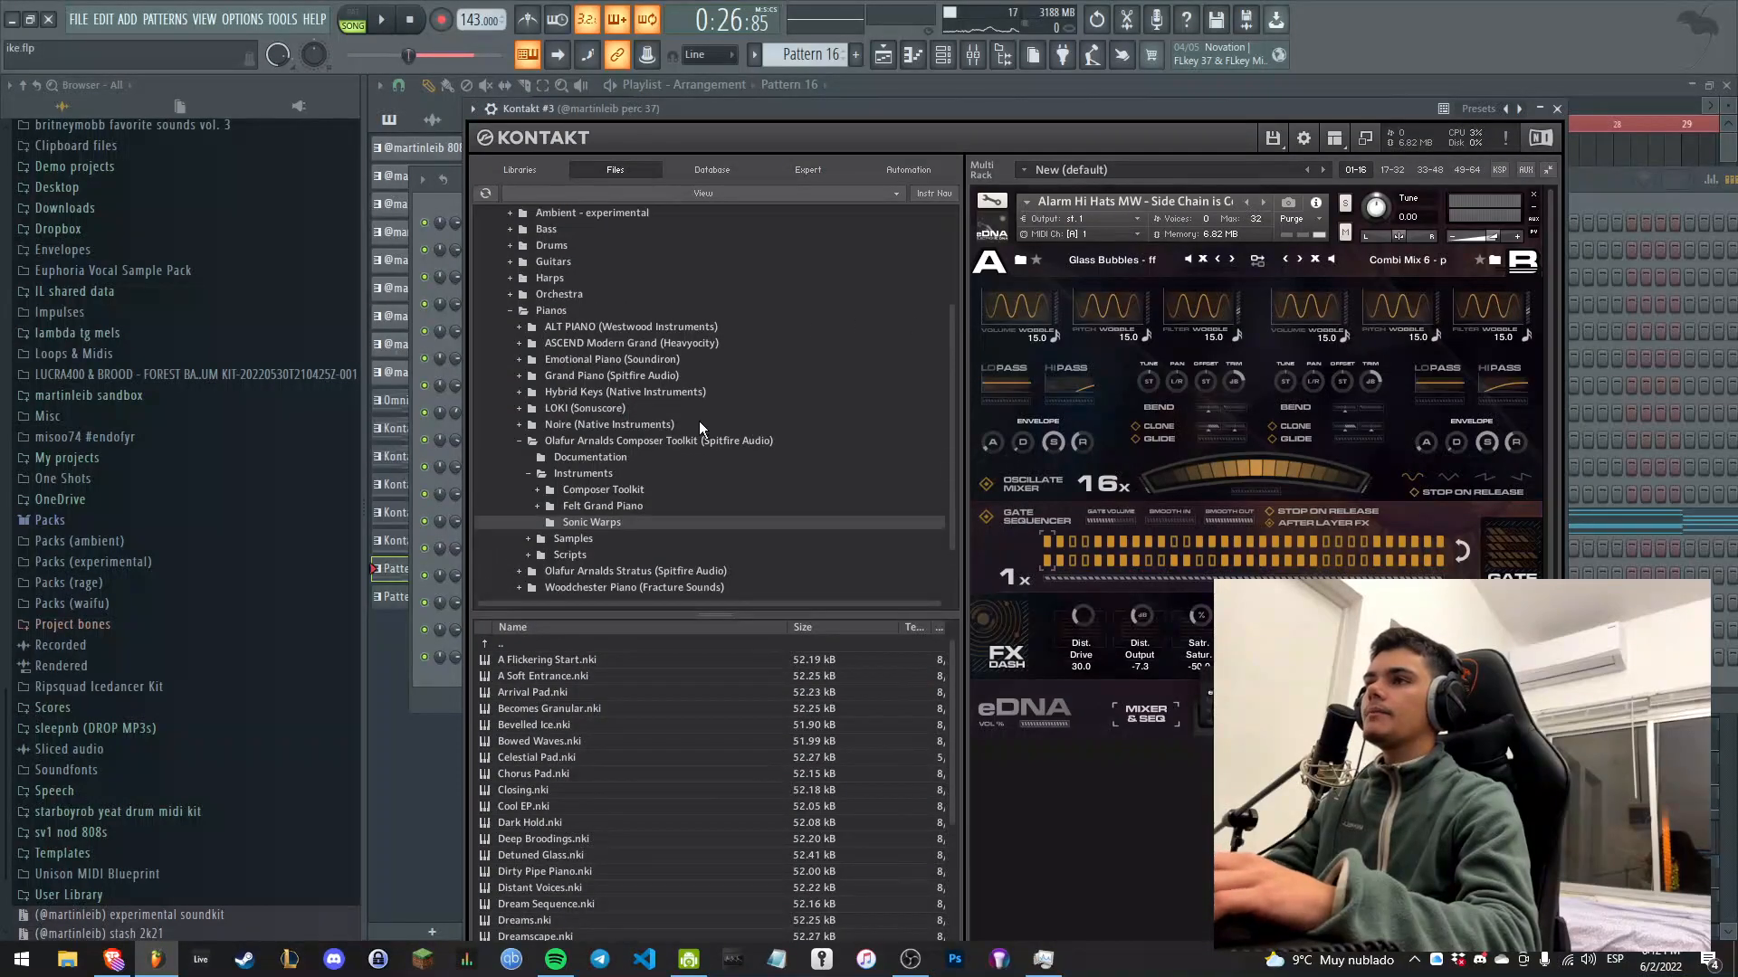
{"action": "left_click", "coordinate": [512, 312]}
{"action": "left_click", "coordinate": [578, 442]}
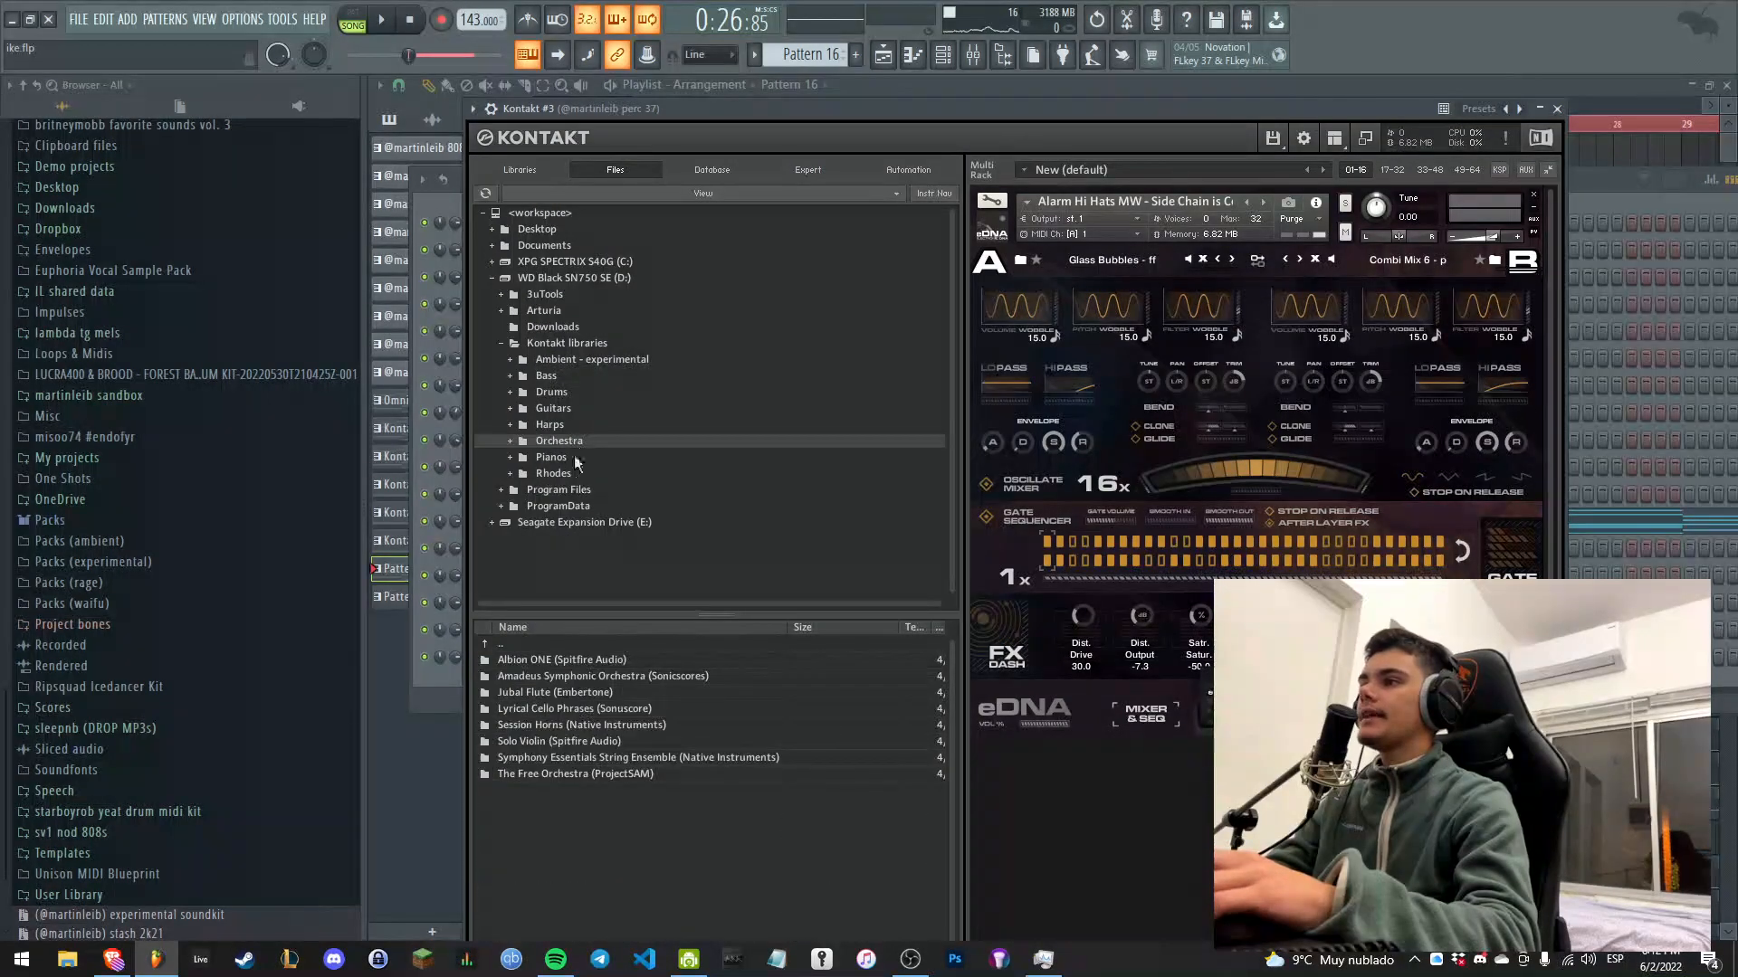
{"action": "double_click", "coordinate": [617, 660]}
{"action": "double_click", "coordinate": [610, 675]}
{"action": "double_click", "coordinate": [606, 677]}
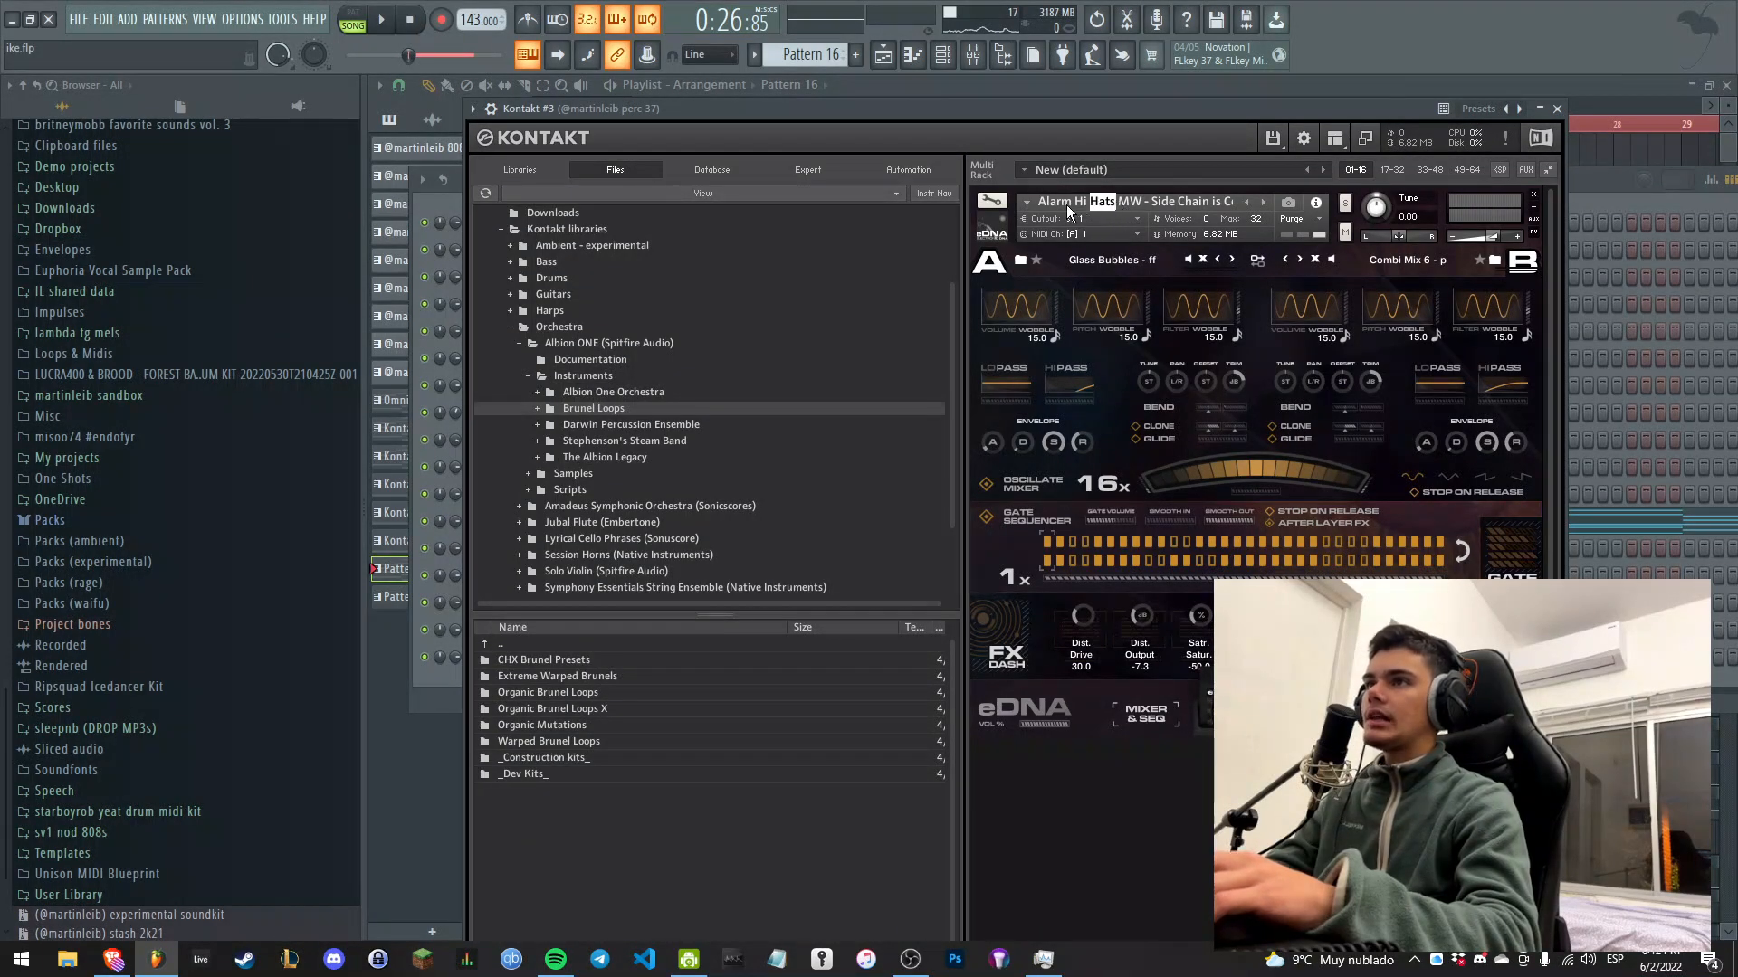
{"action": "left_click", "coordinate": [1558, 110]}
Solo the Kontakt #3 track, play it from bar 17, and inspect its clip in the piano roll.
{"action": "right_click", "coordinate": [596, 538]}
{"action": "key", "text": "space"}
{"action": "key", "text": "F9"}
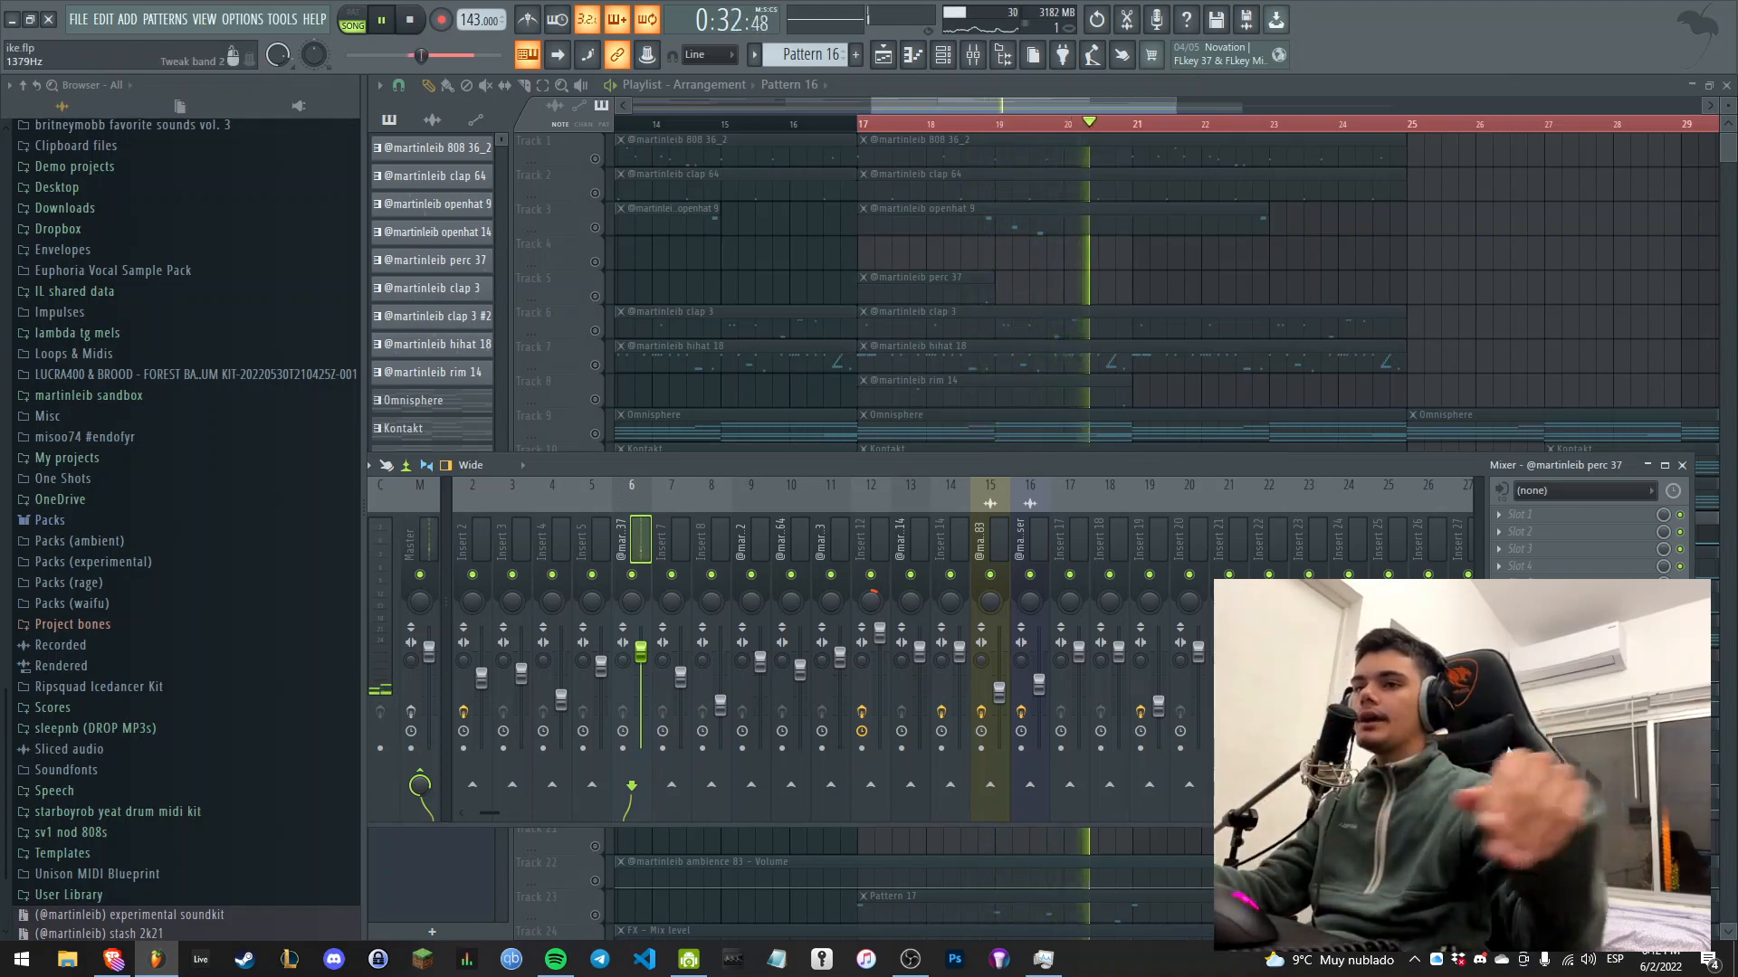
{"action": "key", "text": "F9"}
{"action": "key", "text": "space"}
{"action": "double_click", "coordinate": [1098, 515]}
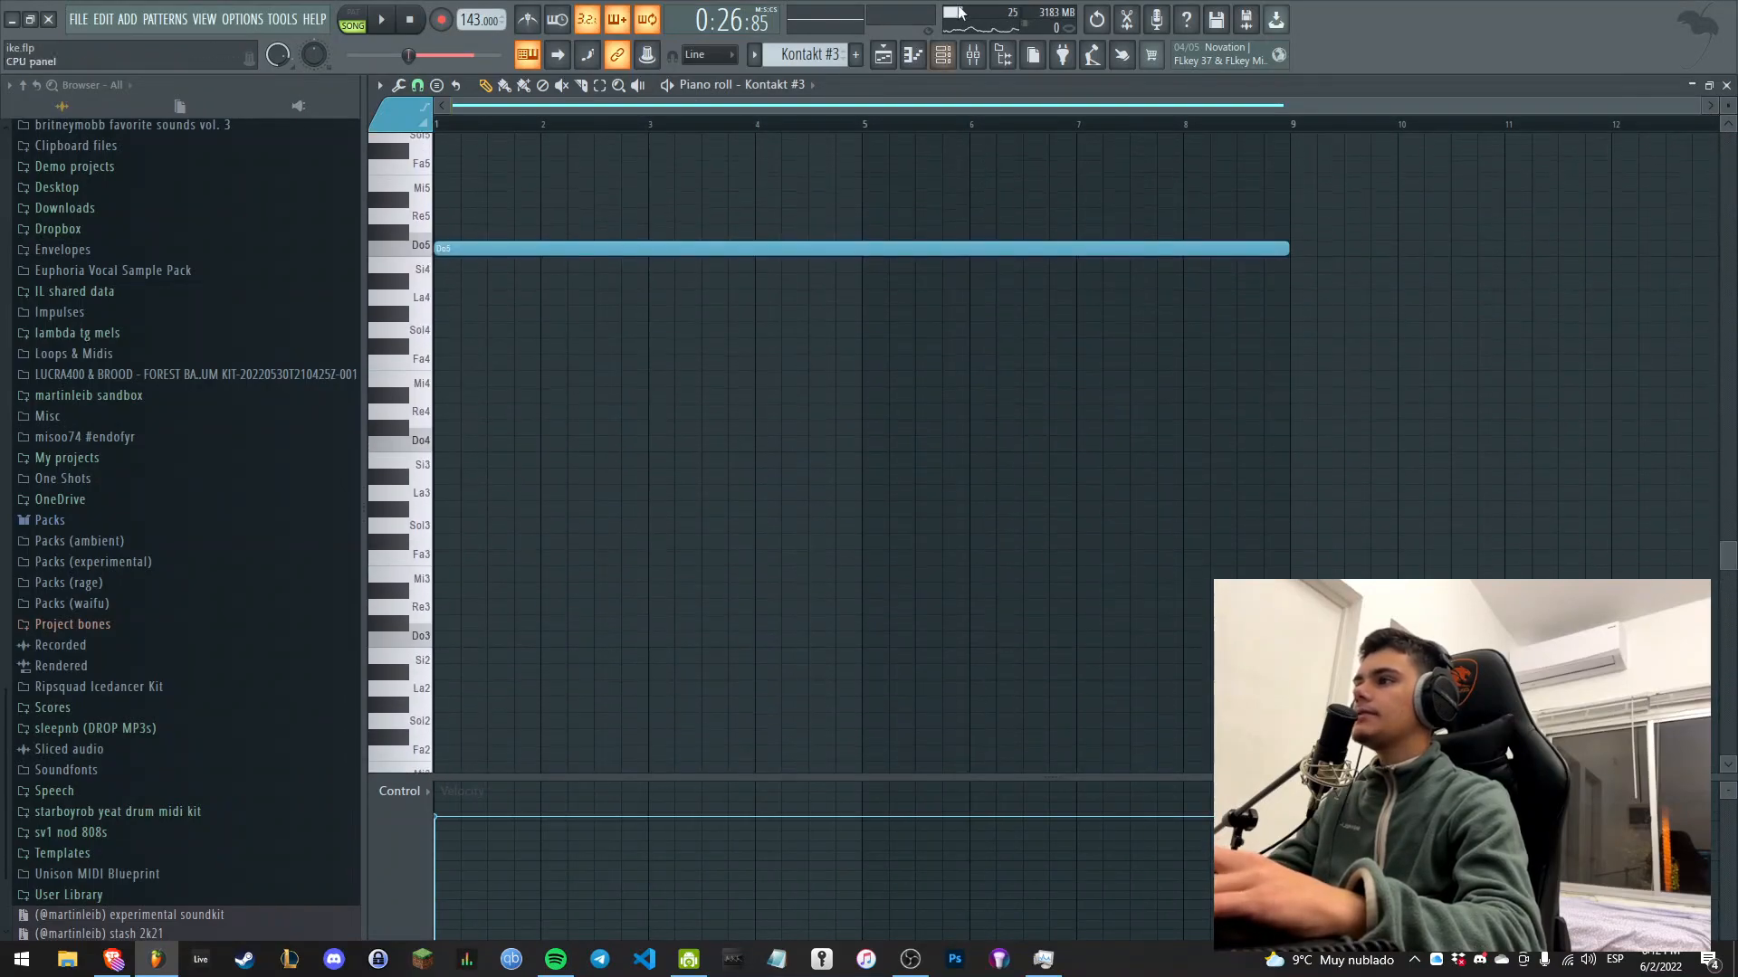
{"action": "left_click", "coordinate": [883, 54]}
Switch the solo to the Kontakt #4 and Kontakt #5 tracks and play them from bar 17.
{"action": "left_click", "coordinate": [609, 604]}
{"action": "key", "text": "space"}
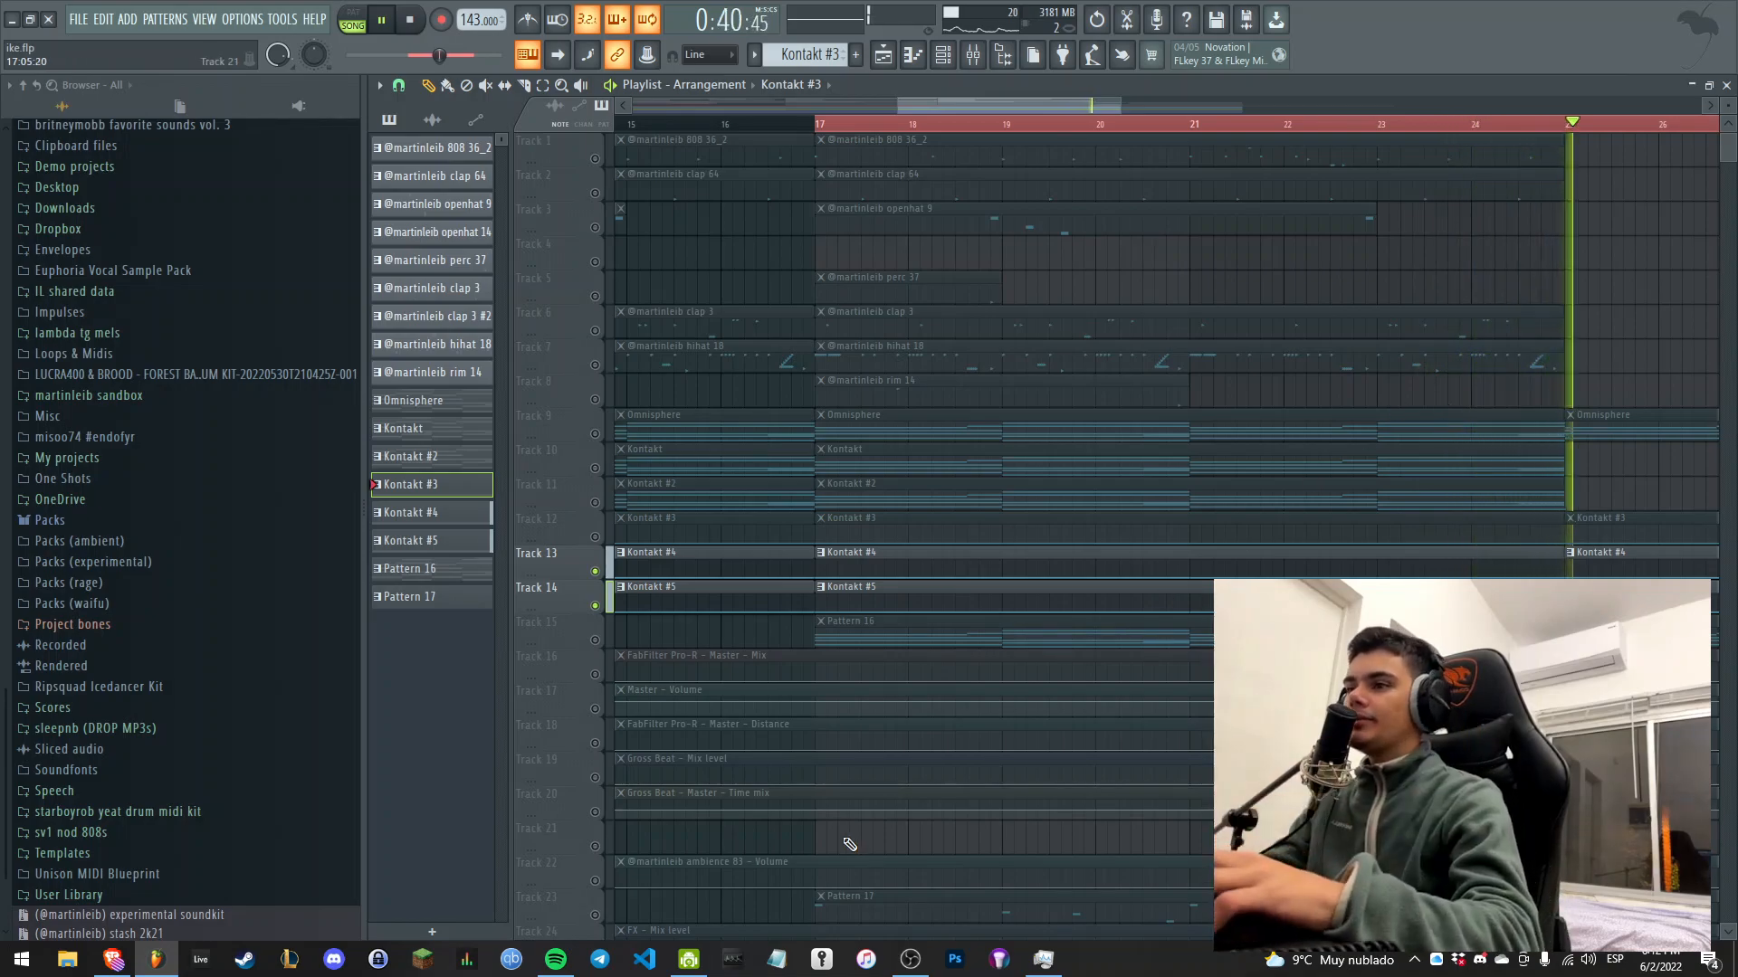
{"action": "key", "text": "space"}
Find the Pattern 17 clip further down the playlist, open its 3x Osc notes in the piano roll, and play them.
{"action": "scroll", "coordinate": [846, 792], "scroll_direction": "down", "scroll_amount": 5}
{"action": "scroll", "coordinate": [876, 791], "scroll_direction": "down", "scroll_amount": 4}
{"action": "scroll", "coordinate": [822, 725], "scroll_direction": "down", "scroll_amount": 2}
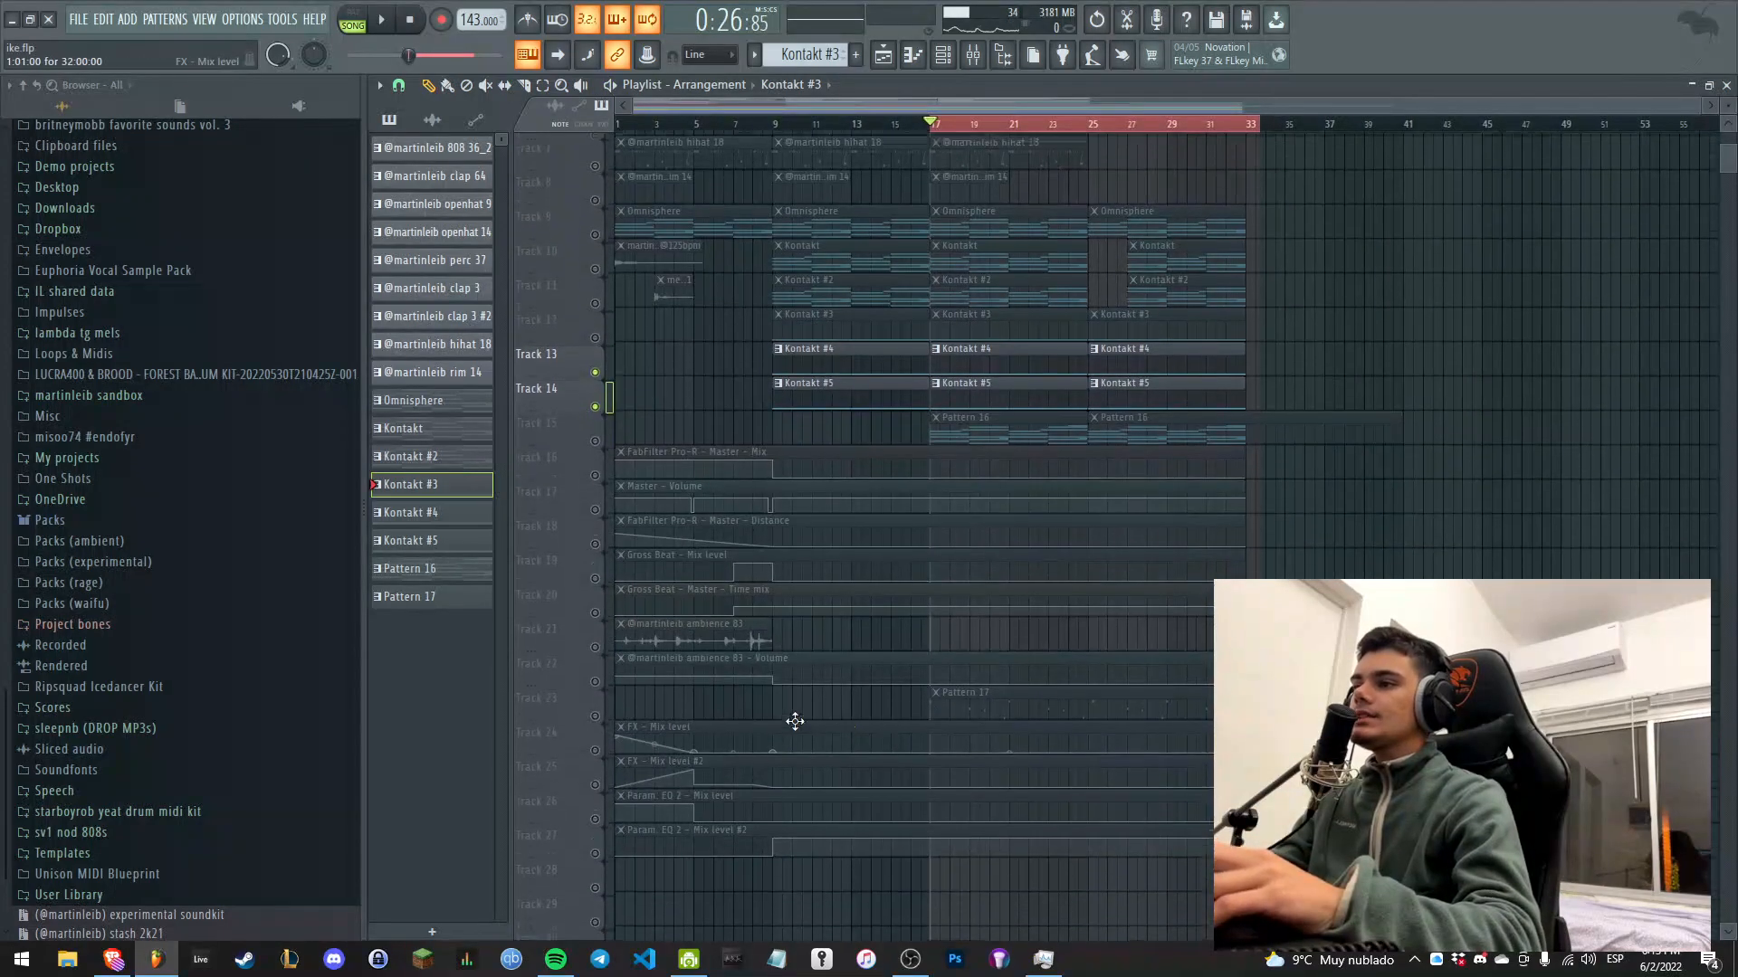
{"action": "double_click", "coordinate": [980, 655]}
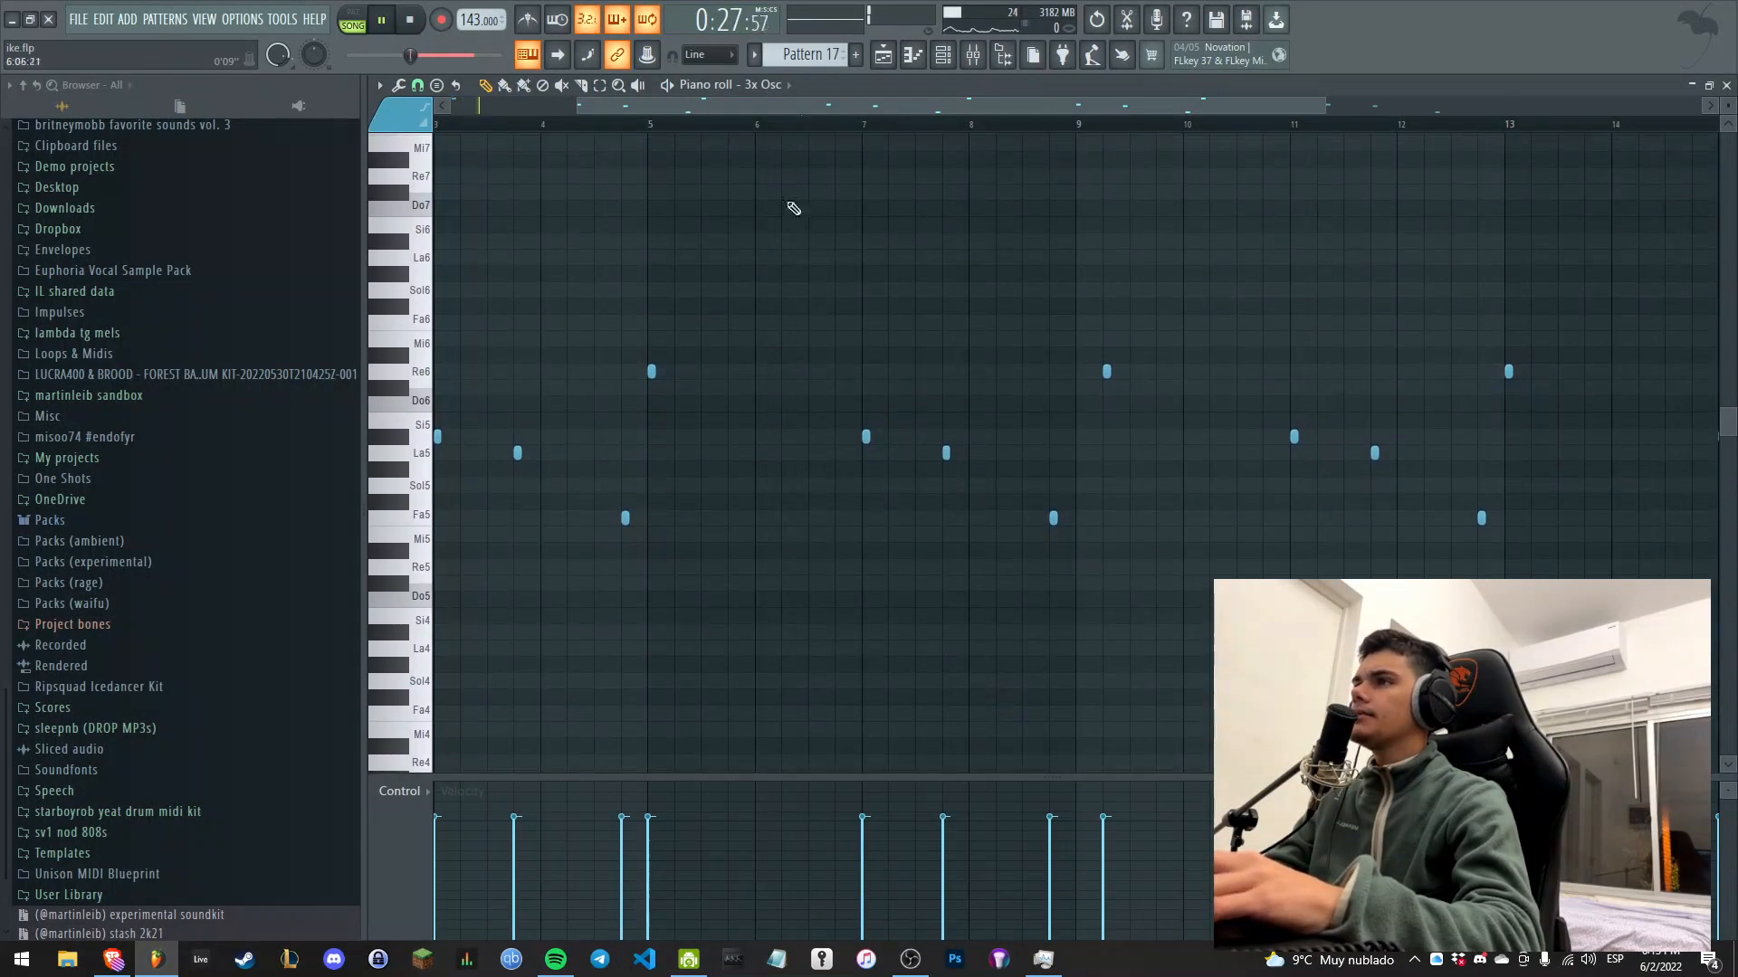
{"action": "key", "text": "space"}
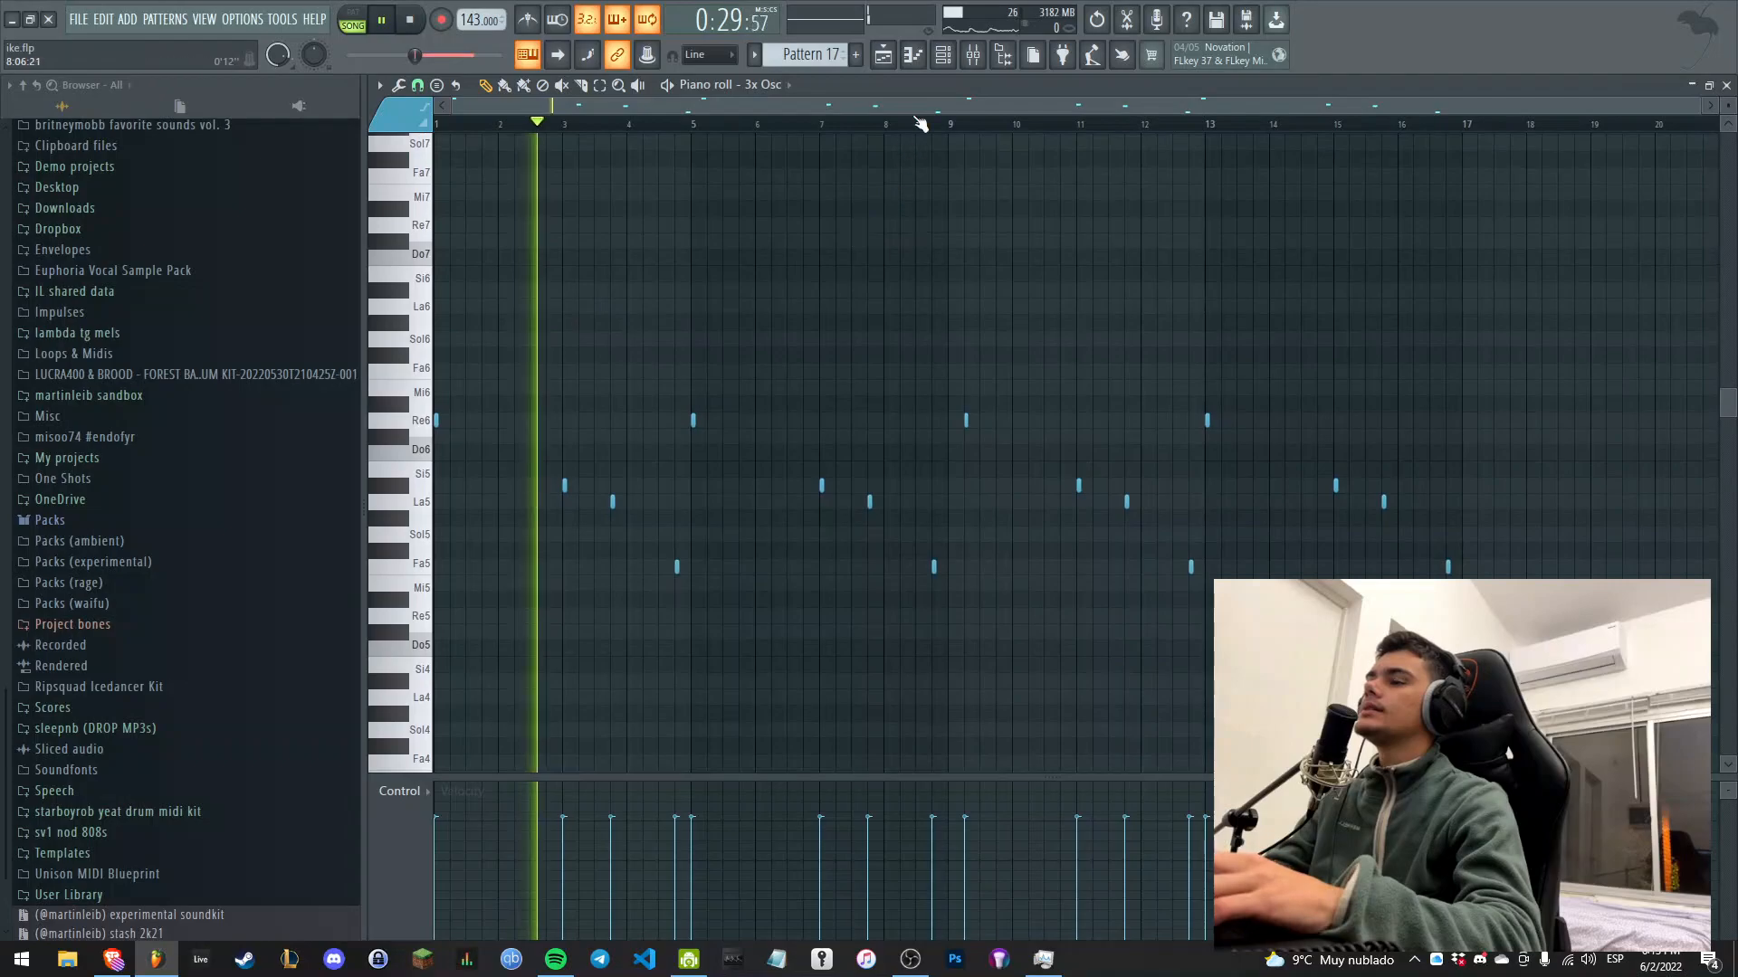
Inspect the 3x Osc channel's volume envelope and oscillator settings, and show its mixer insert 19.
{"action": "left_click", "coordinate": [943, 54]}
{"action": "left_click", "coordinate": [543, 629]}
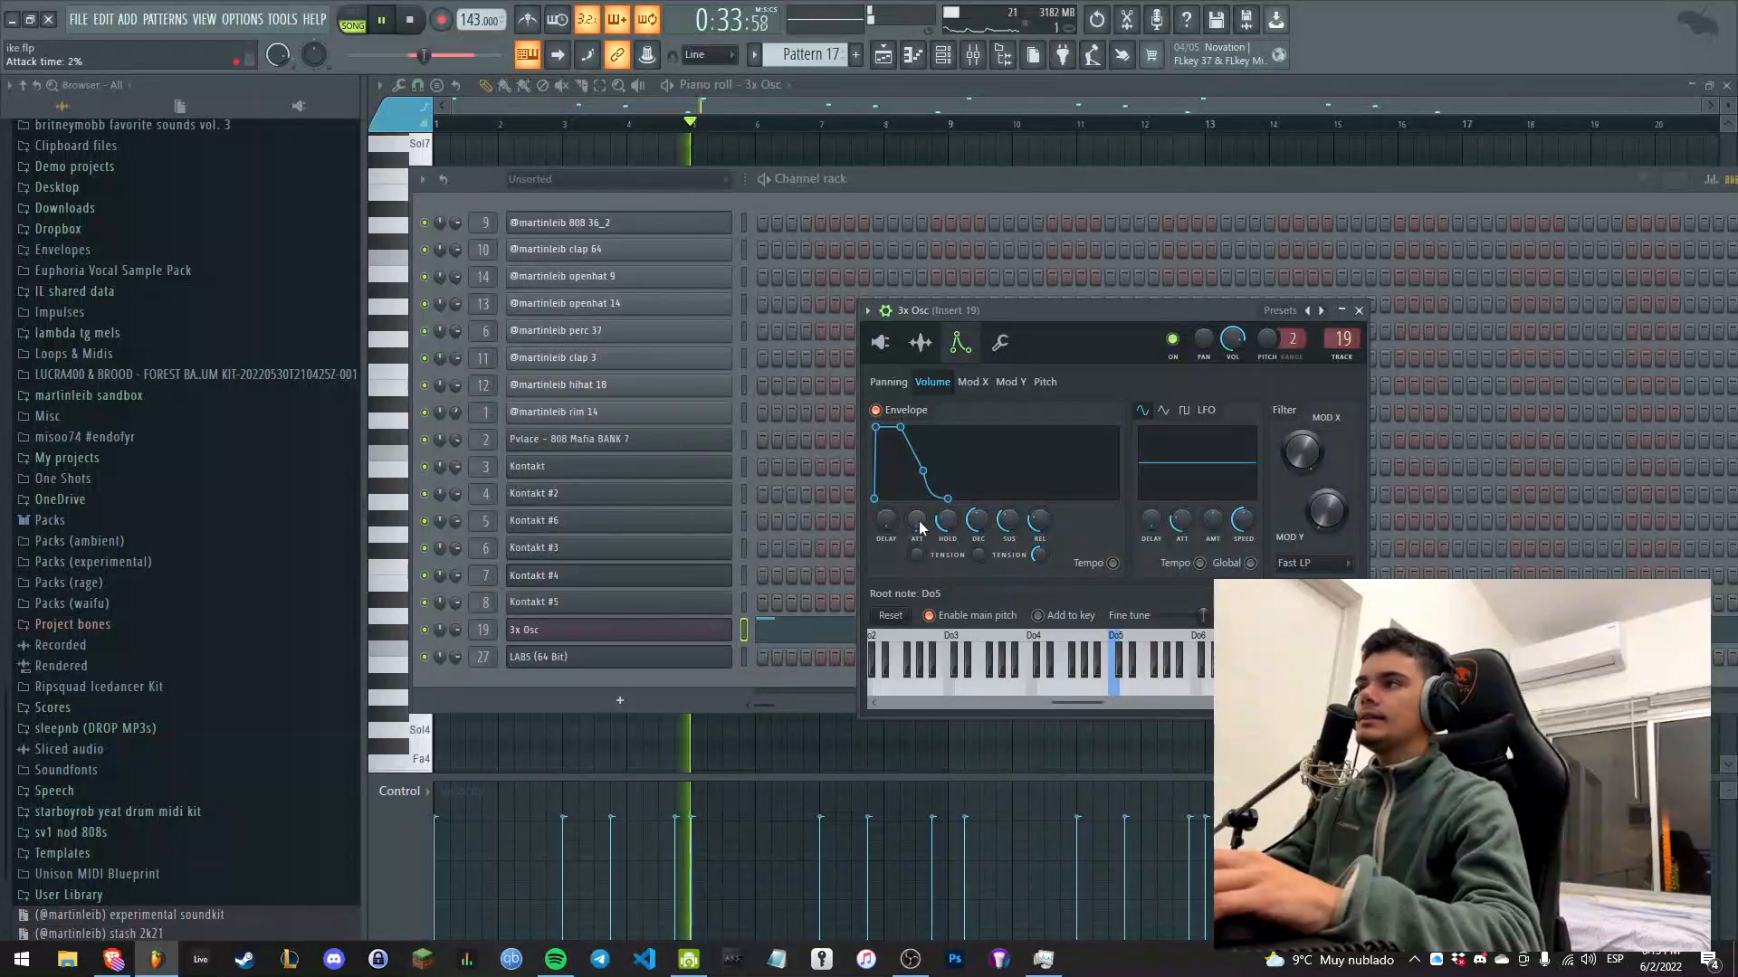
{"action": "left_click", "coordinate": [880, 342]}
{"action": "double_click", "coordinate": [1341, 340]}
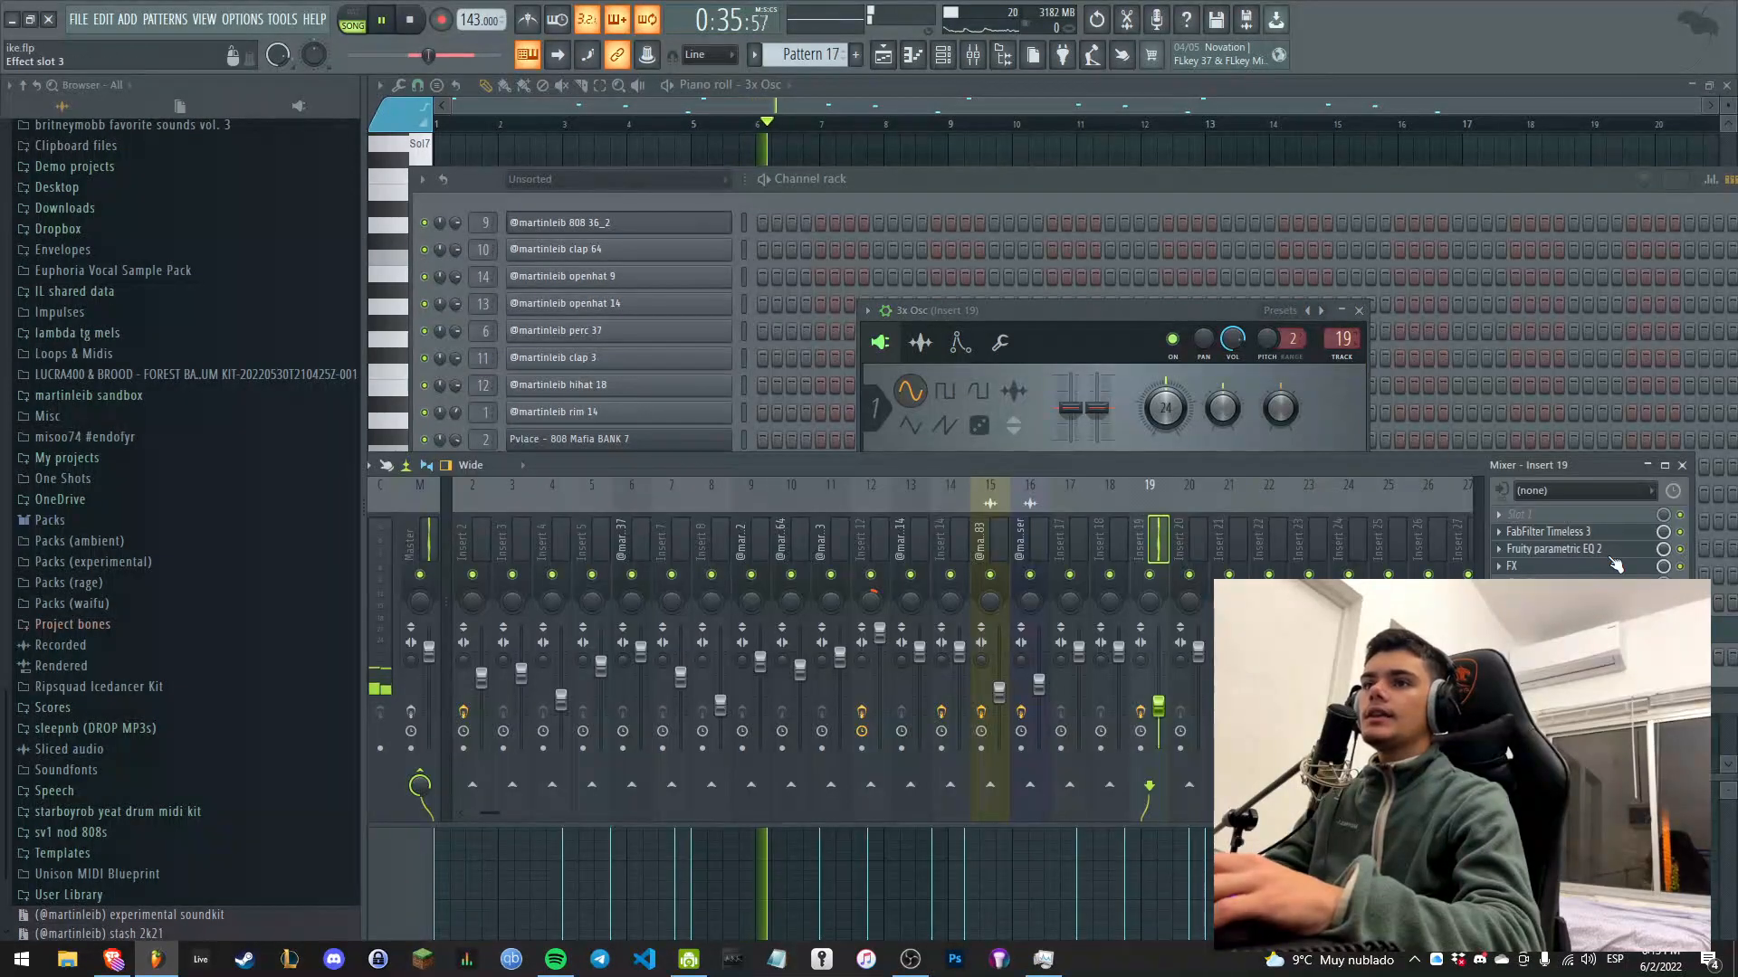
Open FabFilter Timeless 3 on insert 19, stop playback, and step its preset forward and back to Clean.
{"action": "left_click", "coordinate": [1582, 534]}
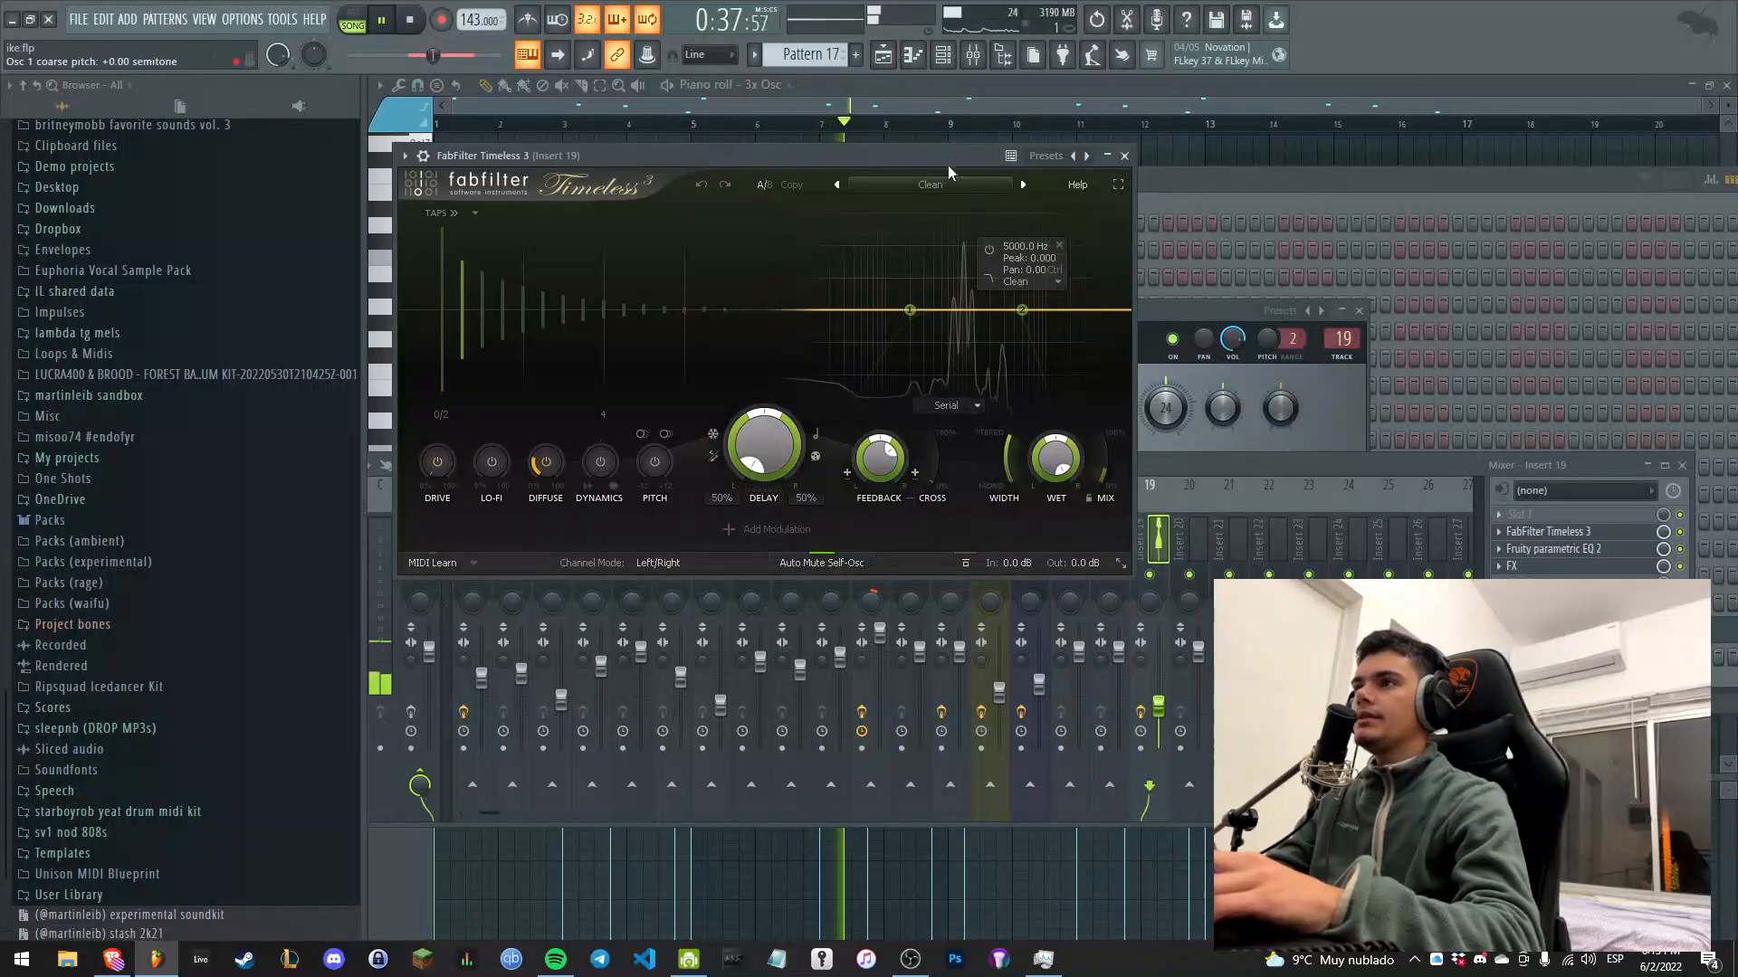
{"action": "left_click_drag", "start_coordinate": [1019, 172], "coordinate": [1000, 203]}
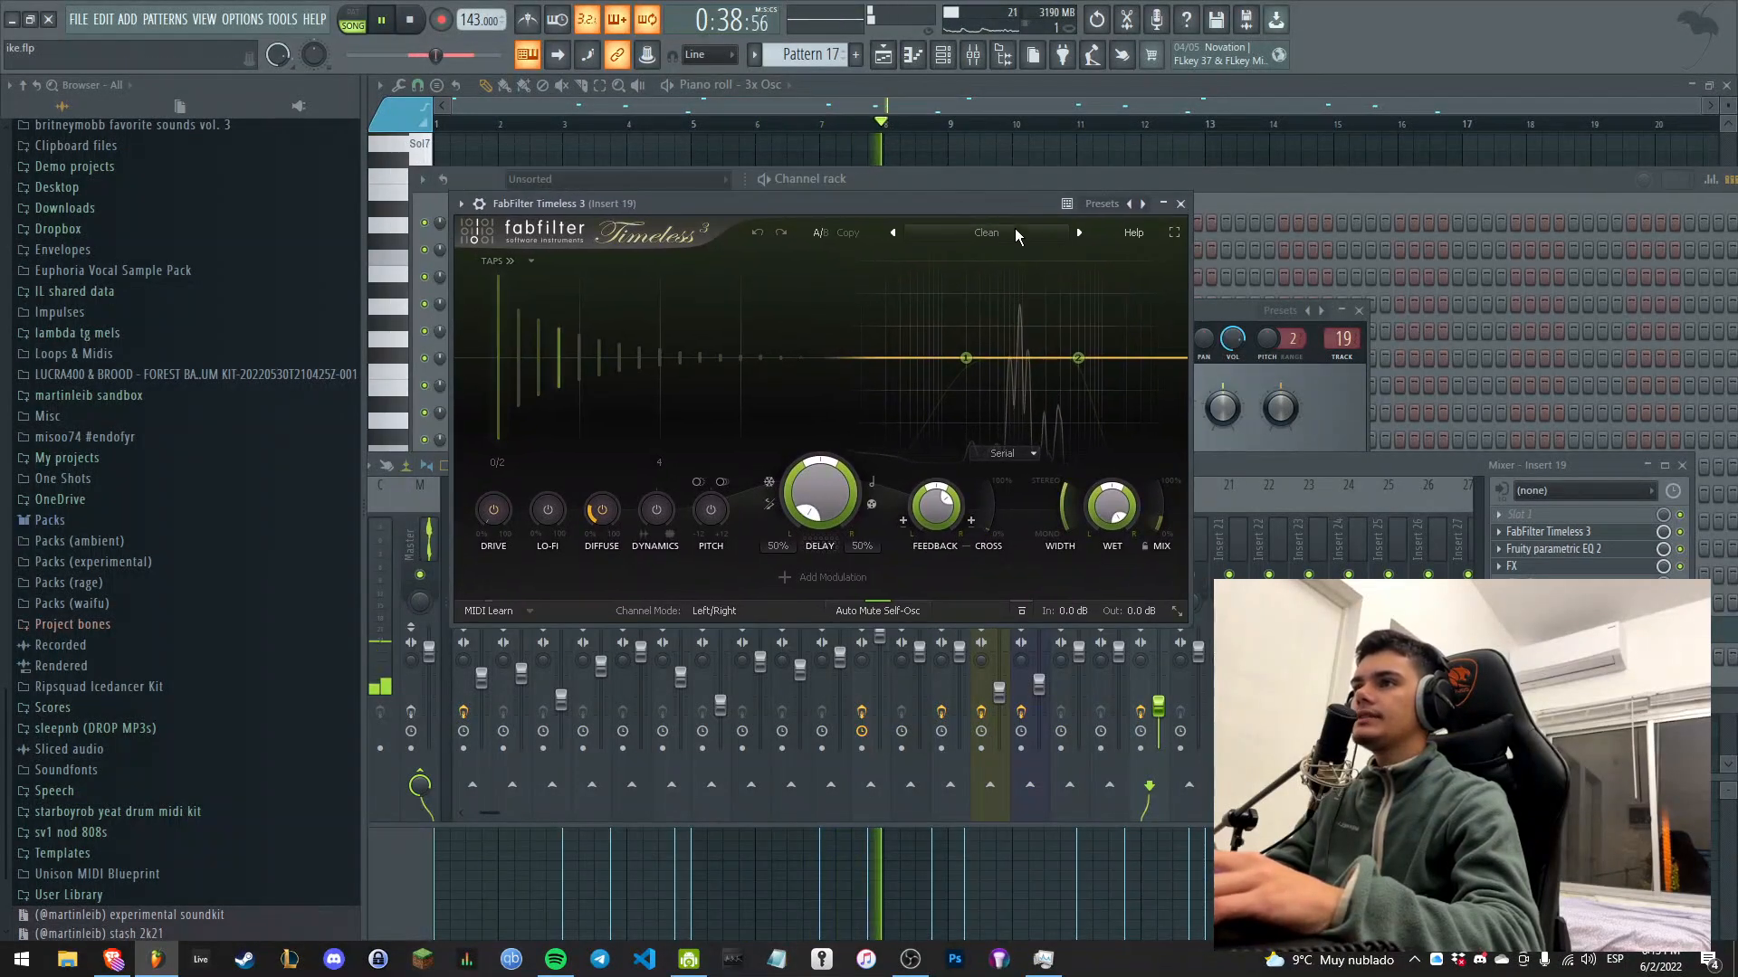
{"action": "key", "text": "space"}
{"action": "left_click", "coordinate": [1080, 233]}
{"action": "left_click", "coordinate": [893, 232]}
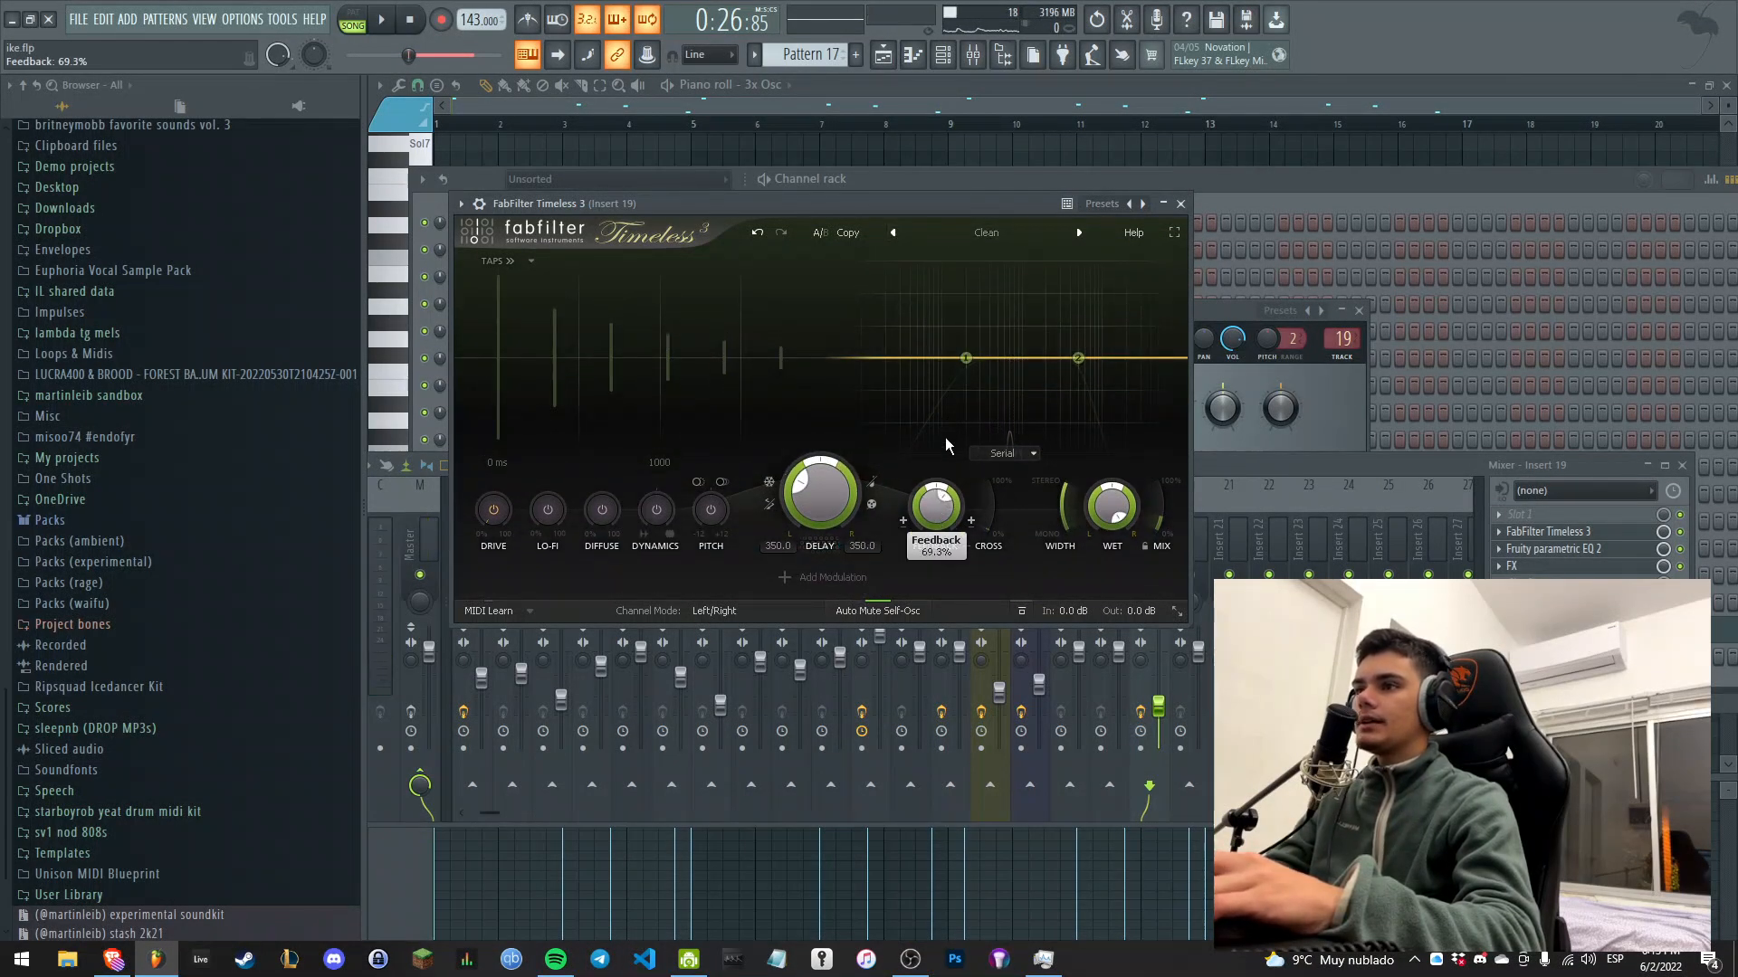
Set the Timeless 3 delay sync to 1/2 Note.
{"action": "left_click", "coordinate": [871, 482]}
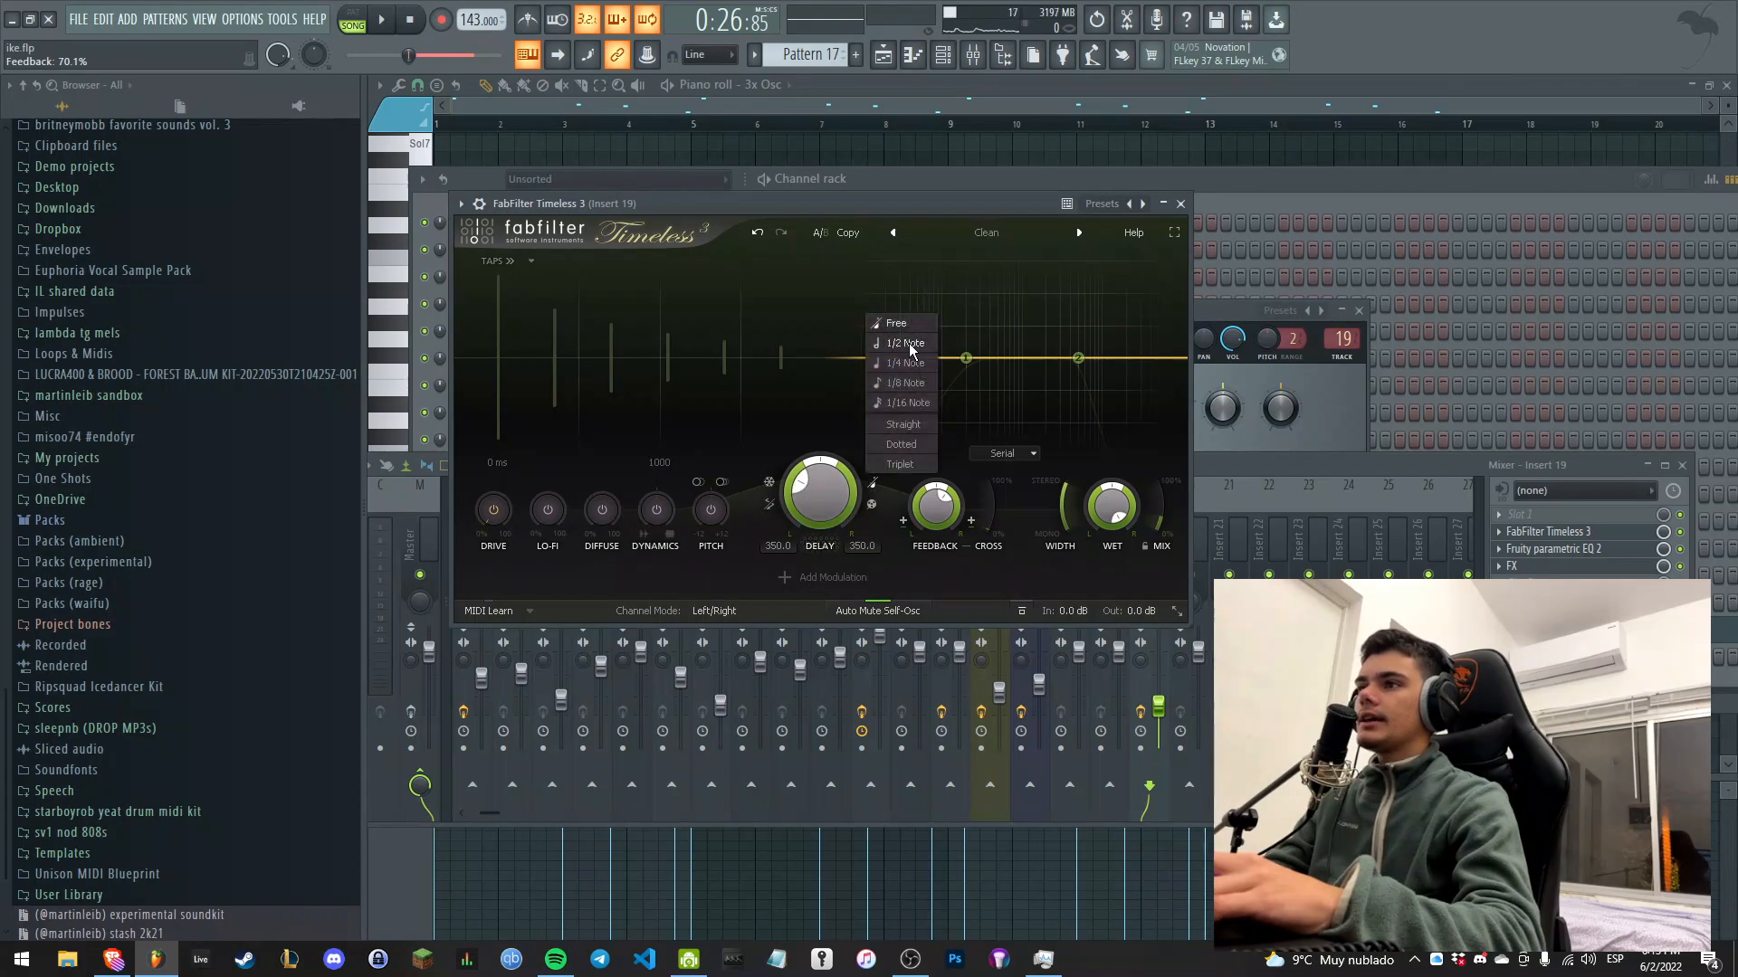
{"action": "left_click", "coordinate": [905, 343]}
{"action": "left_click", "coordinate": [872, 481]}
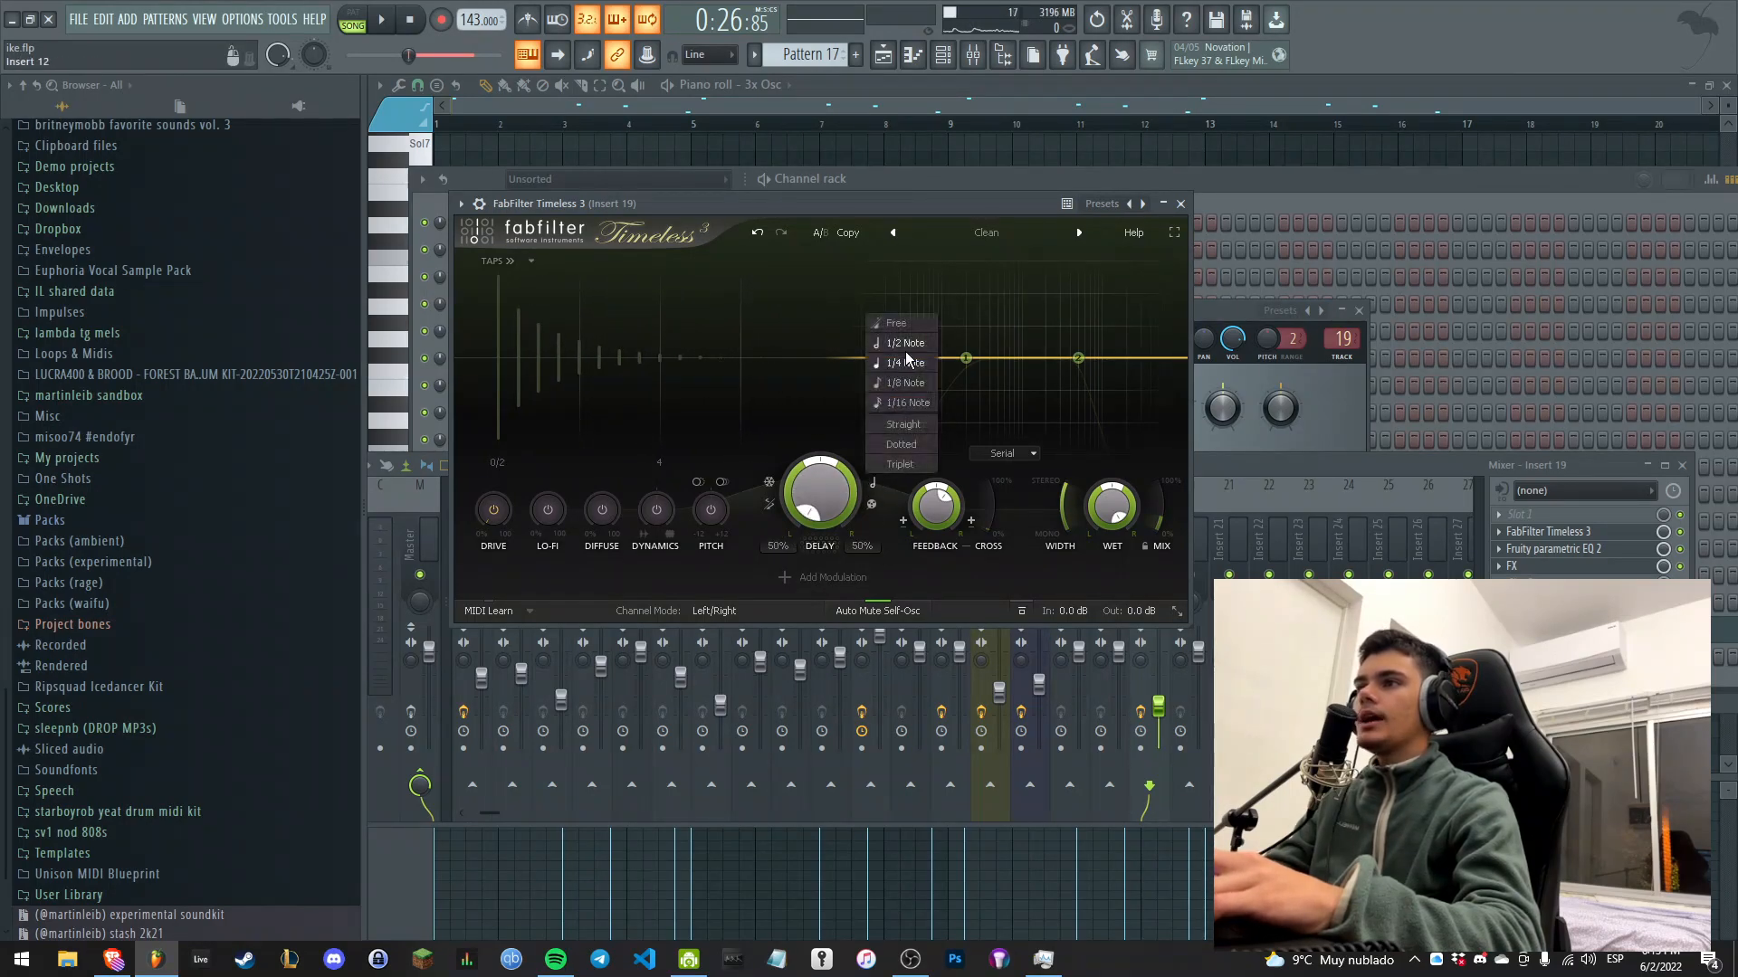
{"action": "left_click", "coordinate": [907, 347]}
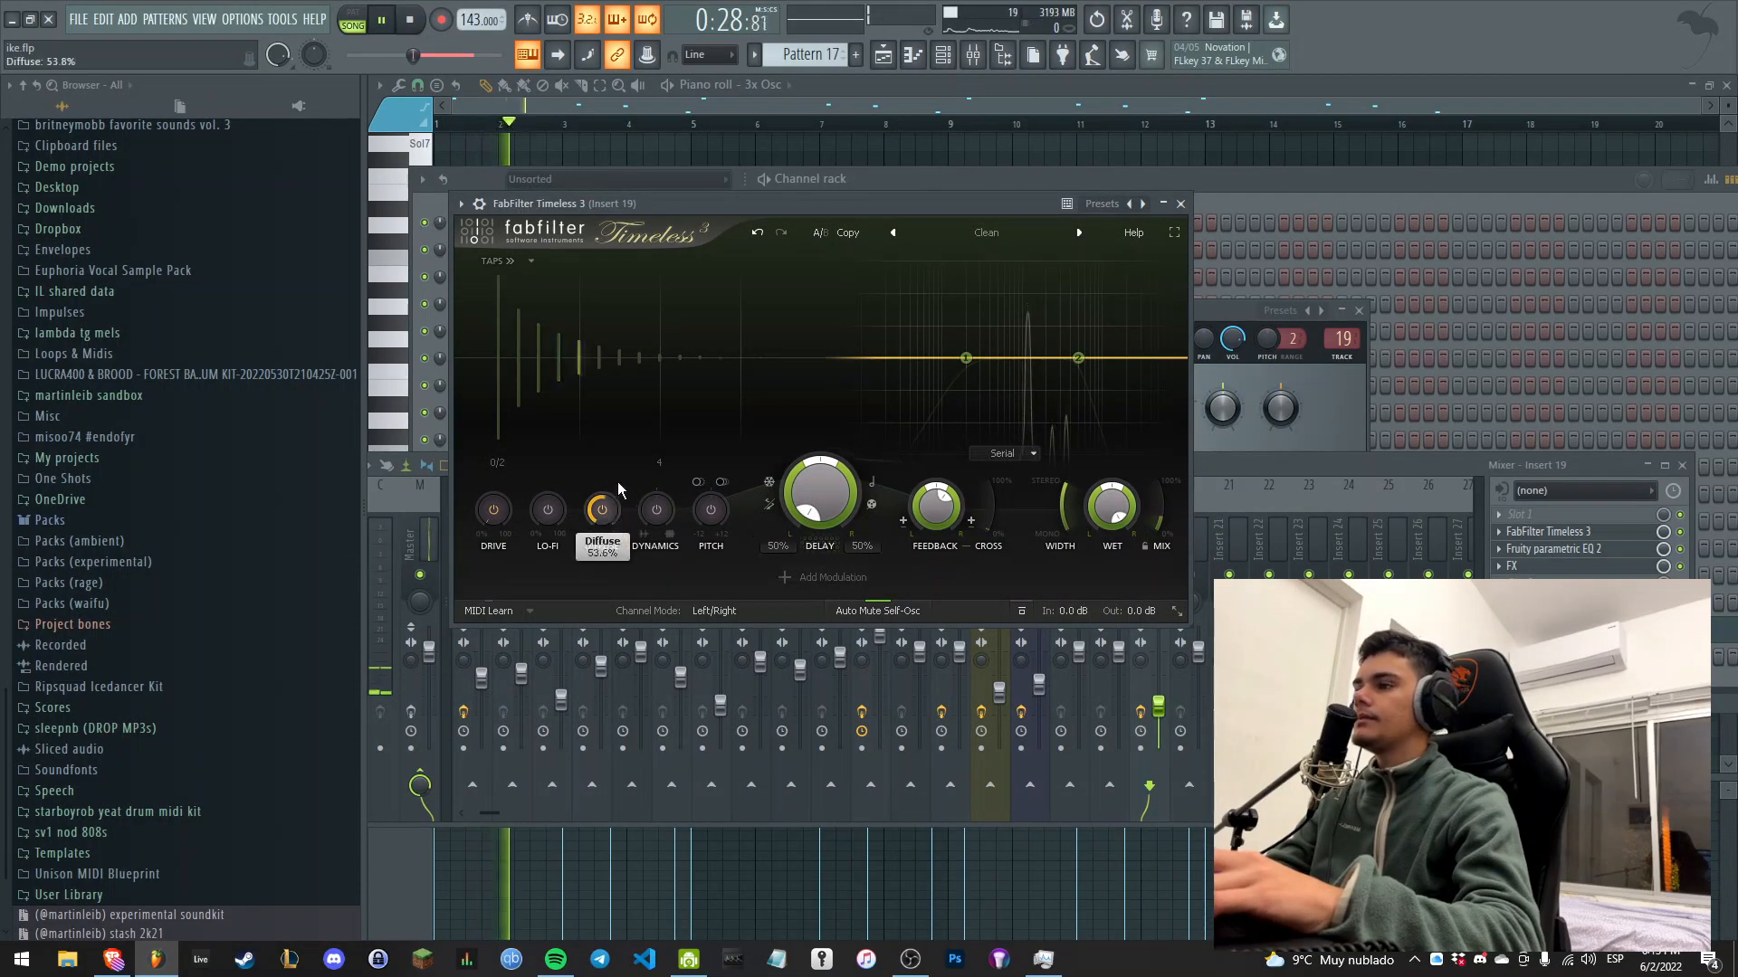
Set the Timeless 3 diffuse to about 45% and the mix to 32.5%, and adjust the feedback while the melody plays.
{"action": "left_click_drag", "start_coordinate": [661, 373], "coordinate": [679, 458]}
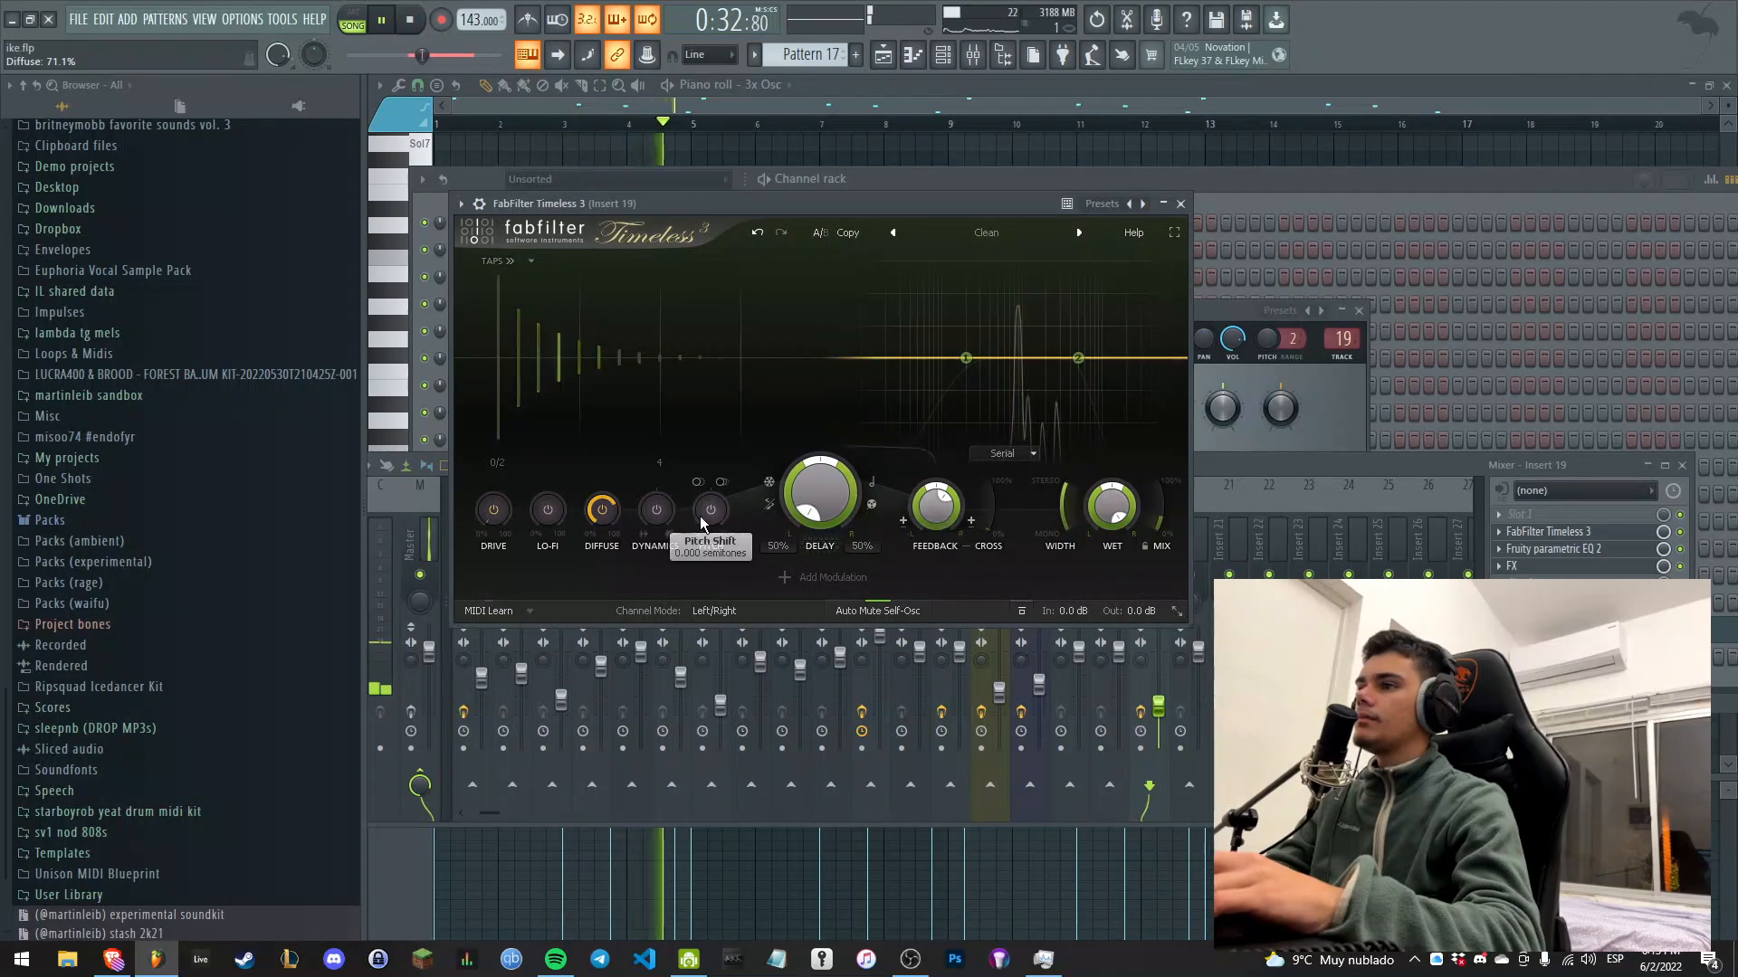
{"action": "left_click_drag", "start_coordinate": [613, 511], "coordinate": [615, 523]}
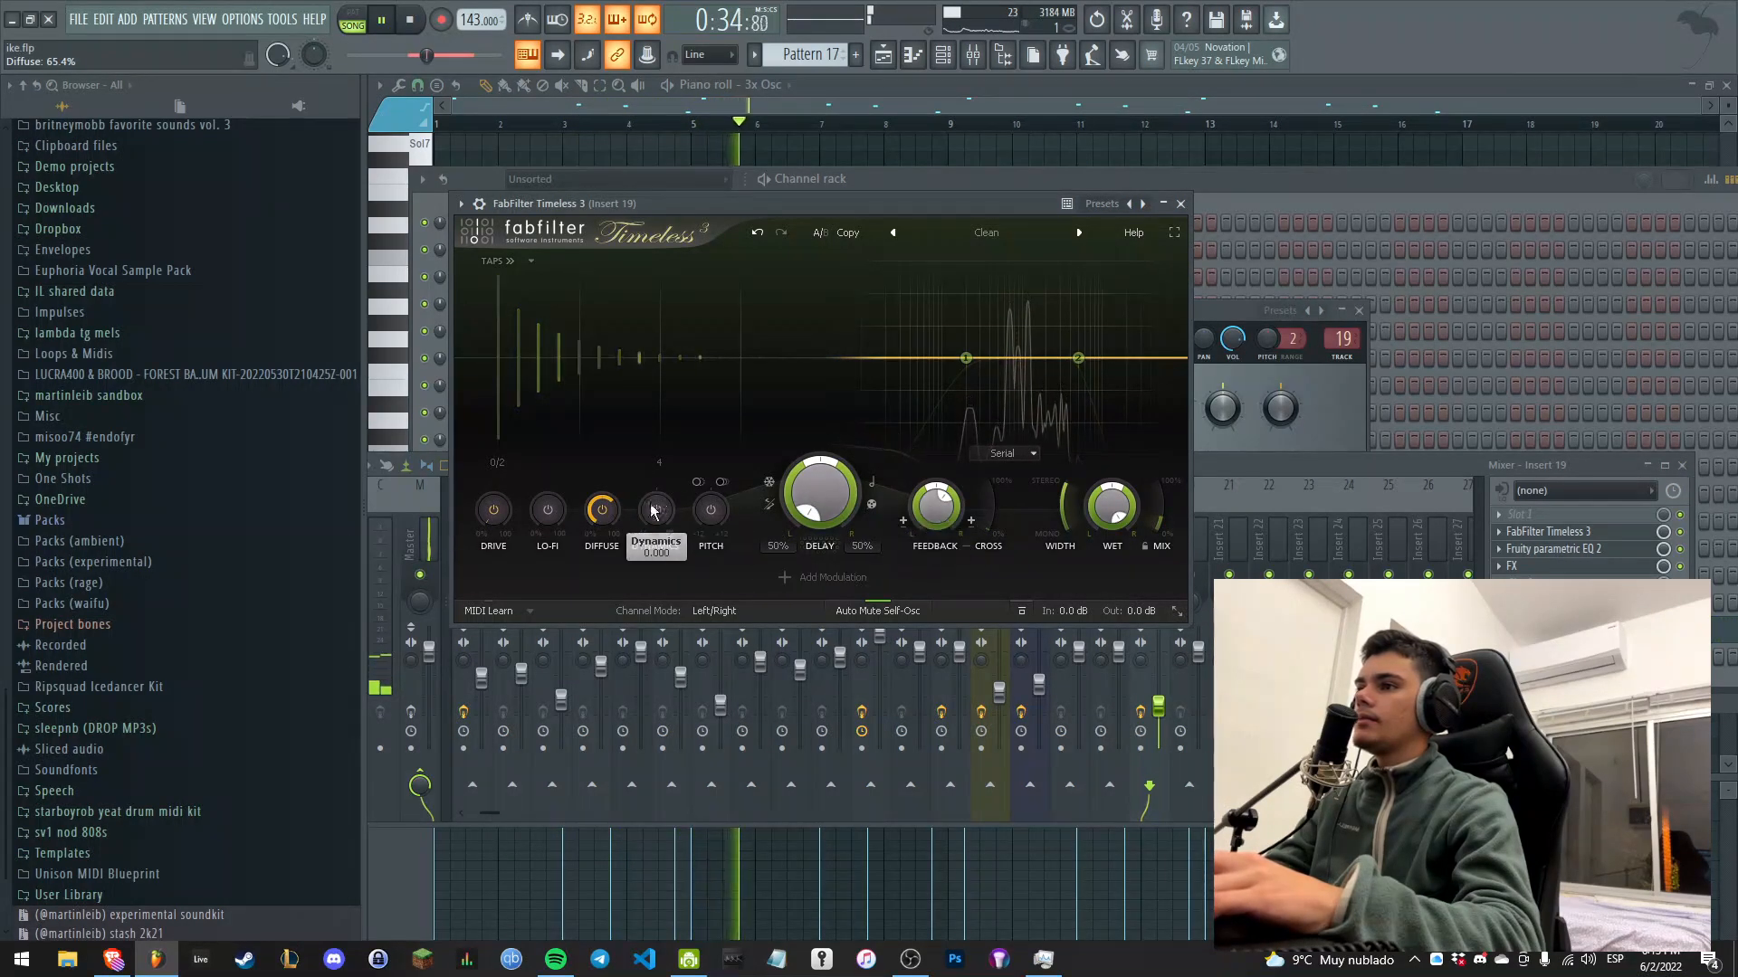
{"action": "left_click_drag", "start_coordinate": [1162, 519], "coordinate": [1165, 516]}
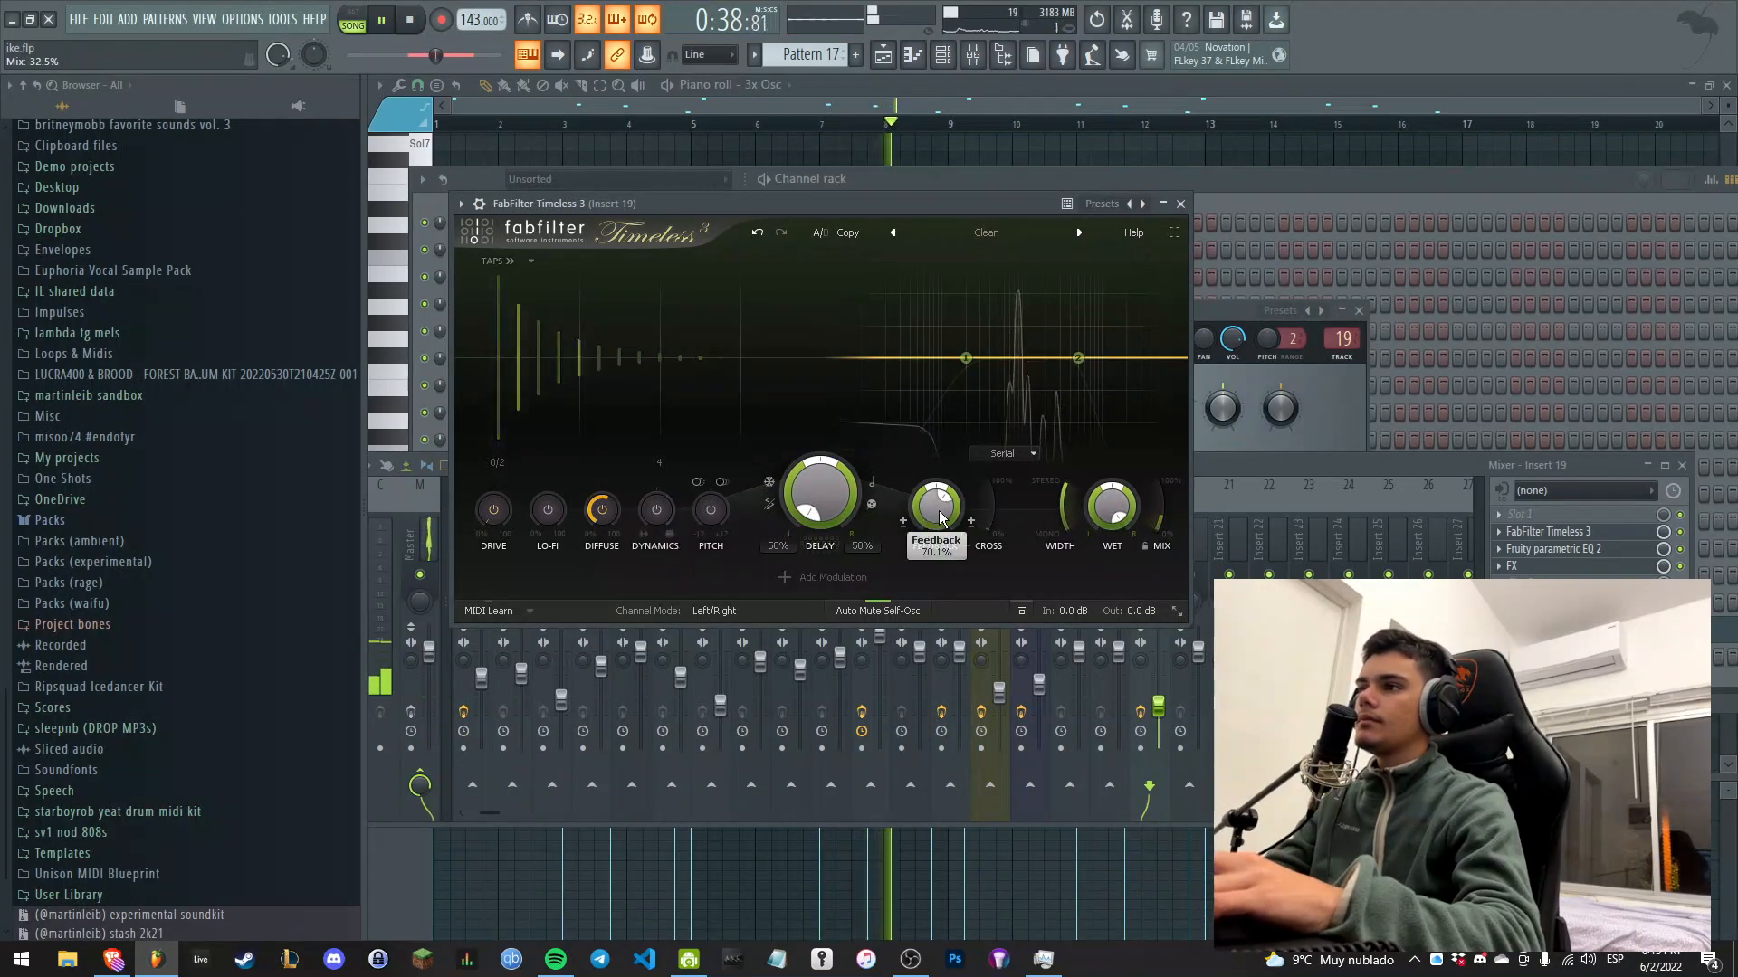
{"action": "left_click_drag", "start_coordinate": [943, 509], "coordinate": [942, 522]}
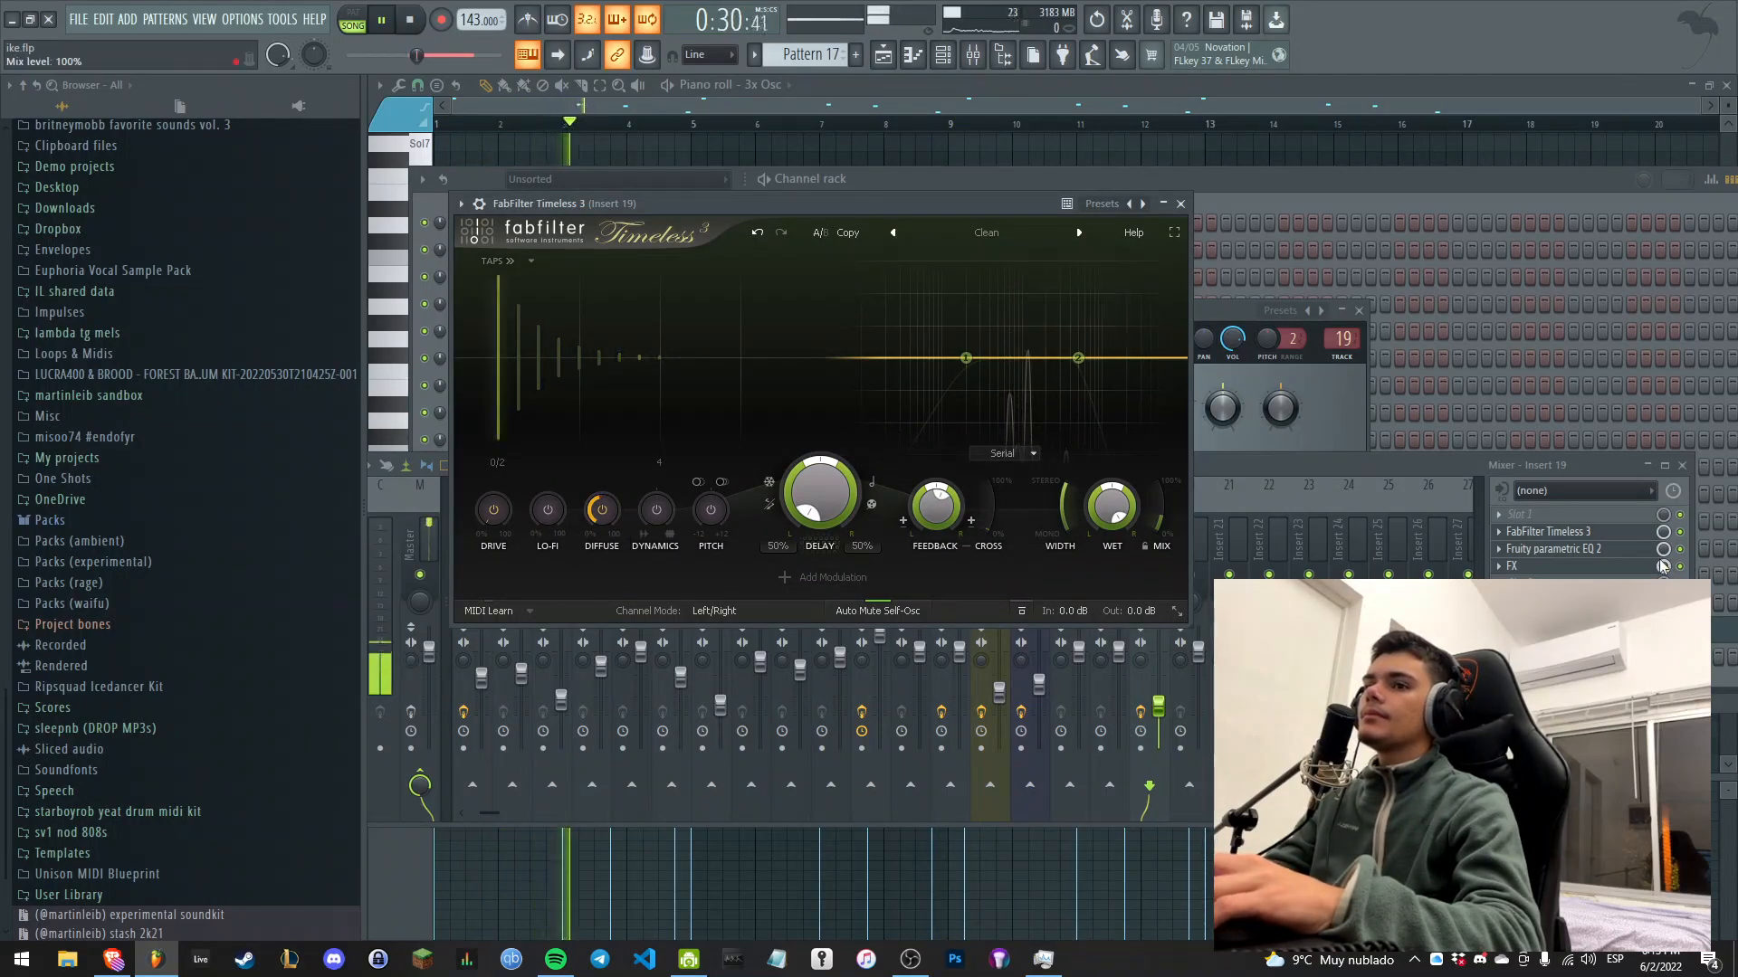
{"action": "left_click_drag", "start_coordinate": [599, 500], "coordinate": [599, 510]}
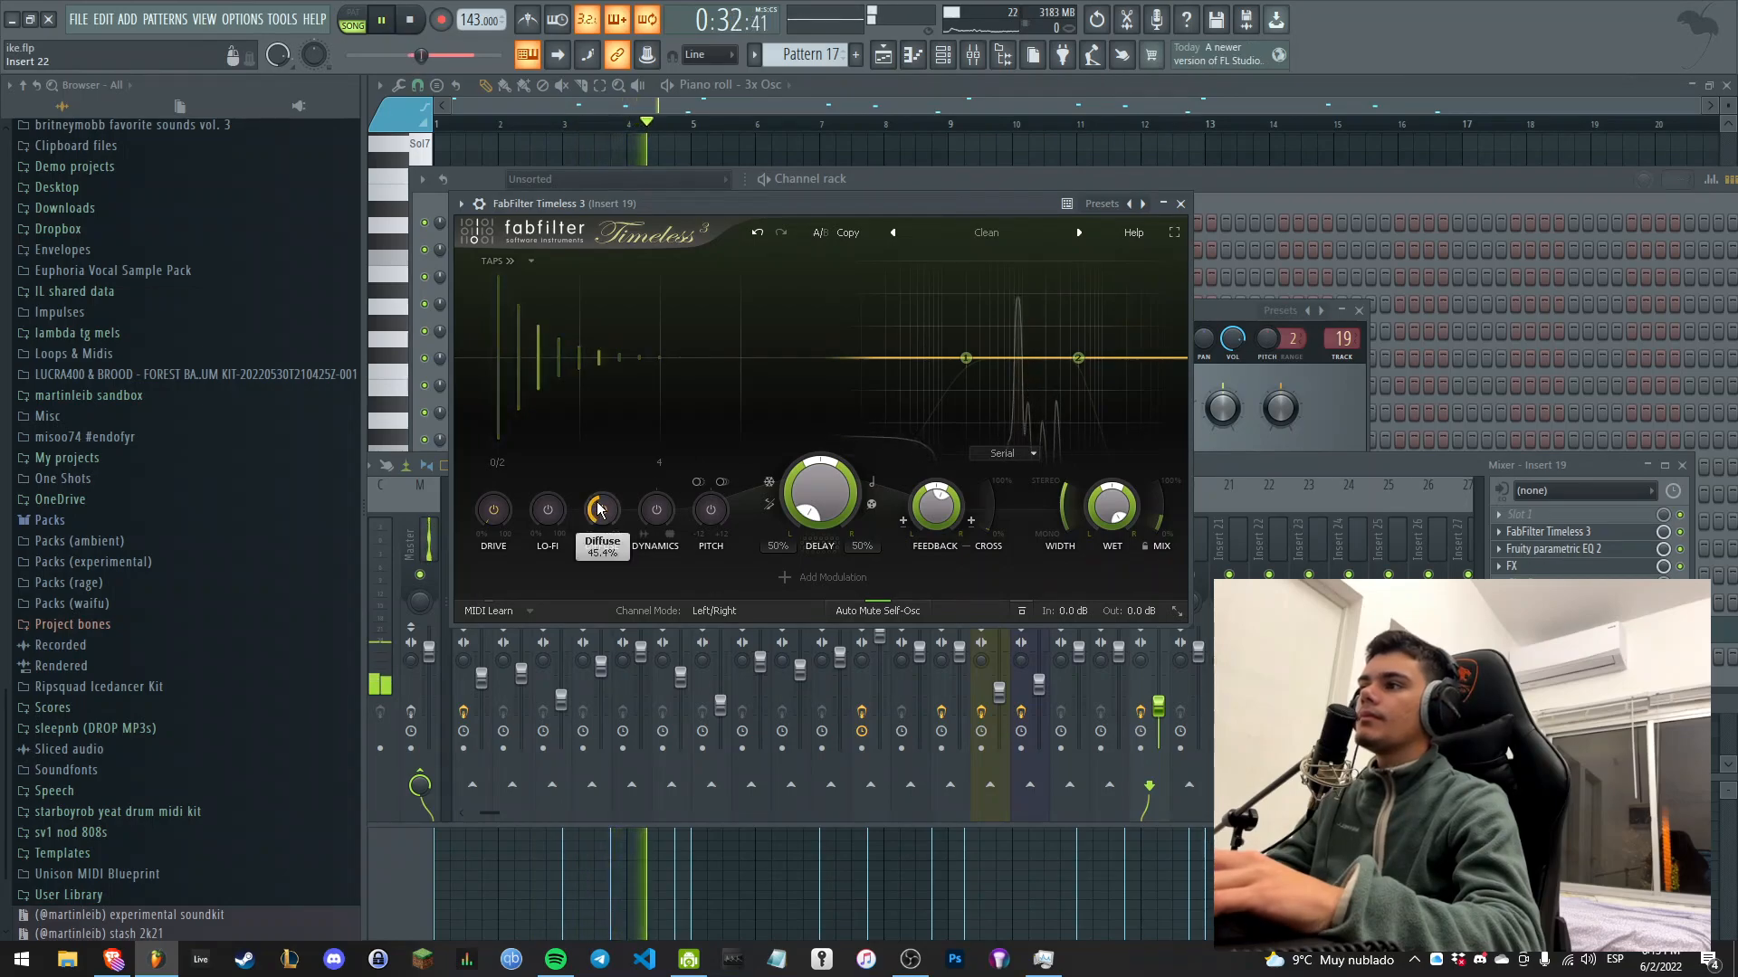
{"action": "key", "text": "space"}
Examine the Fruity parametric EQ 2 curve and the Effector's flanger settings on insert 19.
{"action": "left_click", "coordinate": [1604, 518]}
{"action": "left_click", "coordinate": [1599, 552]}
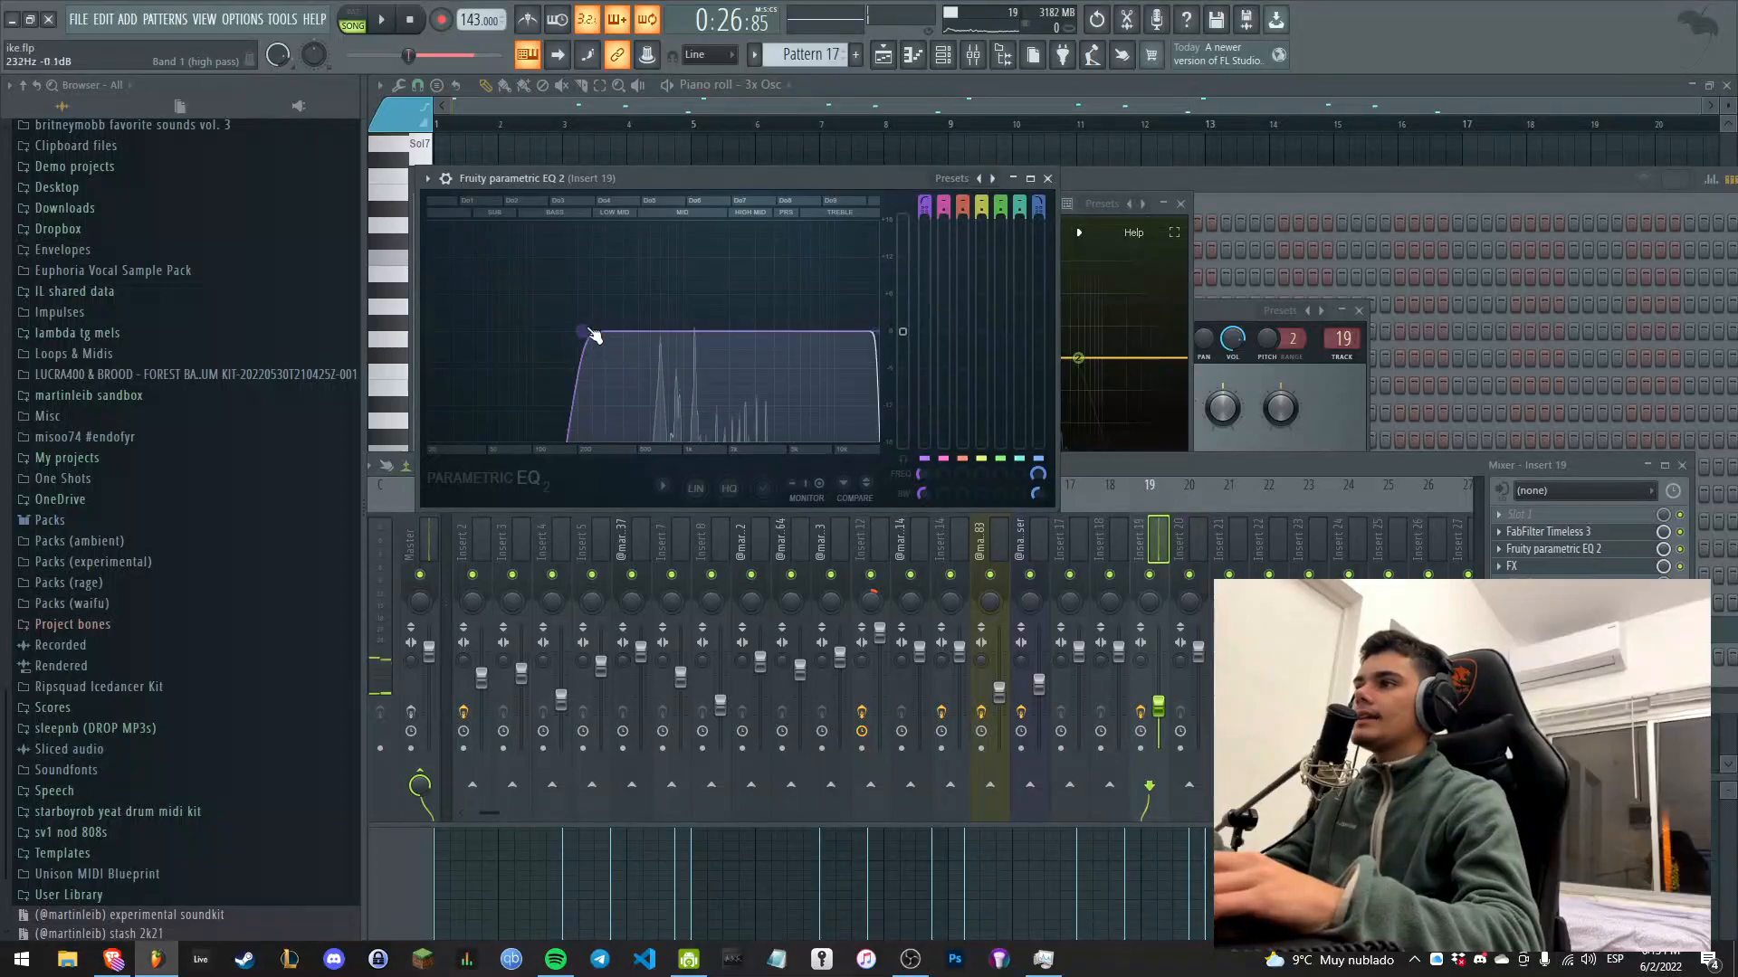
{"action": "left_click", "coordinate": [1526, 568]}
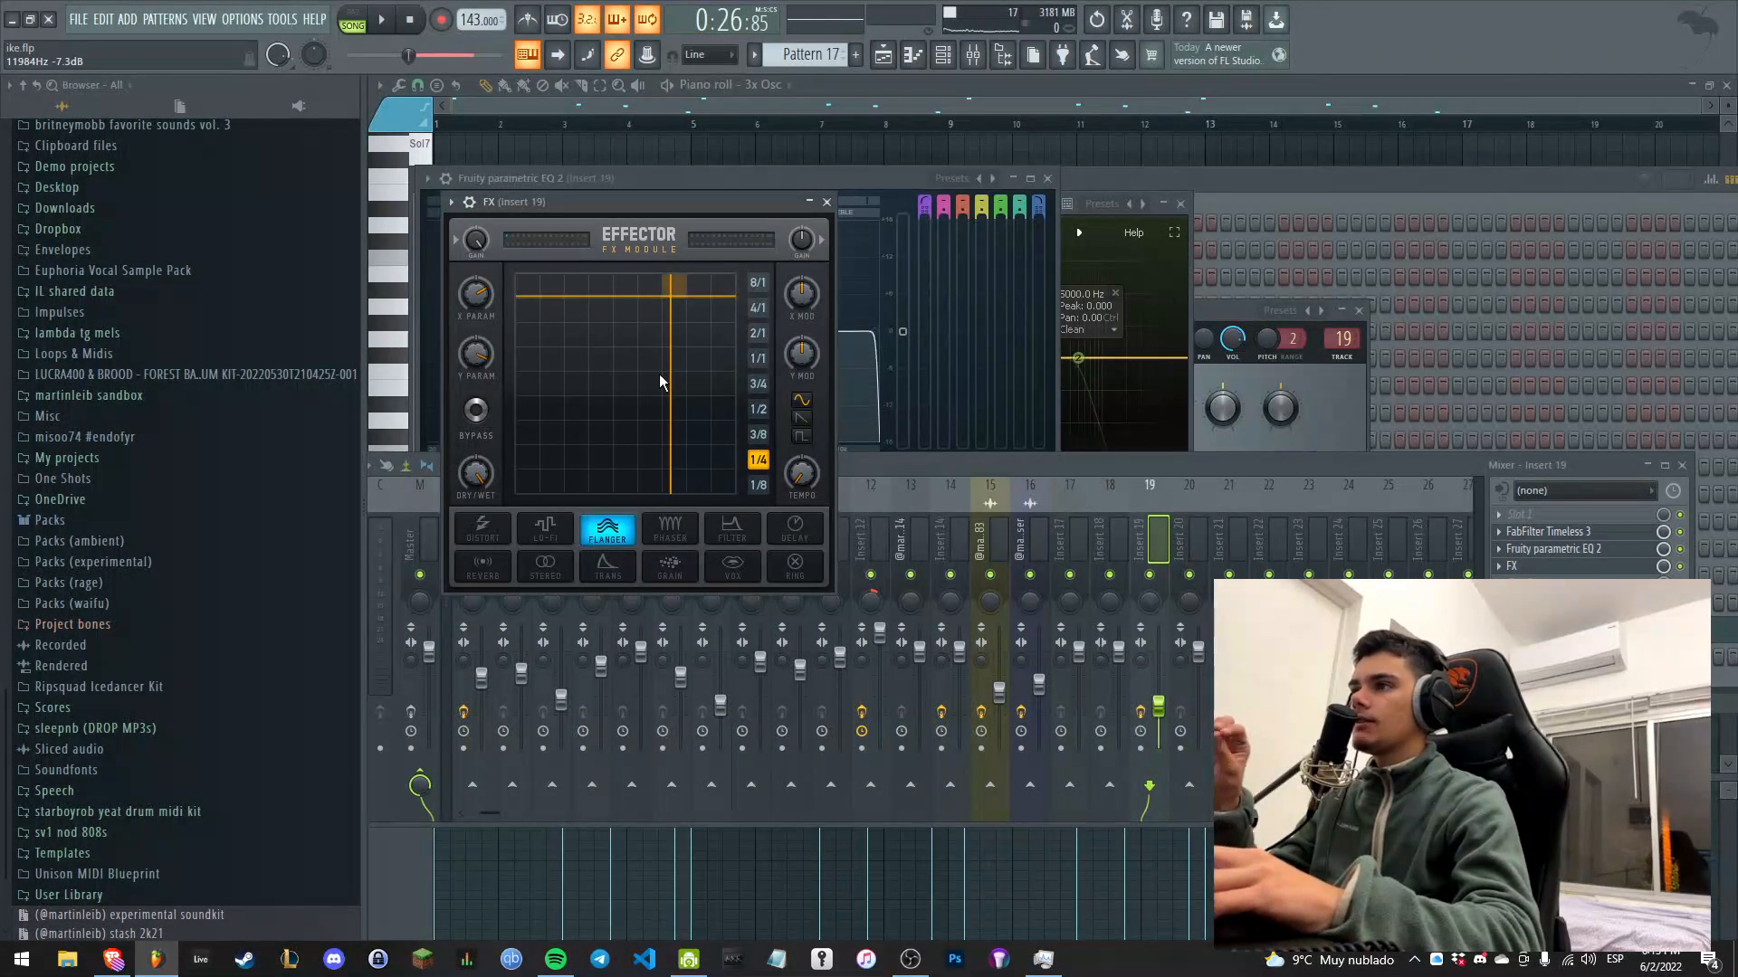
Disable the FX slot on insert 19, play the melody without the flanger, and return to the piano roll.
{"action": "left_click", "coordinate": [1684, 575]}
{"action": "key", "text": "space"}
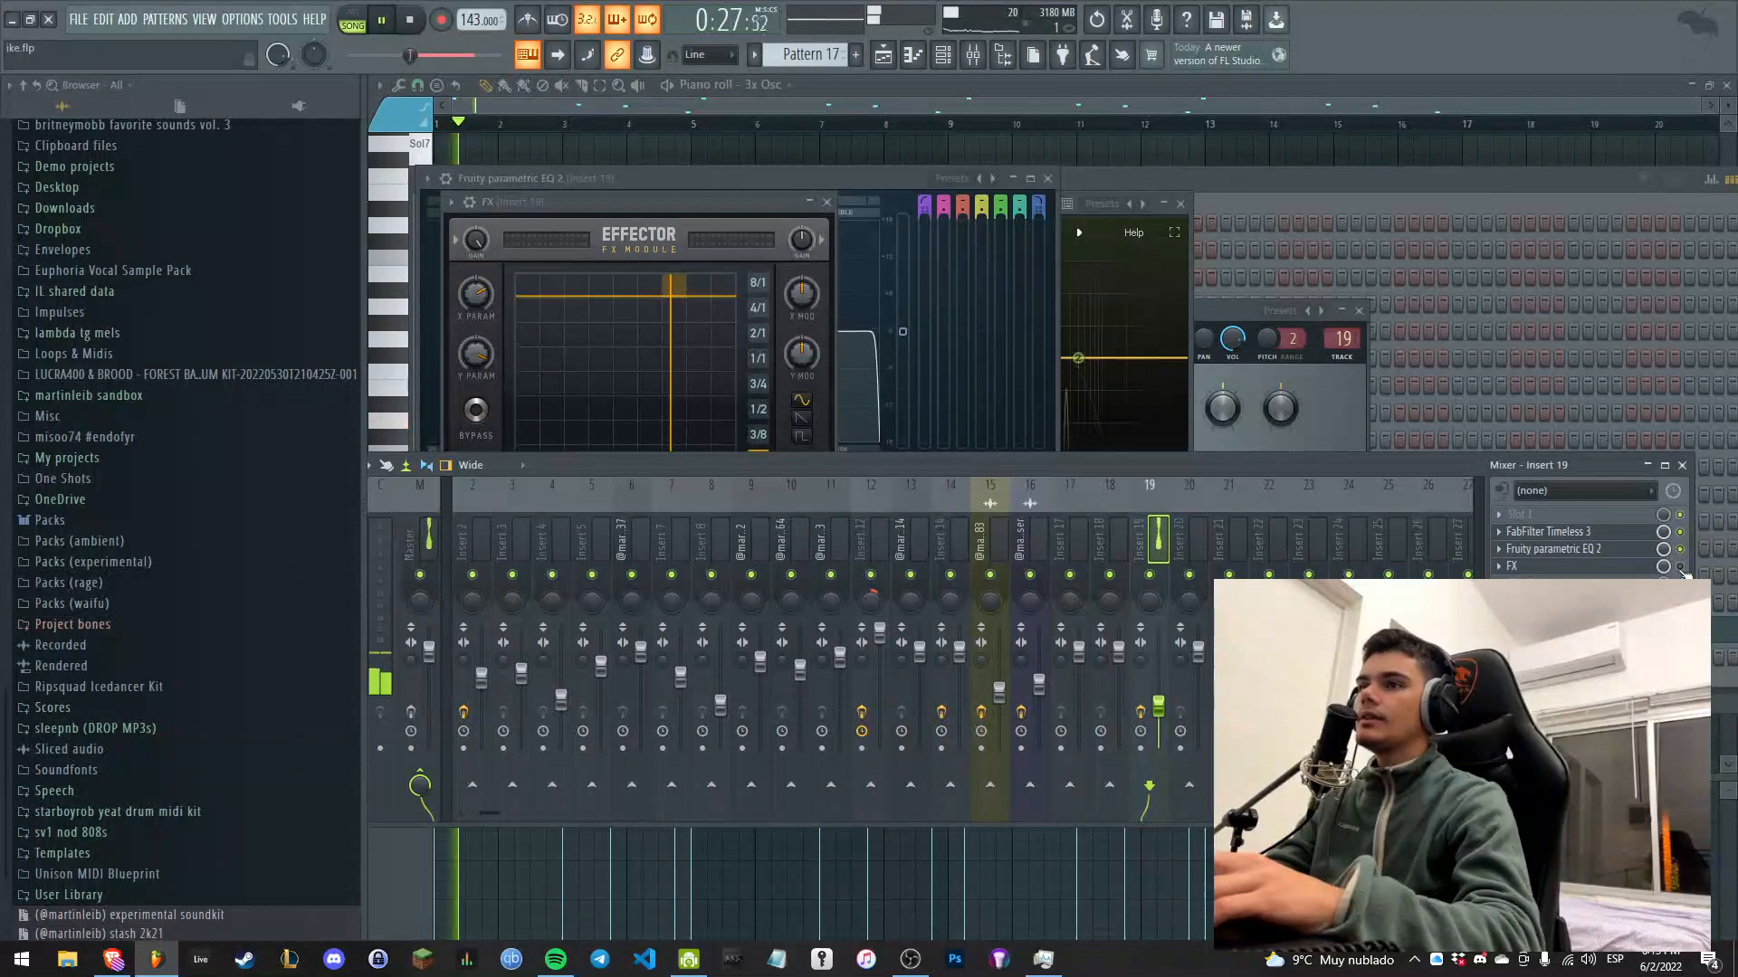
{"action": "right_click", "coordinate": [1294, 147]}
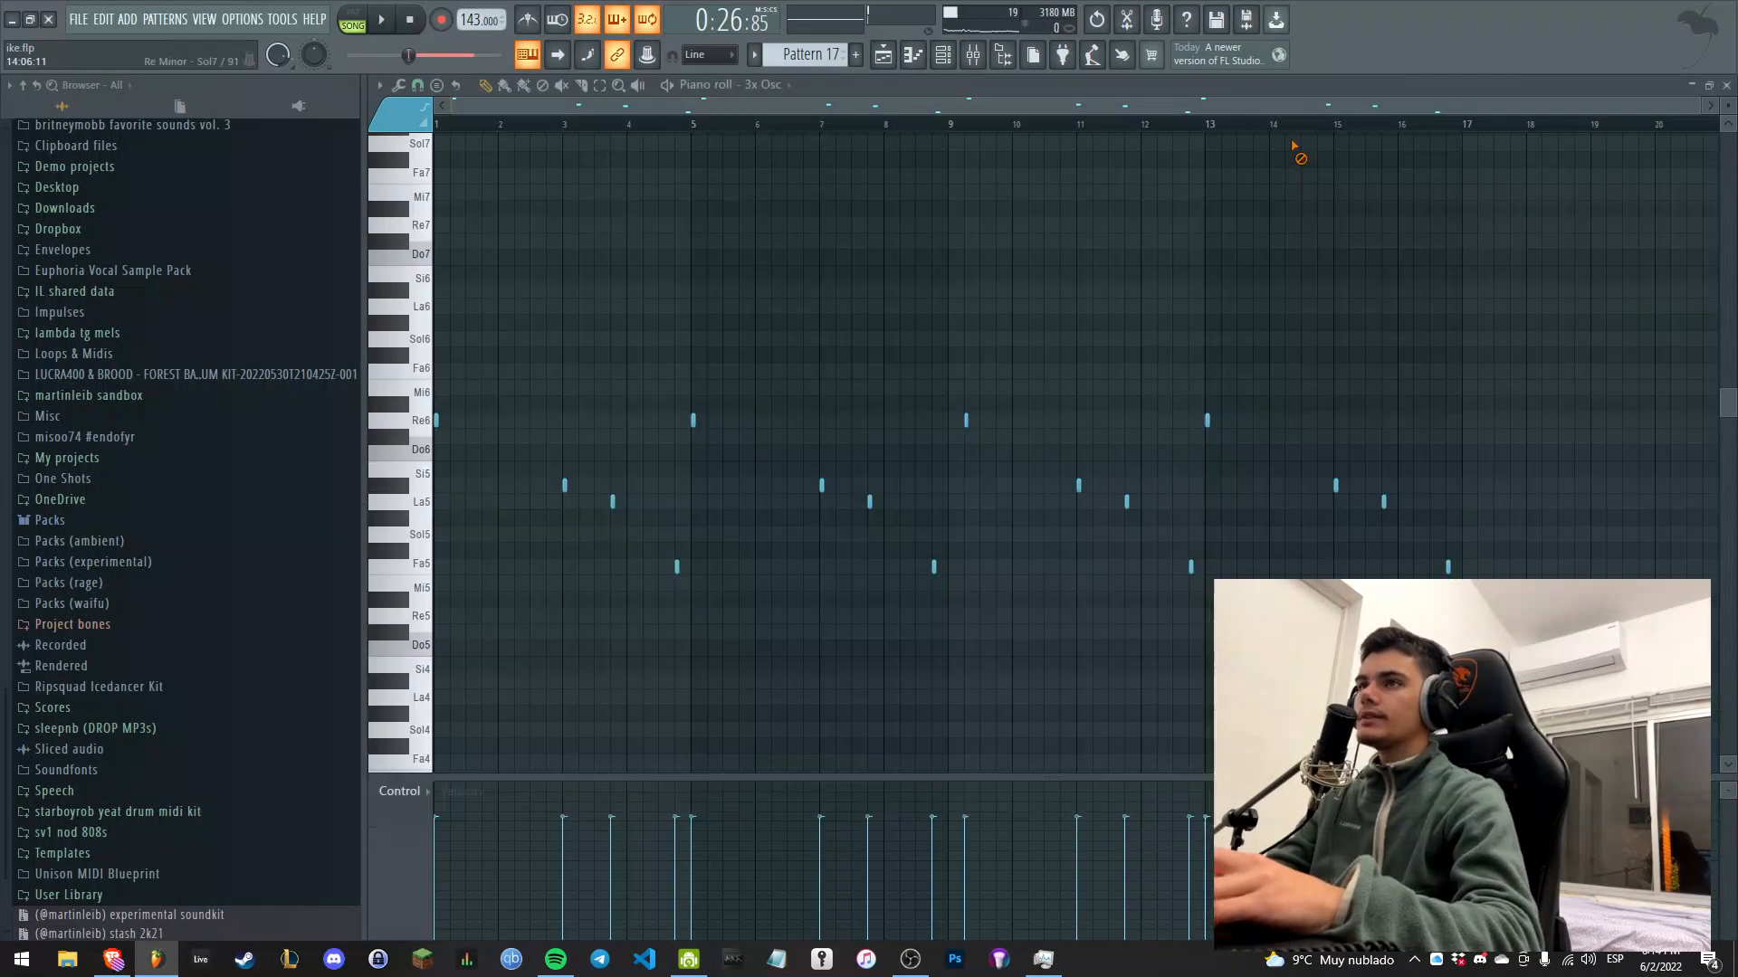
Return to the playlist and check the ongoing recording in OBS.
{"action": "left_click", "coordinate": [884, 57]}
{"action": "scroll", "coordinate": [1120, 725], "scroll_direction": "up", "scroll_amount": 4}
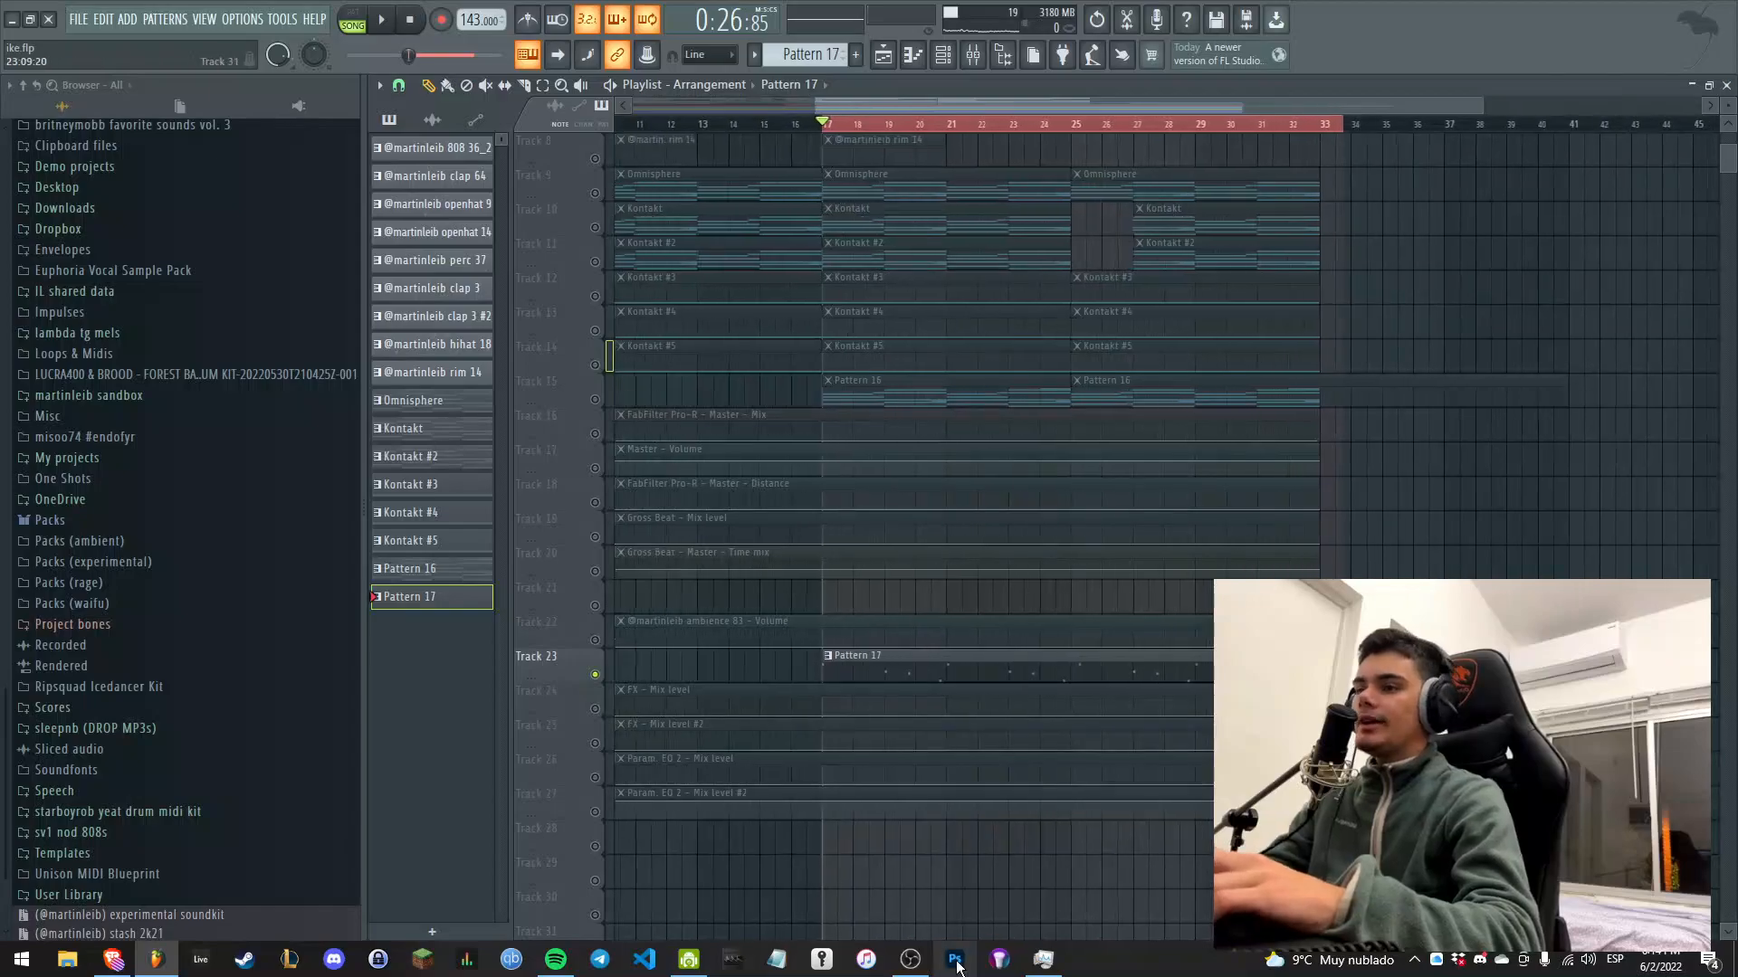
{"action": "left_click", "coordinate": [913, 959]}
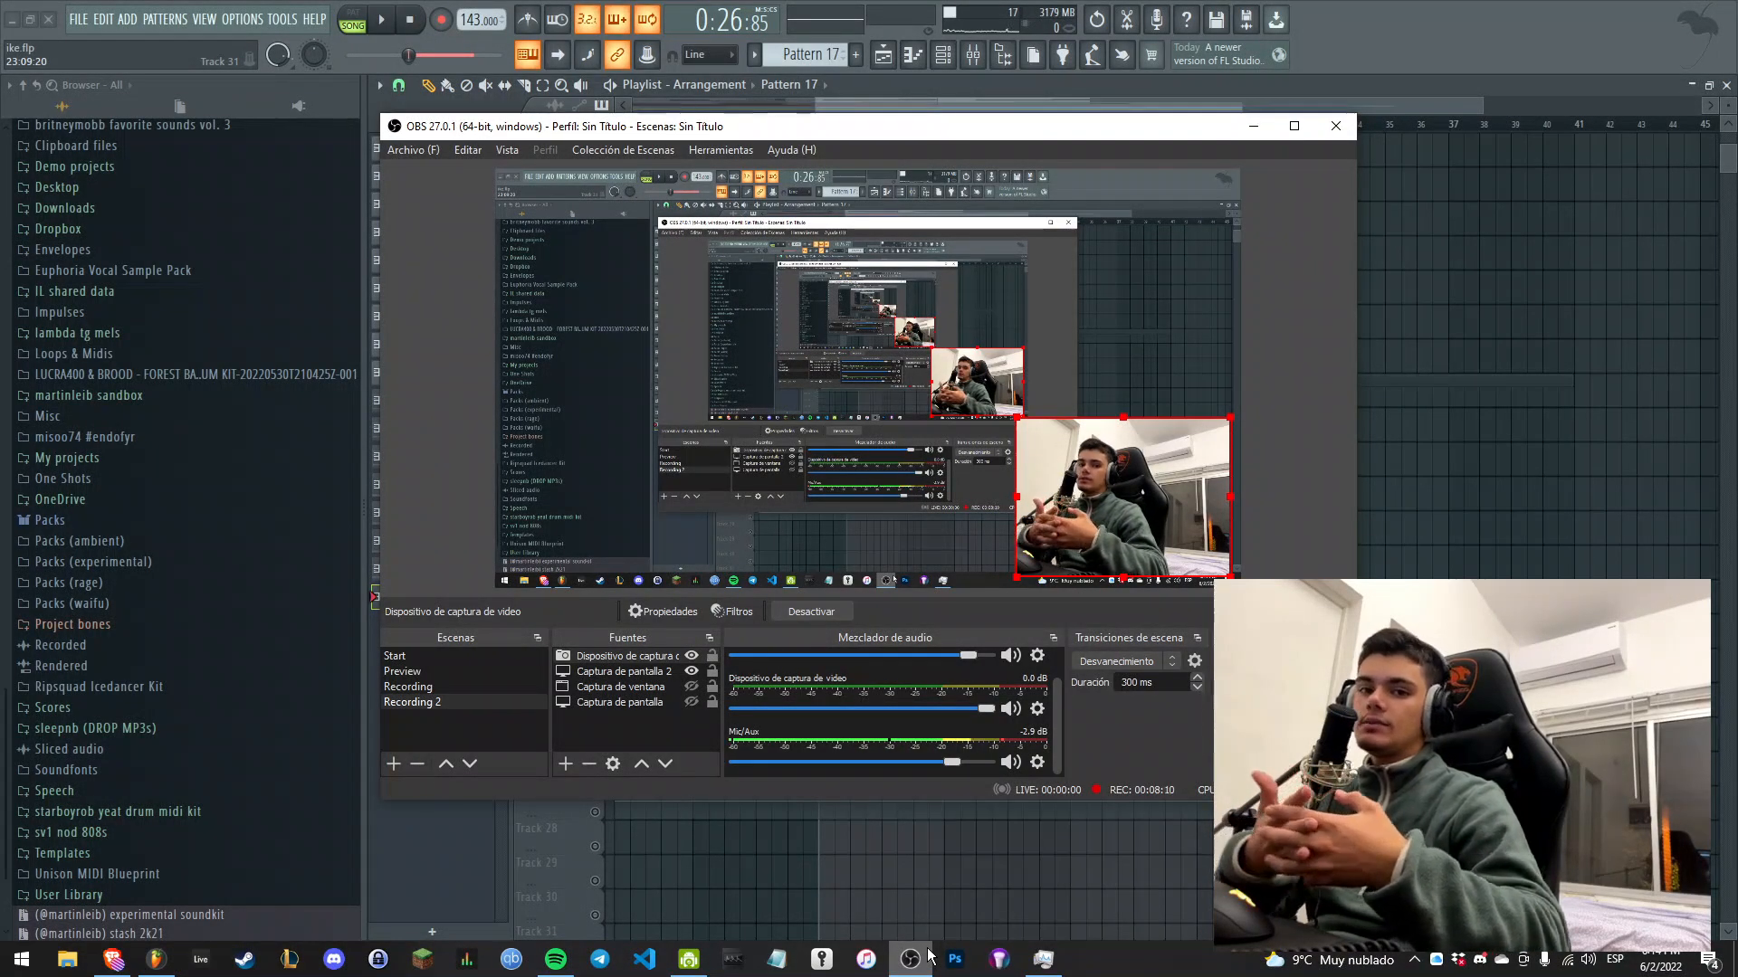
{"action": "left_click", "coordinate": [910, 959]}
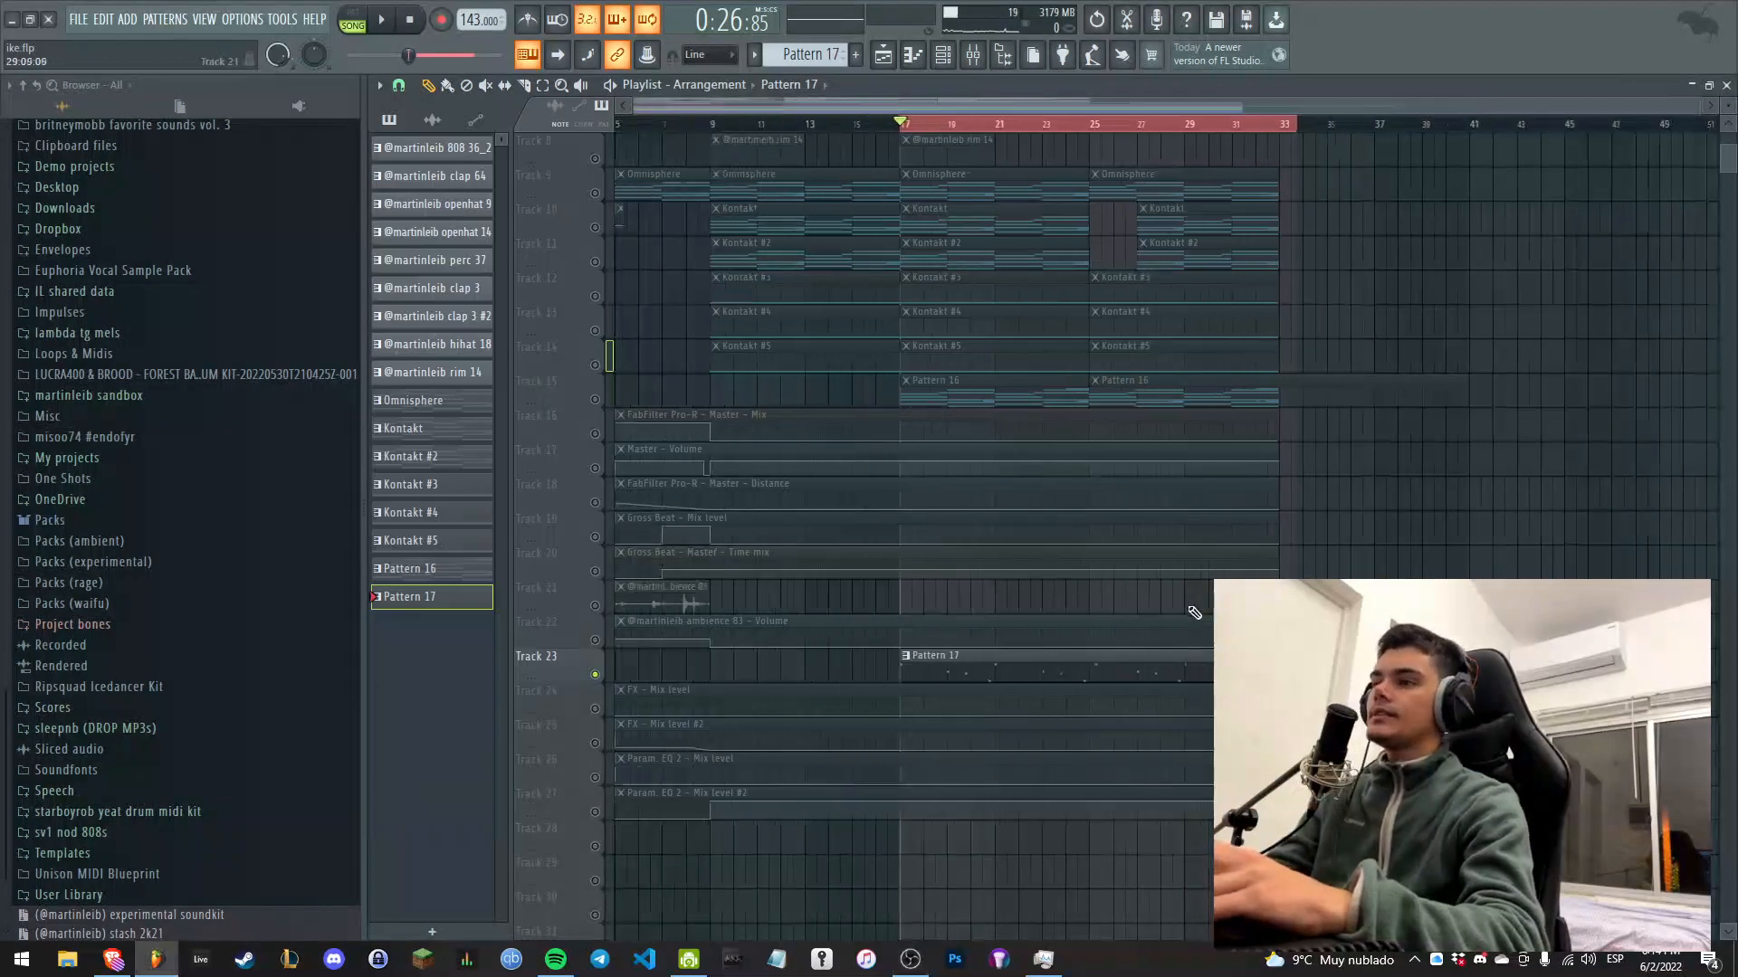
Turn all playlist tracks back on by ending the solo on track 23.
{"action": "right_click", "coordinate": [596, 502]}
{"action": "right_click", "coordinate": [596, 501]}
{"action": "scroll", "coordinate": [647, 491], "scroll_direction": "up", "scroll_amount": 4}
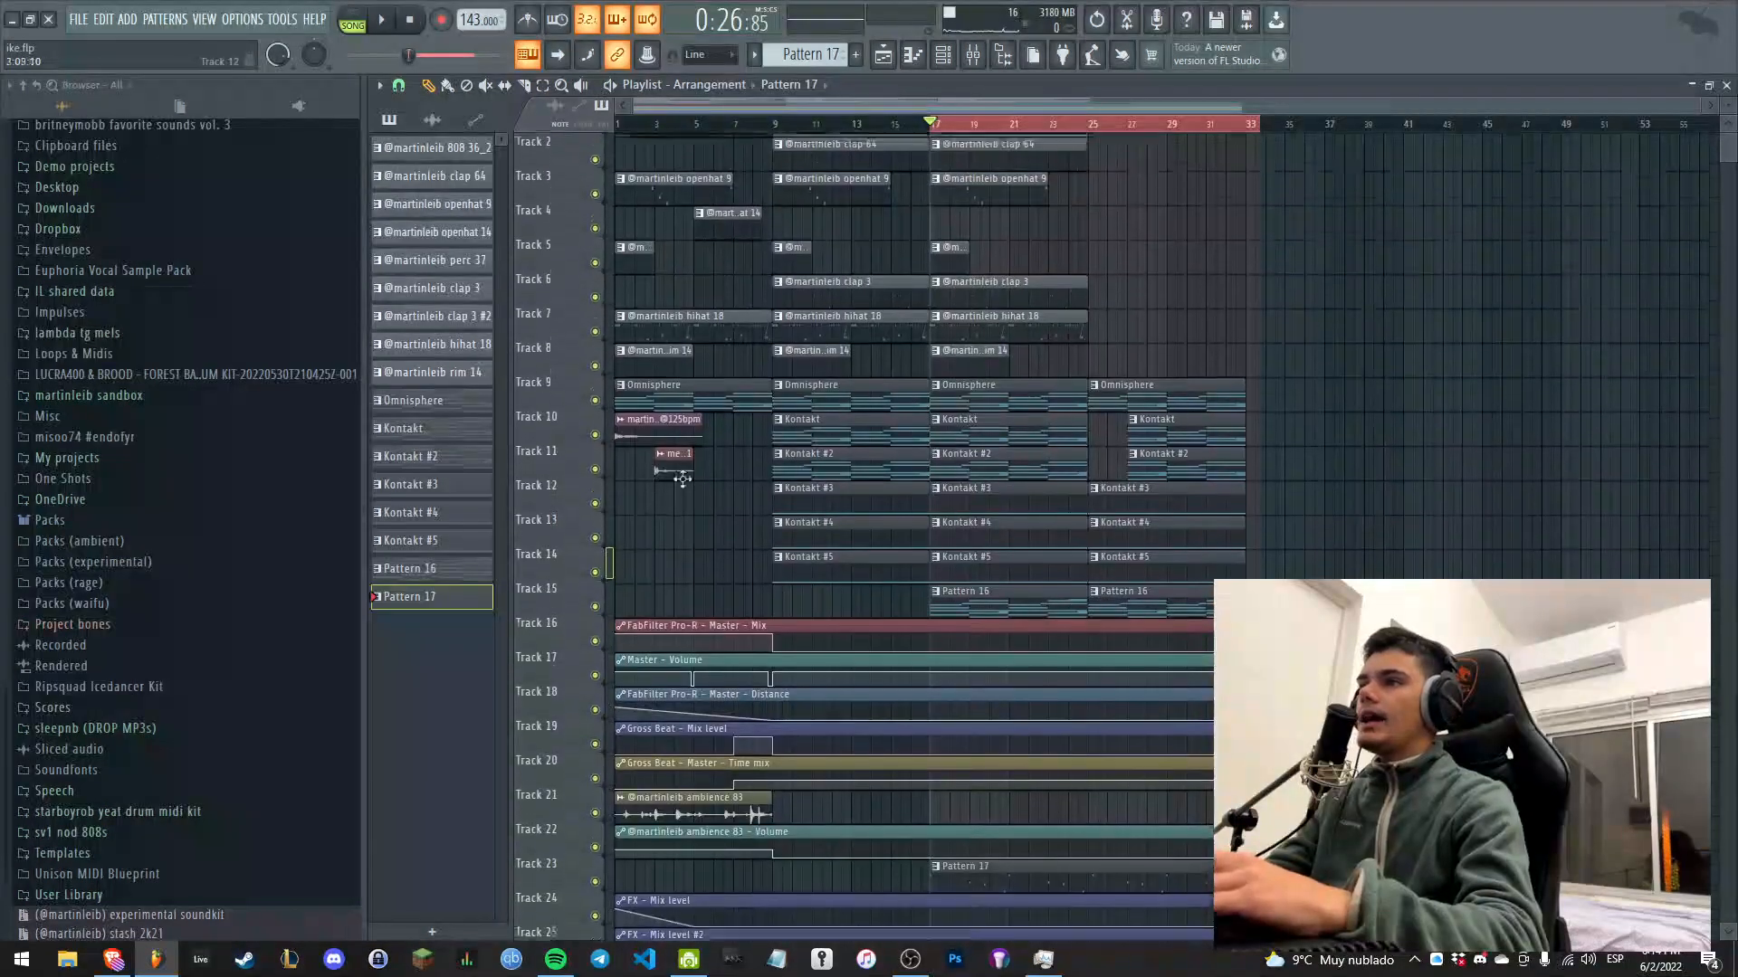
{"action": "scroll", "coordinate": [1037, 233], "scroll_direction": "down", "scroll_amount": 1}
{"action": "scroll", "coordinate": [1037, 233], "scroll_direction": "up", "scroll_amount": 1}
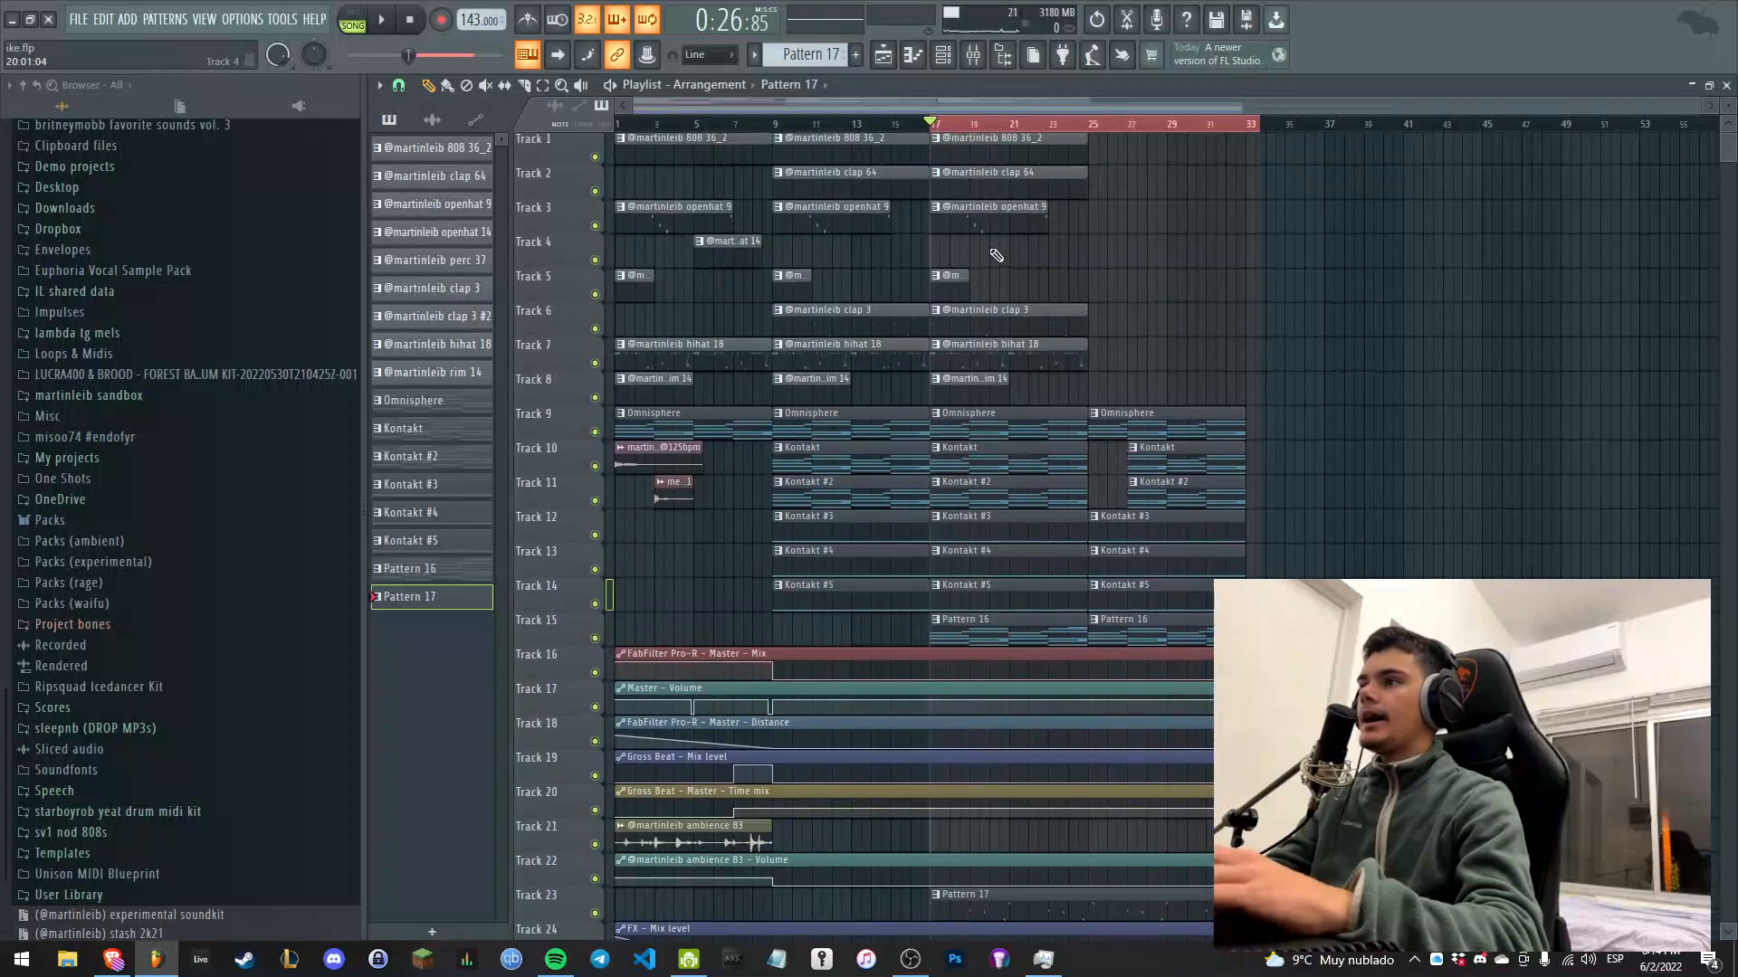
Check the recording in OBS and select bars 17 to 25 on the playlist timeline.
{"action": "left_click", "coordinate": [910, 959]}
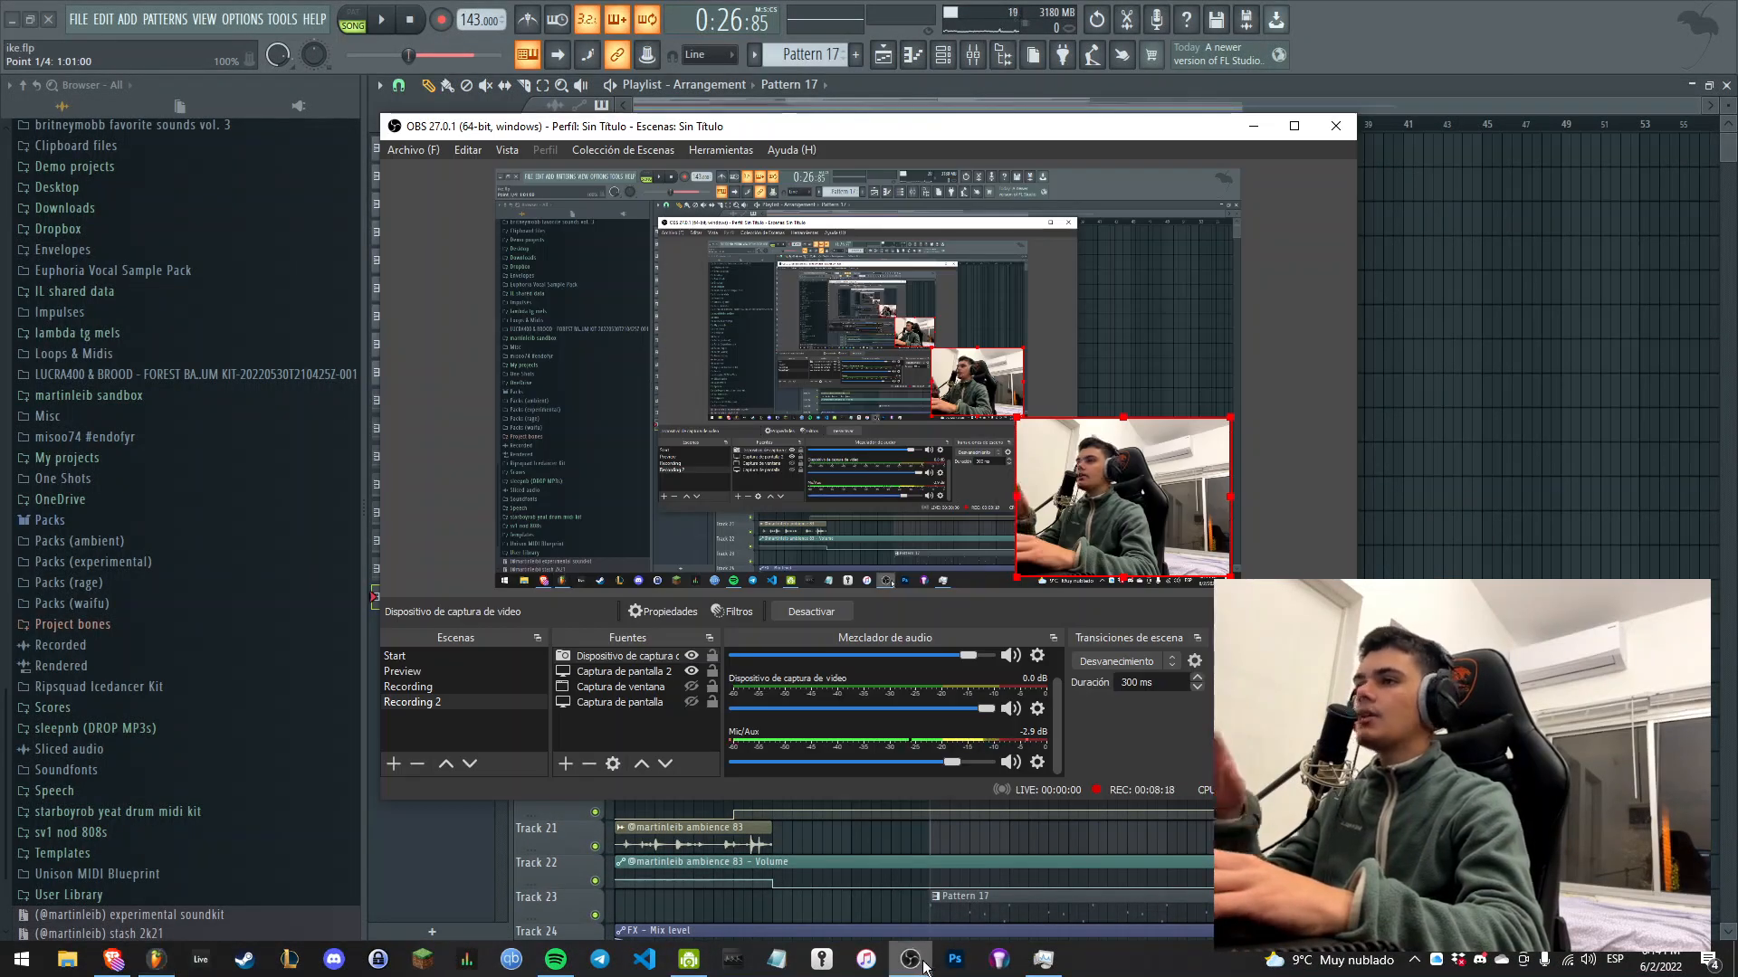
{"action": "left_click", "coordinate": [911, 959]}
{"action": "left_click_drag", "start_coordinate": [945, 129], "coordinate": [1089, 127]}
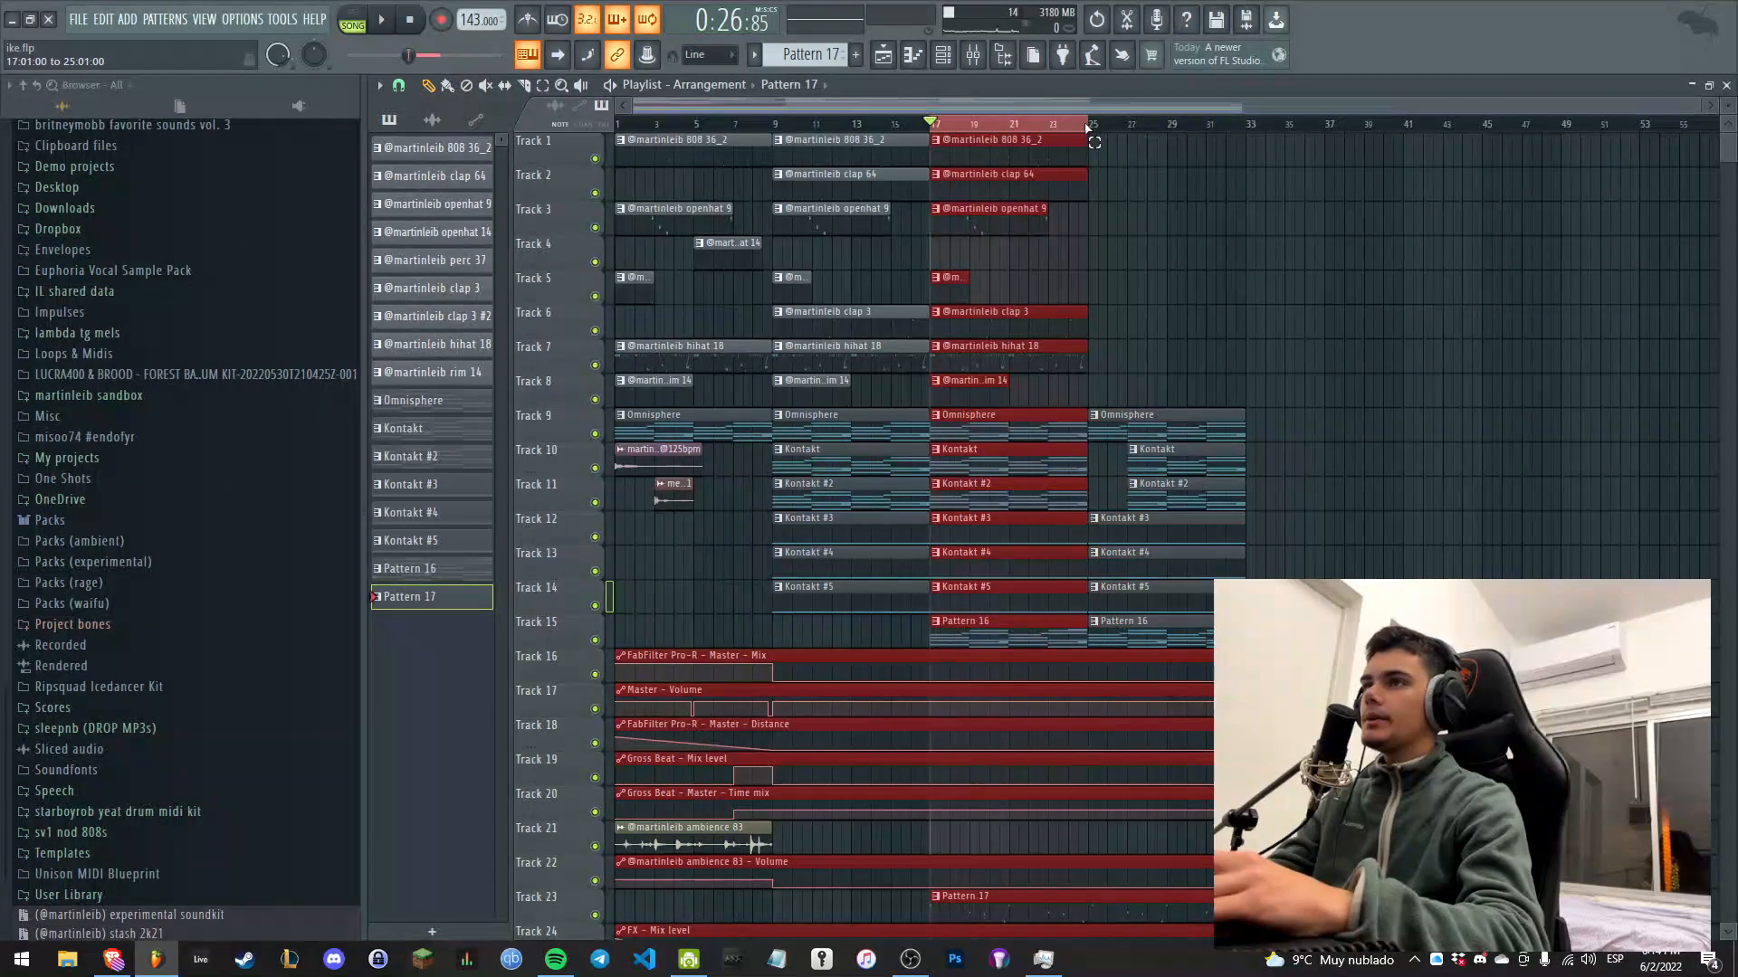
Solo the 808 track, clear the time selection, and open the 808 36_2 pattern from bar 17 in the piano roll.
{"action": "right_click", "coordinate": [596, 160]}
{"action": "scroll", "coordinate": [765, 304], "scroll_direction": "down", "scroll_amount": 2}
{"action": "key", "text": "F9"}
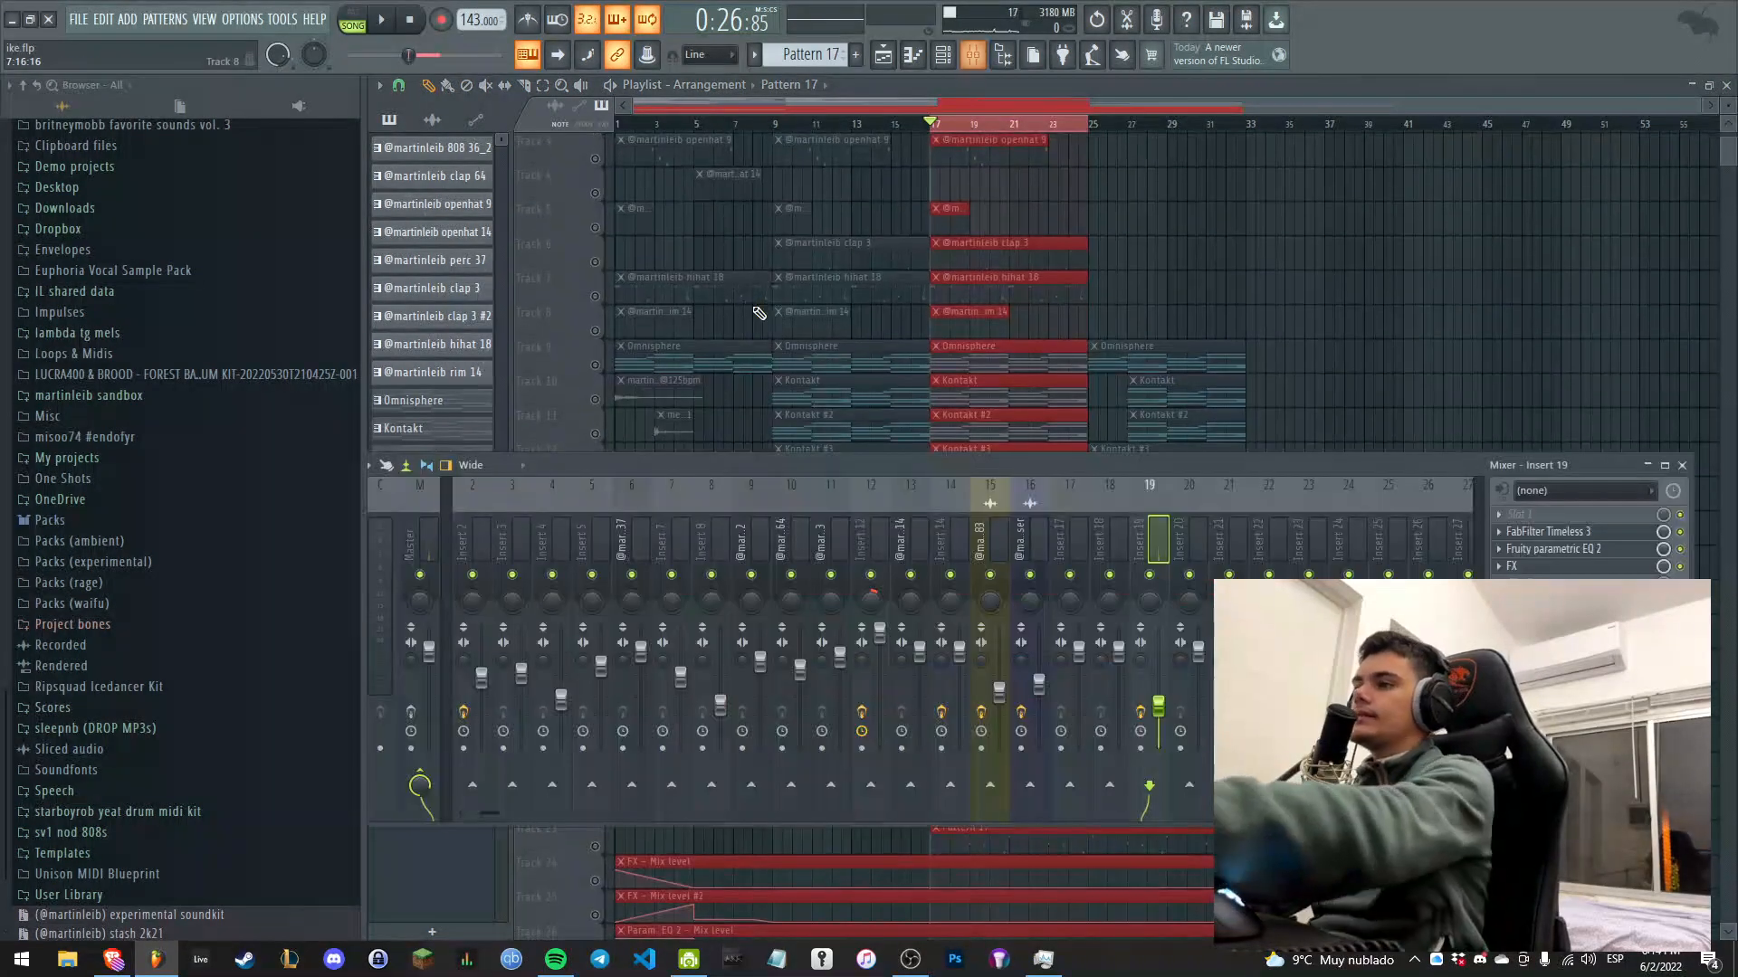
{"action": "key", "text": "F9"}
{"action": "key", "text": "ctrl+d"}
{"action": "scroll", "coordinate": [1055, 314], "scroll_direction": "up", "scroll_amount": 2}
{"action": "double_click", "coordinate": [1002, 148]}
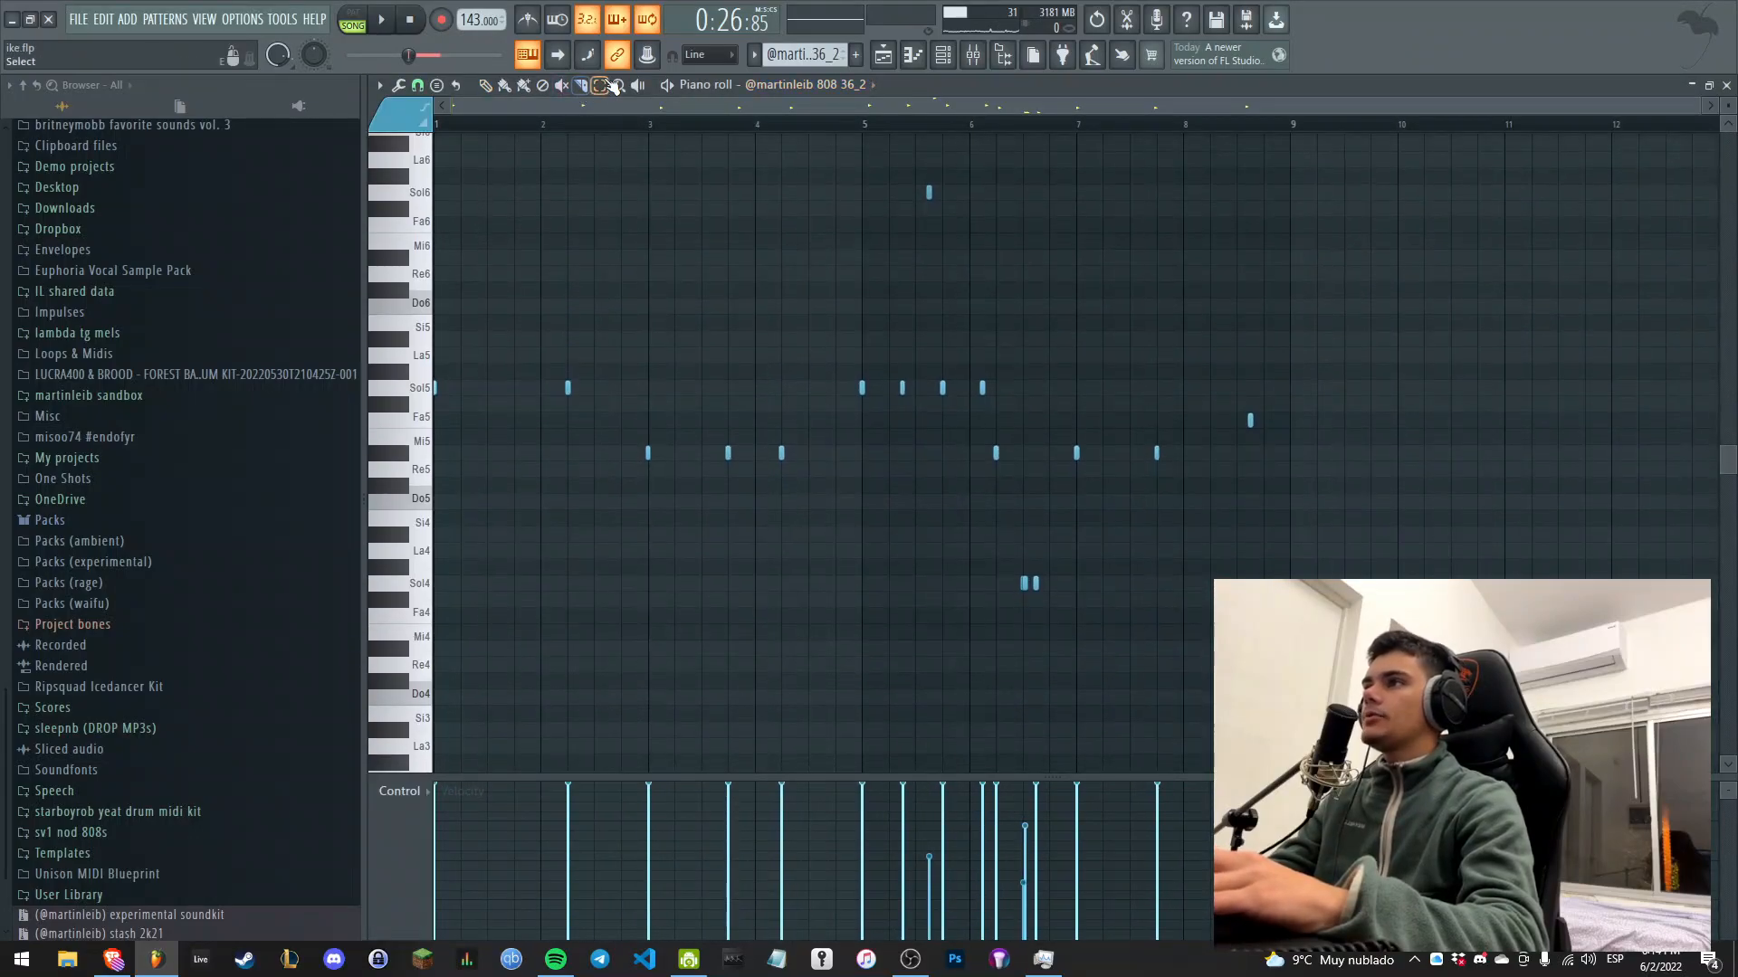
Highlight the 808 notes in bars 1 to 4, followed by the varied notes from bar 5 onward.
{"action": "left_click_drag", "start_coordinate": [786, 289], "coordinate": [431, 608]}
{"action": "left_click_drag", "start_coordinate": [518, 388], "coordinate": [381, 416]}
{"action": "left_click_drag", "start_coordinate": [602, 431], "coordinate": [431, 360]}
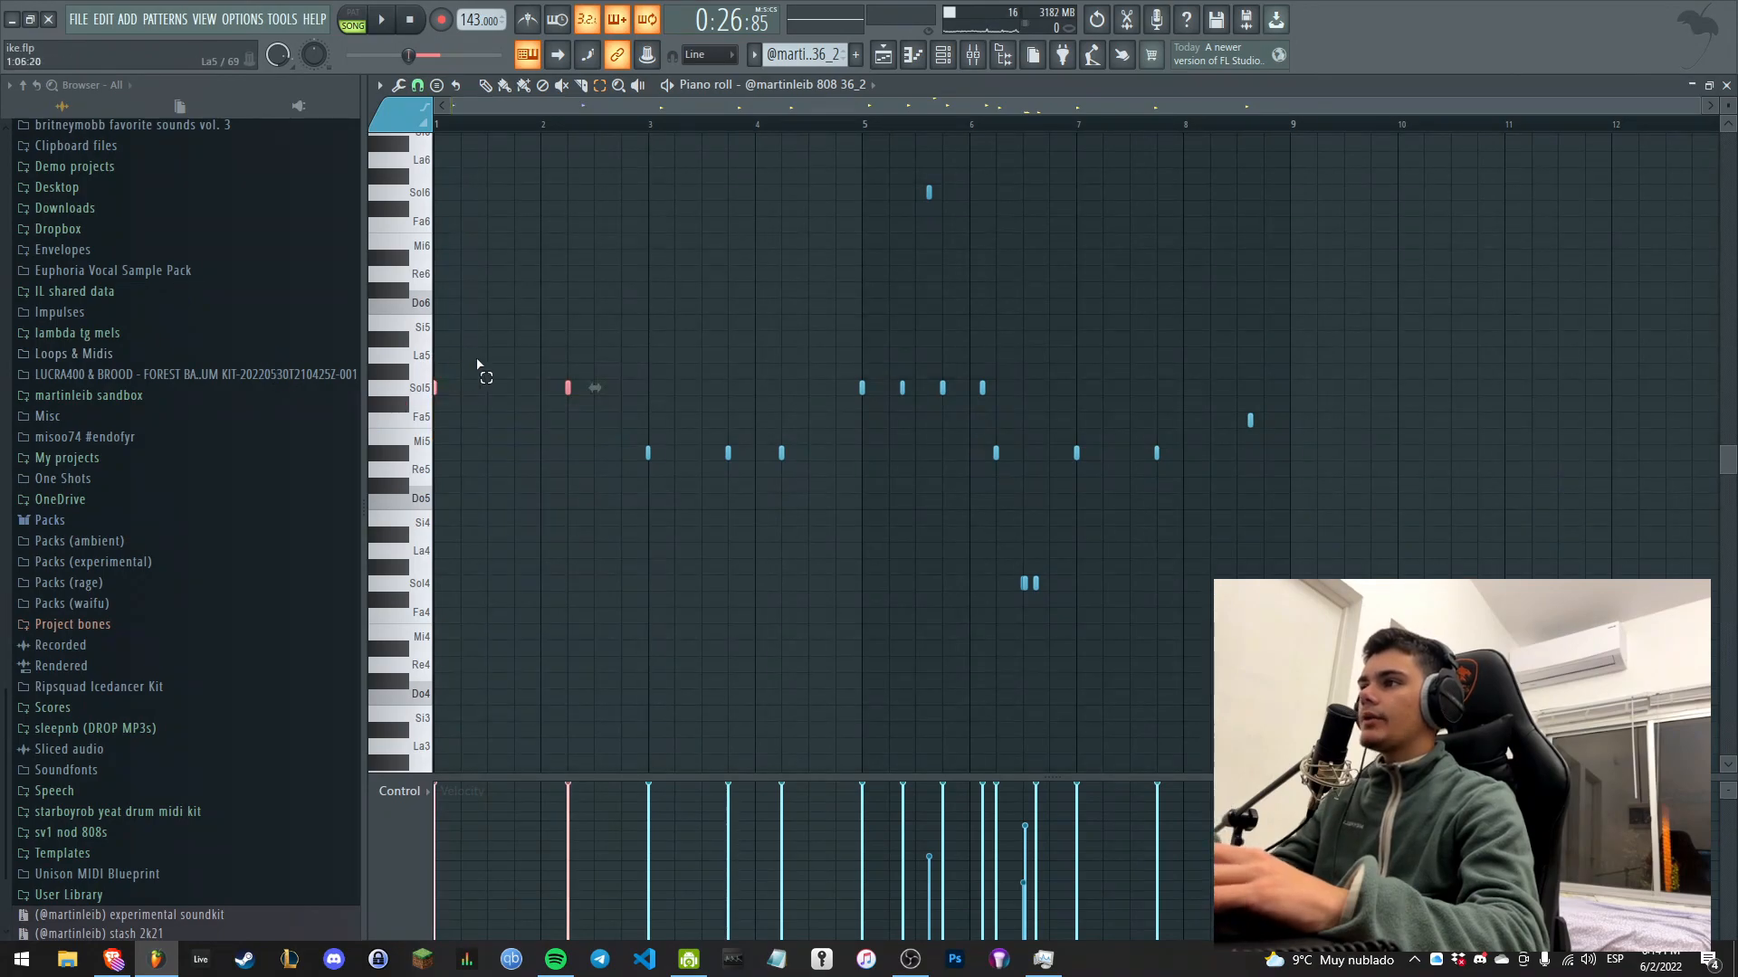
{"action": "left_click_drag", "start_coordinate": [810, 482], "coordinate": [440, 386]}
{"action": "left_click_drag", "start_coordinate": [838, 516], "coordinate": [378, 376]}
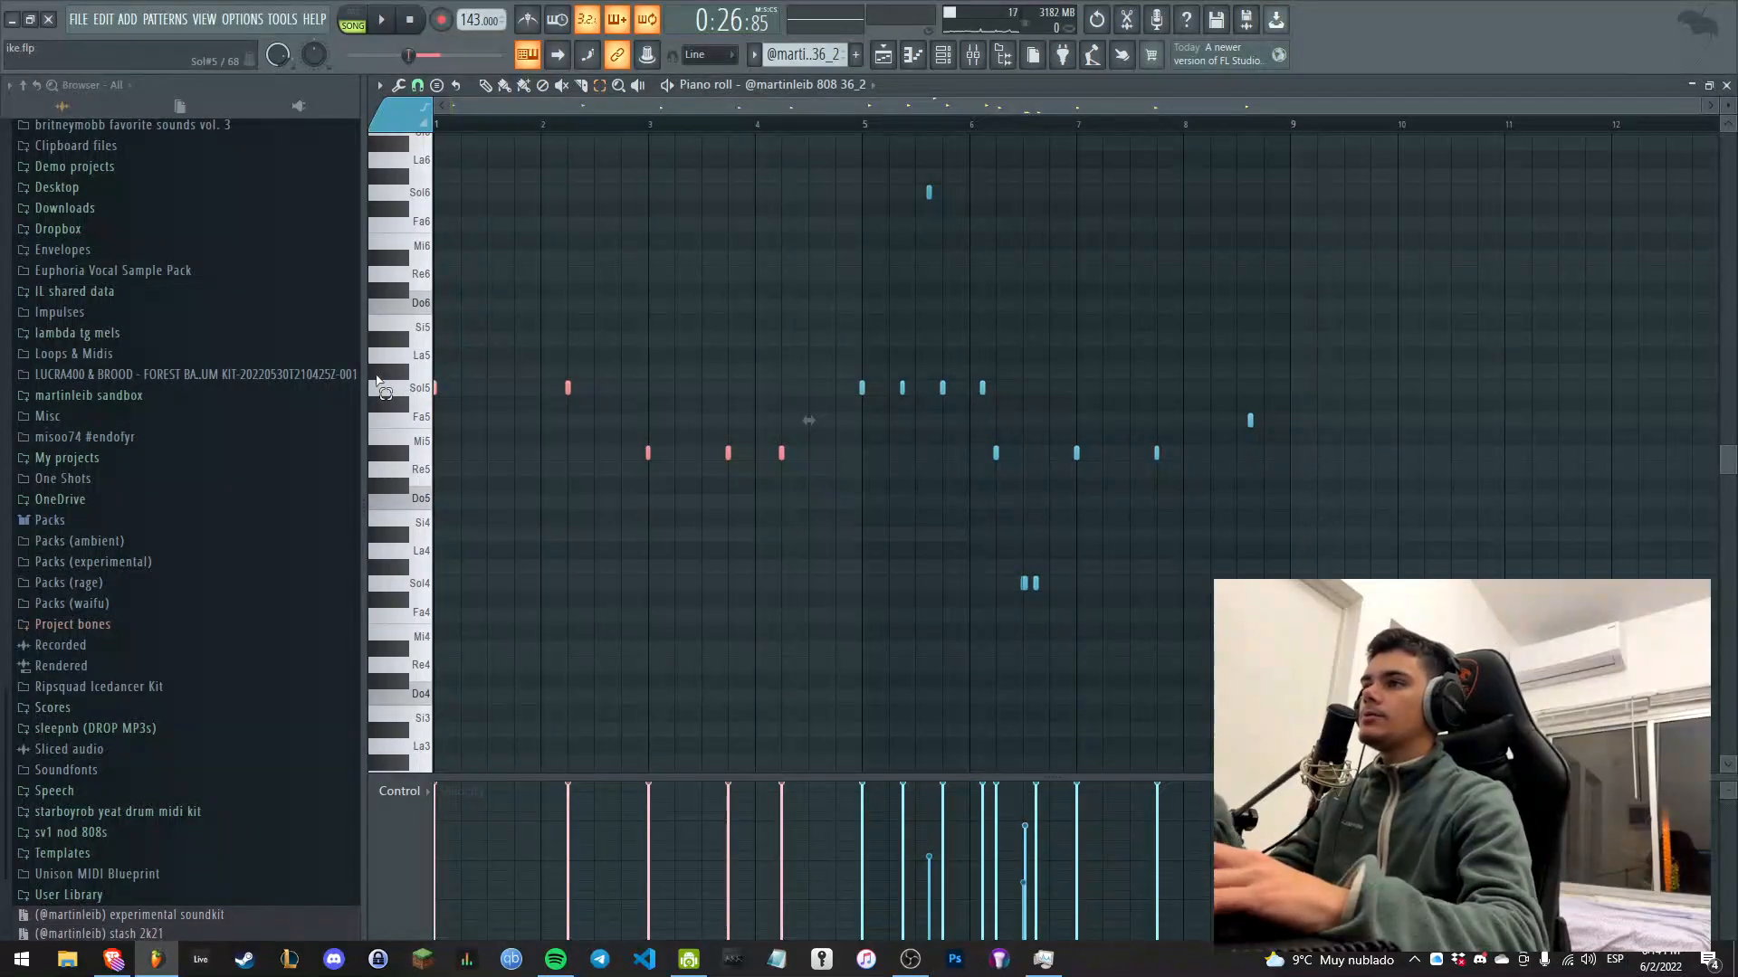
{"action": "left_click_drag", "start_coordinate": [1495, 634], "coordinate": [834, 180]}
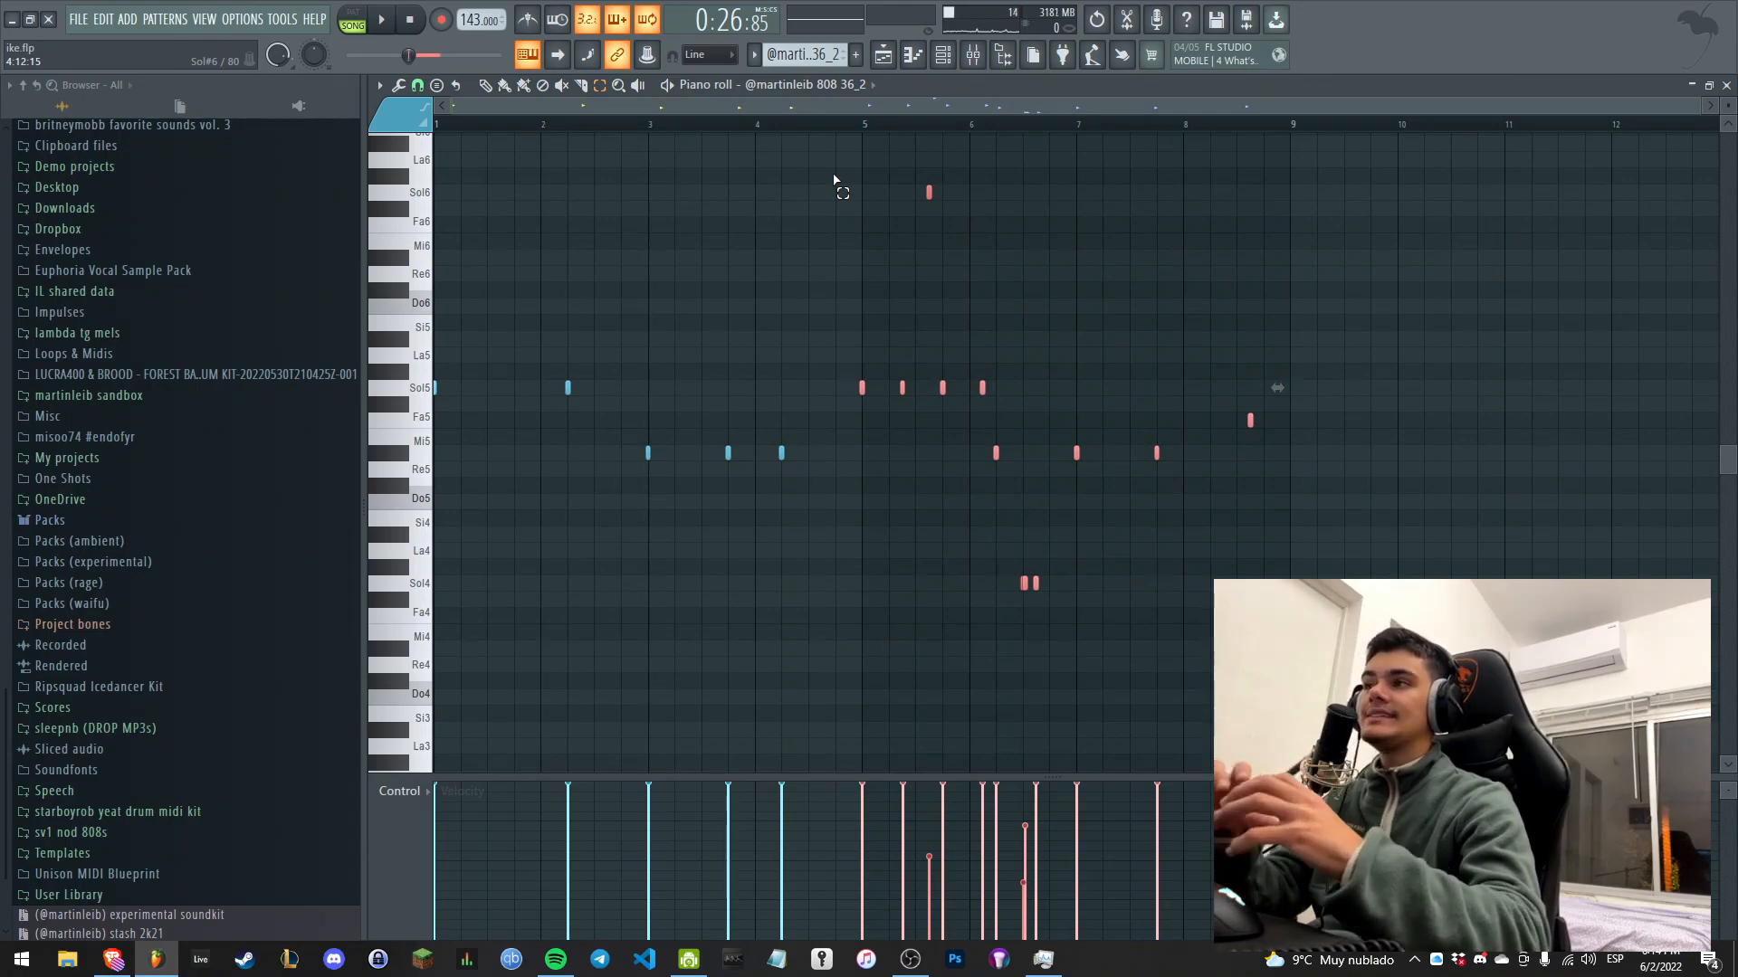
Play the 808 pattern through with the piano roll open and stop playback.
{"action": "key", "text": "space"}
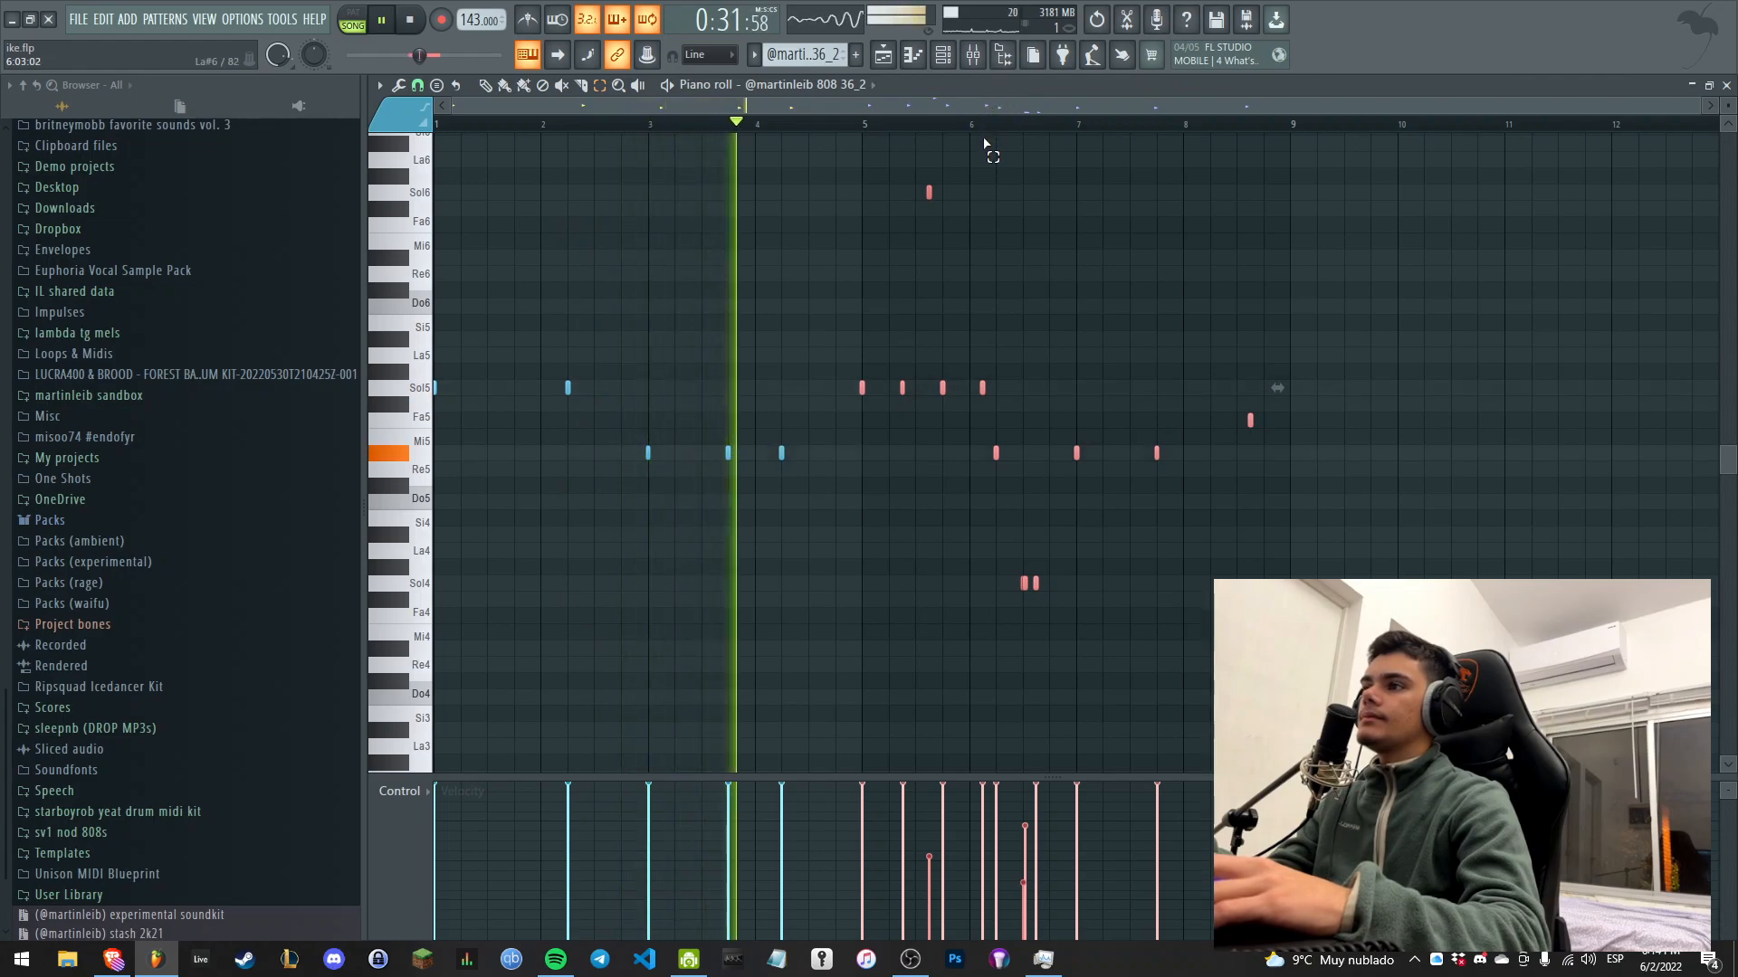
{"action": "scroll", "coordinate": [1091, 561], "scroll_direction": "up", "scroll_amount": 2}
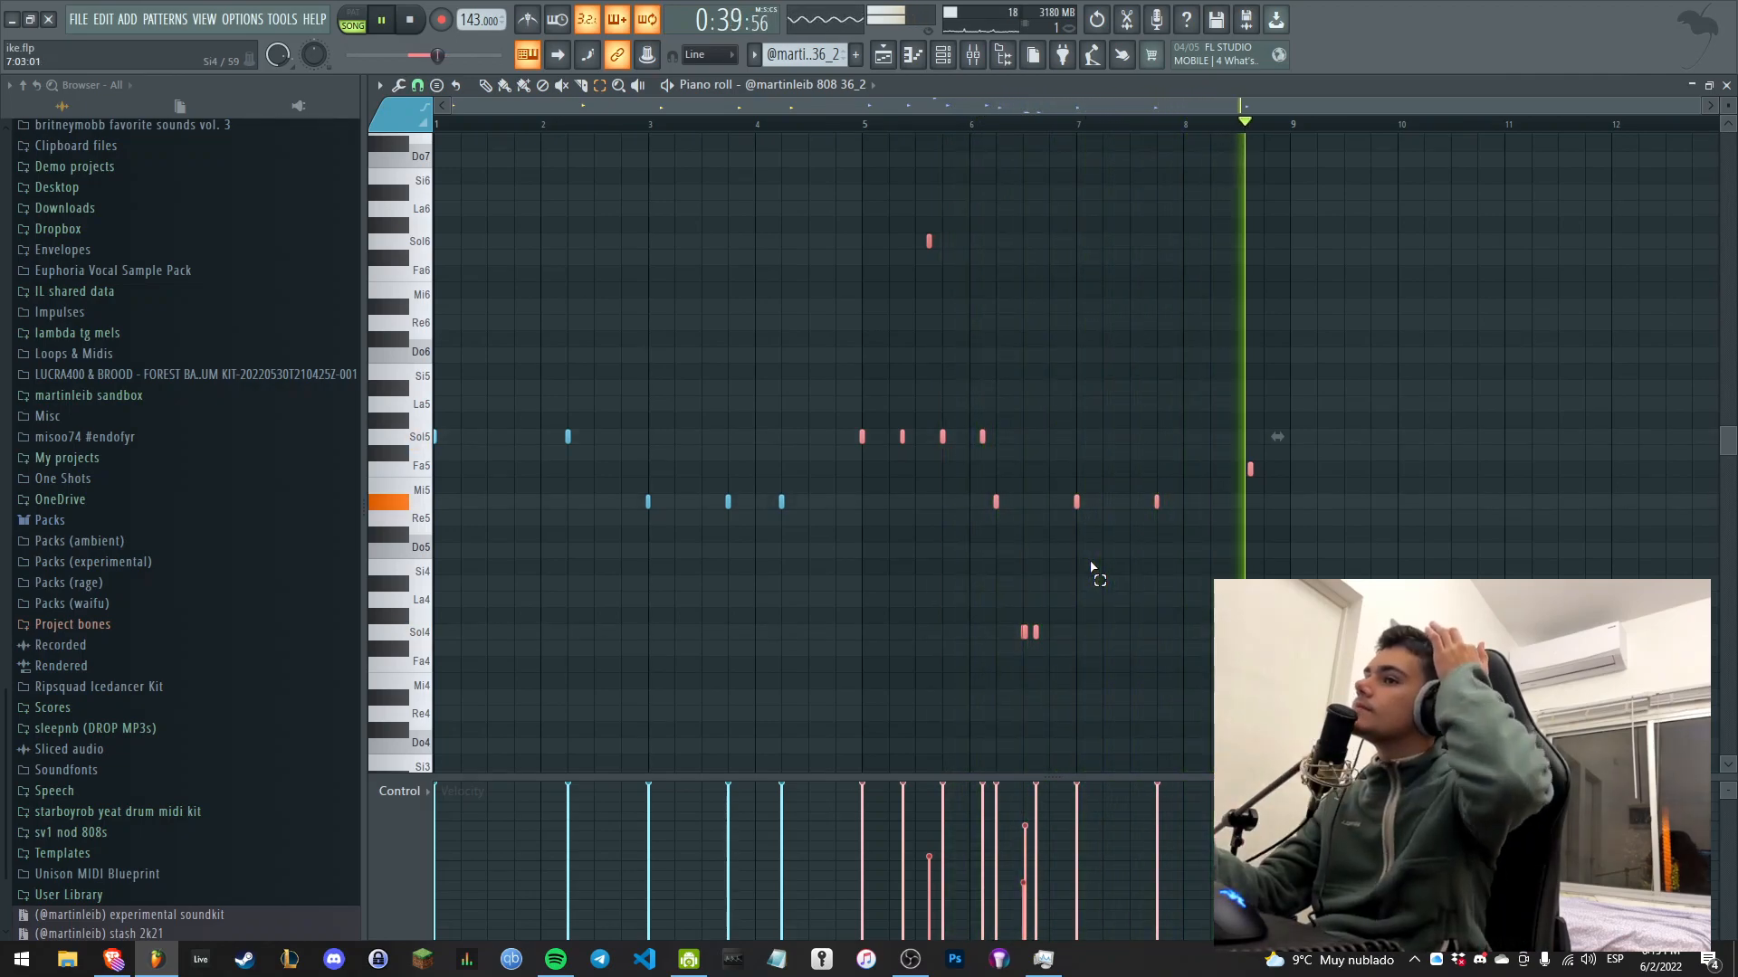
{"action": "key", "text": "space"}
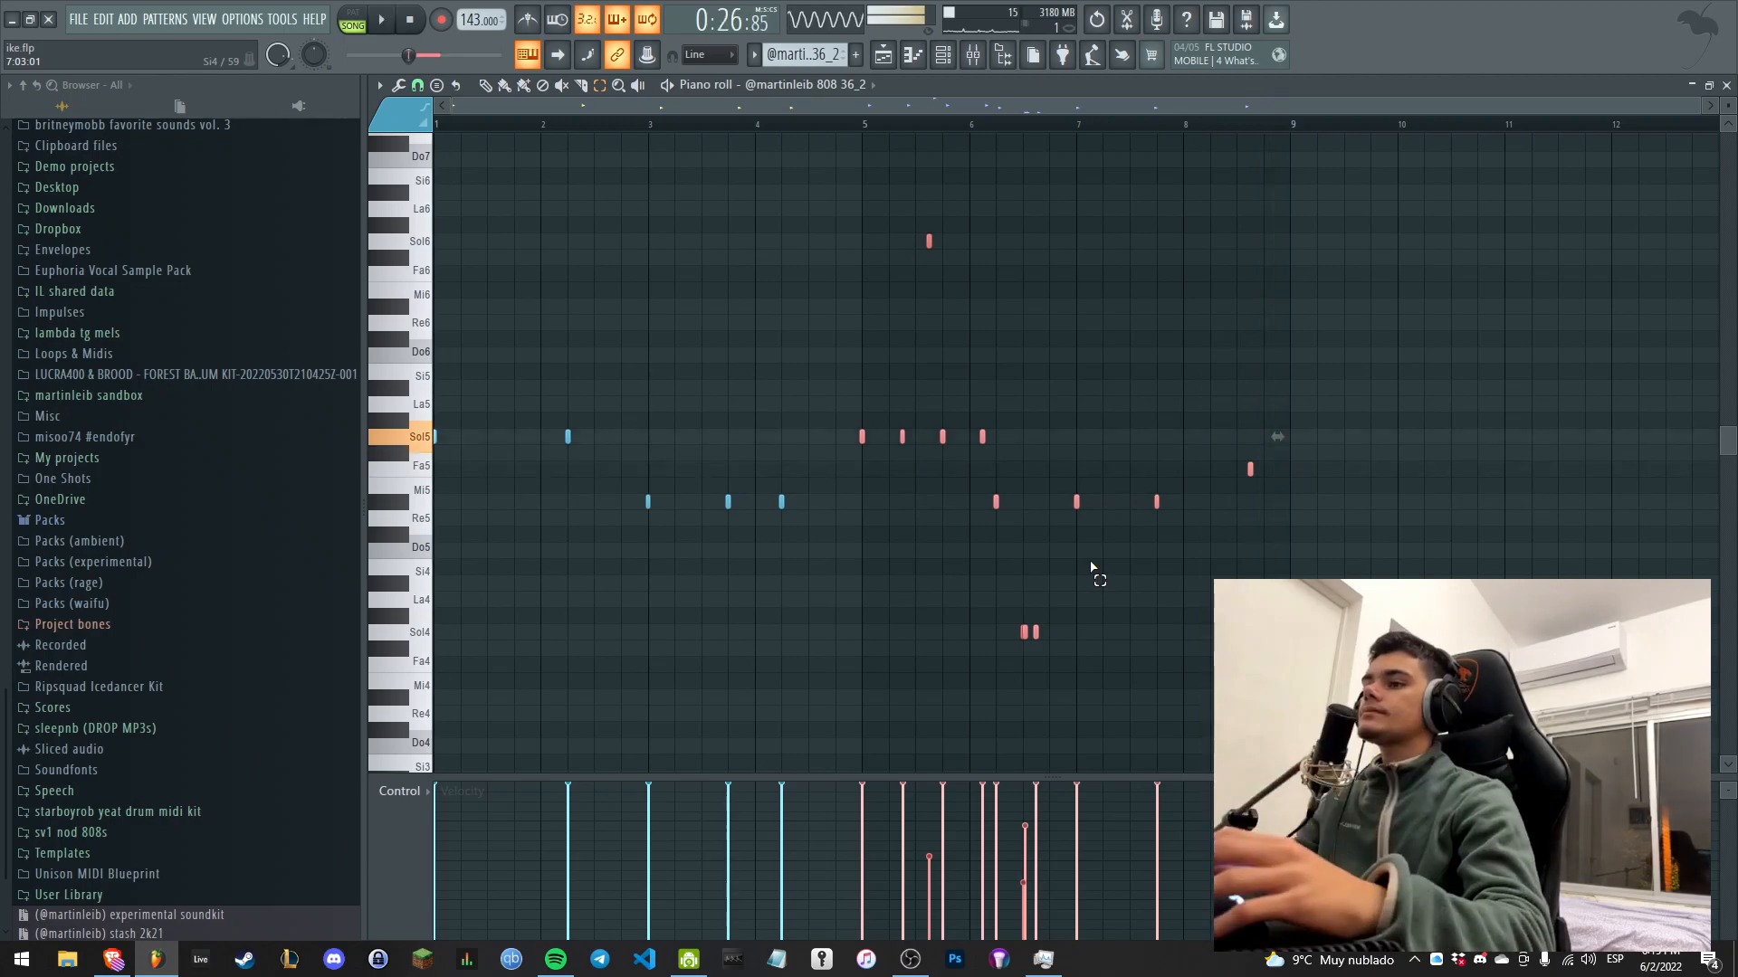
Check the recording in OBS and go back to the 808 notes in the FL Studio piano roll.
{"action": "left_click", "coordinate": [912, 961]}
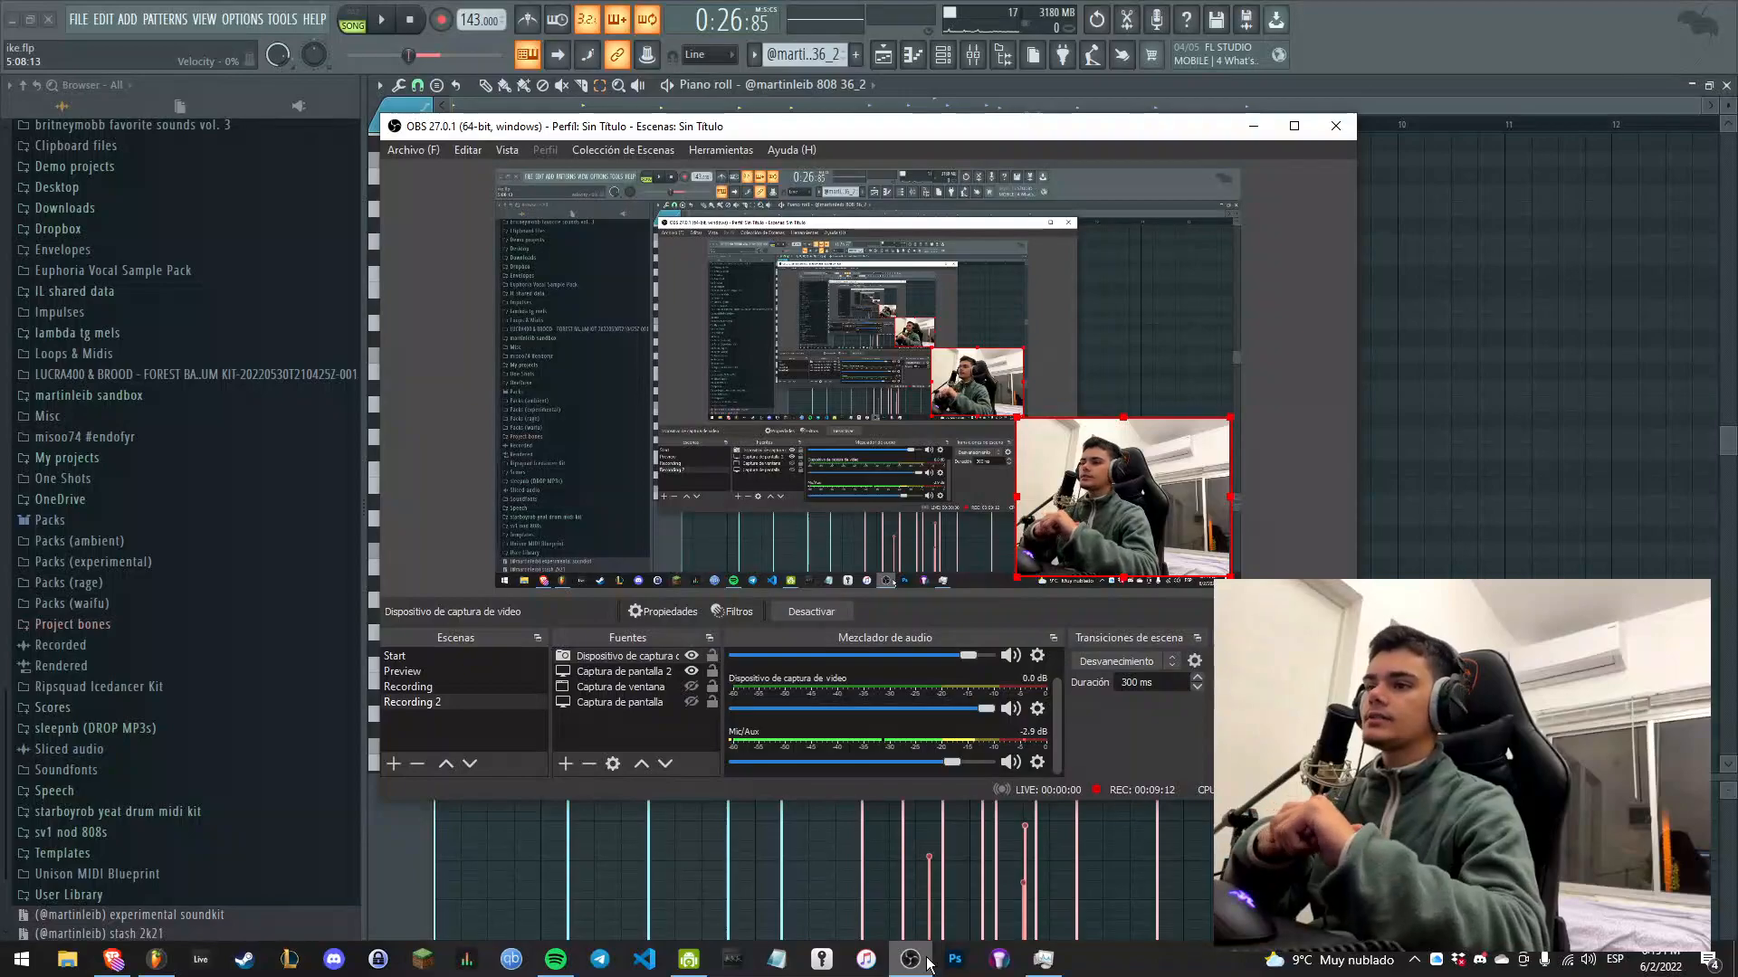
{"action": "left_click", "coordinate": [1552, 513]}
{"action": "left_click_drag", "start_coordinate": [1381, 730], "coordinate": [341, 155]}
{"action": "scroll", "coordinate": [860, 209], "scroll_direction": "up", "scroll_amount": 1}
{"action": "scroll", "coordinate": [860, 209], "scroll_direction": "down", "scroll_amount": 1}
Solo the clap 64 track in the playlist and play it from bar 17.
{"action": "left_click", "coordinate": [882, 55]}
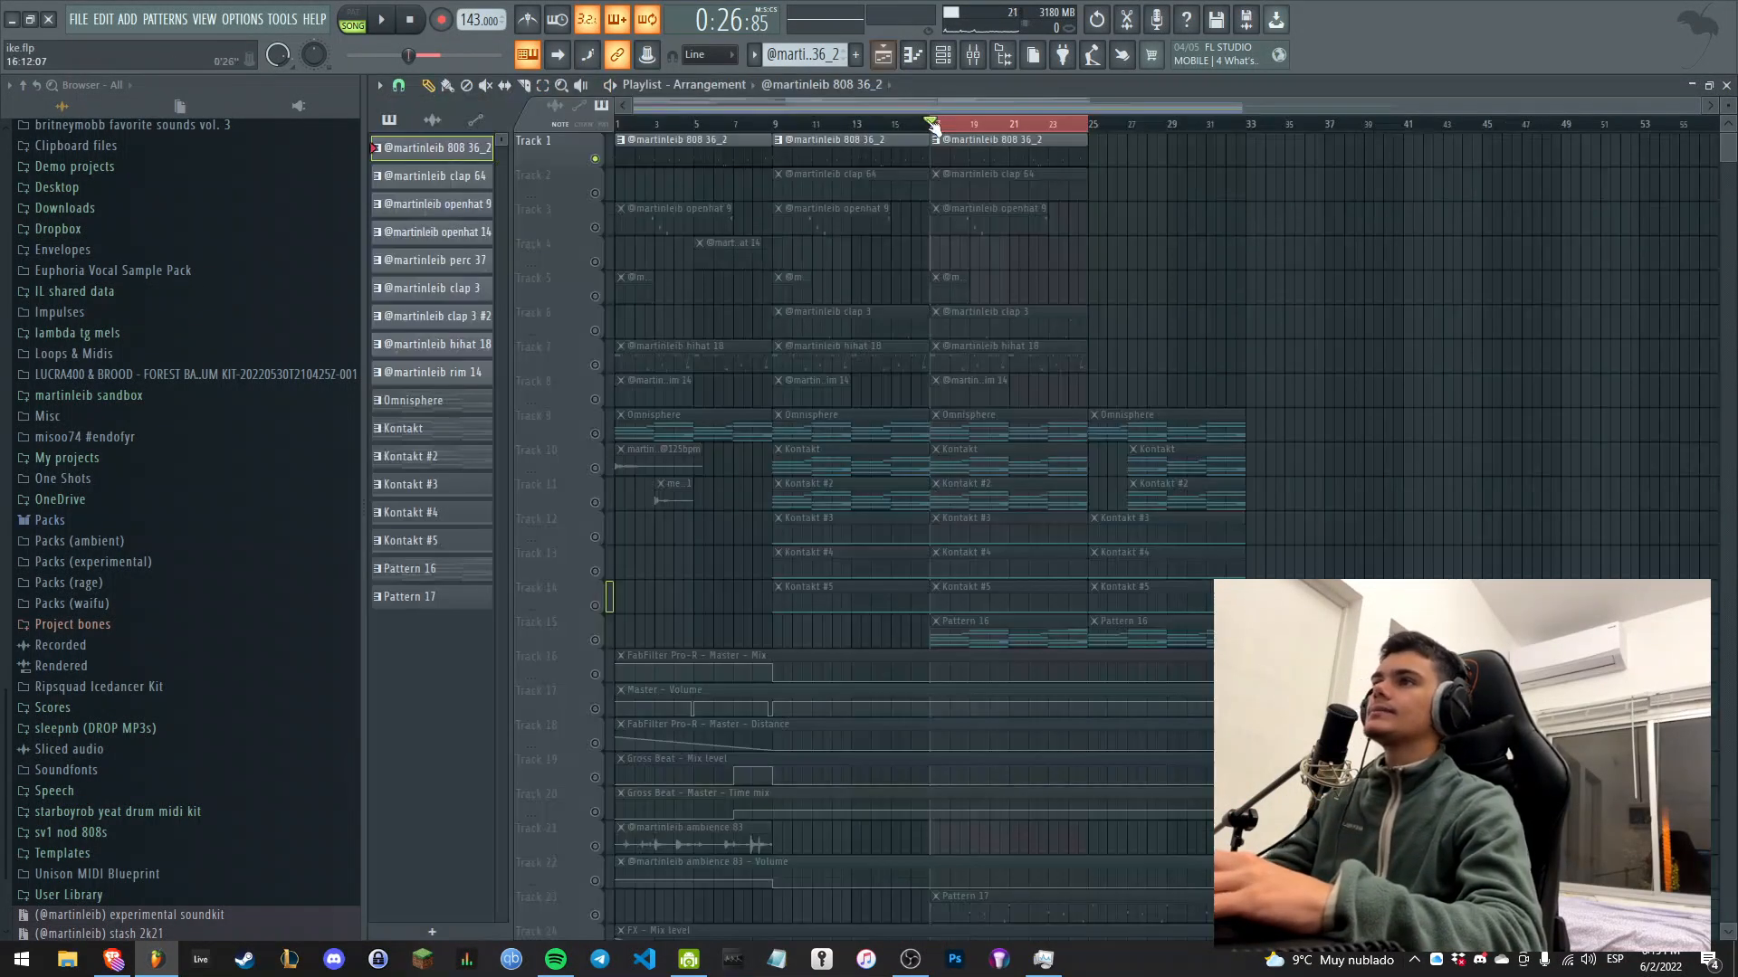
{"action": "right_click", "coordinate": [595, 193]}
{"action": "key", "text": "space"}
{"action": "scroll", "coordinate": [960, 181], "scroll_direction": "up", "scroll_amount": 4}
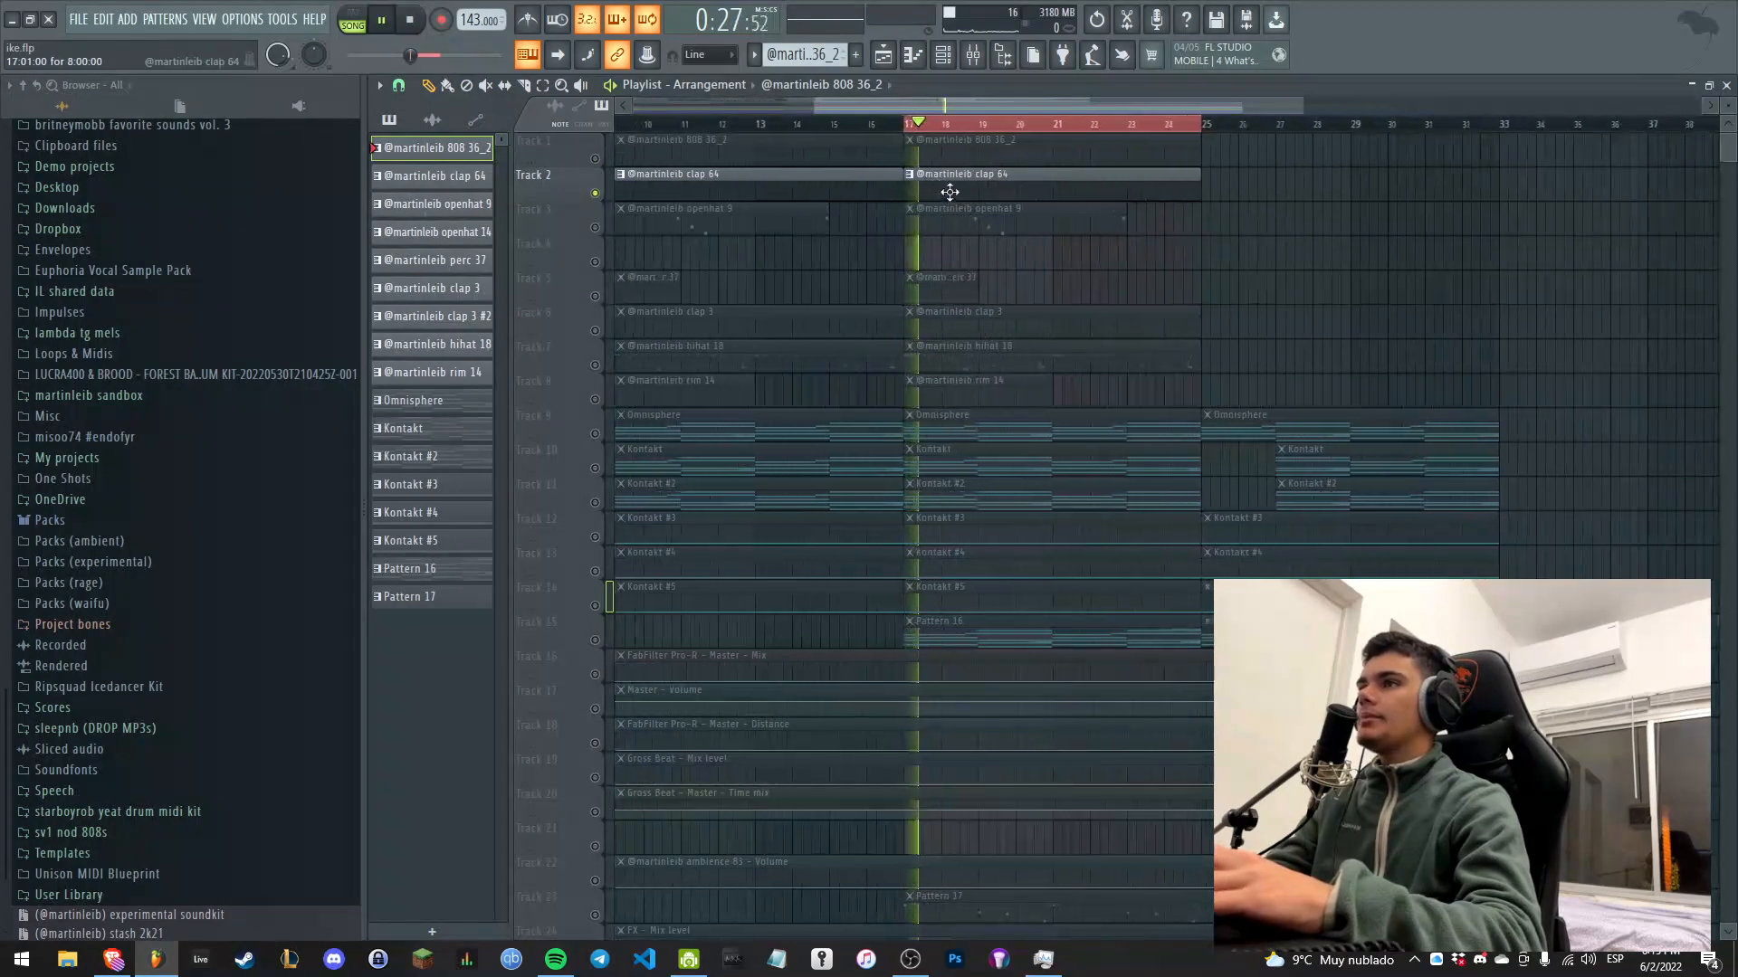
{"action": "key", "text": "space"}
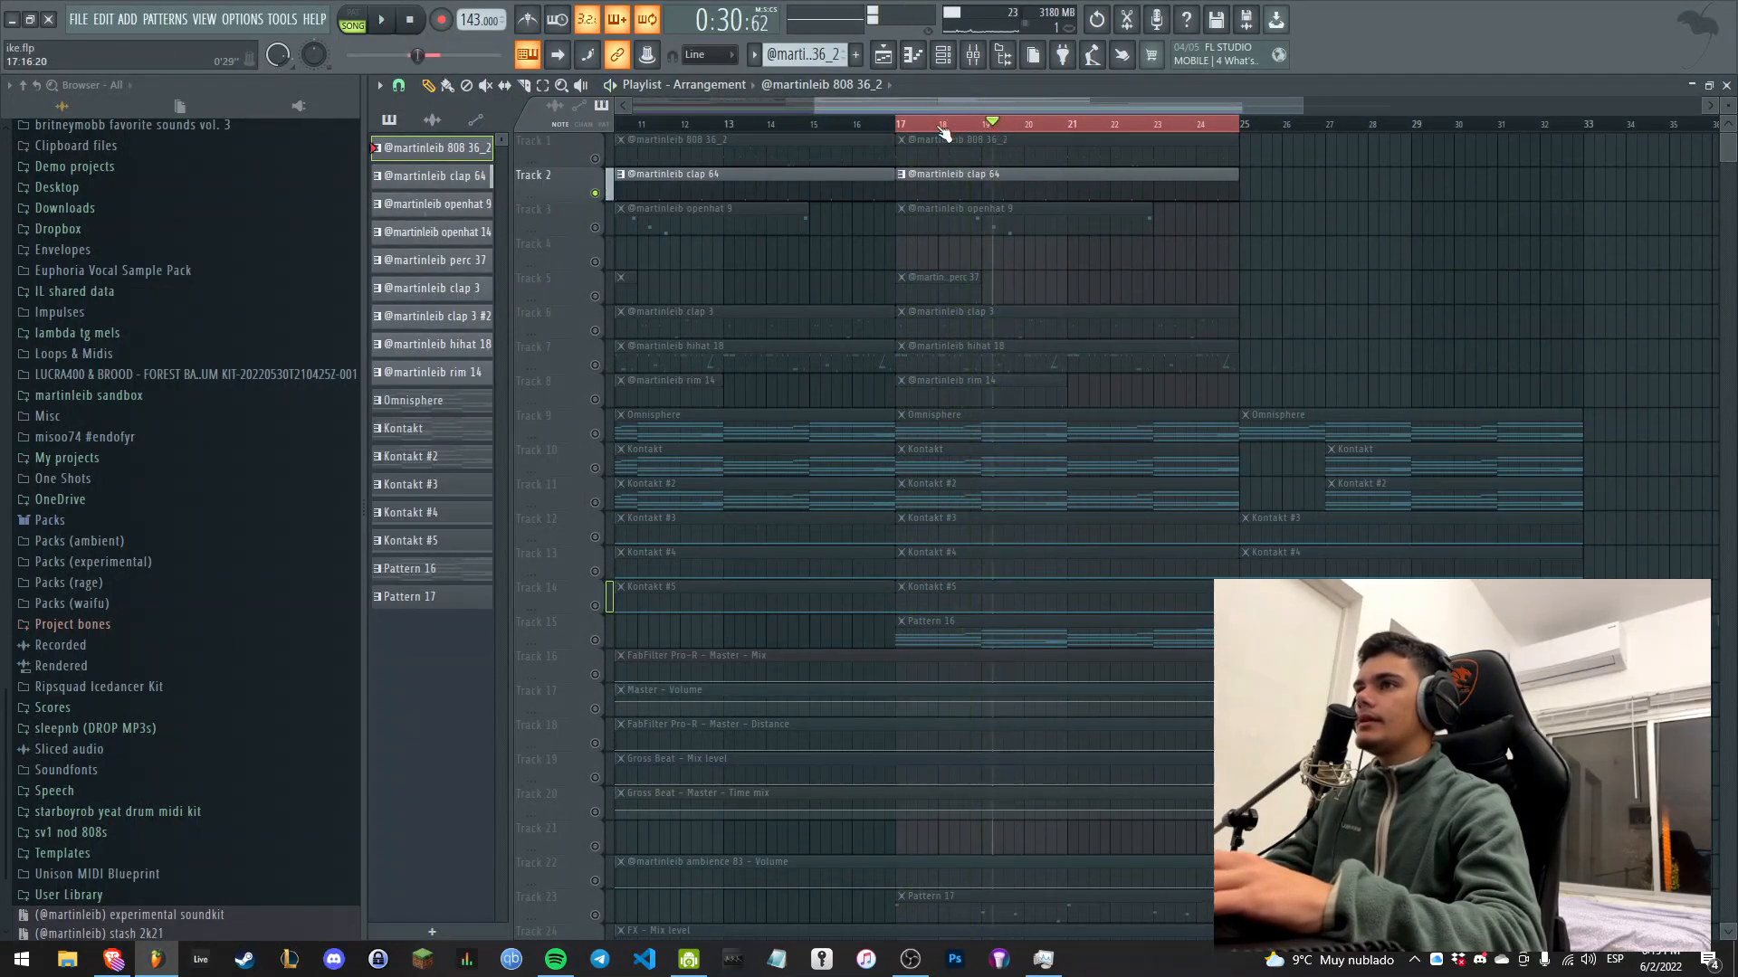
Unmute the clap 3 track alongside clap 64 and open the clap 3 pattern in the piano roll.
{"action": "left_click", "coordinate": [595, 331]}
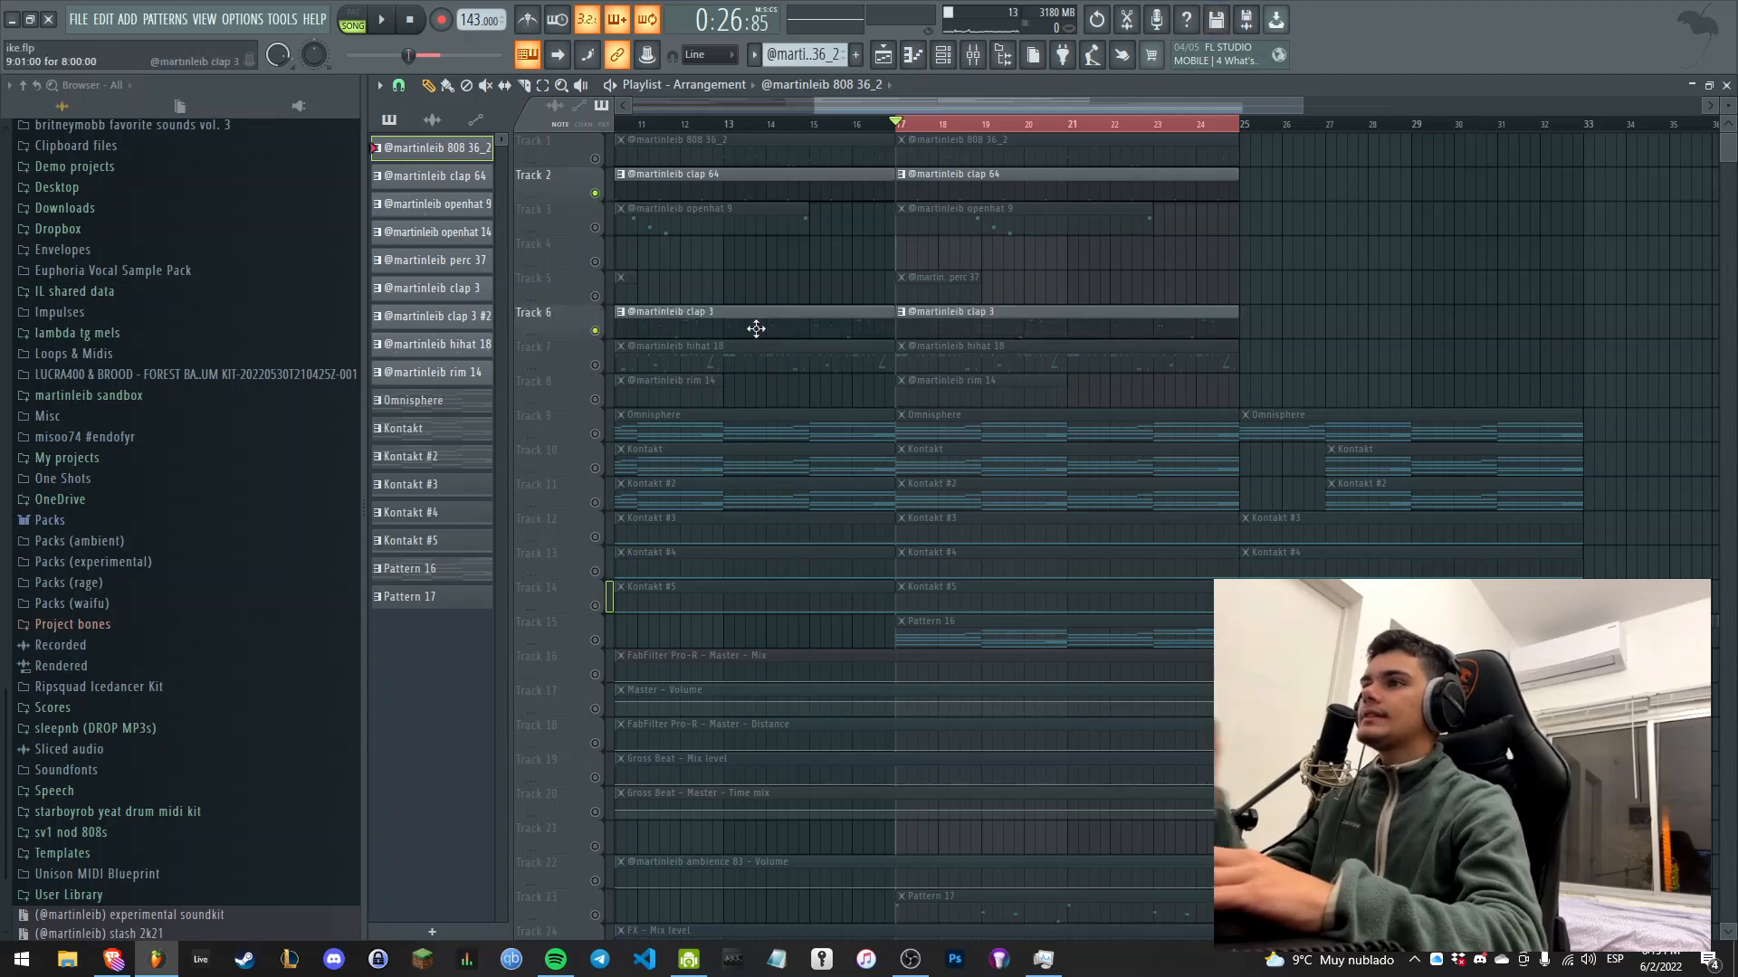
{"action": "double_click", "coordinate": [943, 318]}
{"action": "key", "text": "space"}
{"action": "key", "text": "space"}
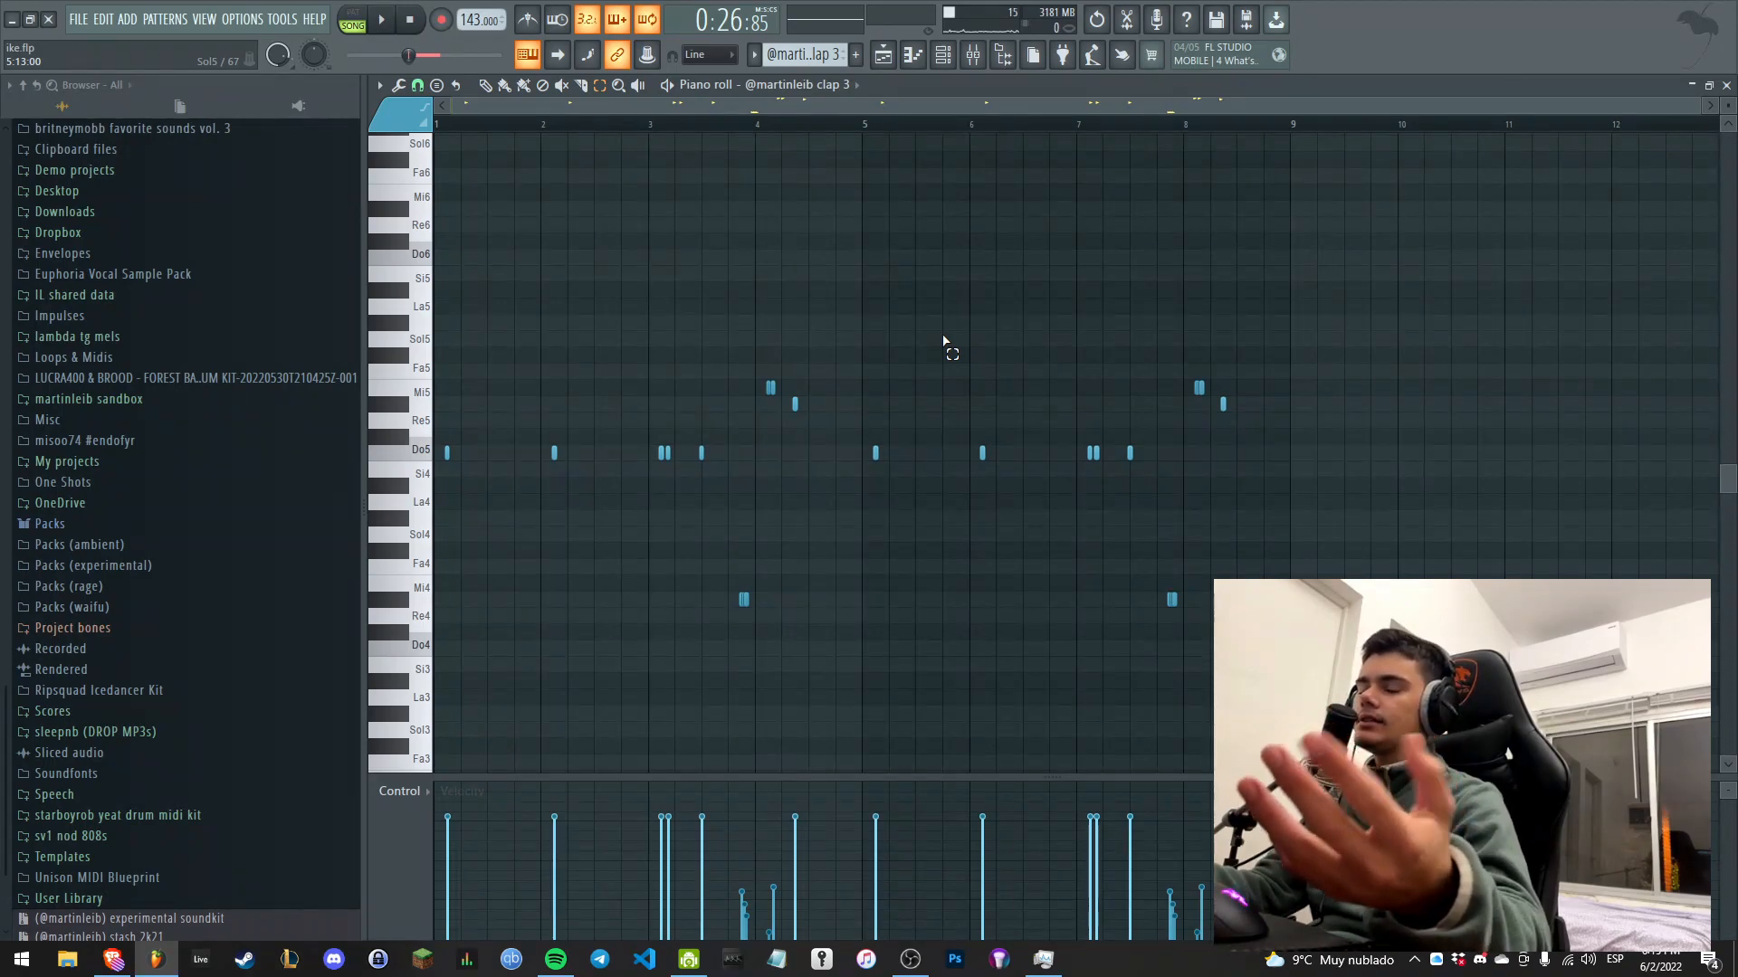
Play both clap layers while examining the clap 3 notes, including the pitched rolls.
{"action": "key", "text": "space"}
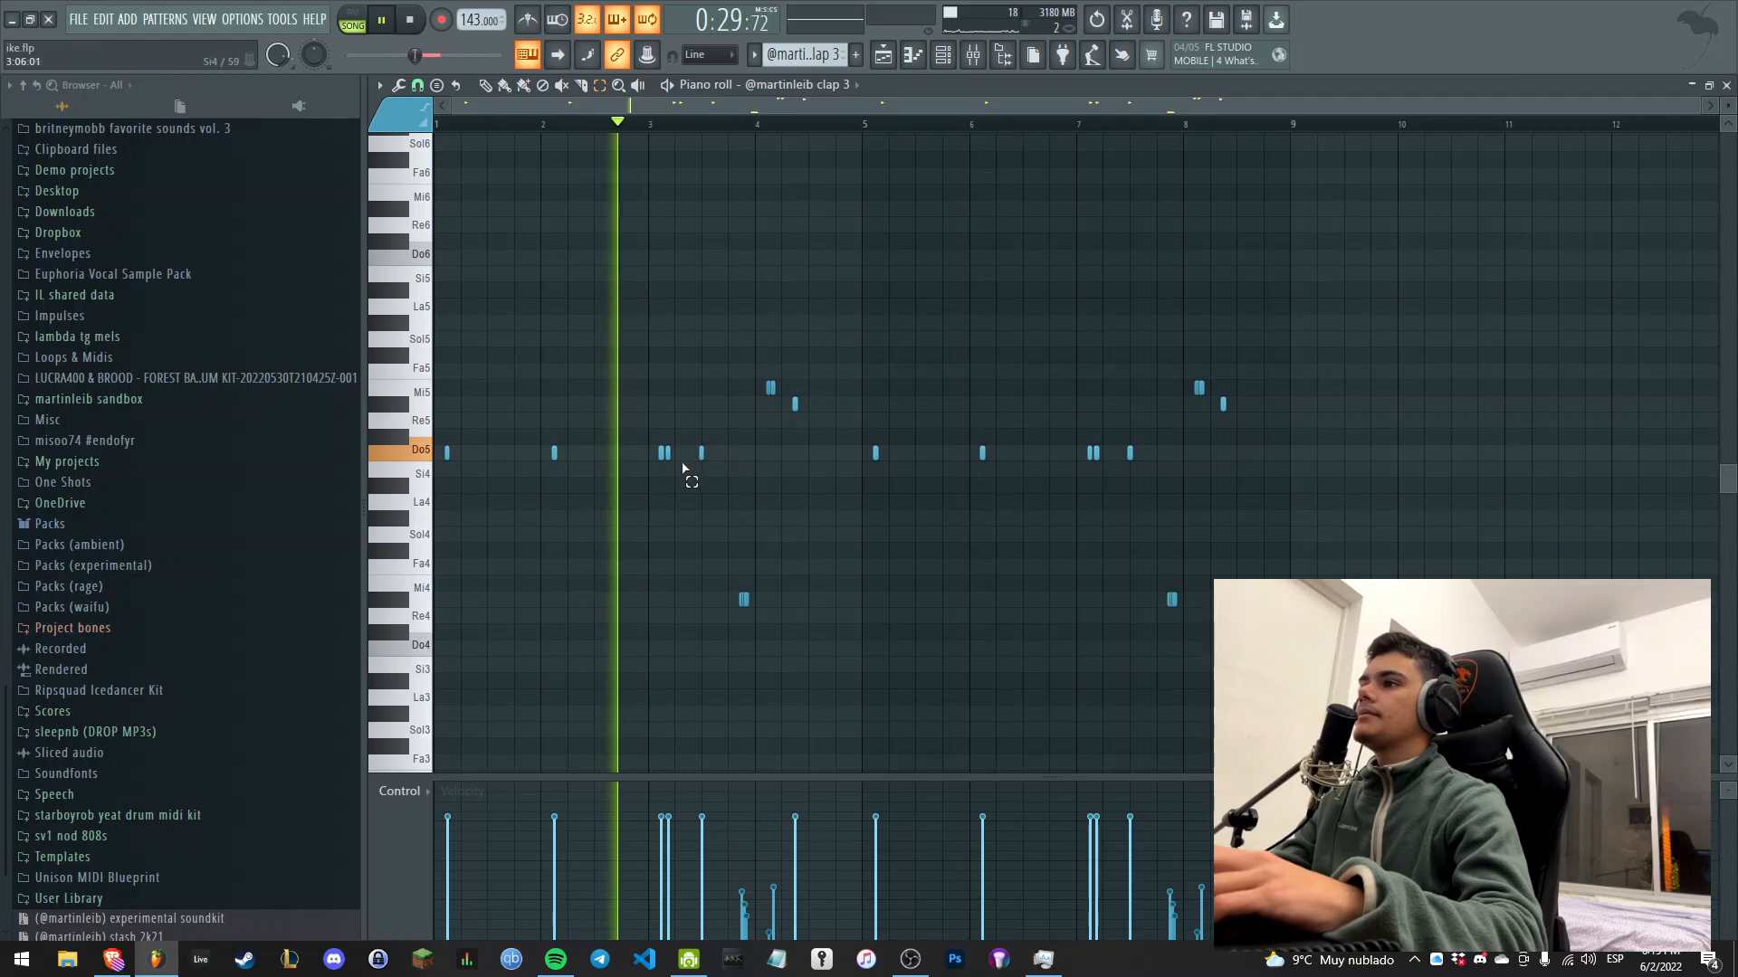
{"action": "scroll", "coordinate": [696, 480], "scroll_direction": "up", "scroll_amount": 1, "text": "ctrl"}
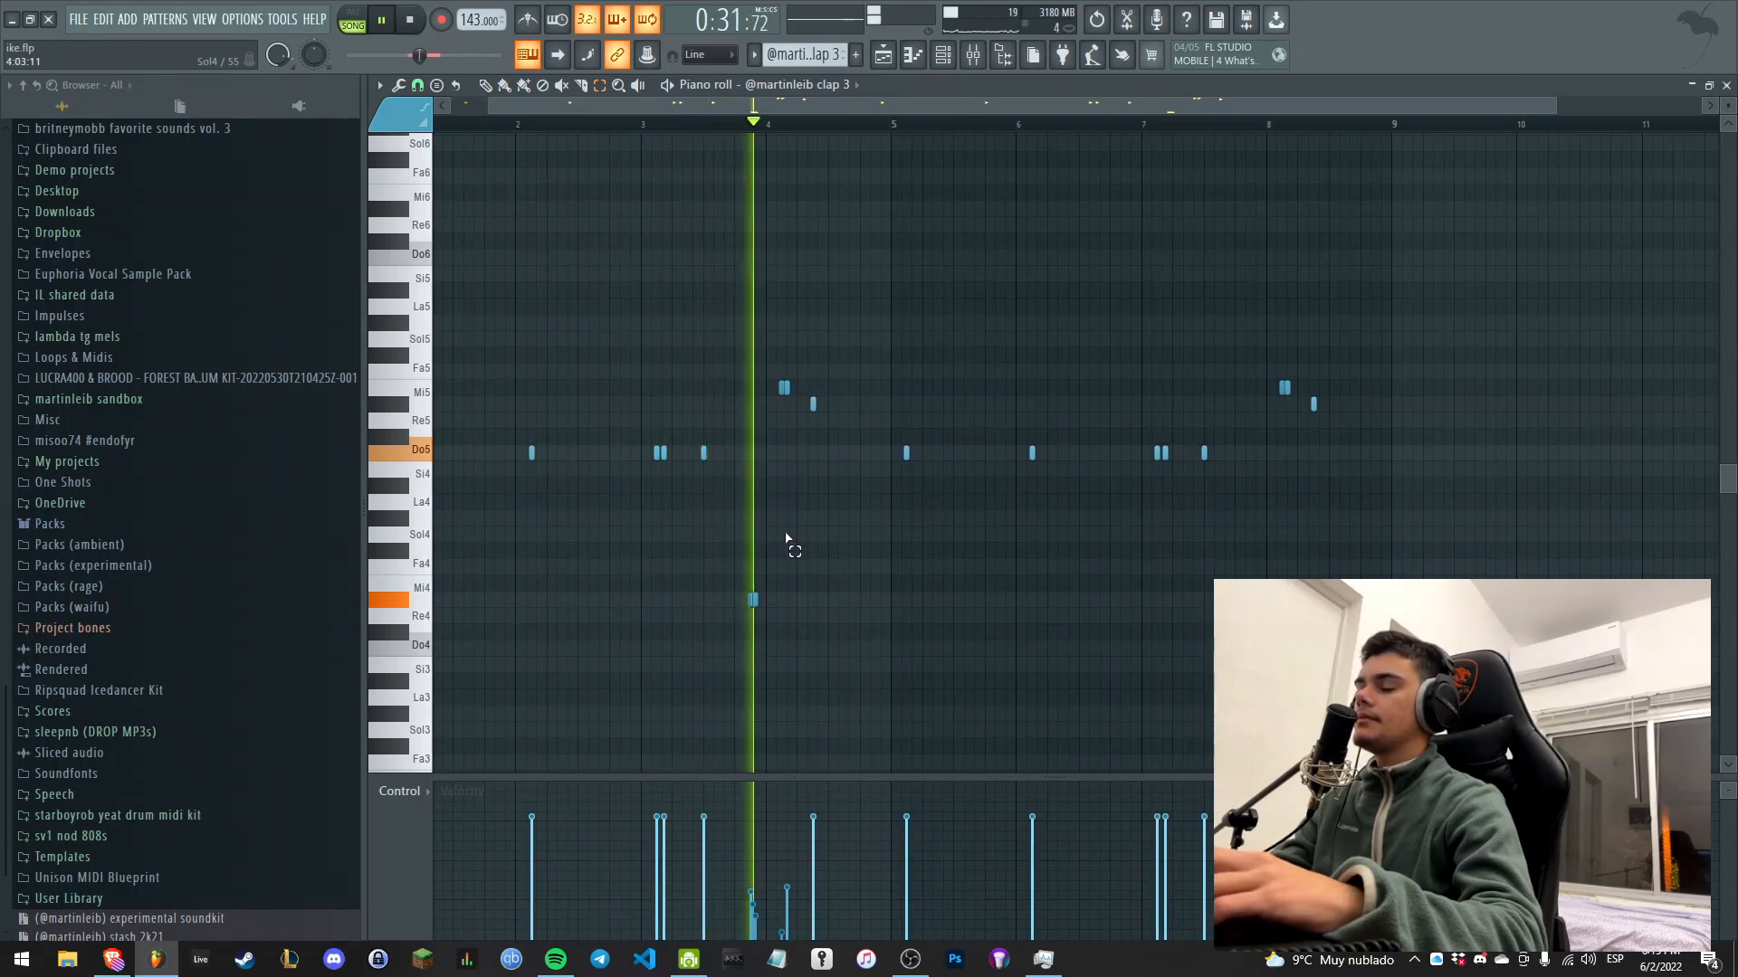
{"action": "scroll", "coordinate": [942, 574], "scroll_direction": "down", "scroll_amount": 1, "text": "ctrl"}
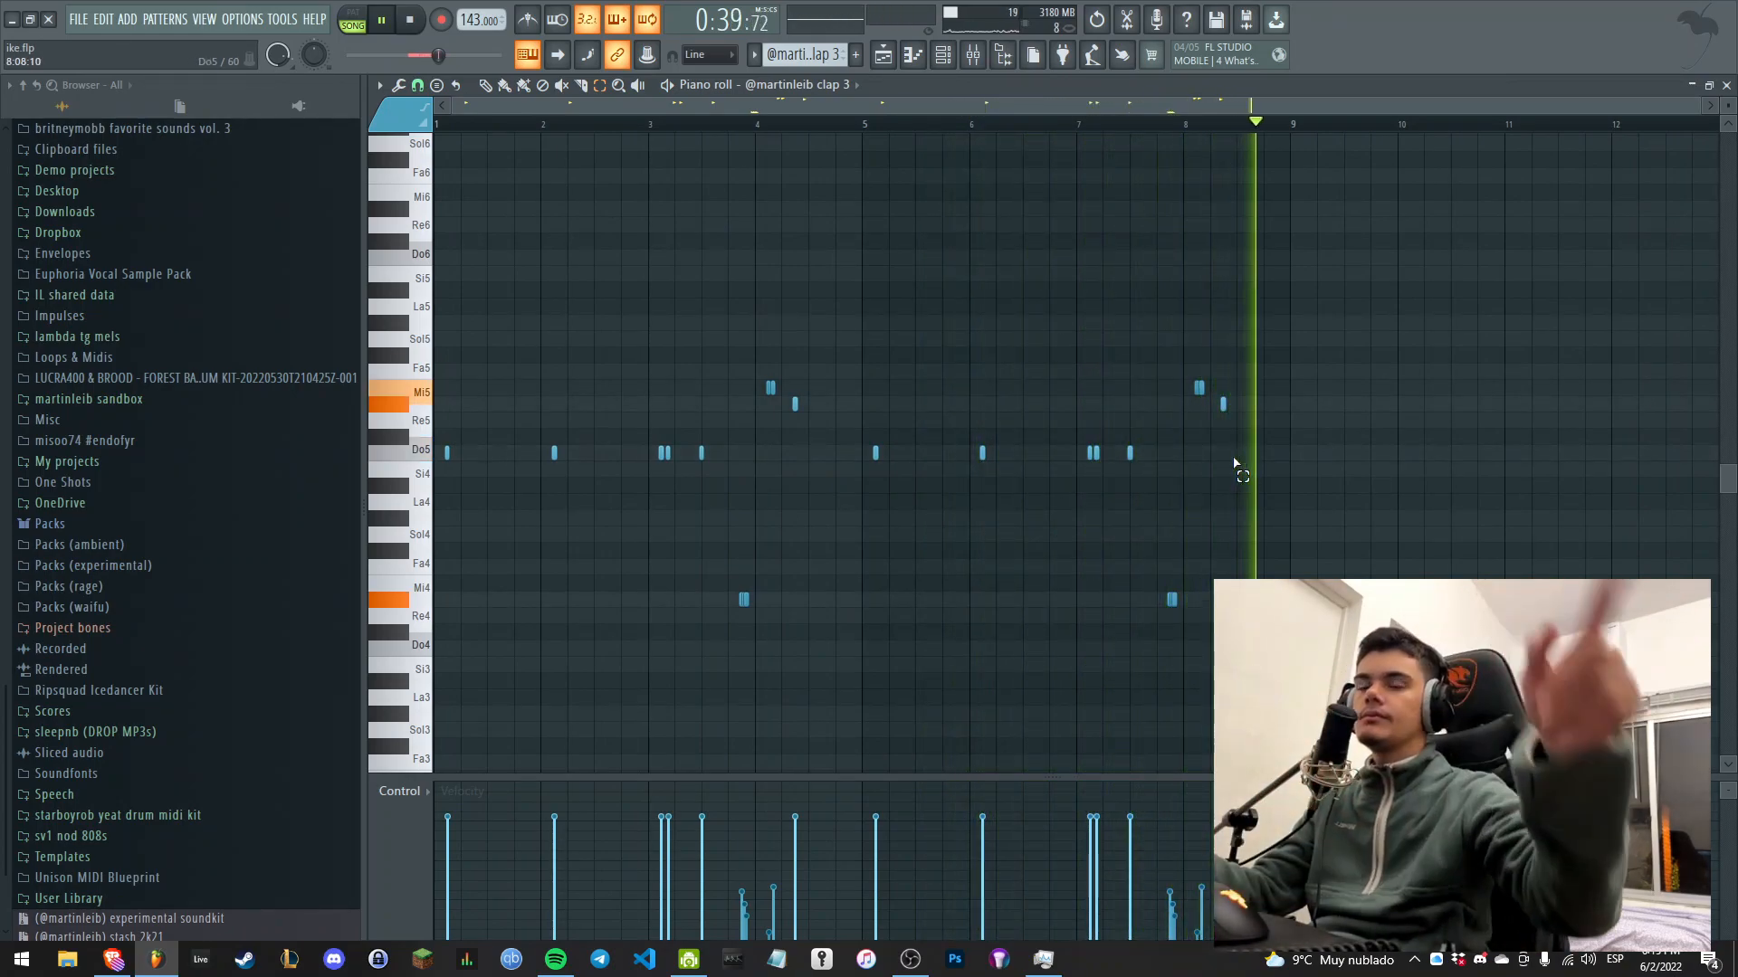
{"action": "key", "text": "space"}
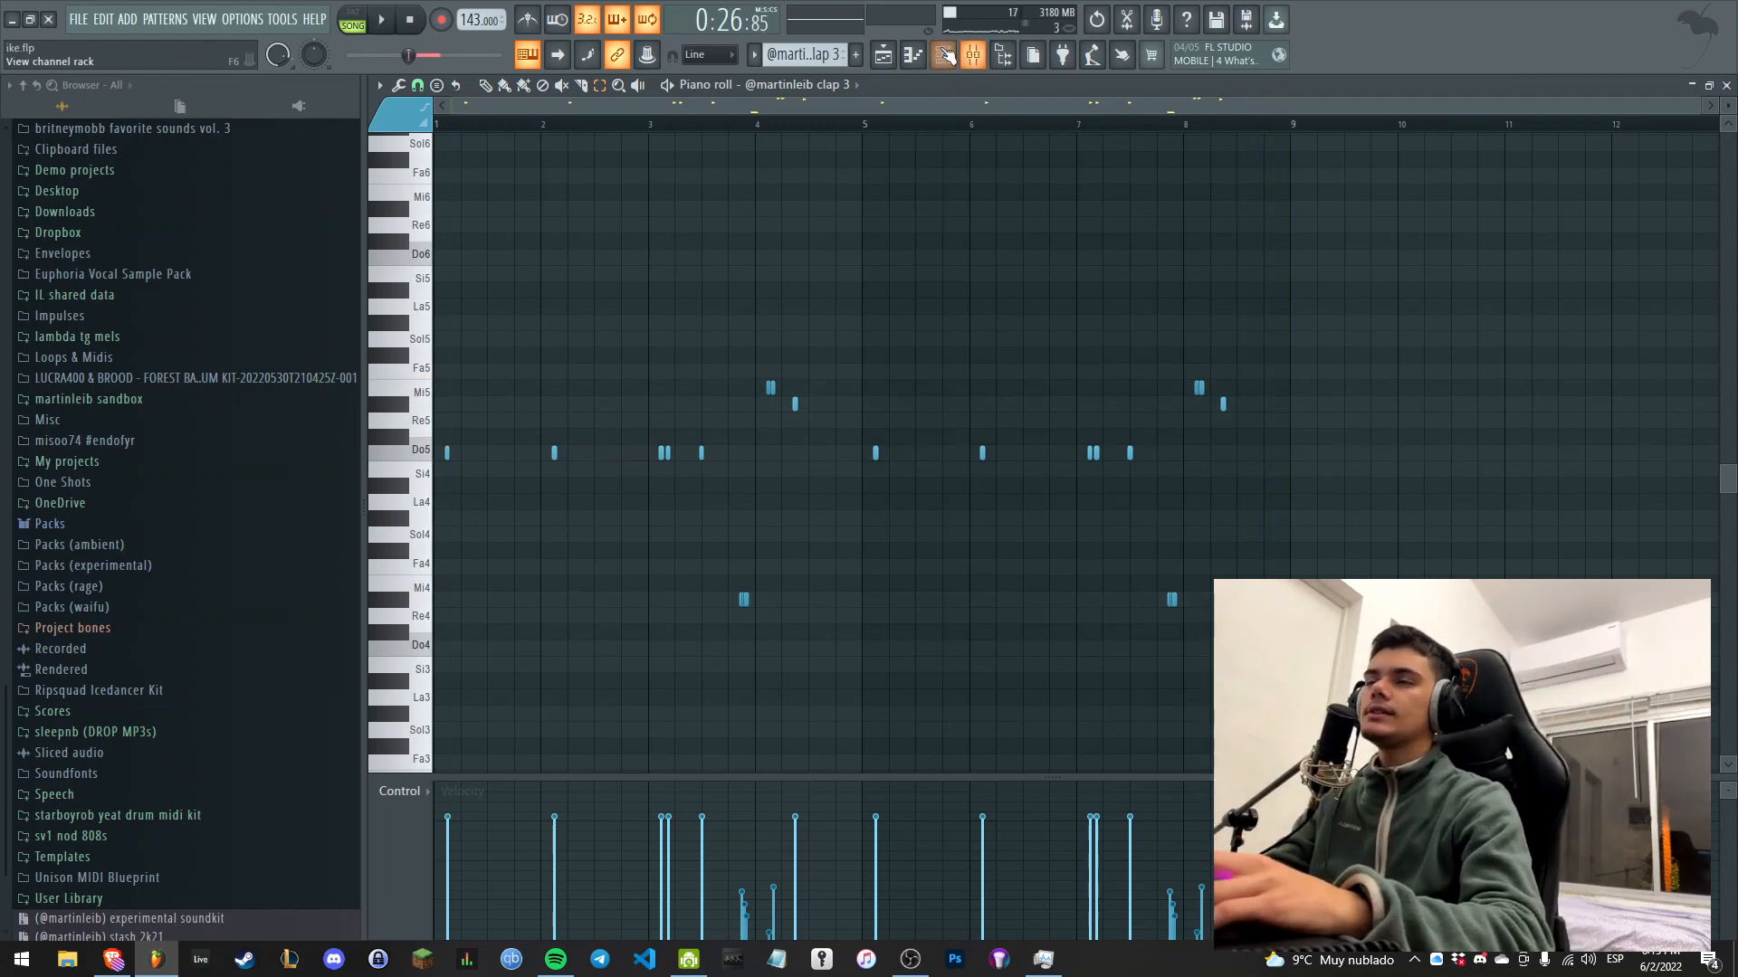
Solo the perc 37 and rim 14 tracks in the playlist and play them from bar 9.
{"action": "left_click", "coordinate": [894, 55]}
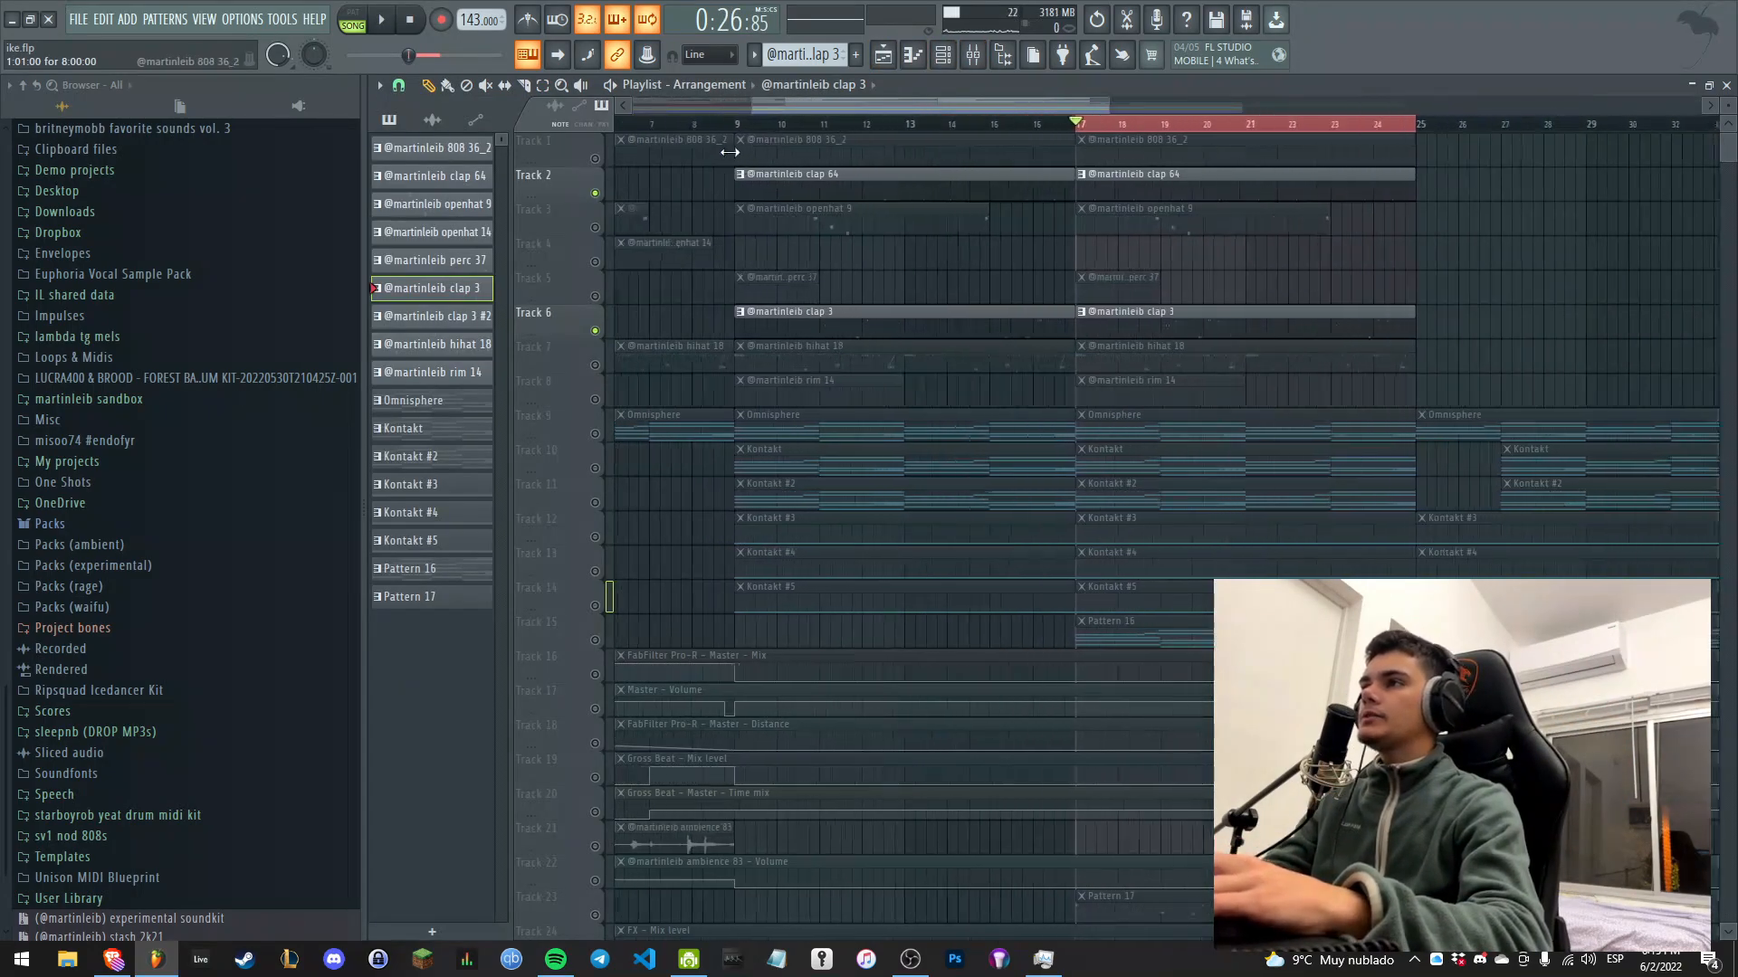
{"action": "left_click", "coordinate": [725, 139]}
{"action": "left_click", "coordinate": [613, 285]}
{"action": "right_click", "coordinate": [596, 297]}
{"action": "left_click", "coordinate": [595, 399]}
{"action": "key", "text": "space"}
{"action": "scroll", "coordinate": [757, 321], "scroll_direction": "up", "scroll_amount": 2}
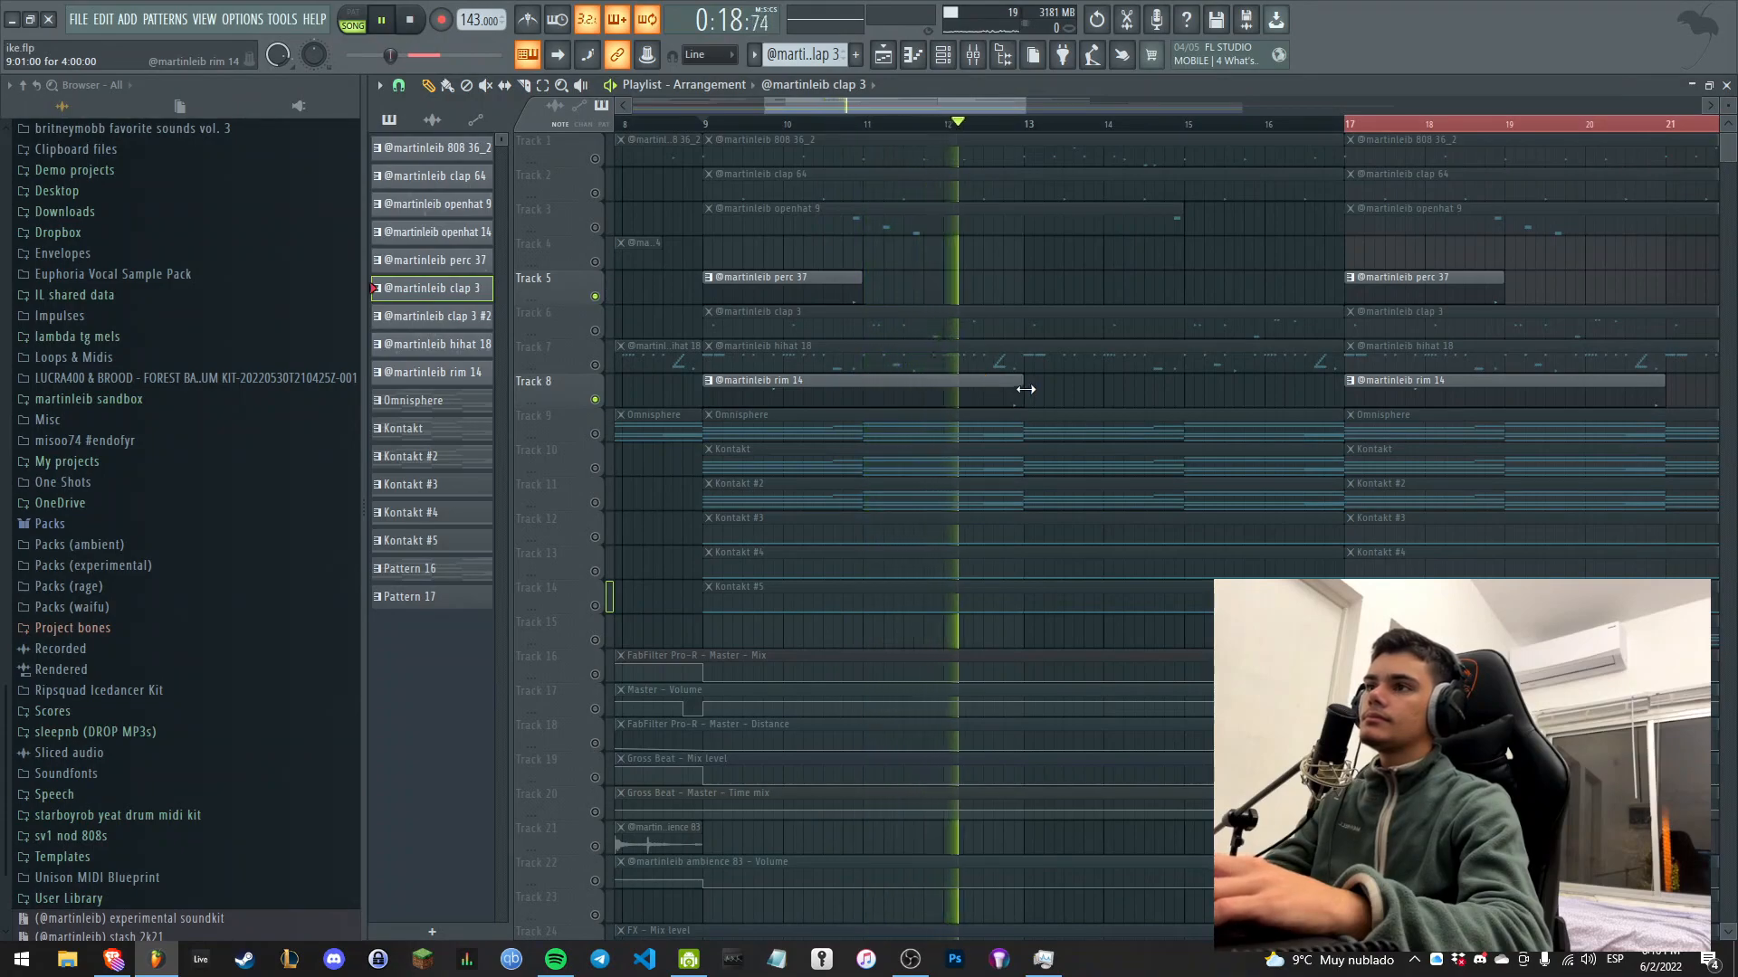
{"action": "key", "text": "space"}
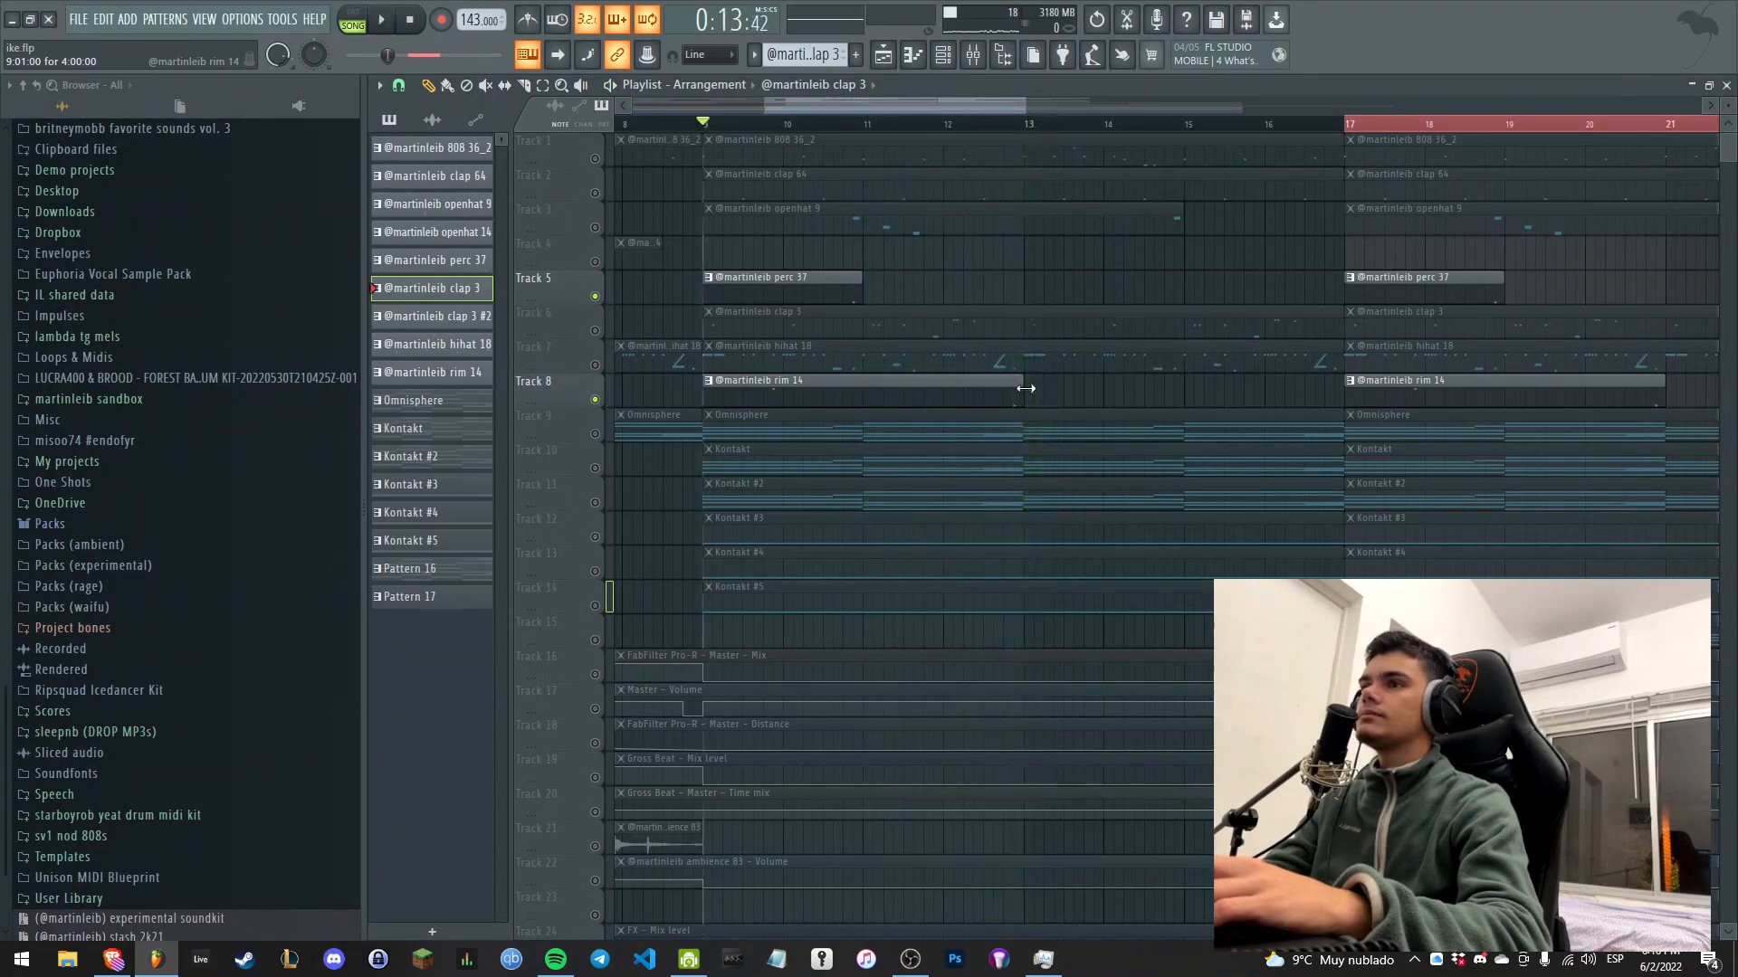
Solo the hi-hat track, open the hihat 18 pattern in the piano roll, and play its beginning.
{"action": "scroll", "coordinate": [744, 248], "scroll_direction": "down", "scroll_amount": 2}
{"action": "scroll", "coordinate": [743, 248], "scroll_direction": "up", "scroll_amount": 3}
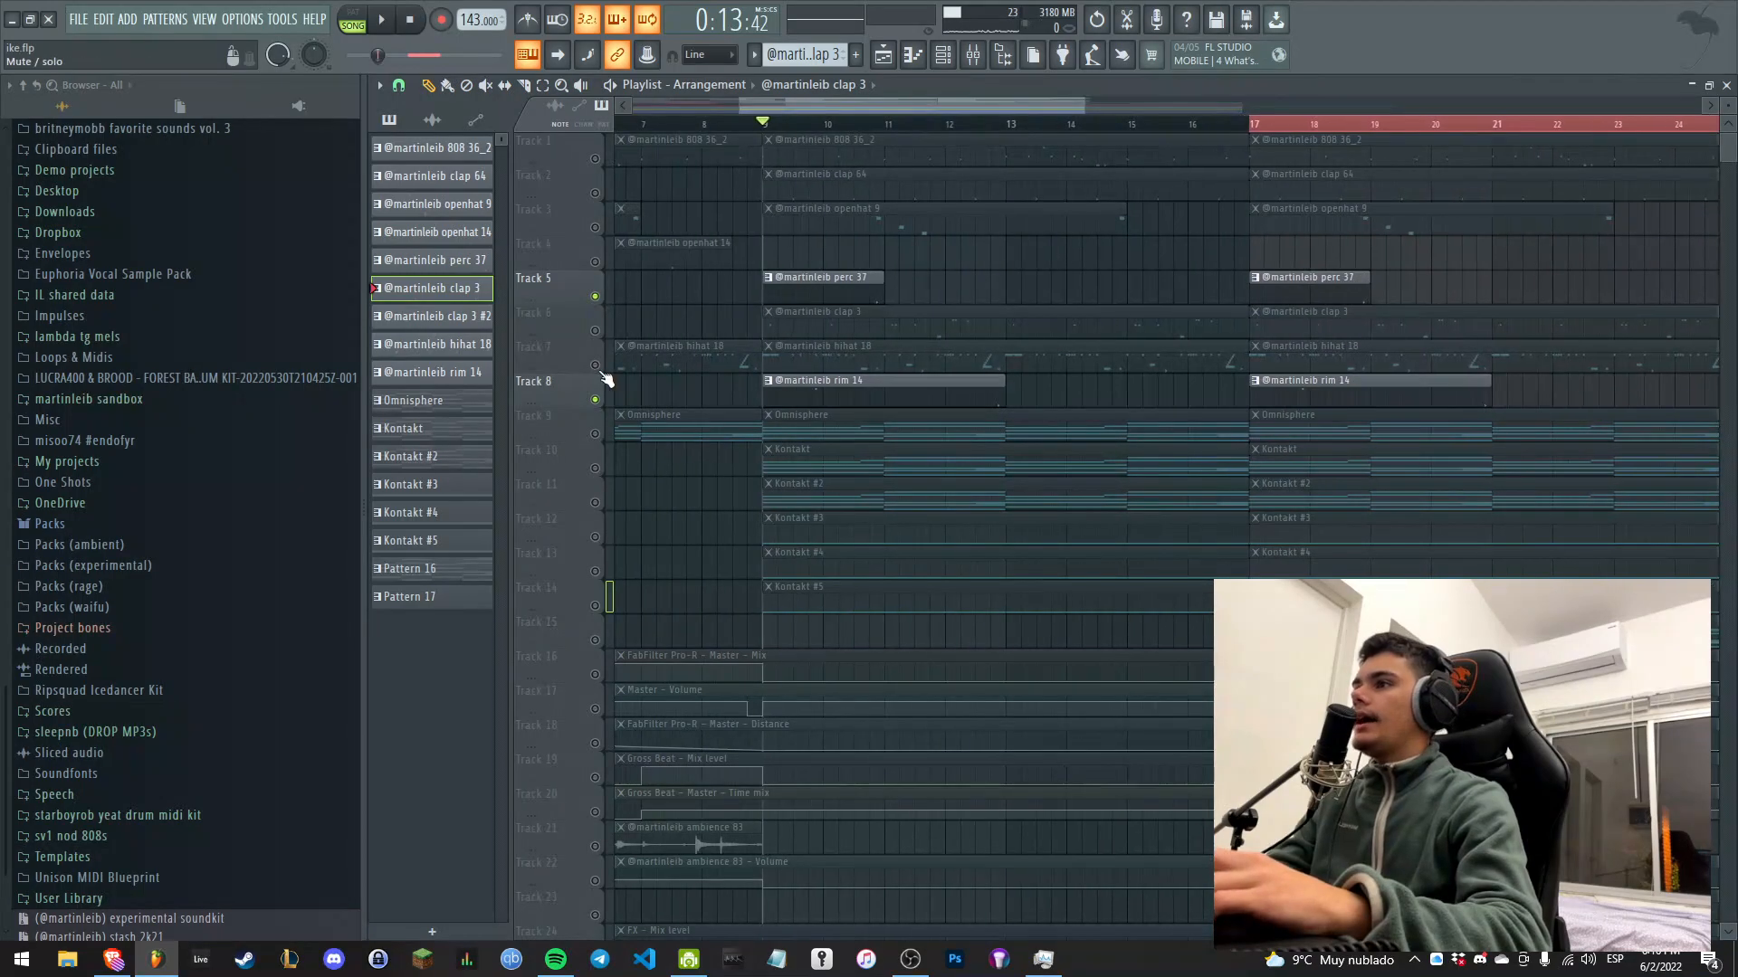
{"action": "left_click", "coordinate": [810, 360]}
{"action": "double_click", "coordinate": [810, 361]}
{"action": "key", "text": "space"}
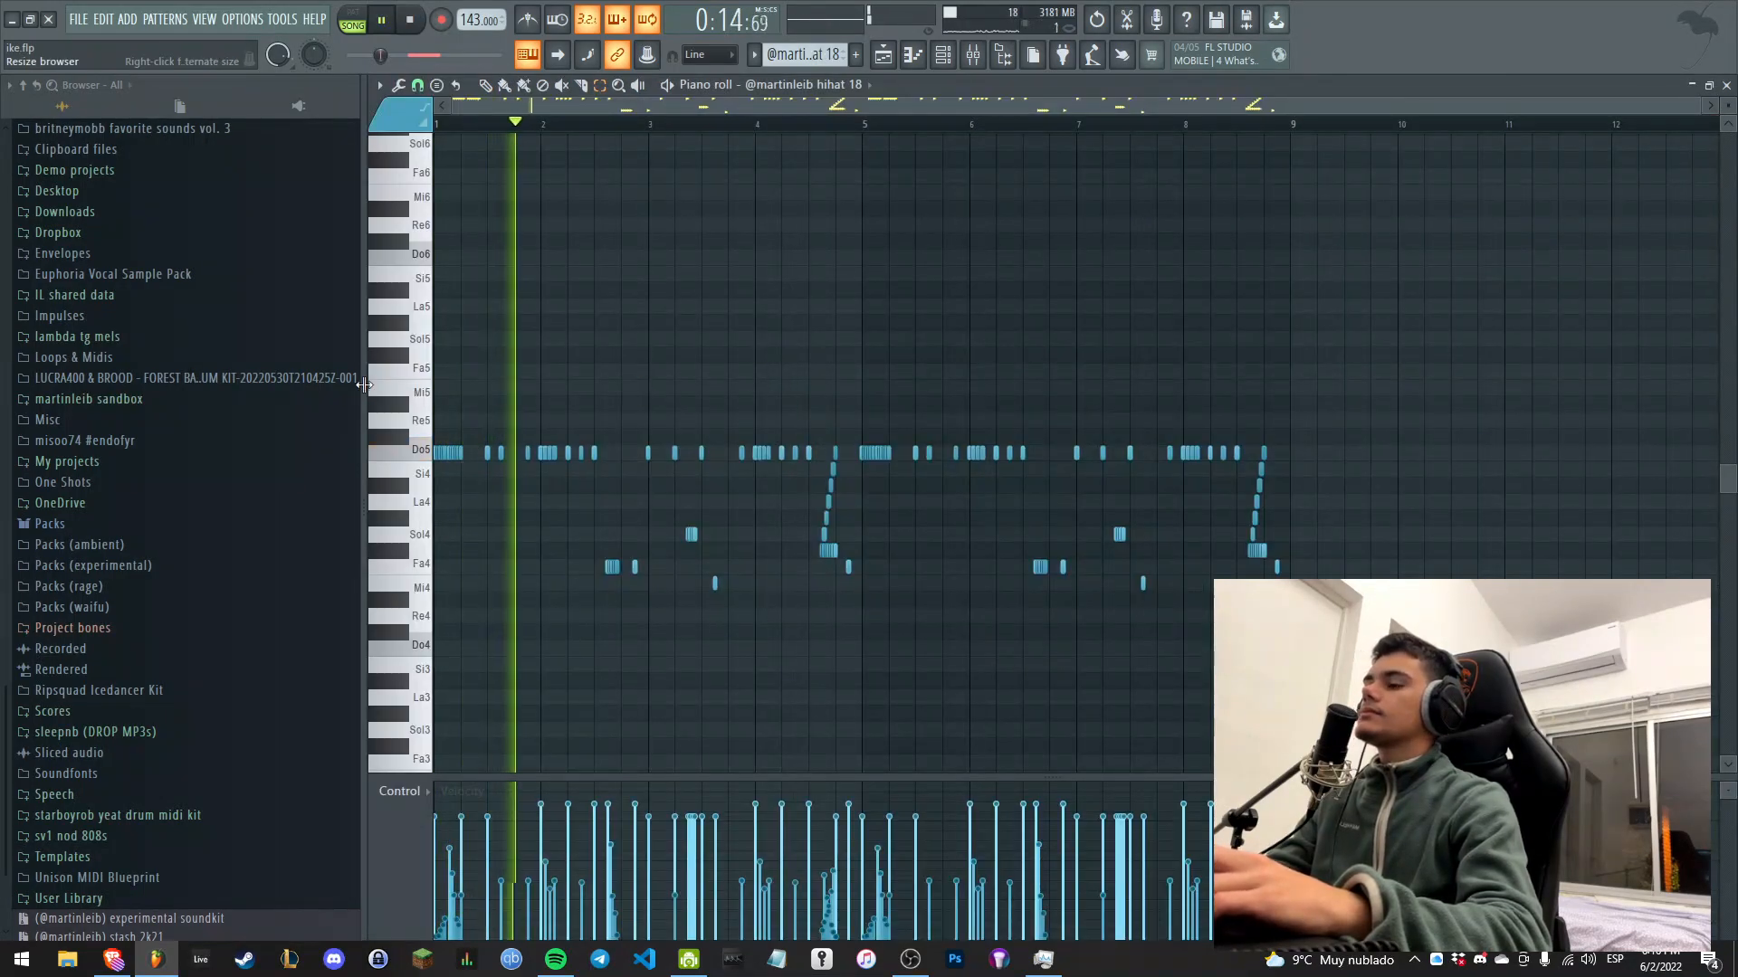
{"action": "scroll", "coordinate": [365, 474], "scroll_direction": "up", "scroll_amount": 5}
{"action": "scroll", "coordinate": [443, 471], "scroll_direction": "up", "scroll_amount": 5}
{"action": "key", "text": "space"}
Highlight the opening hi-hat roll at the start of bar 1 with its rising and falling velocities.
{"action": "left_click_drag", "start_coordinate": [604, 413], "coordinate": [434, 505]}
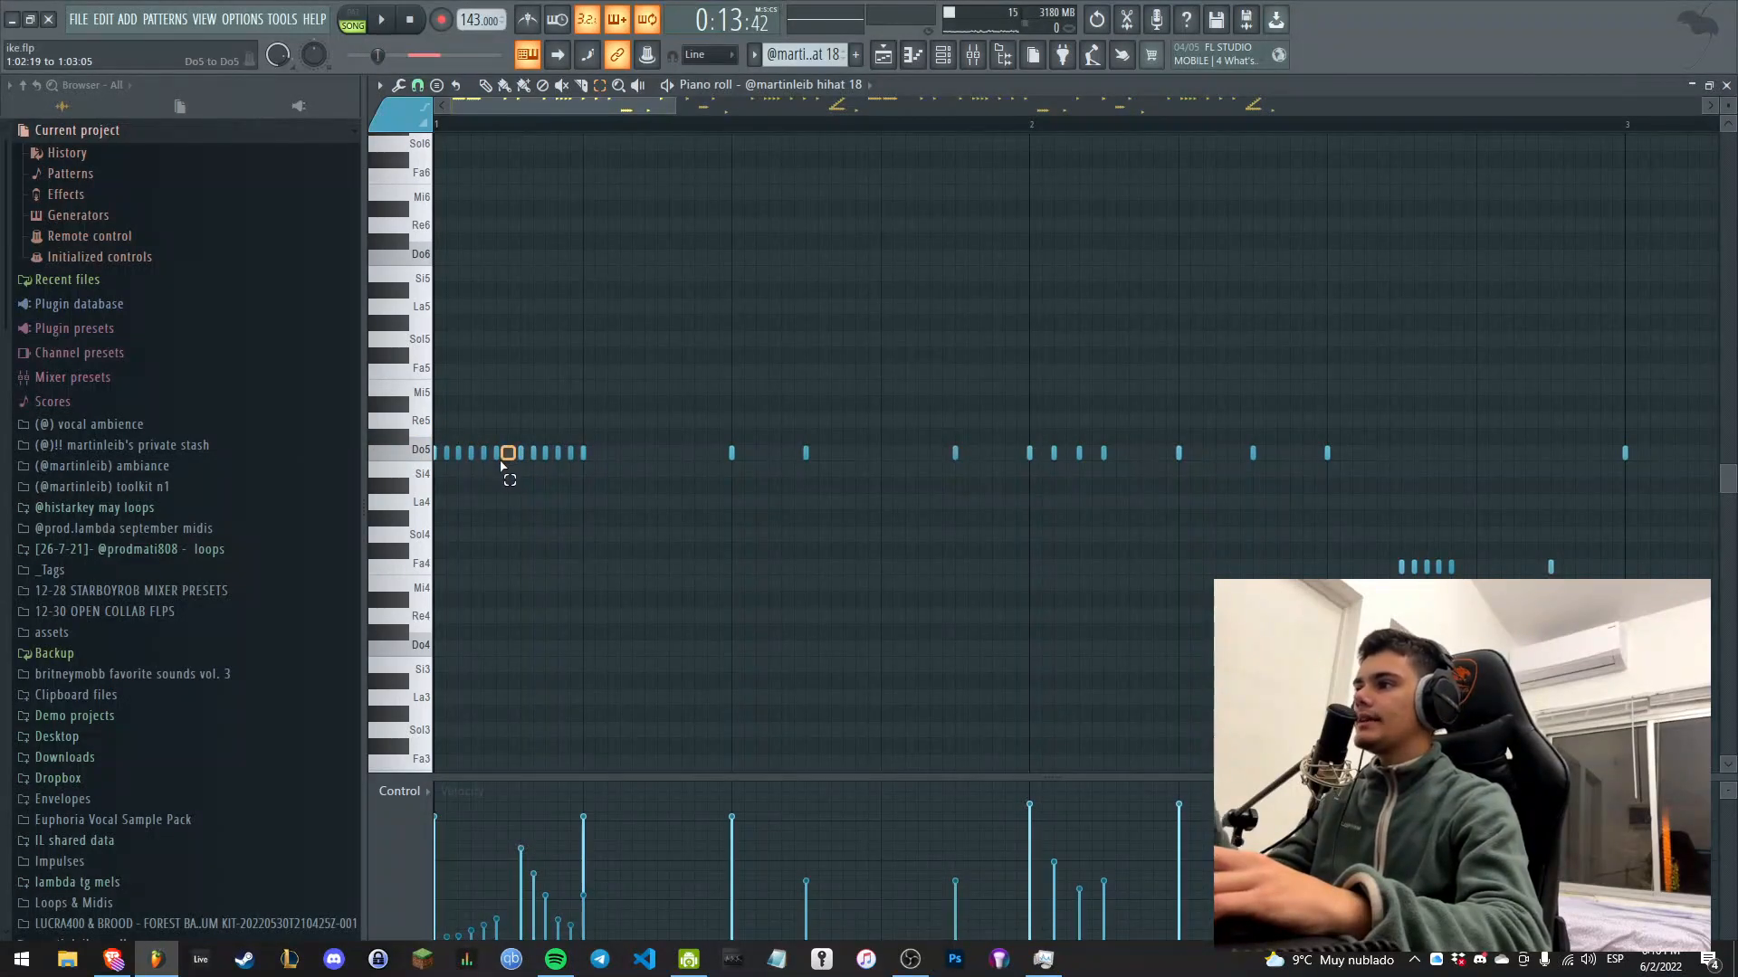
{"action": "left_click_drag", "start_coordinate": [702, 400], "coordinate": [264, 516]}
{"action": "left_click_drag", "start_coordinate": [713, 398], "coordinate": [222, 541]}
{"action": "key", "text": "space"}
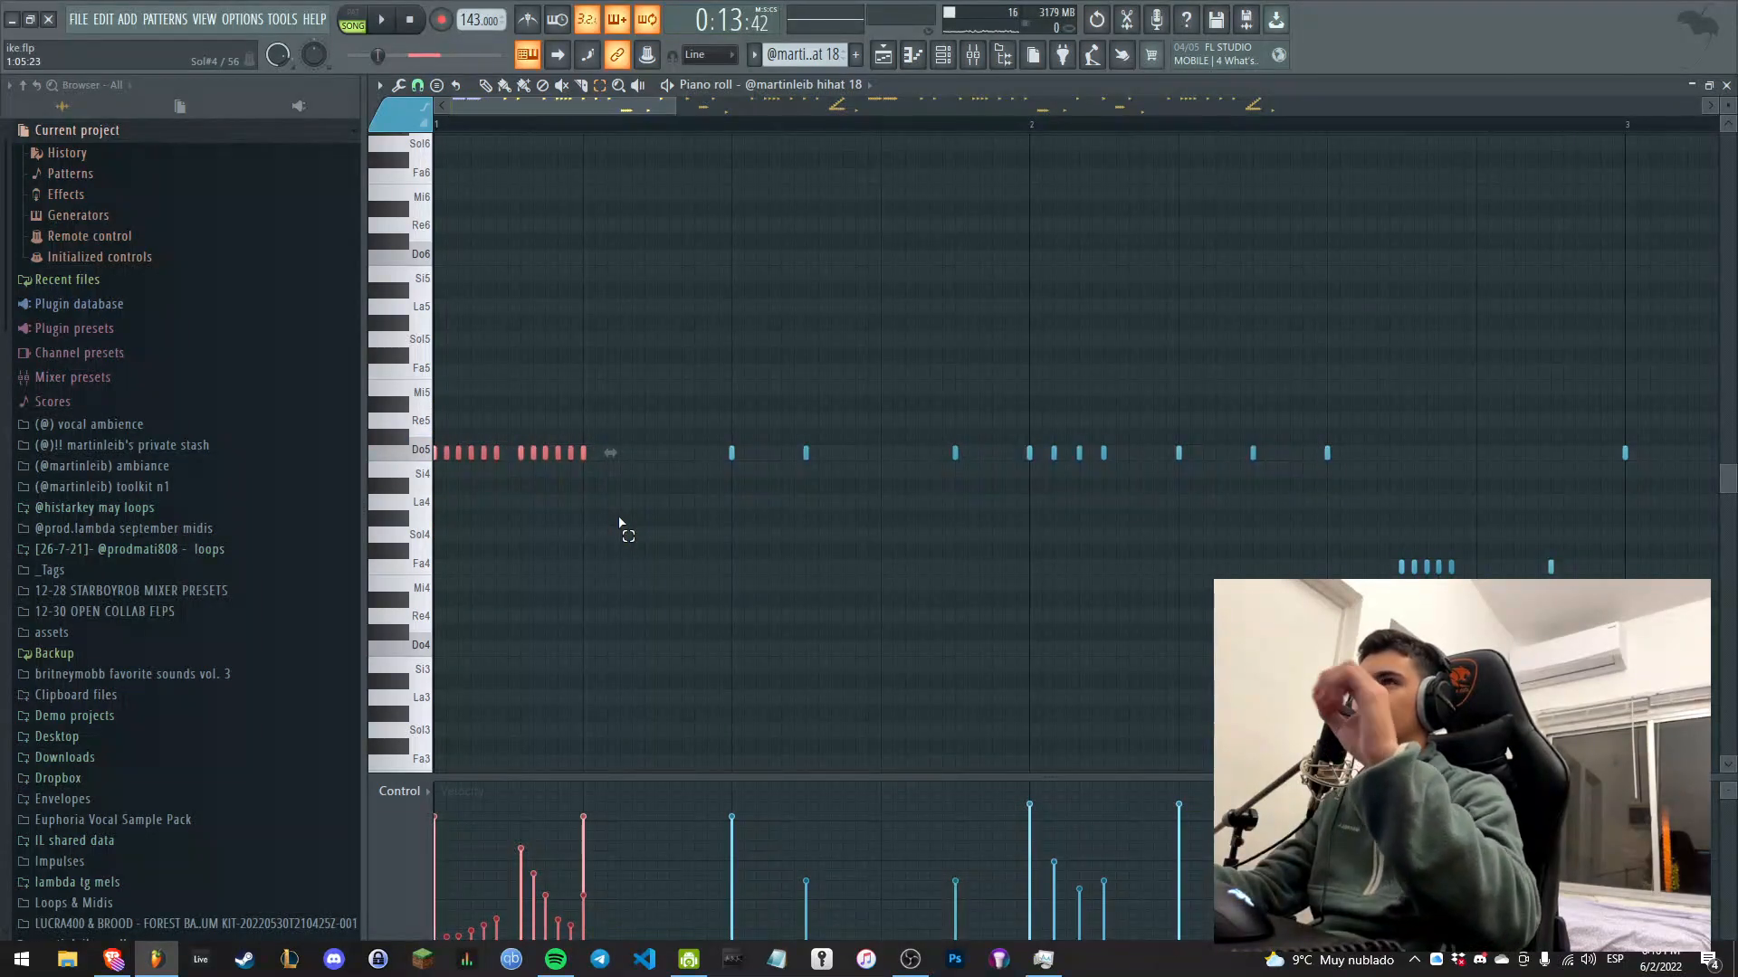
Reopen the hihat 18 pattern from the playlist, play it through, and display the channel rack.
{"action": "key", "text": "F5"}
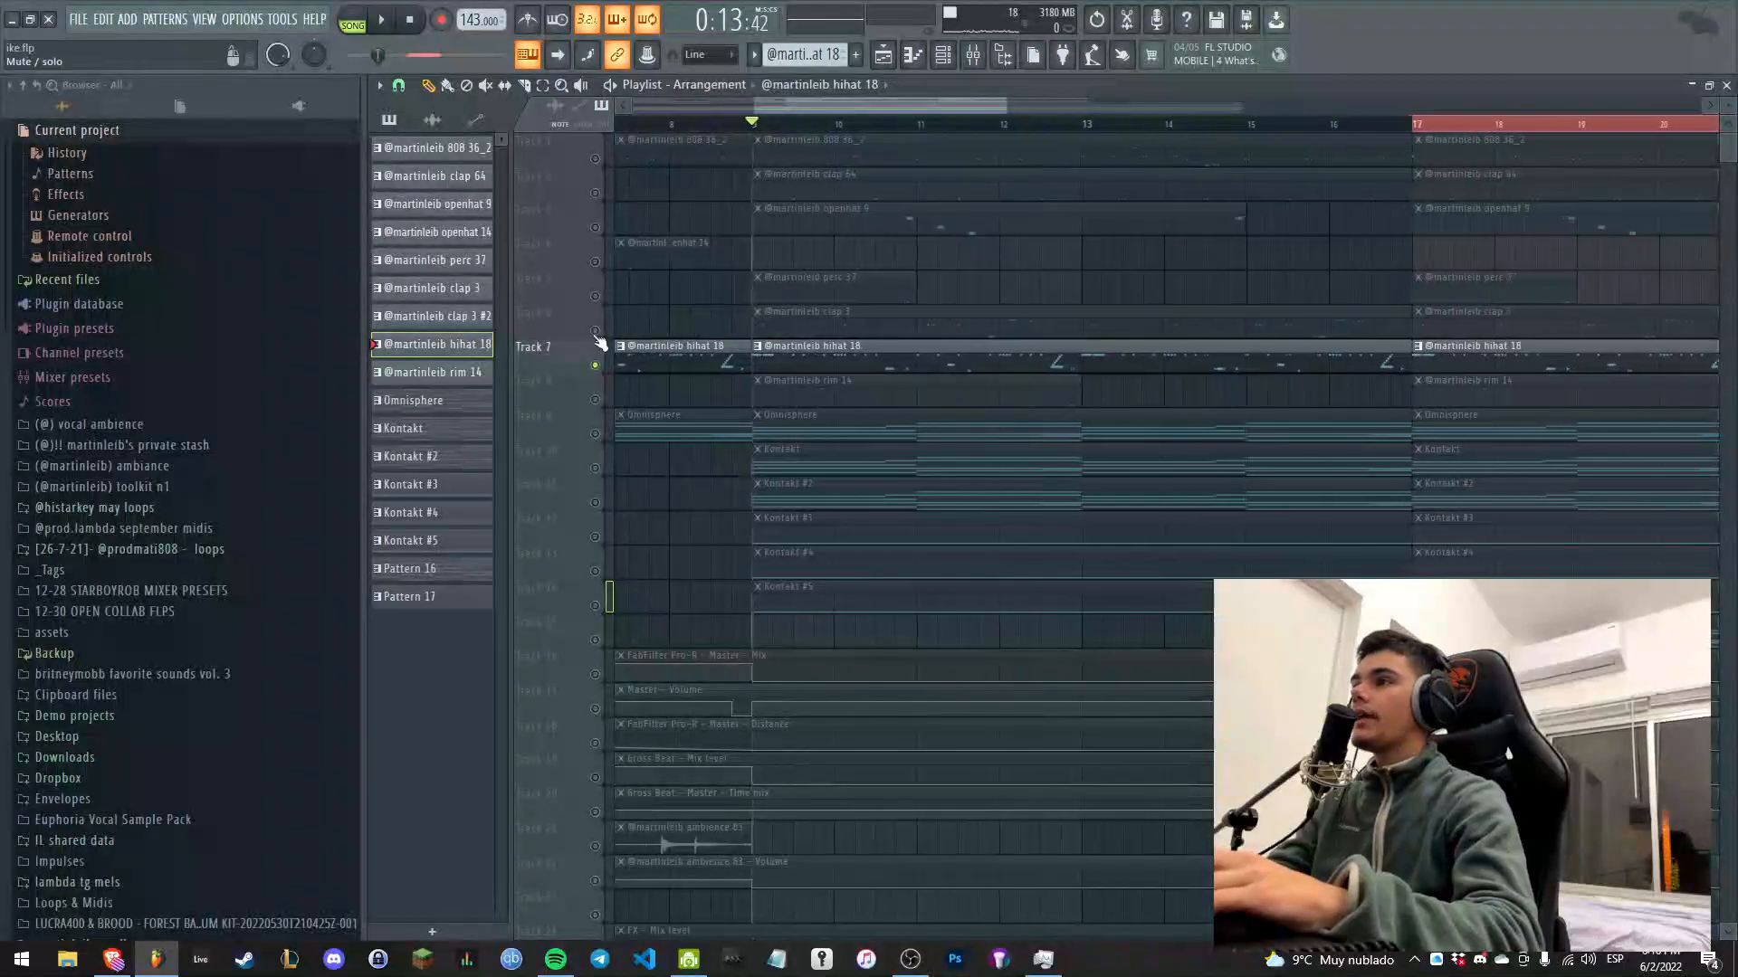
{"action": "double_click", "coordinate": [851, 346]}
{"action": "key", "text": "space"}
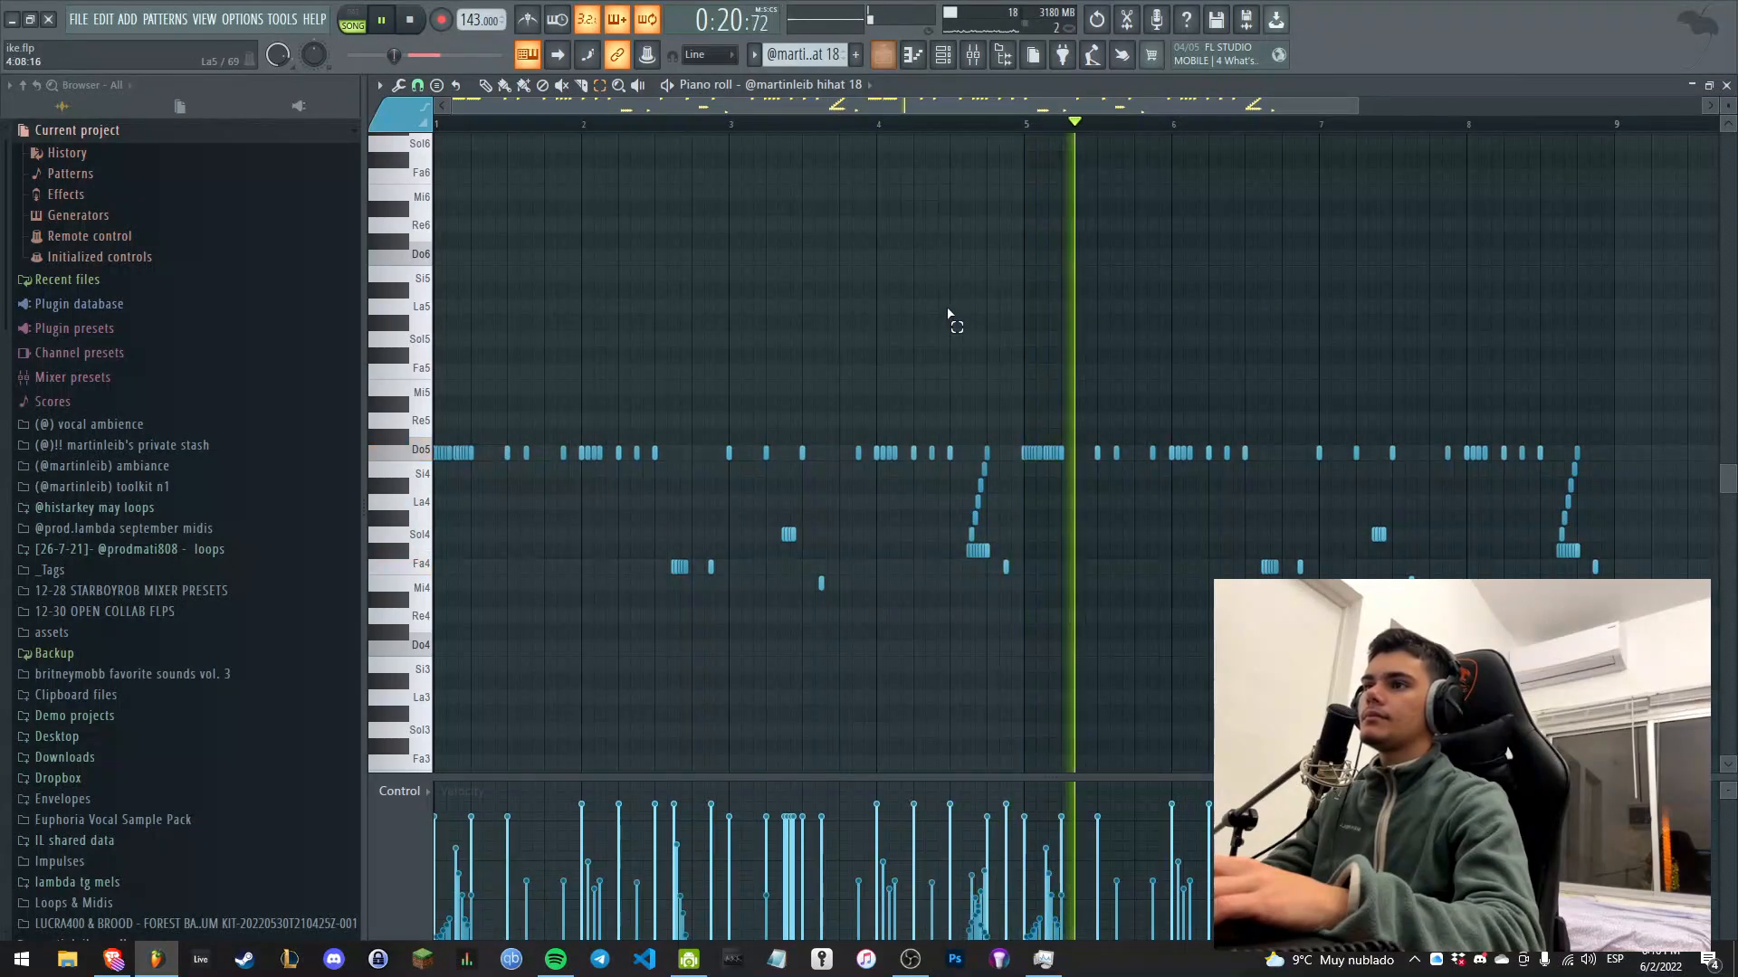
{"action": "scroll", "coordinate": [947, 308], "scroll_direction": "down", "scroll_amount": 2}
{"action": "key", "text": "F6"}
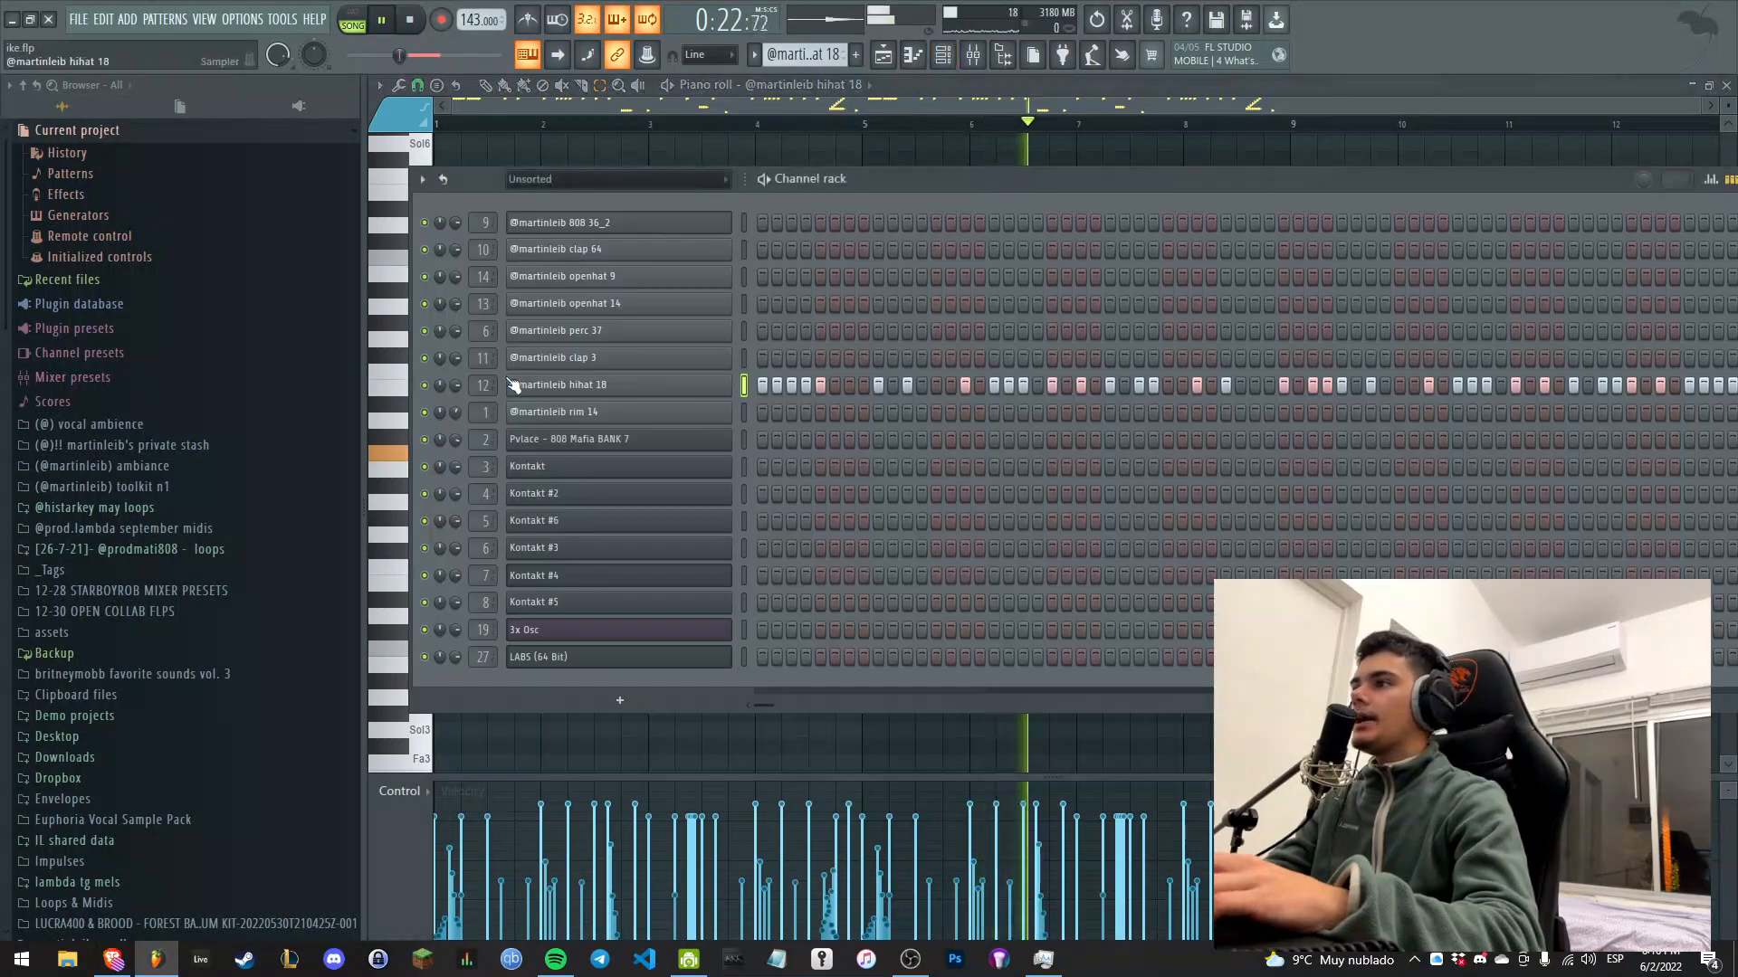
Look through the mixer presets in the toolkit n1 browser folder, and collapse the folder.
{"action": "key", "text": "F9"}
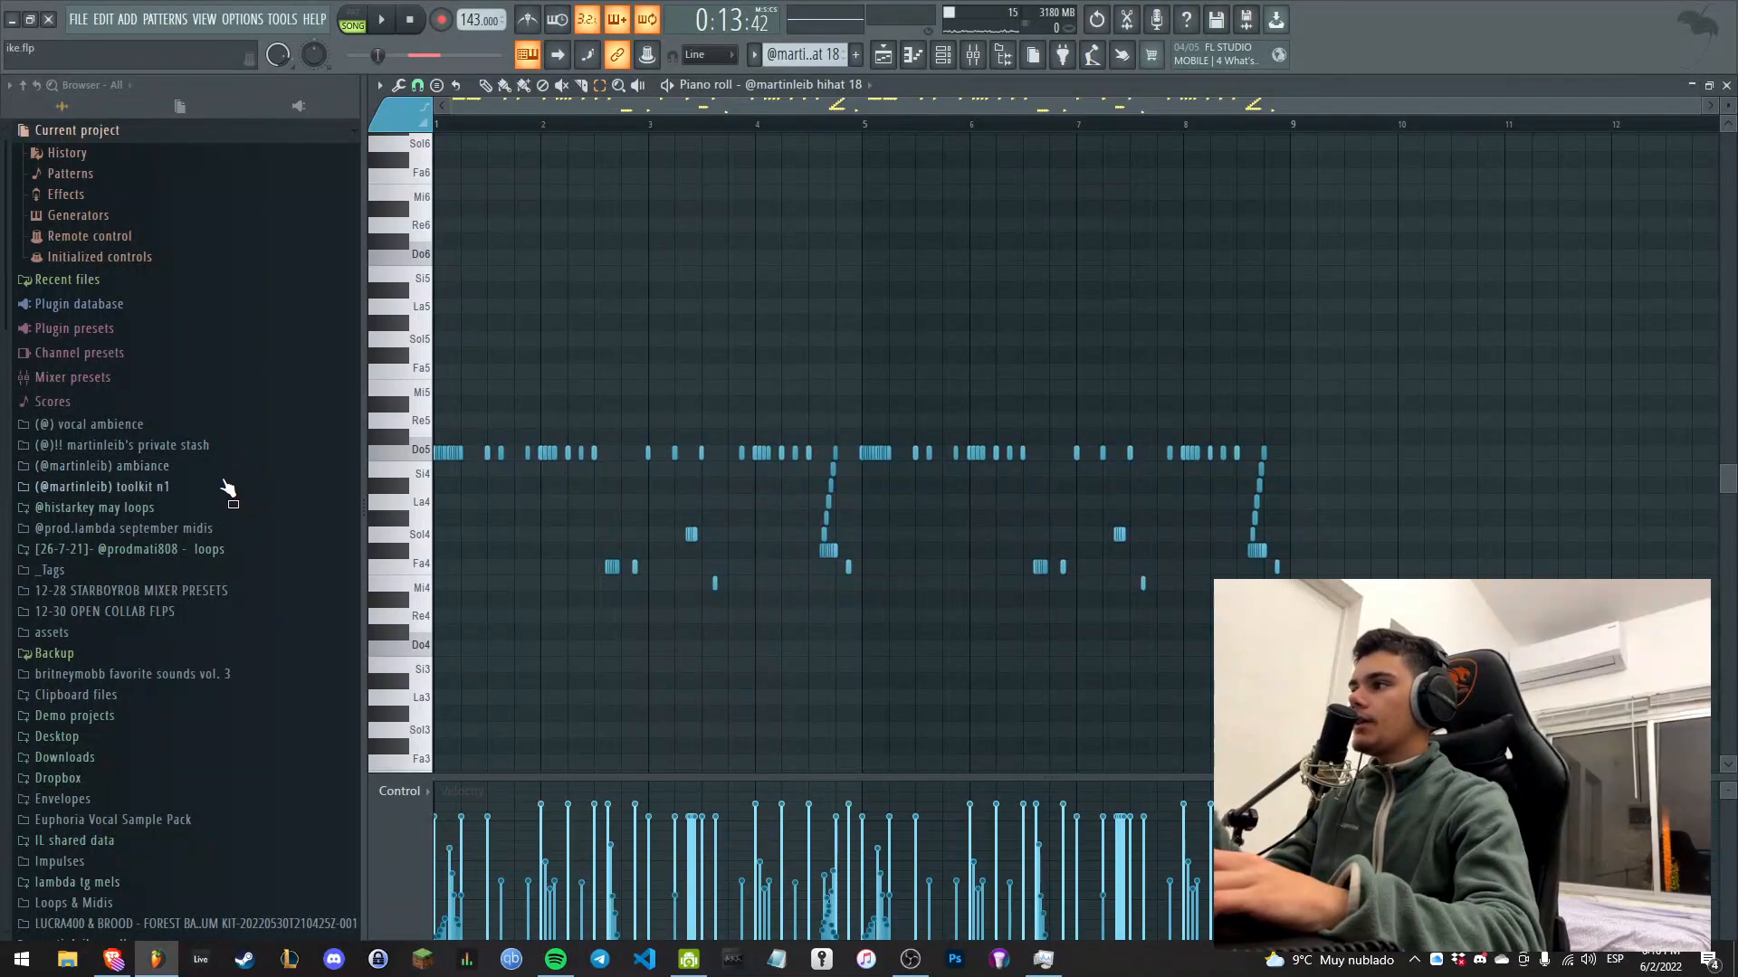
{"action": "left_click", "coordinate": [227, 488]}
{"action": "left_click", "coordinate": [165, 434]}
{"action": "left_click", "coordinate": [128, 458]}
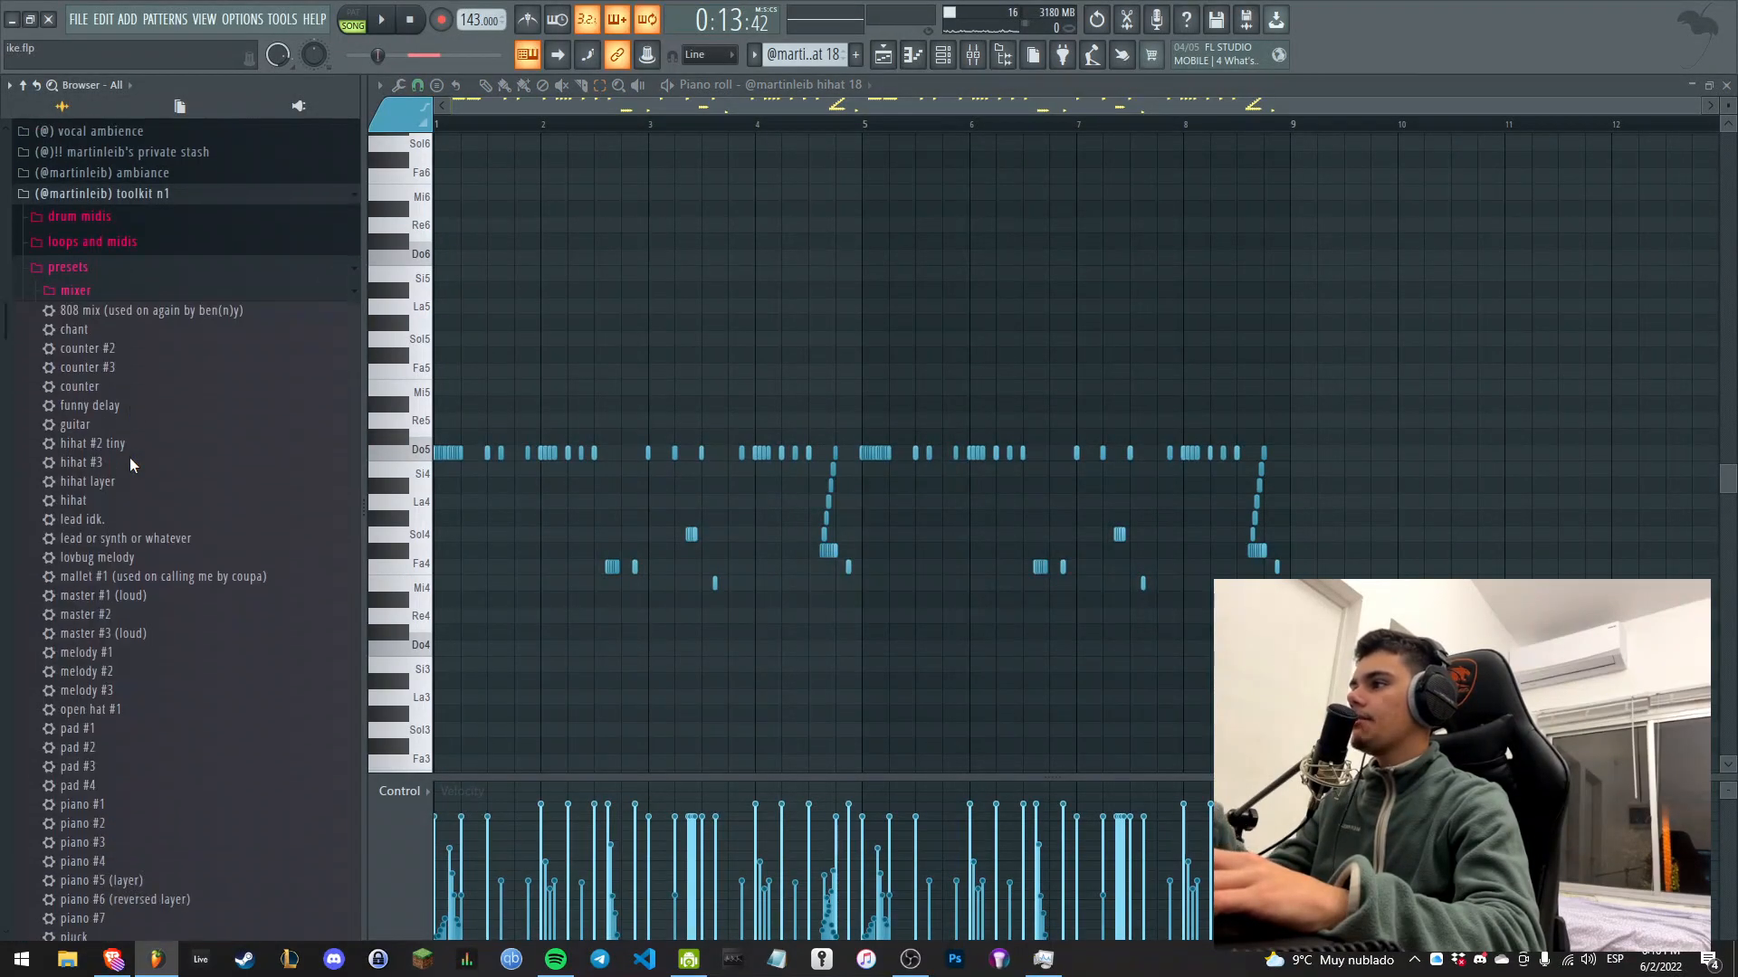
{"action": "scroll", "coordinate": [171, 366], "scroll_direction": "down", "scroll_amount": 2}
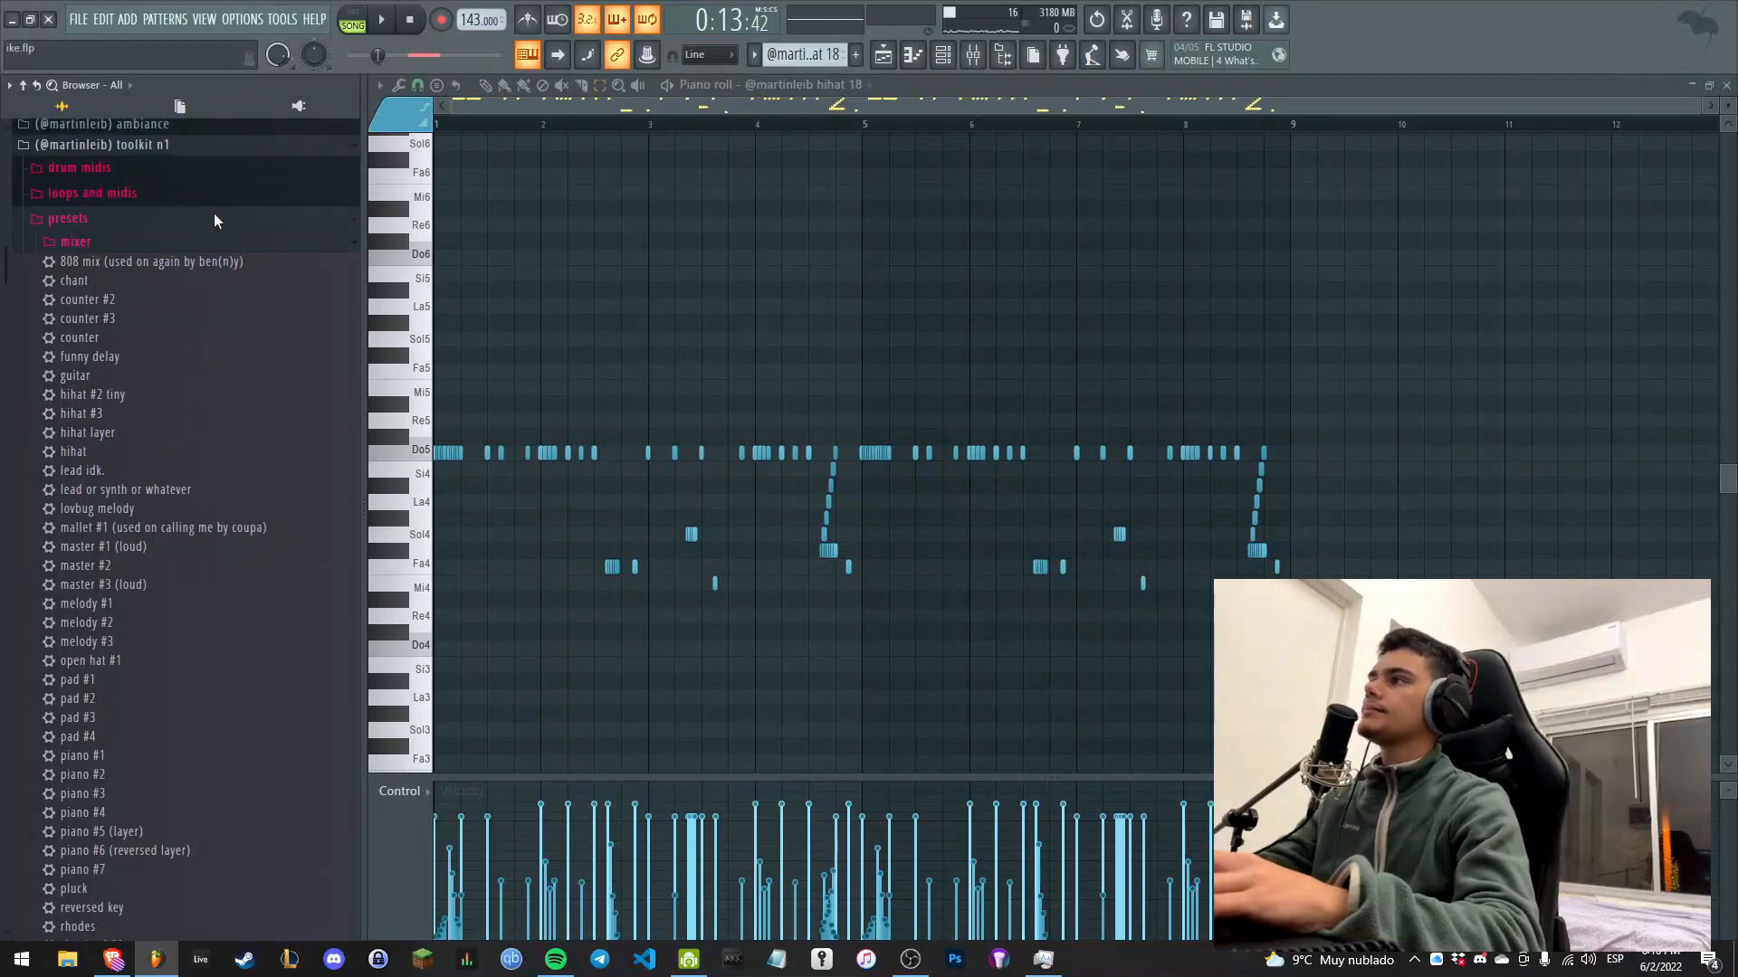
{"action": "left_click", "coordinate": [213, 219]}
{"action": "left_click", "coordinate": [225, 146]}
Solo the openhat 9 track in the playlist, play it from bar 9, and open its pattern in the piano roll.
{"action": "left_click", "coordinate": [884, 56]}
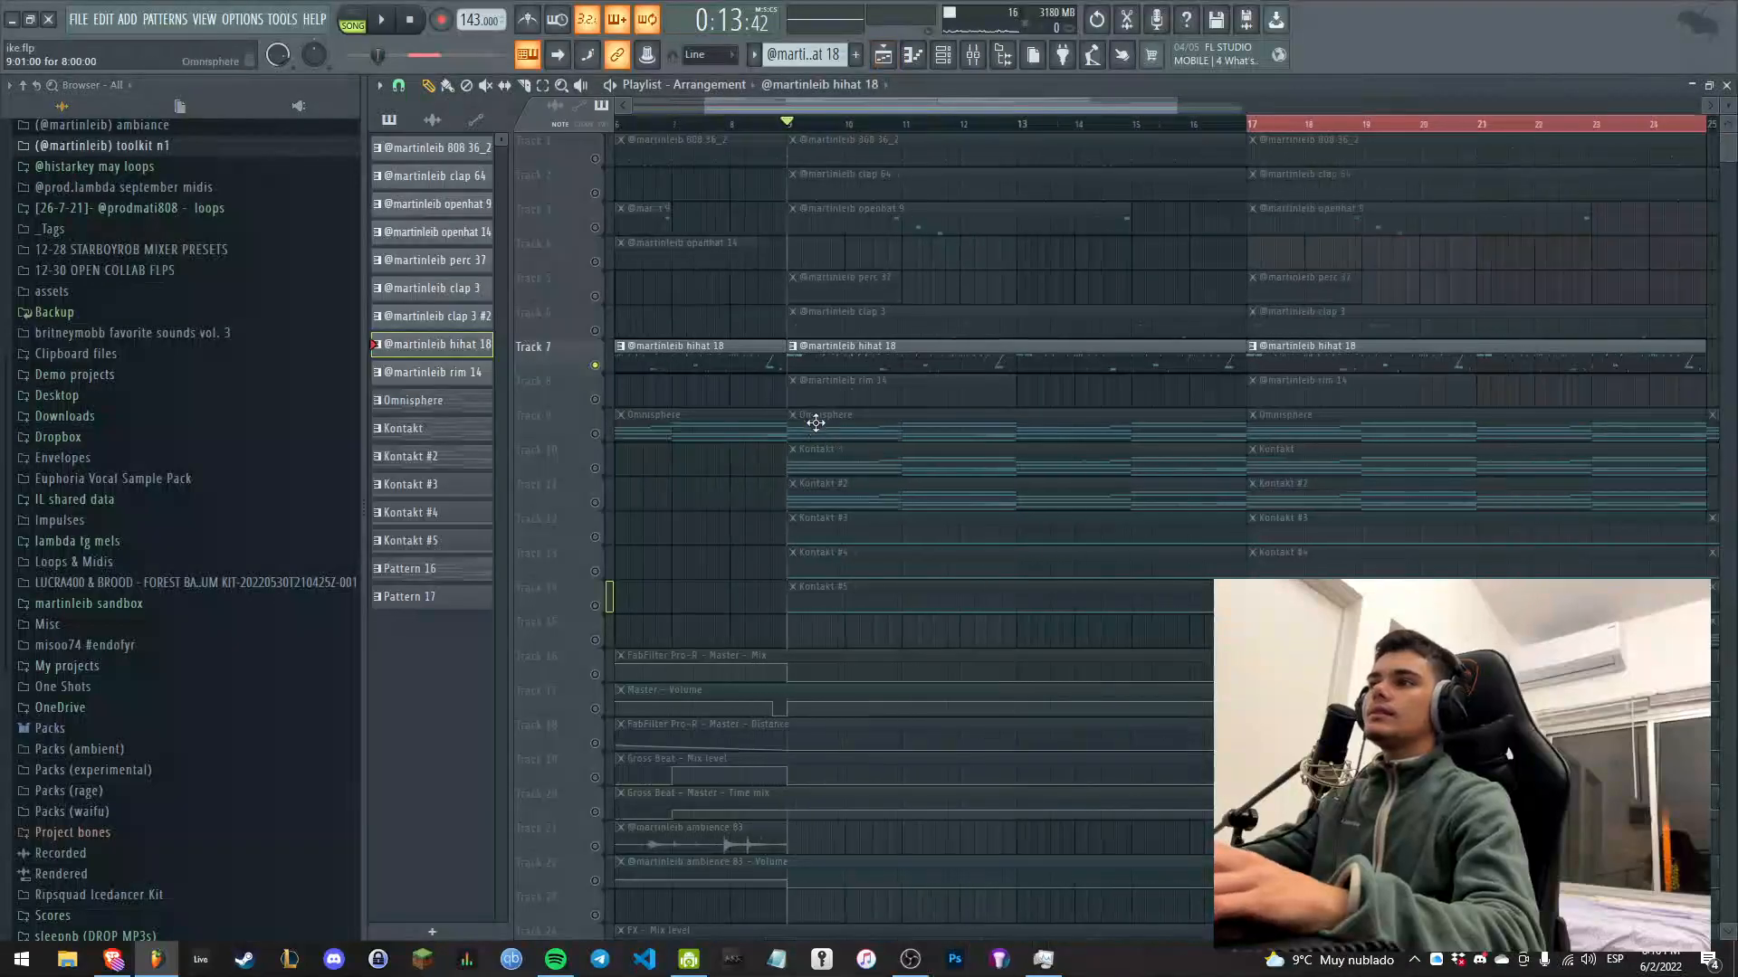
{"action": "key", "text": "space"}
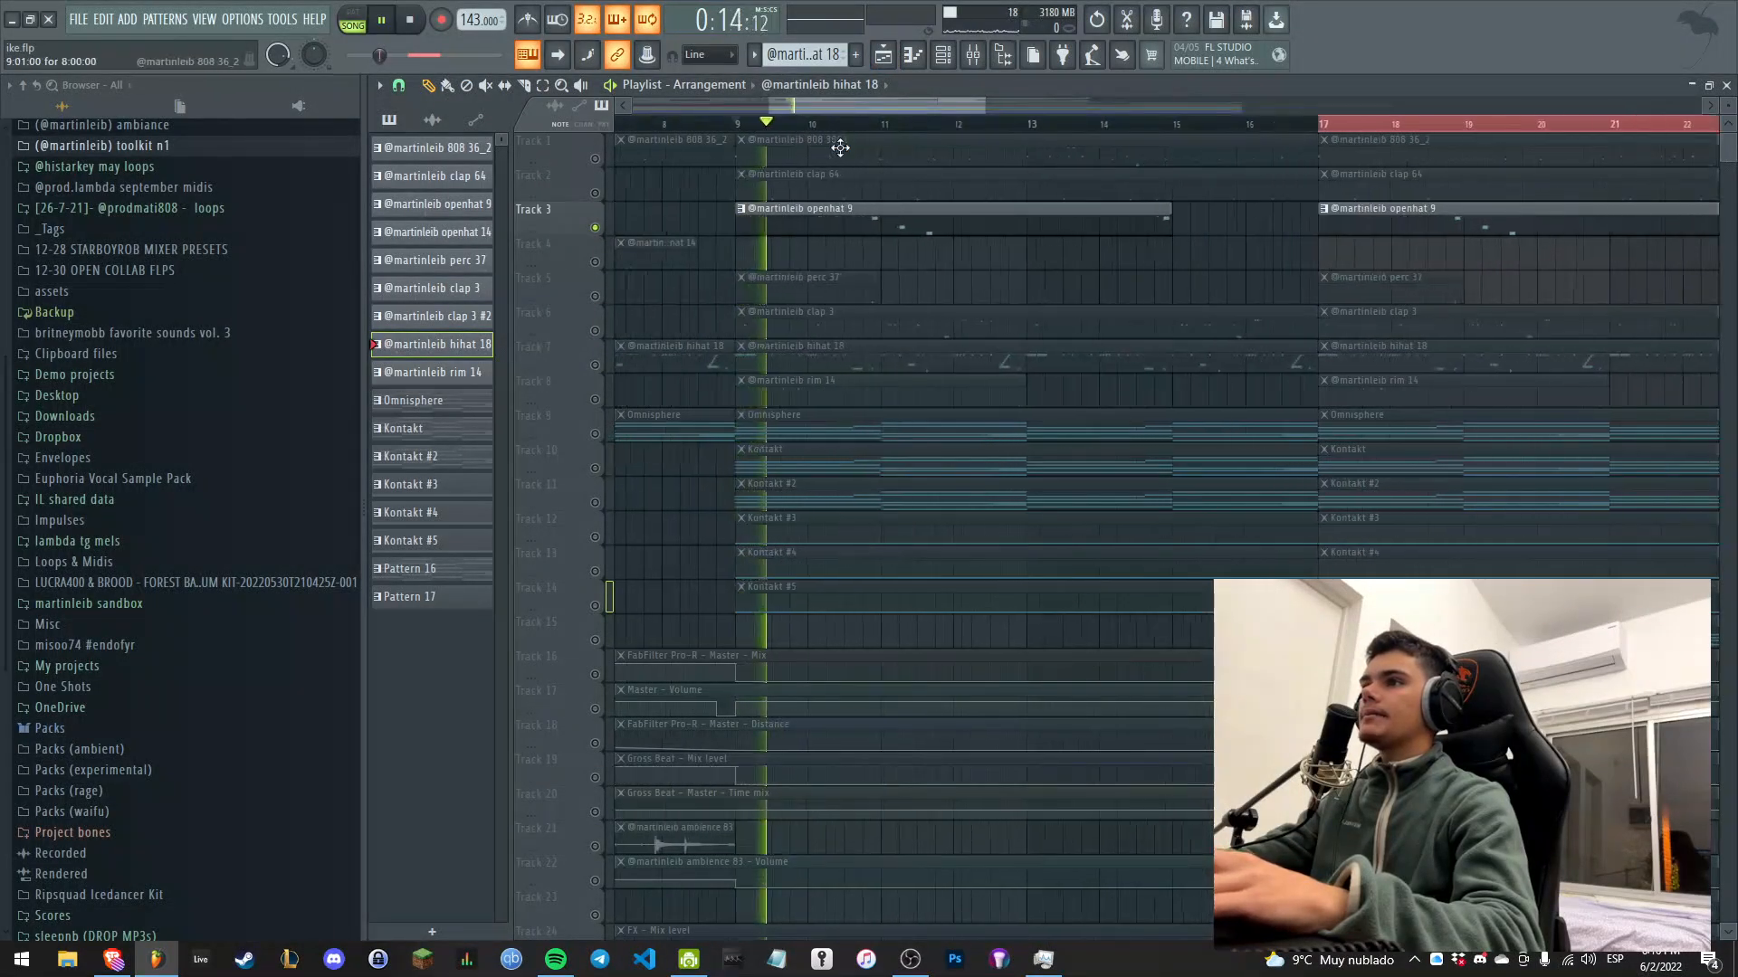
{"action": "double_click", "coordinate": [892, 222]}
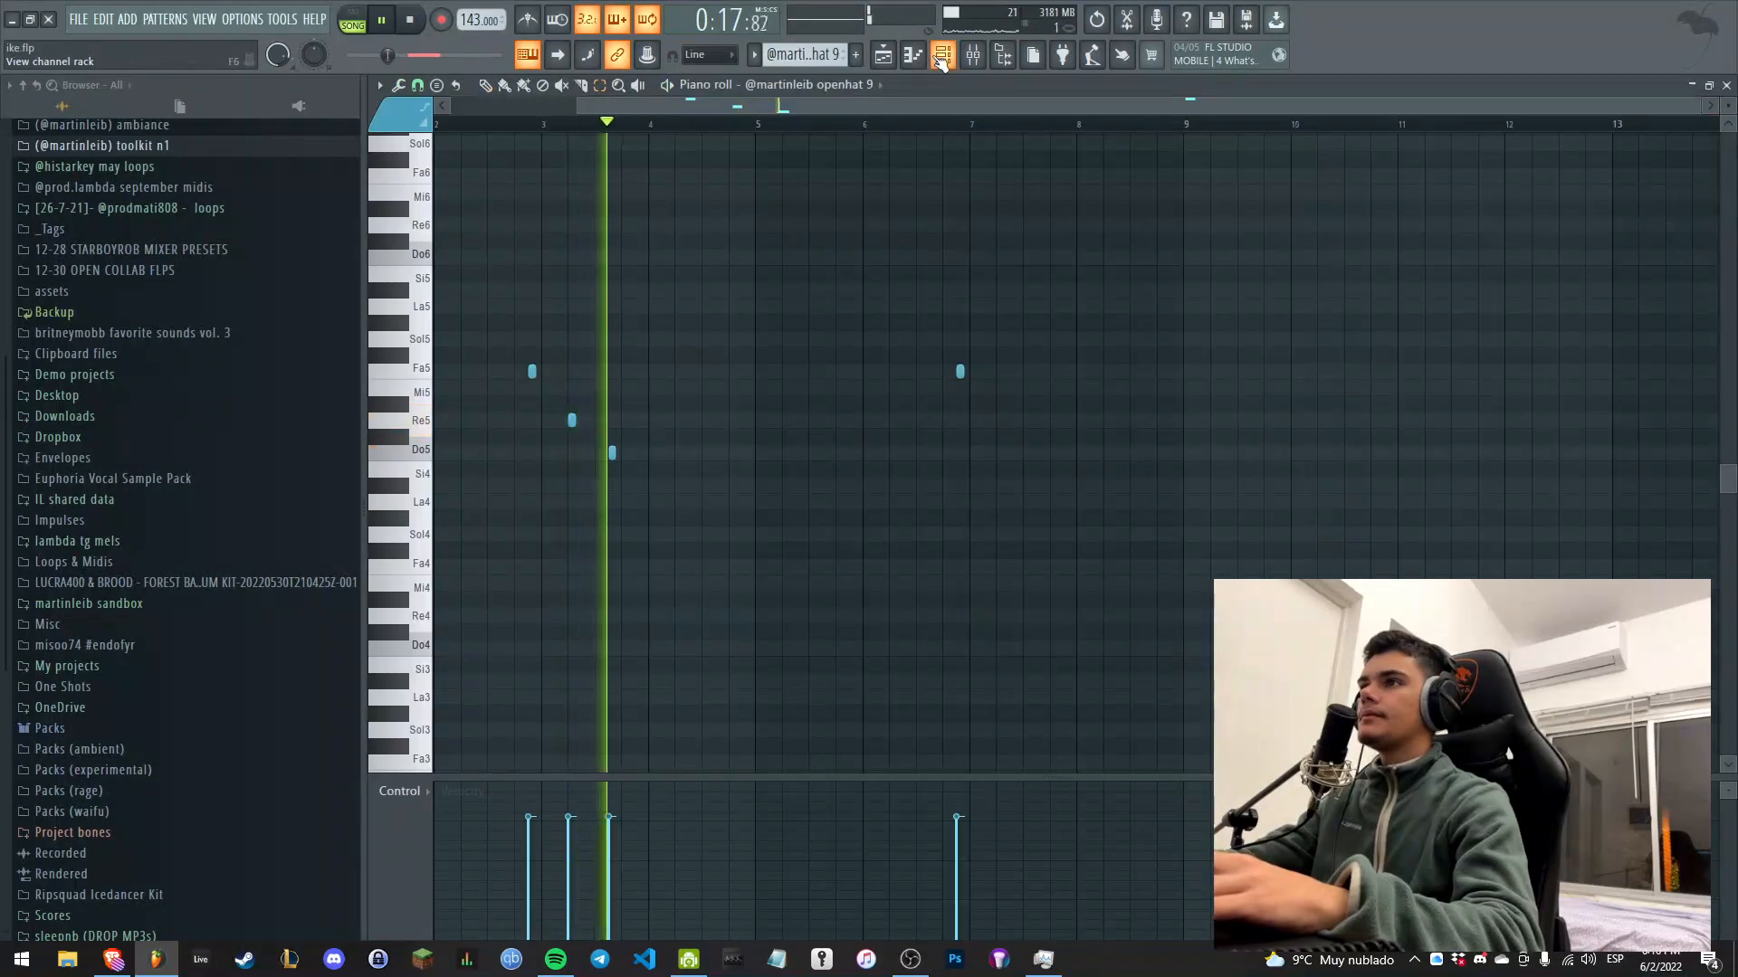
Open the FabFilter Timeless 3 delay on the openhat 9 mixer insert and play the open hat through it.
{"action": "key", "text": "F6"}
{"action": "key", "text": "space"}
{"action": "double_click", "coordinate": [490, 276]}
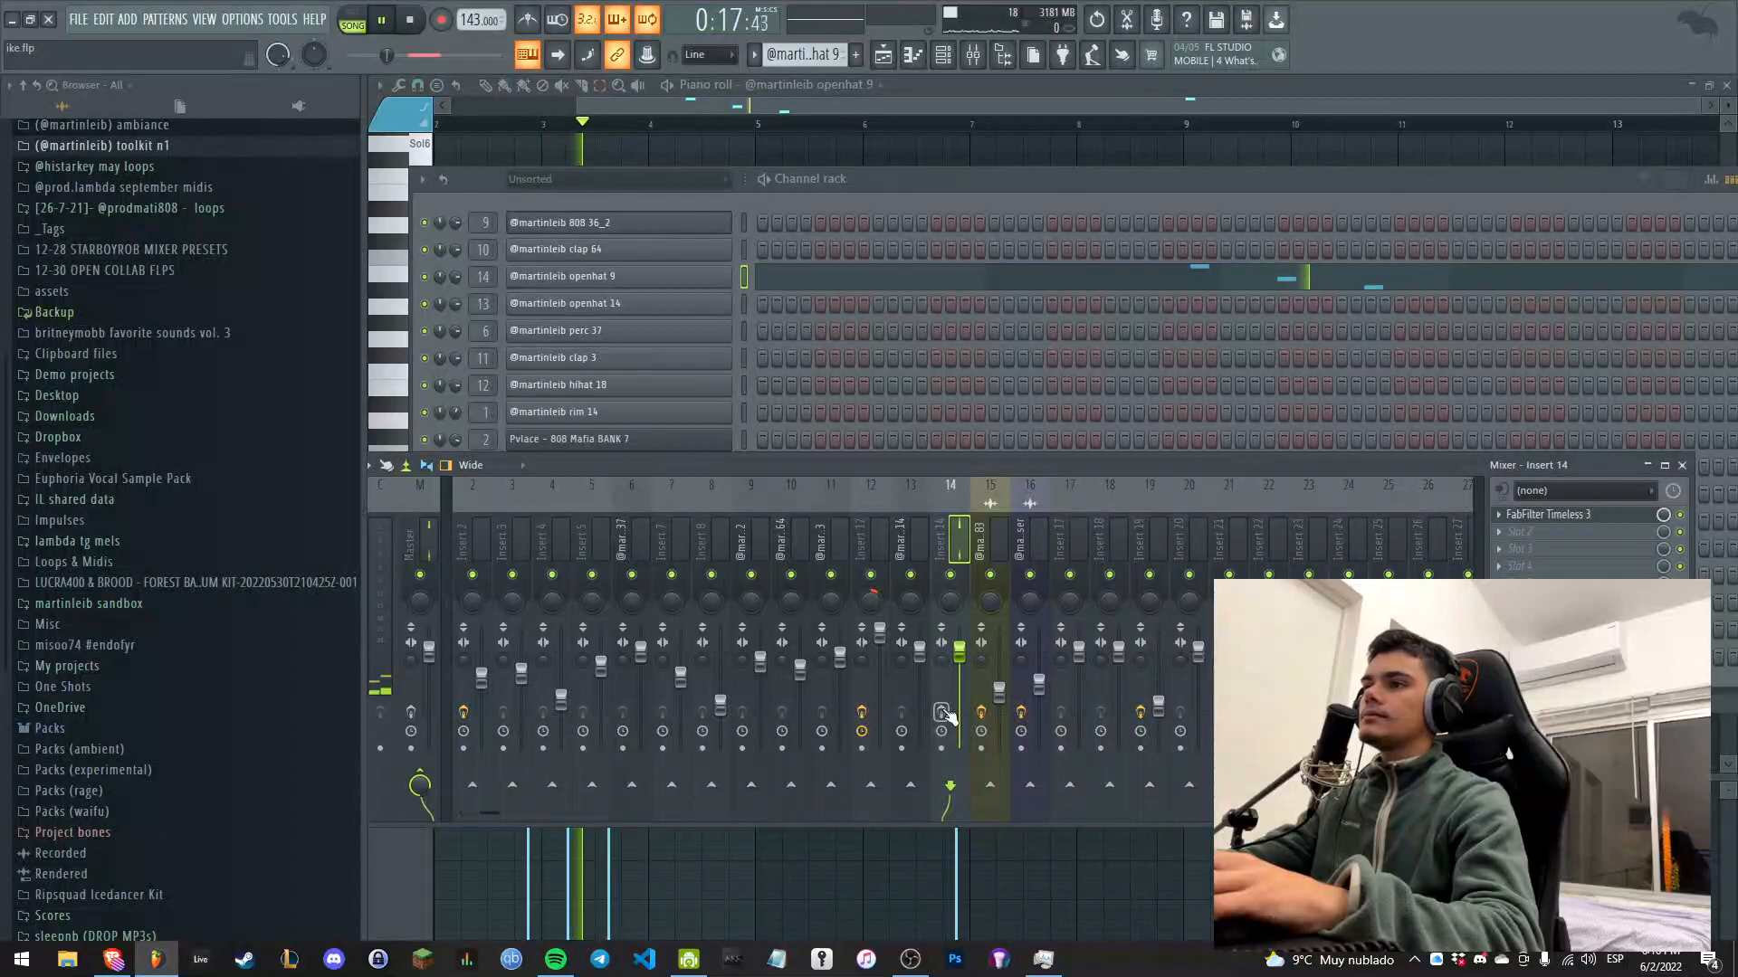
{"action": "left_click", "coordinate": [1617, 517]}
{"action": "key", "text": "space"}
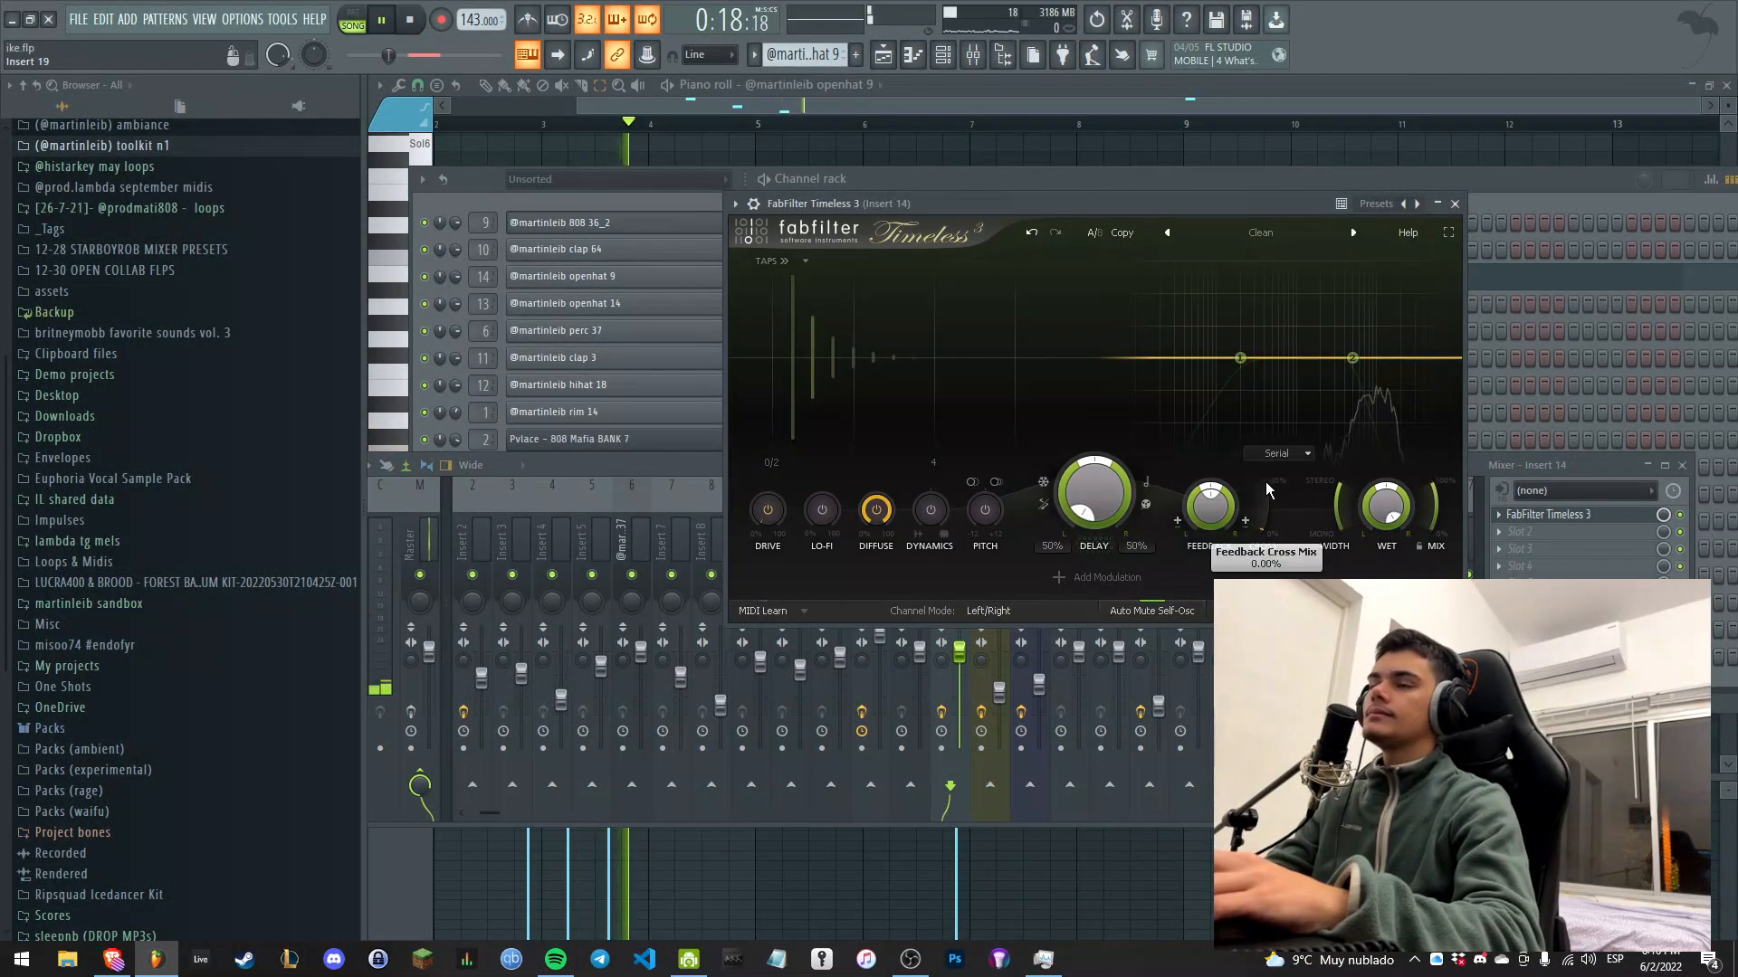
{"action": "key", "text": "space"}
Compare Timeless 3's Default Setting preset with the Clean preset, and leave Clean loaded.
{"action": "left_click", "coordinate": [1261, 233]}
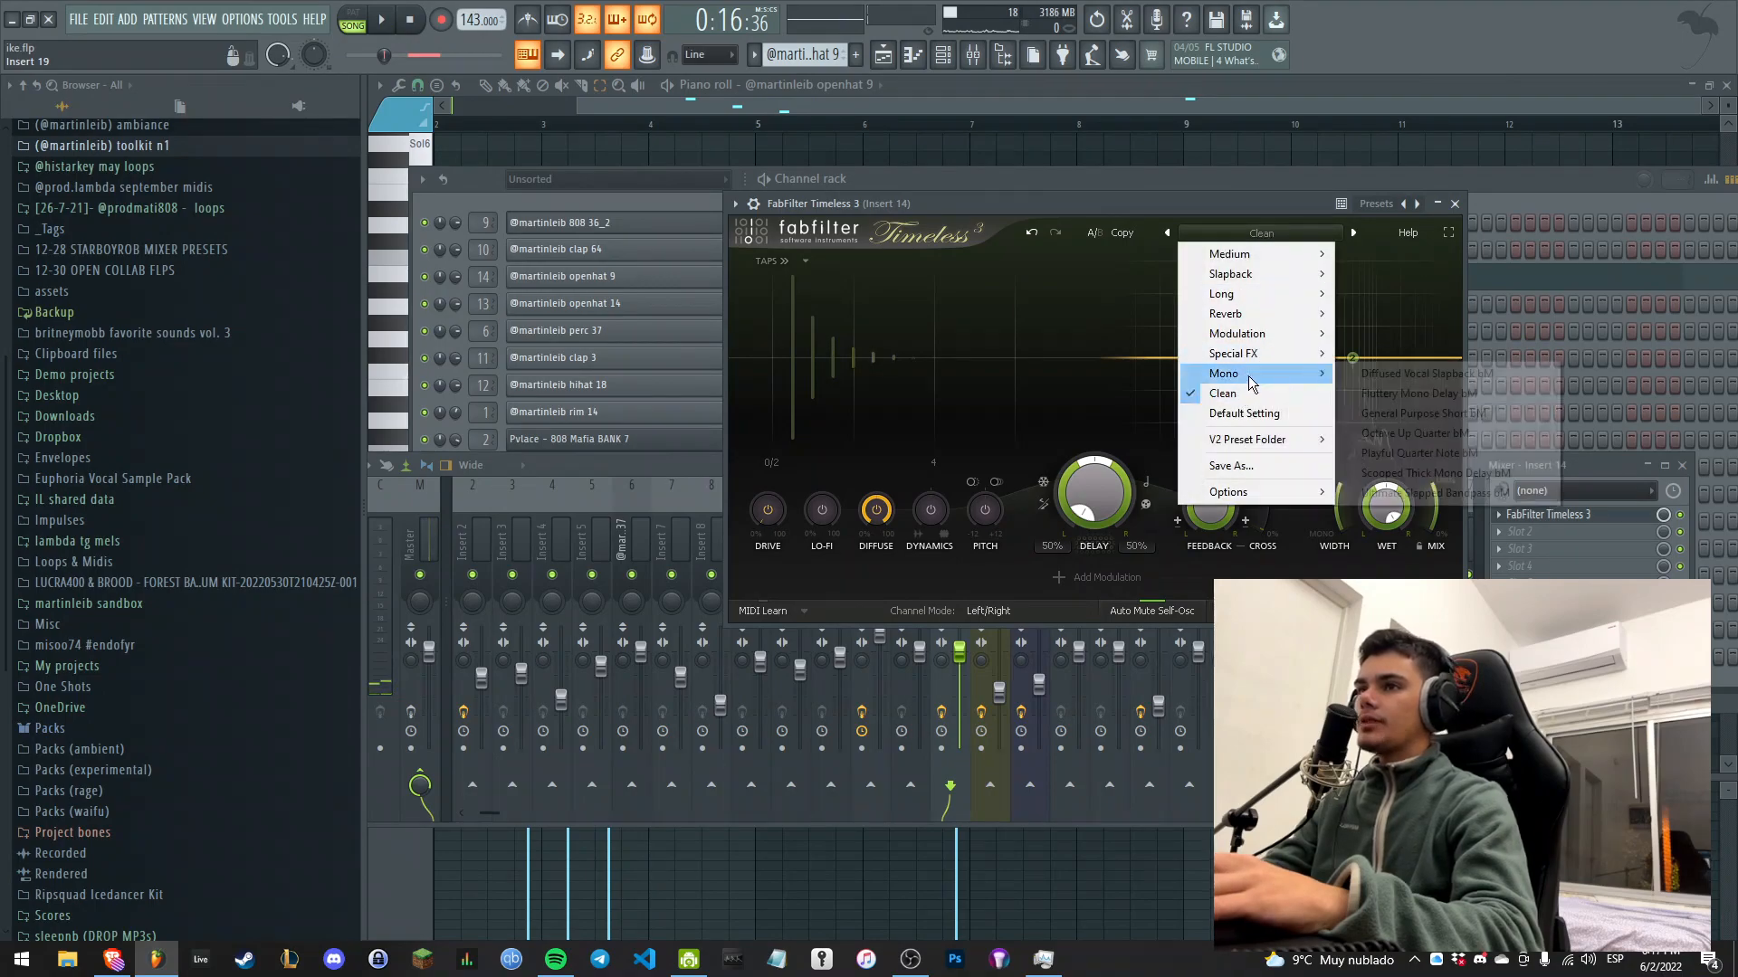
{"action": "left_click", "coordinate": [1217, 414]}
{"action": "left_click", "coordinate": [1168, 235]}
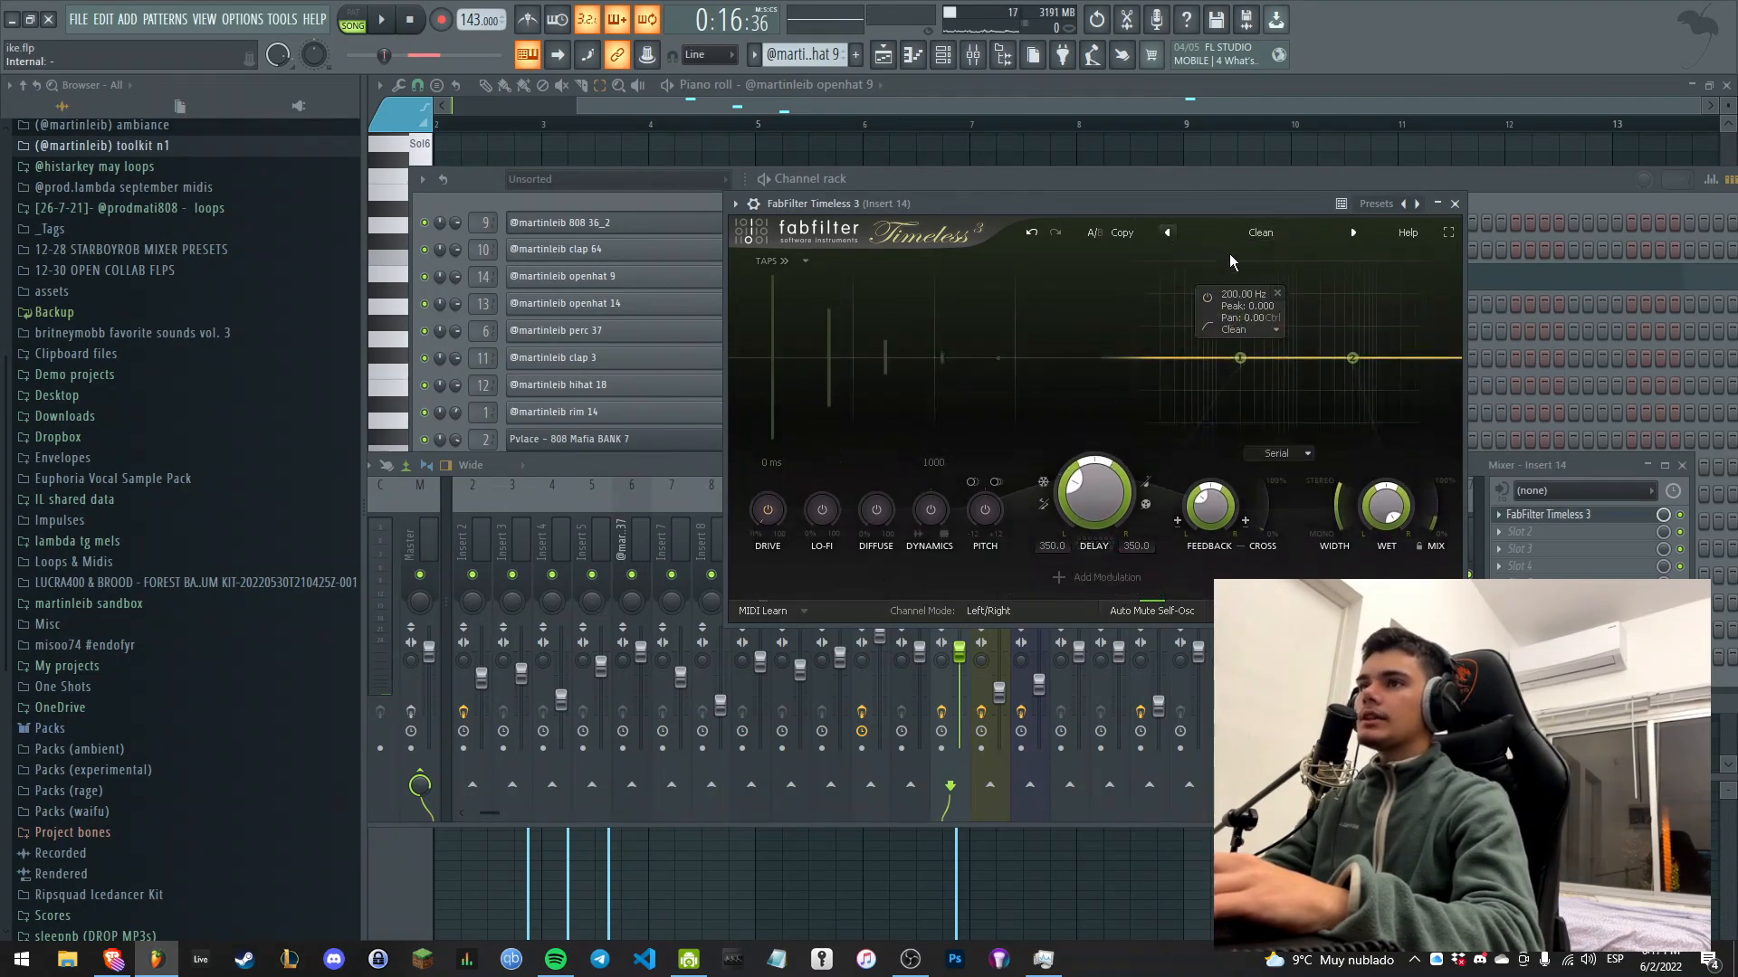
{"action": "left_click", "coordinate": [1260, 235]}
{"action": "left_click", "coordinate": [1279, 412]}
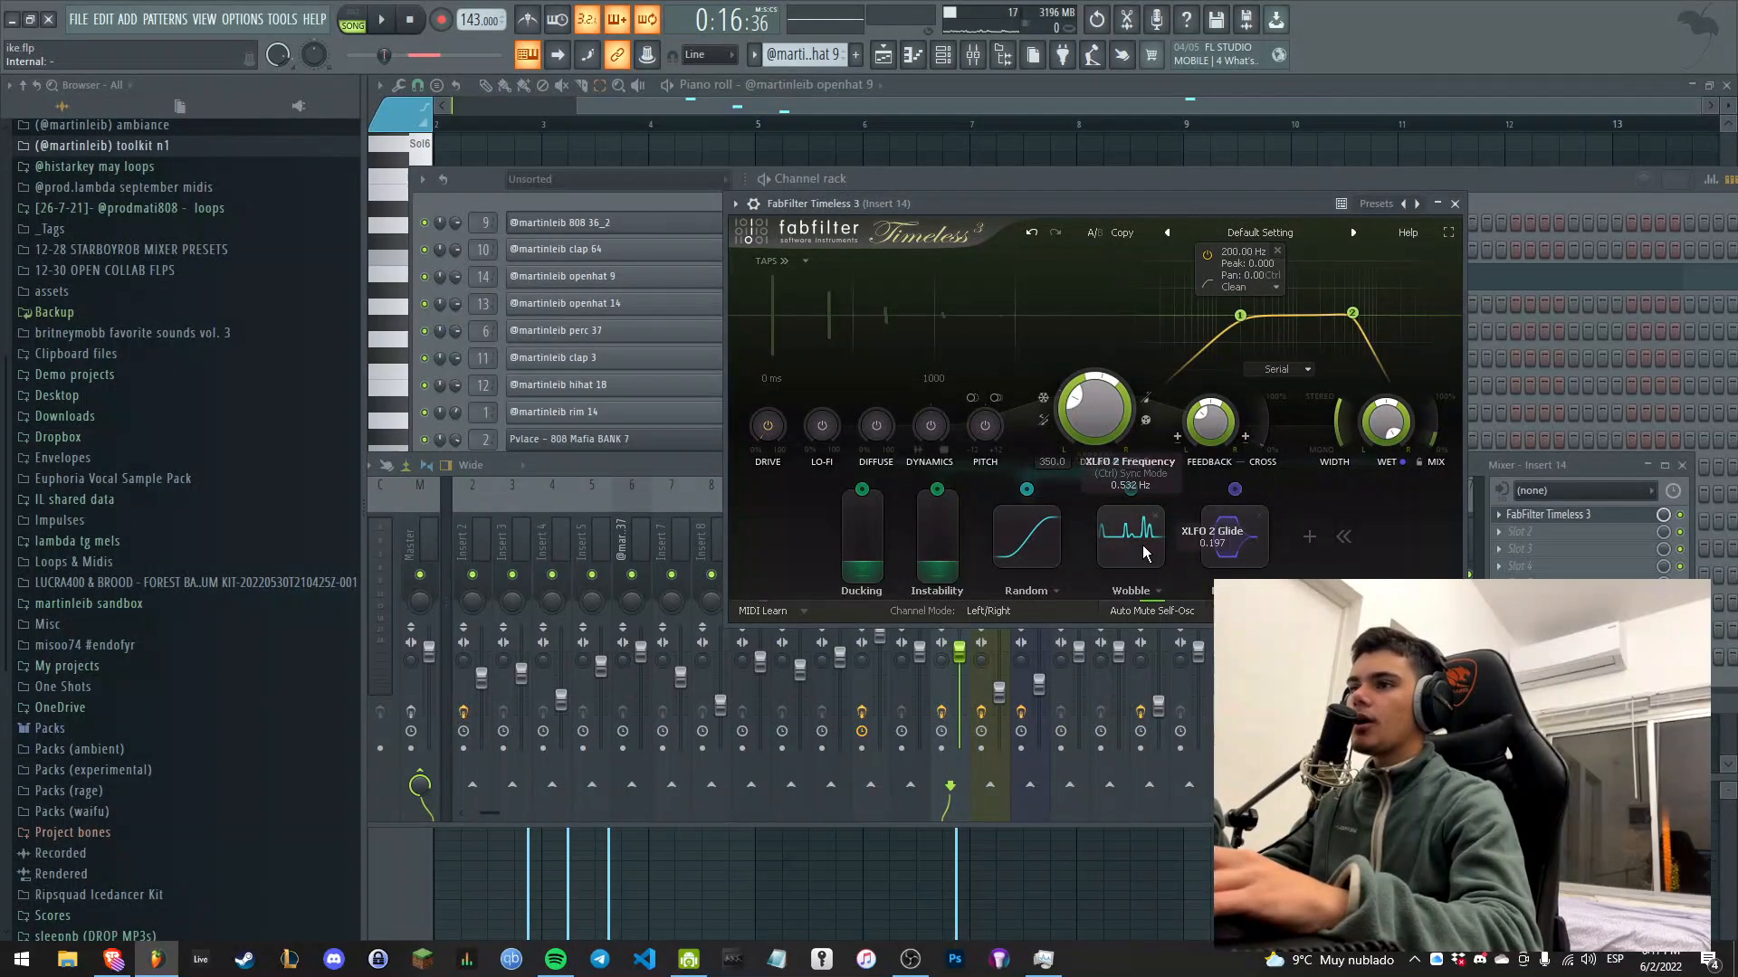
{"action": "left_click", "coordinate": [1166, 234]}
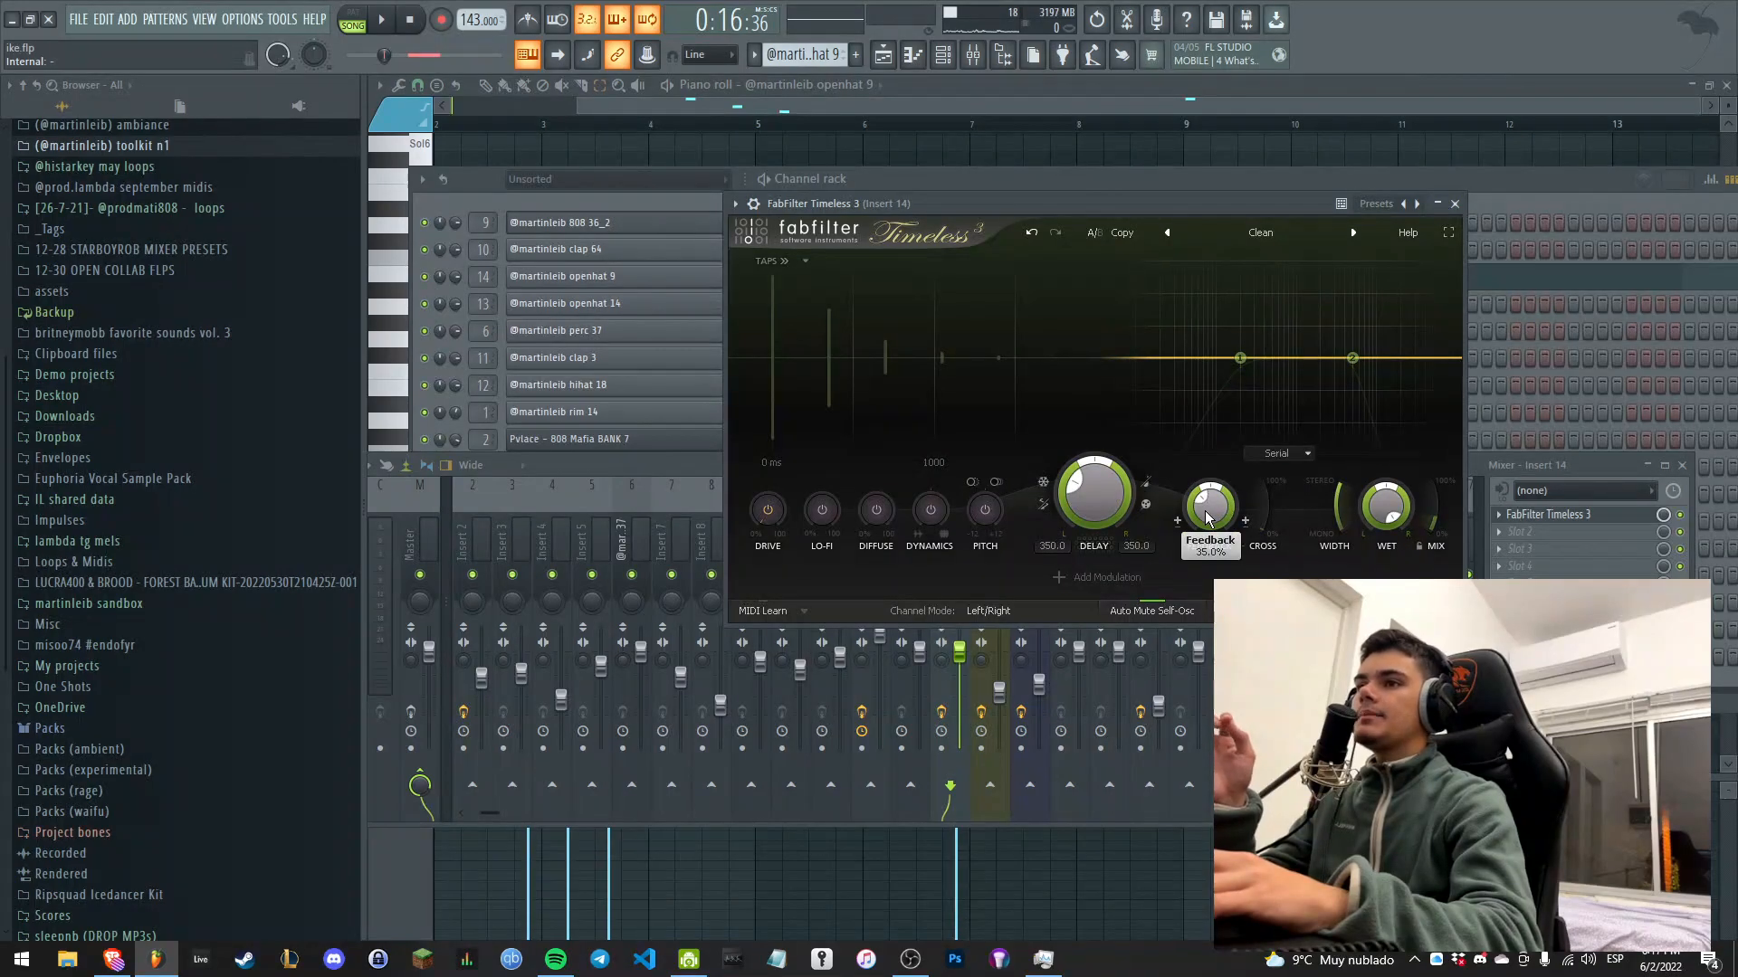
Set the Timeless 3 feedback to 75.7%, sync the delay time to the tempo, and lower the delay to 50%.
{"action": "mouse_move", "coordinate": [1219, 382]}
{"action": "left_mouse_down"}
{"action": "mouse_move", "coordinate": [1230, 366]}
{"action": "mouse_move", "coordinate": [1245, 394]}
{"action": "mouse_move", "coordinate": [1247, 371]}
{"action": "left_mouse_up"}
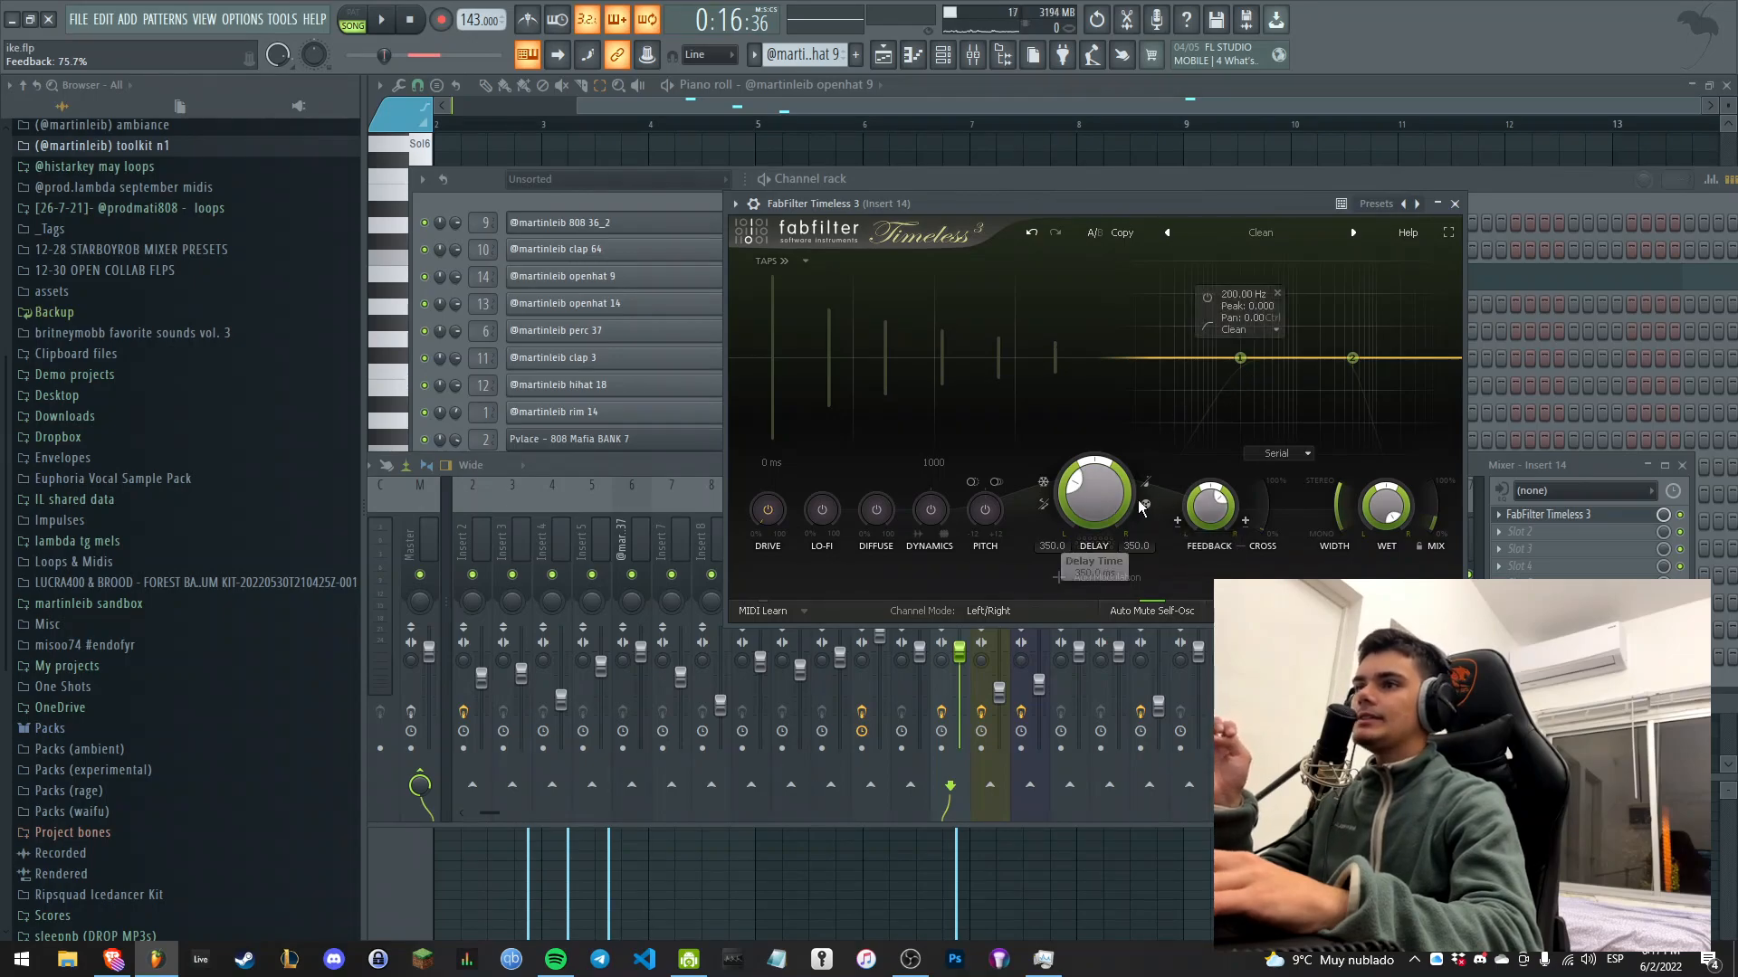
{"action": "left_click", "coordinate": [1145, 486]}
{"action": "left_click", "coordinate": [1183, 351]}
{"action": "left_click_drag", "start_coordinate": [1110, 494], "coordinate": [1125, 929]}
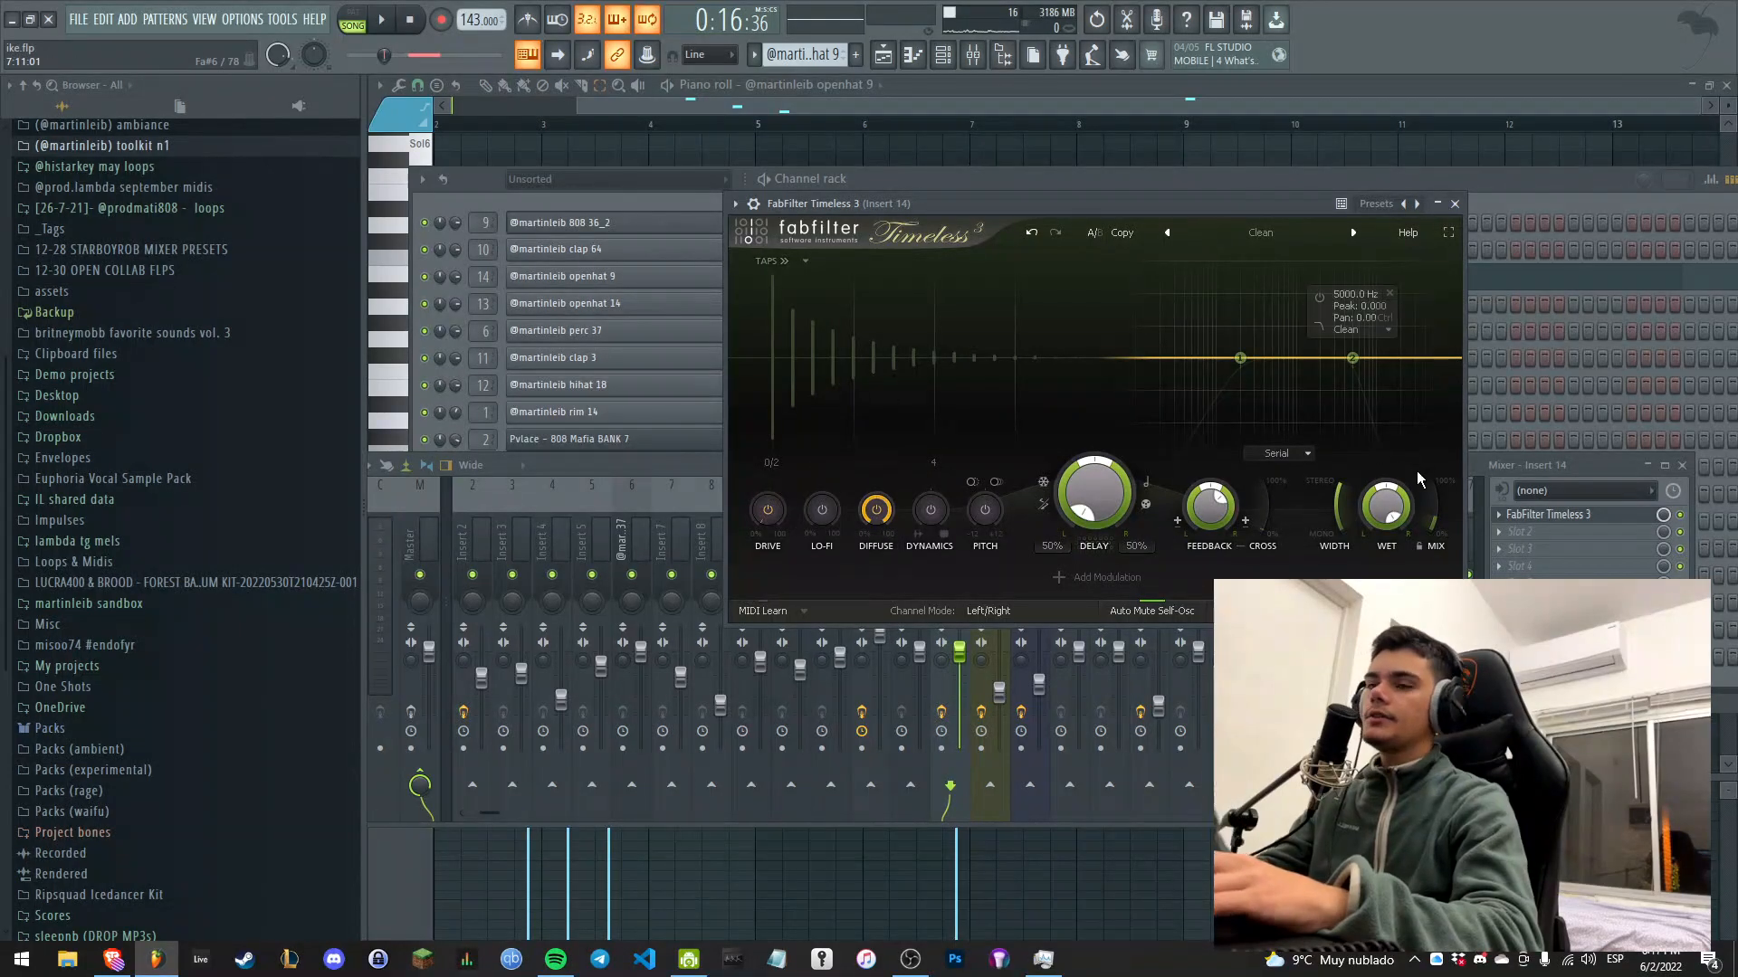
Play the openhat 9 pattern through the delay, and return to the playlist with all tracks unmuted.
{"action": "key", "text": "space"}
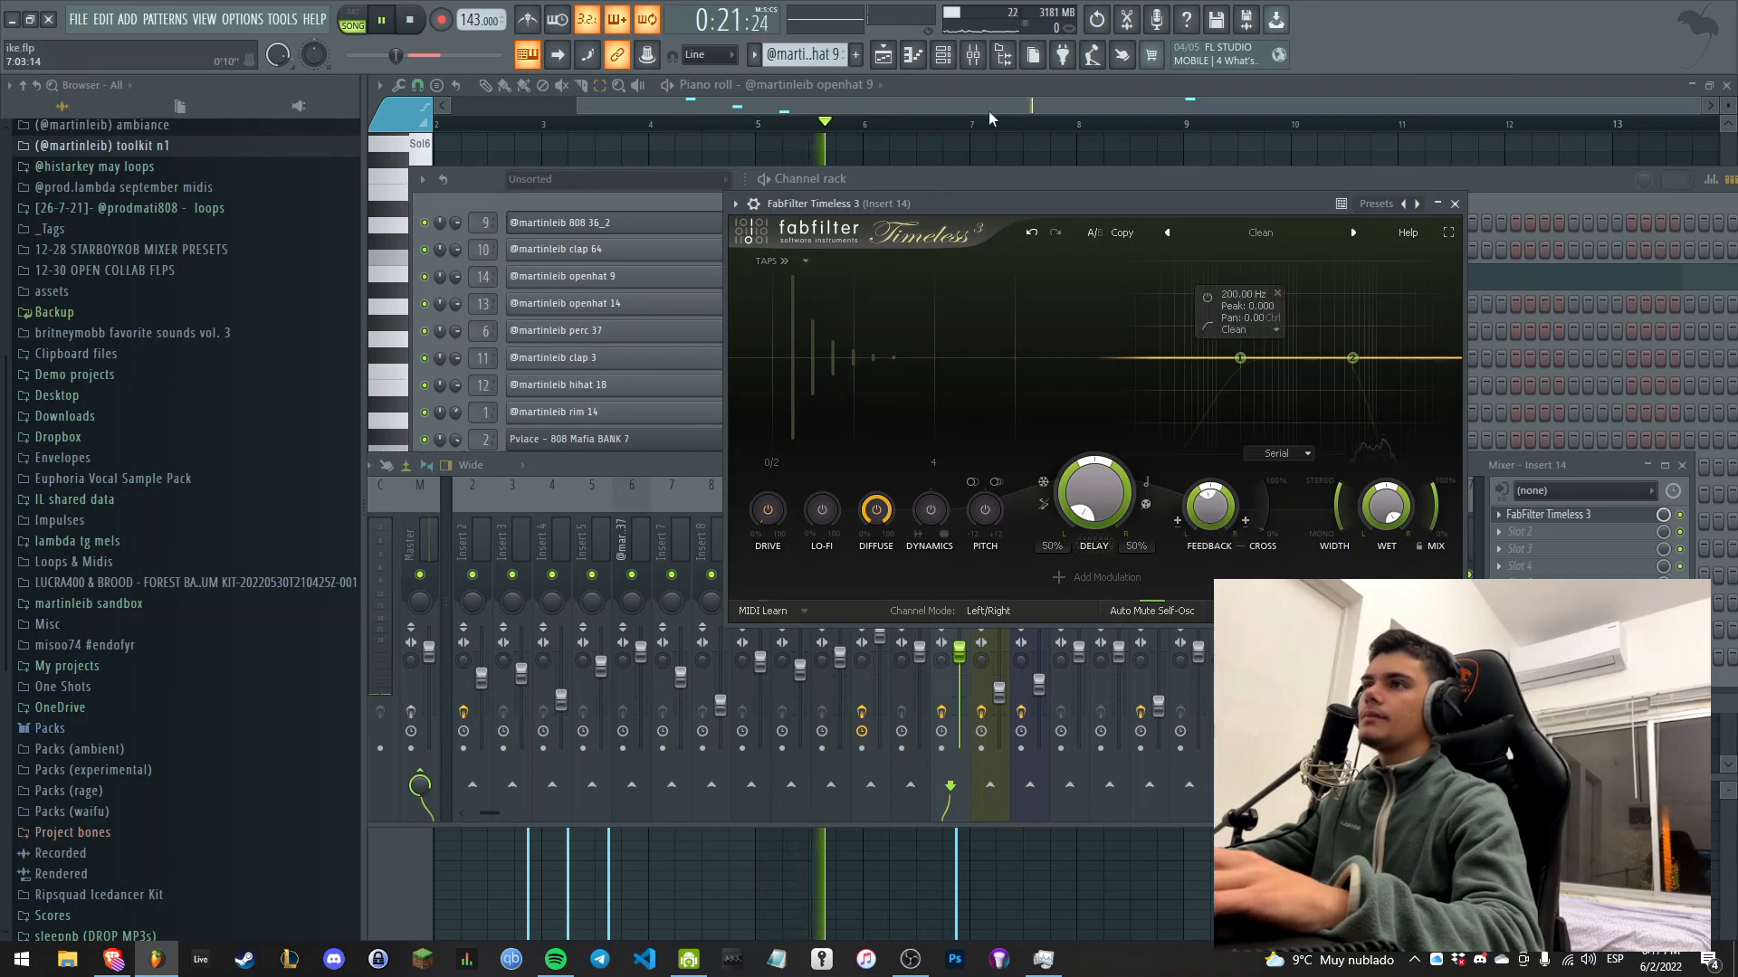
{"action": "key", "text": "space"}
{"action": "left_click", "coordinate": [915, 100]}
{"action": "left_click", "coordinate": [884, 55]}
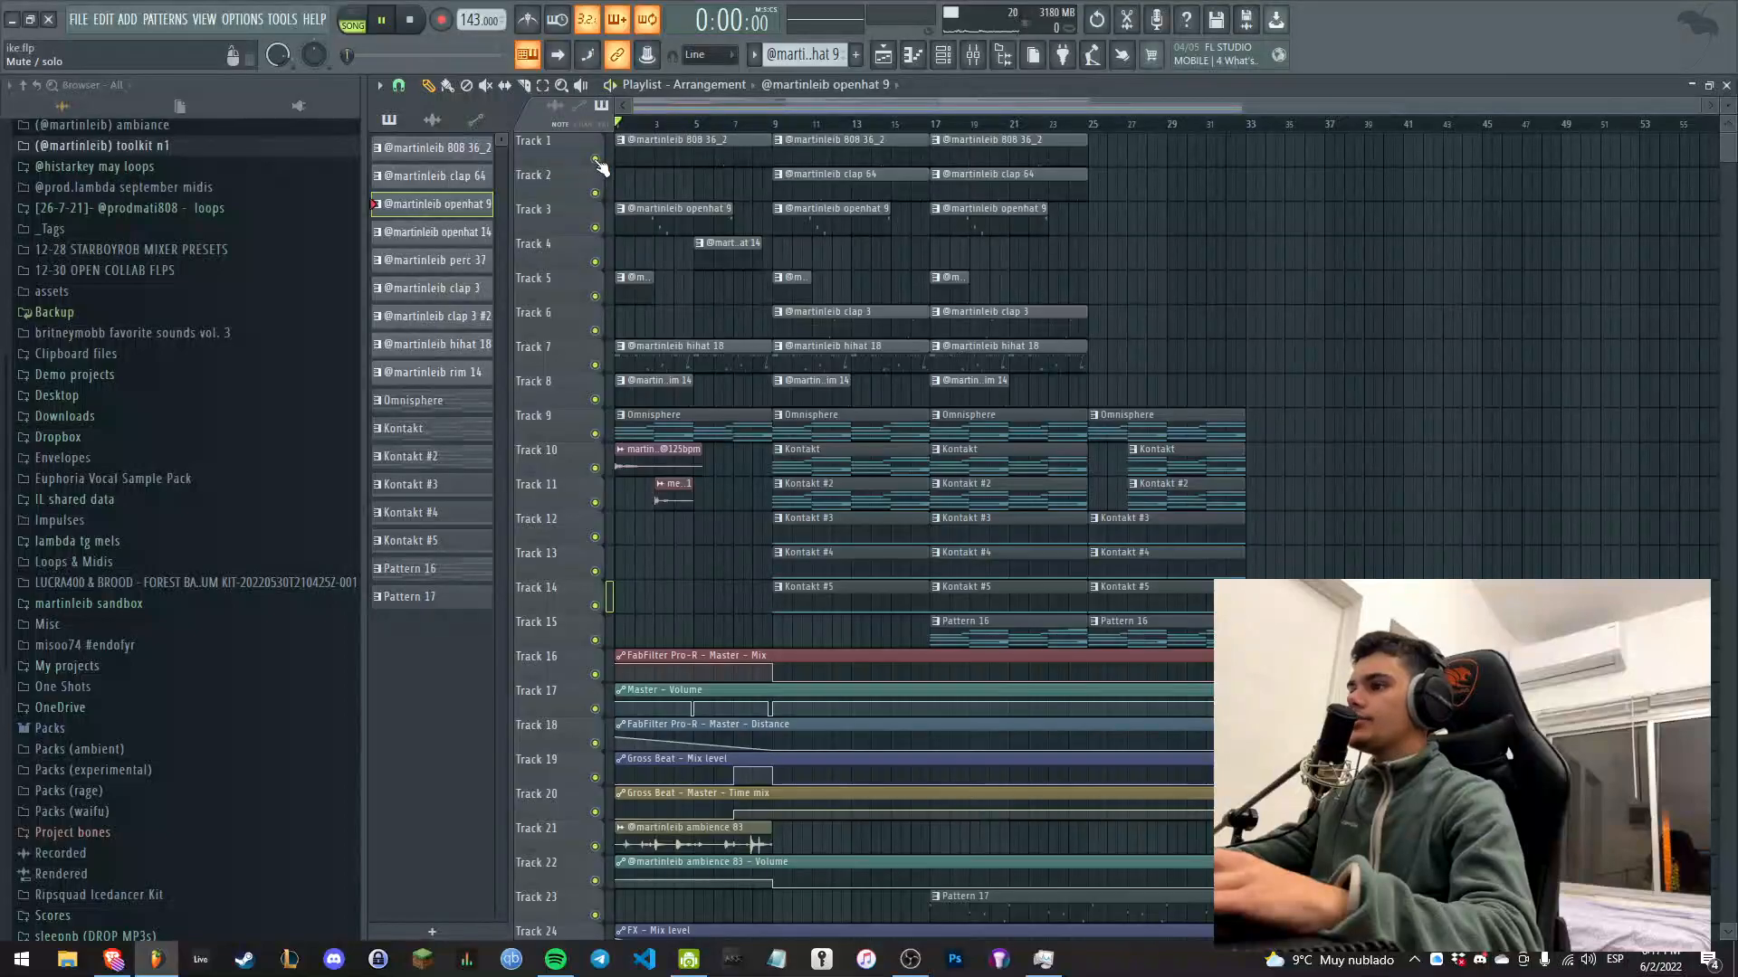
Play the opening of the full arrangement and open FabFilter Pro-R on the Master mixer channel.
{"action": "key", "text": "F9"}
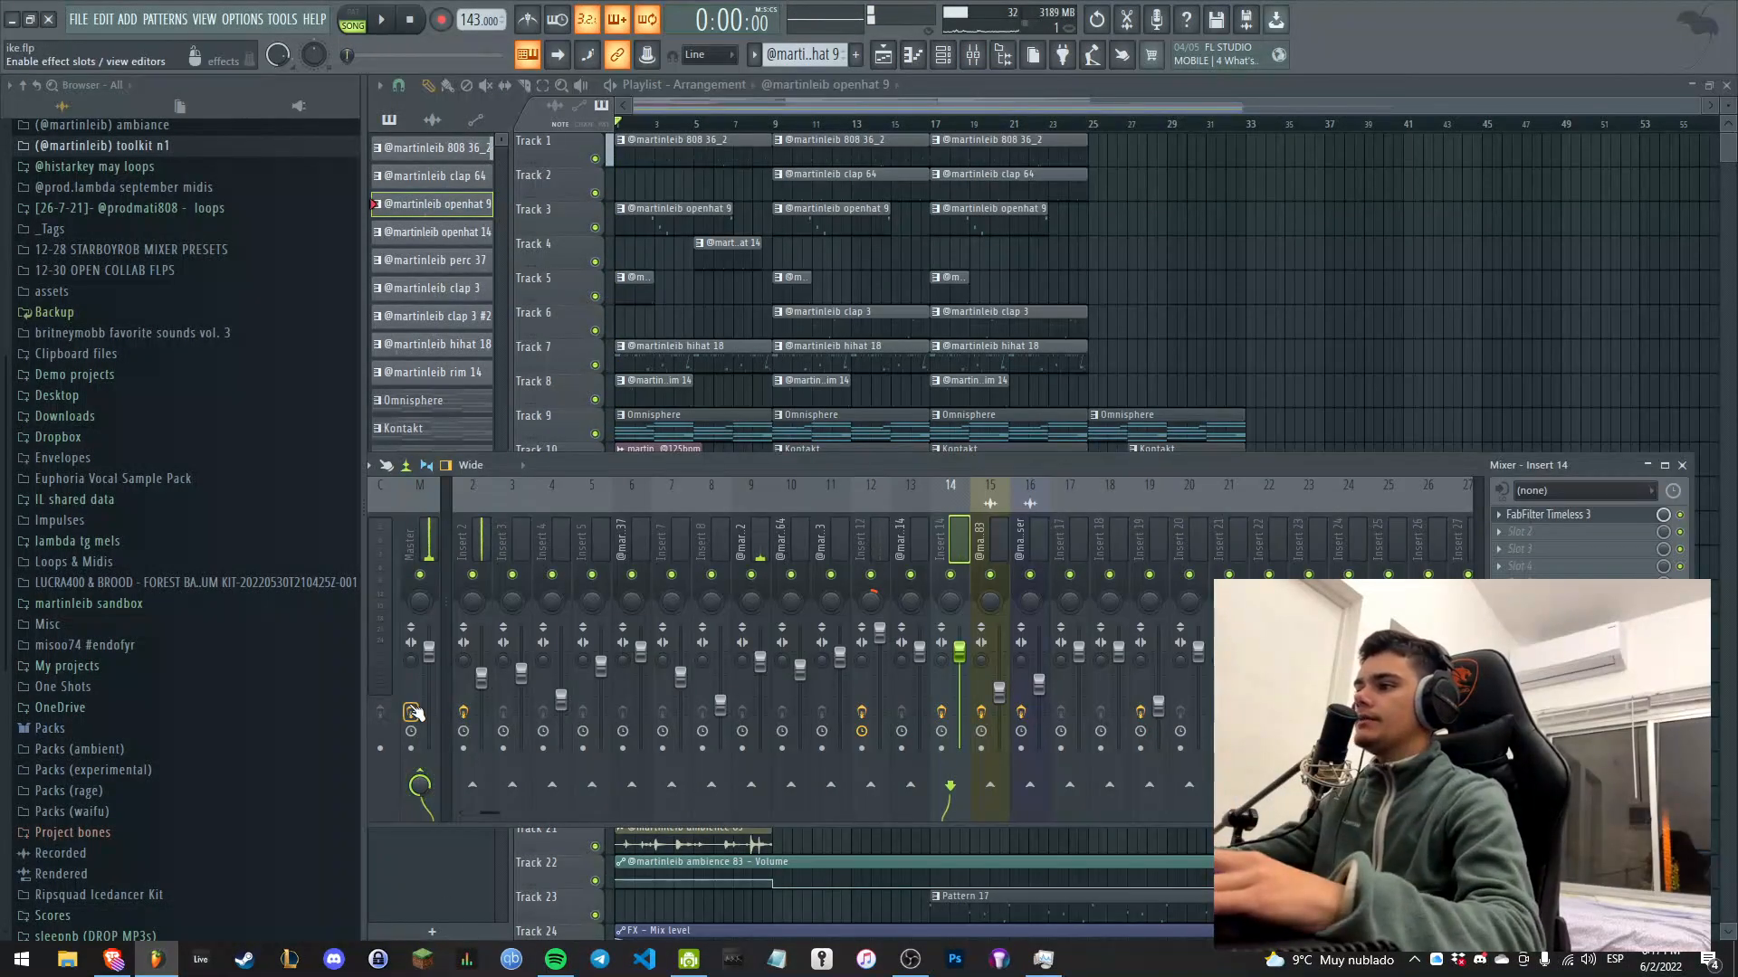
{"action": "left_click", "coordinate": [413, 532]}
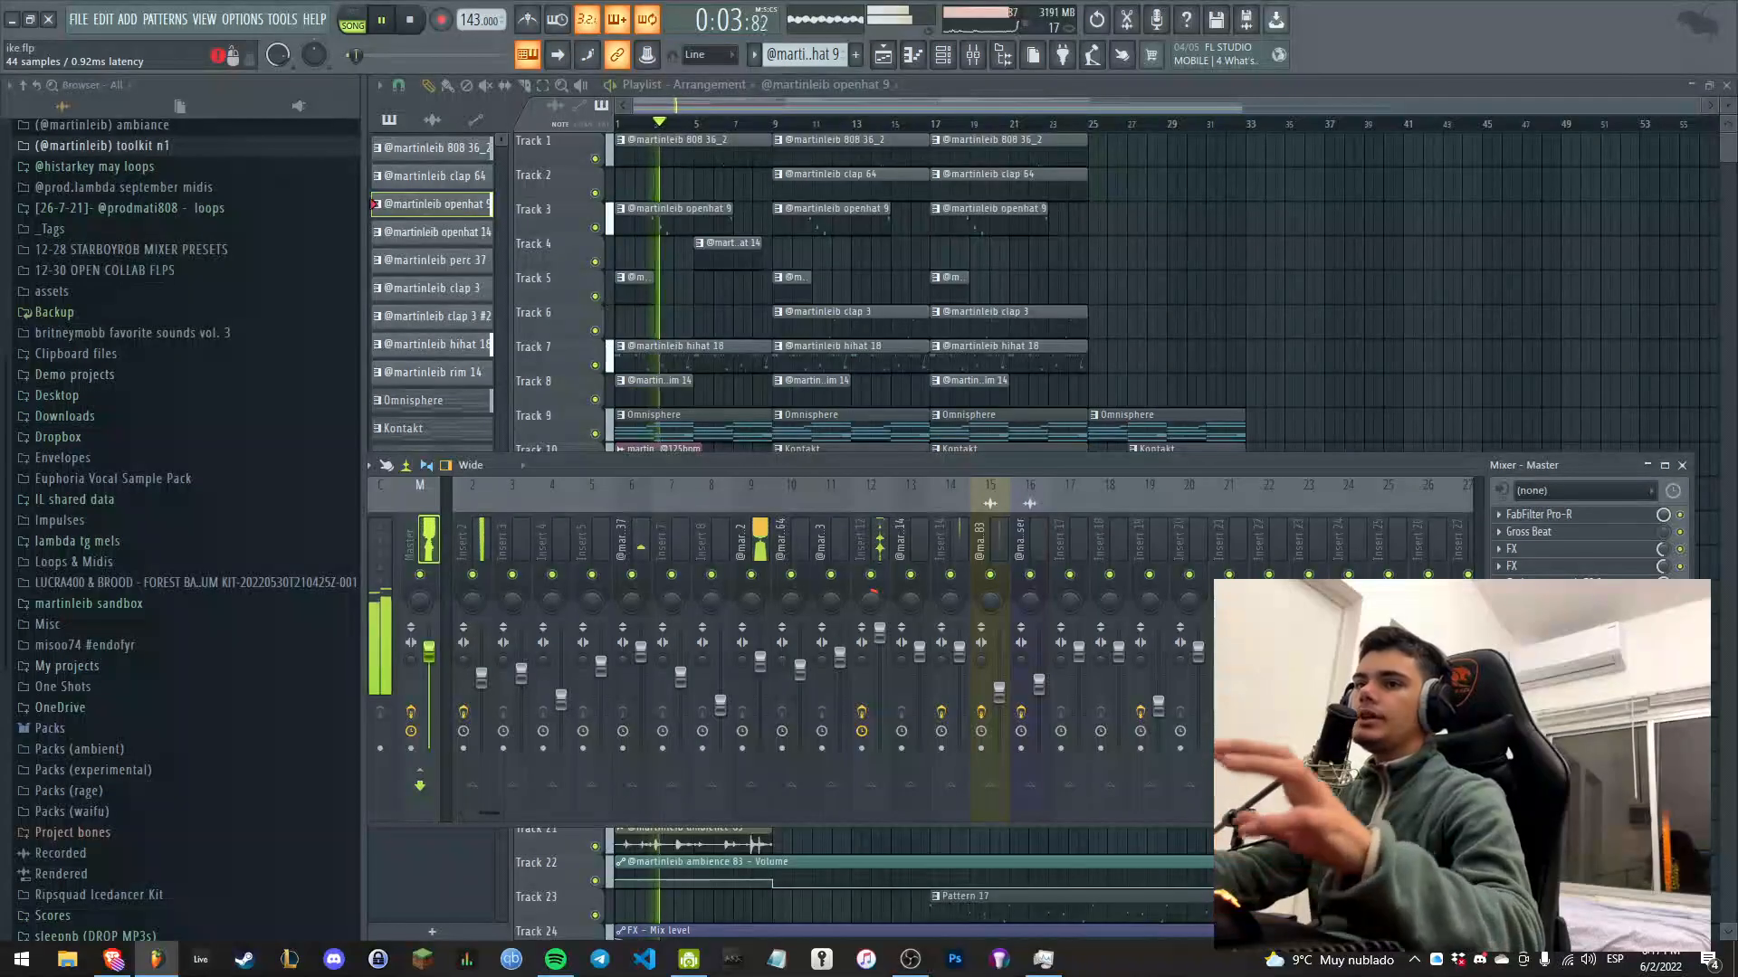
{"action": "key", "text": "space"}
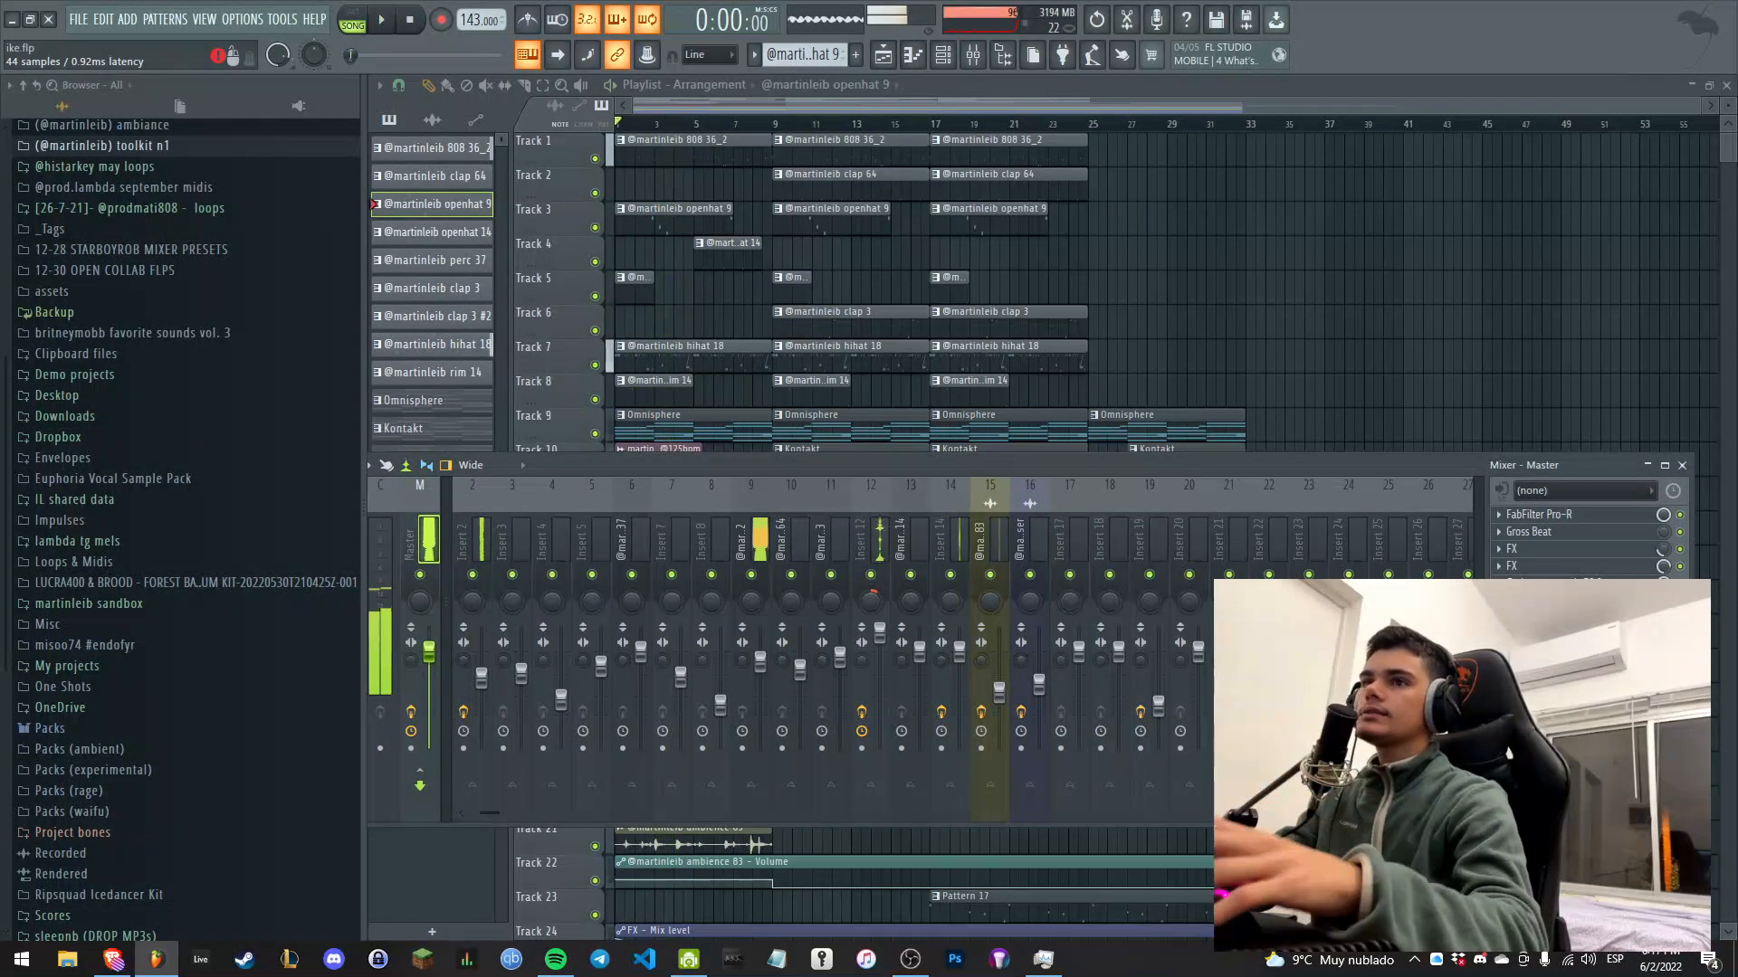
{"action": "left_click", "coordinate": [1629, 516]}
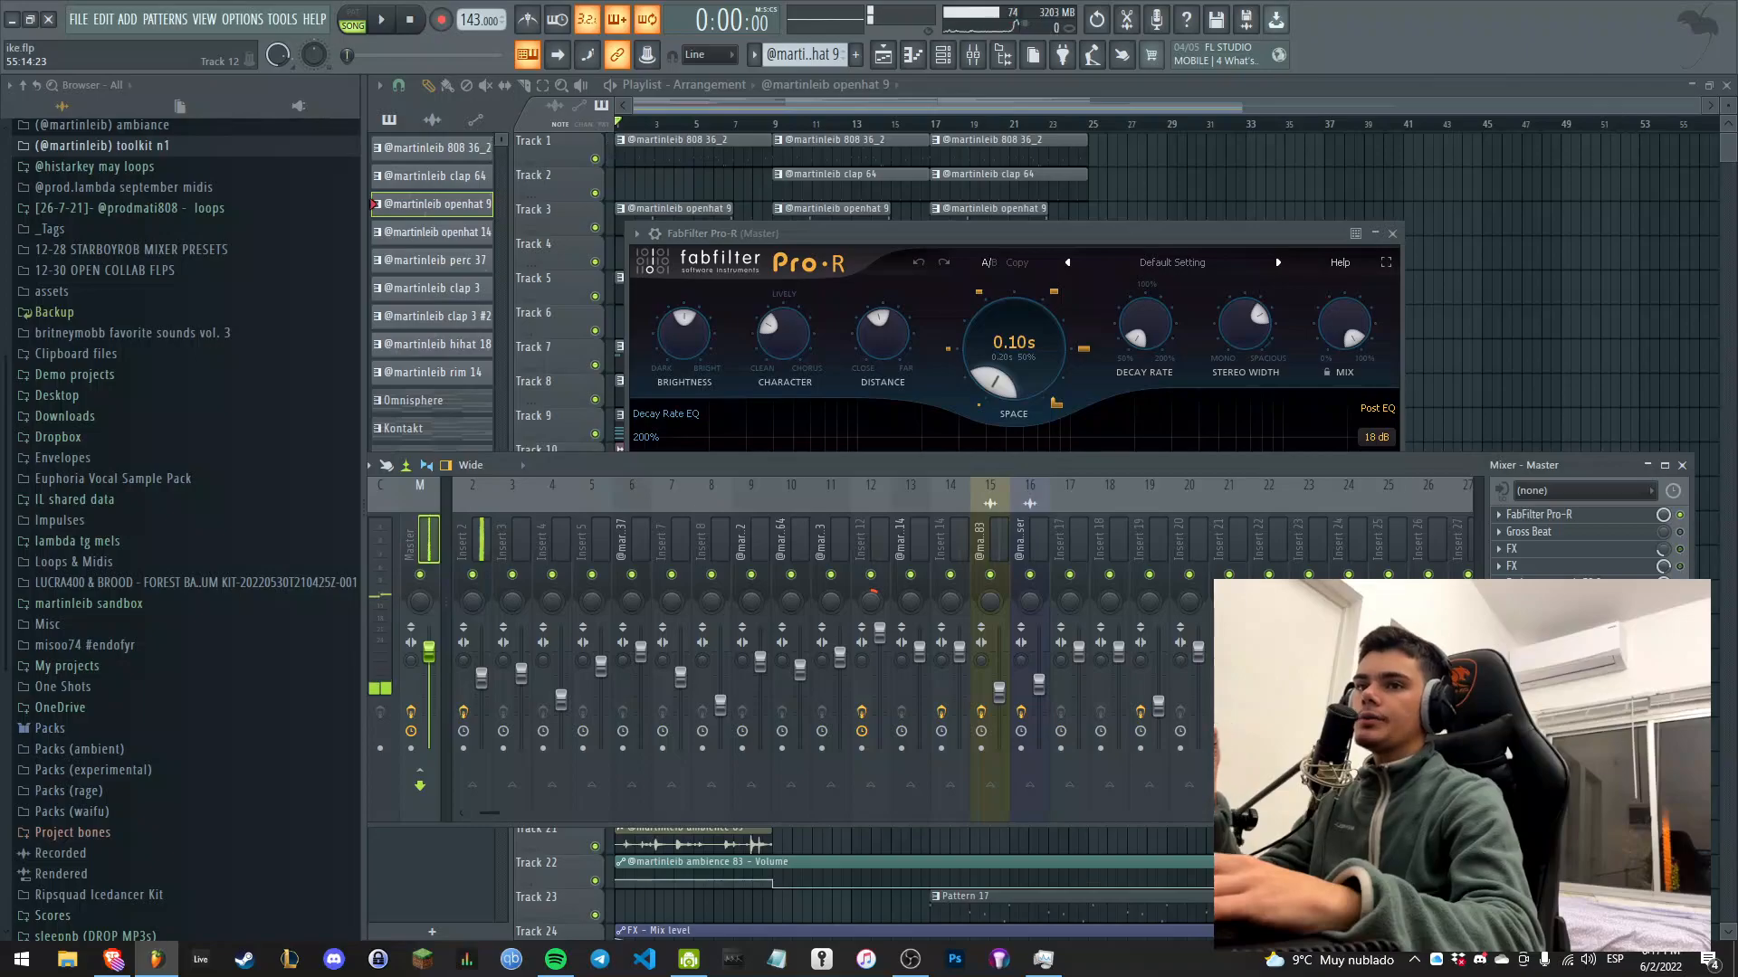
{"action": "left_click", "coordinate": [964, 232]}
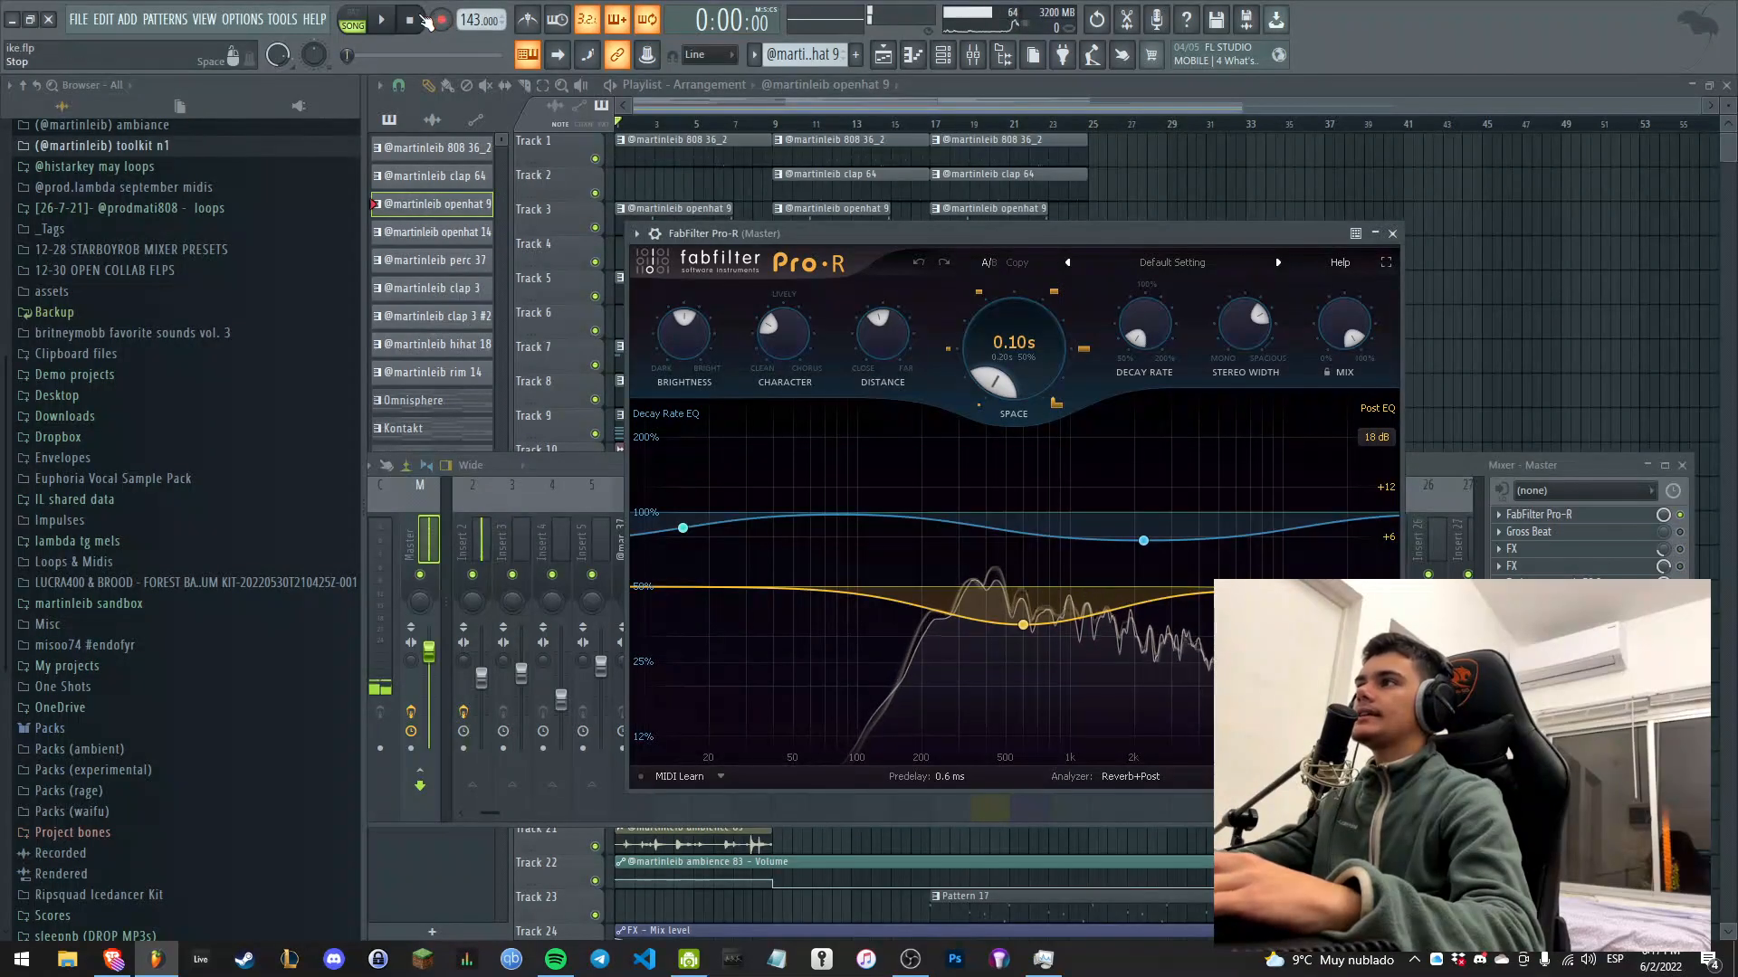
Play the intro through Pro-R and try its Distance at 100%.
{"action": "key", "text": "space"}
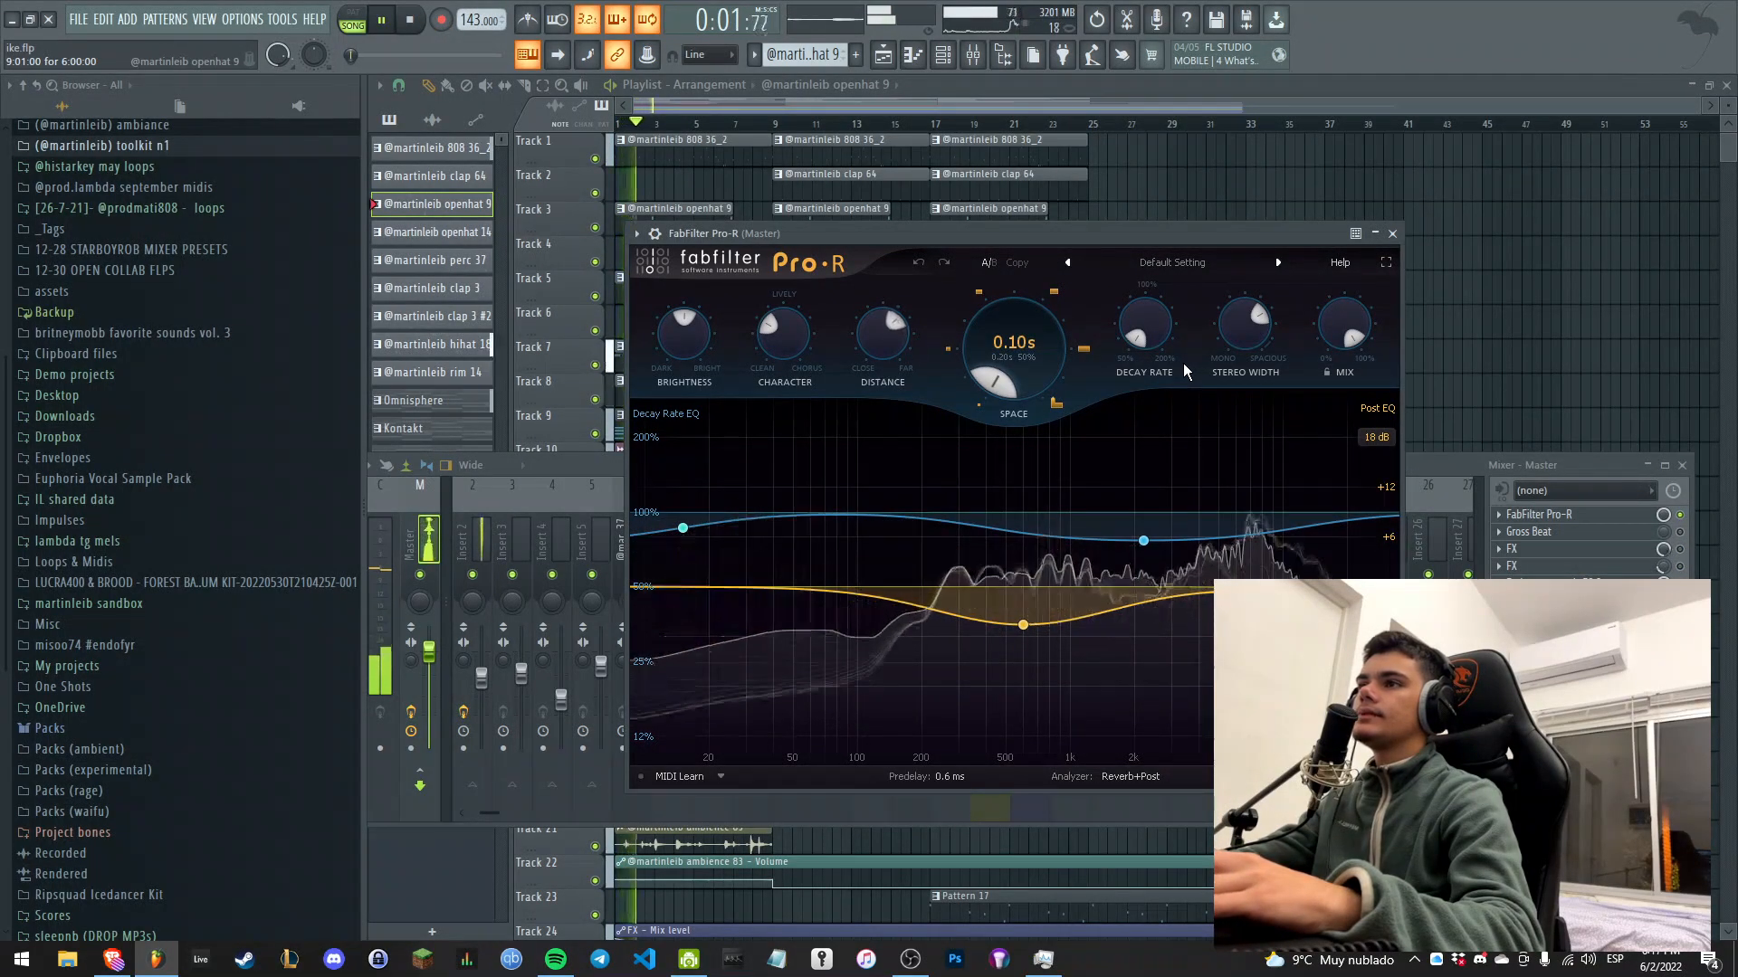
{"action": "key", "text": "space"}
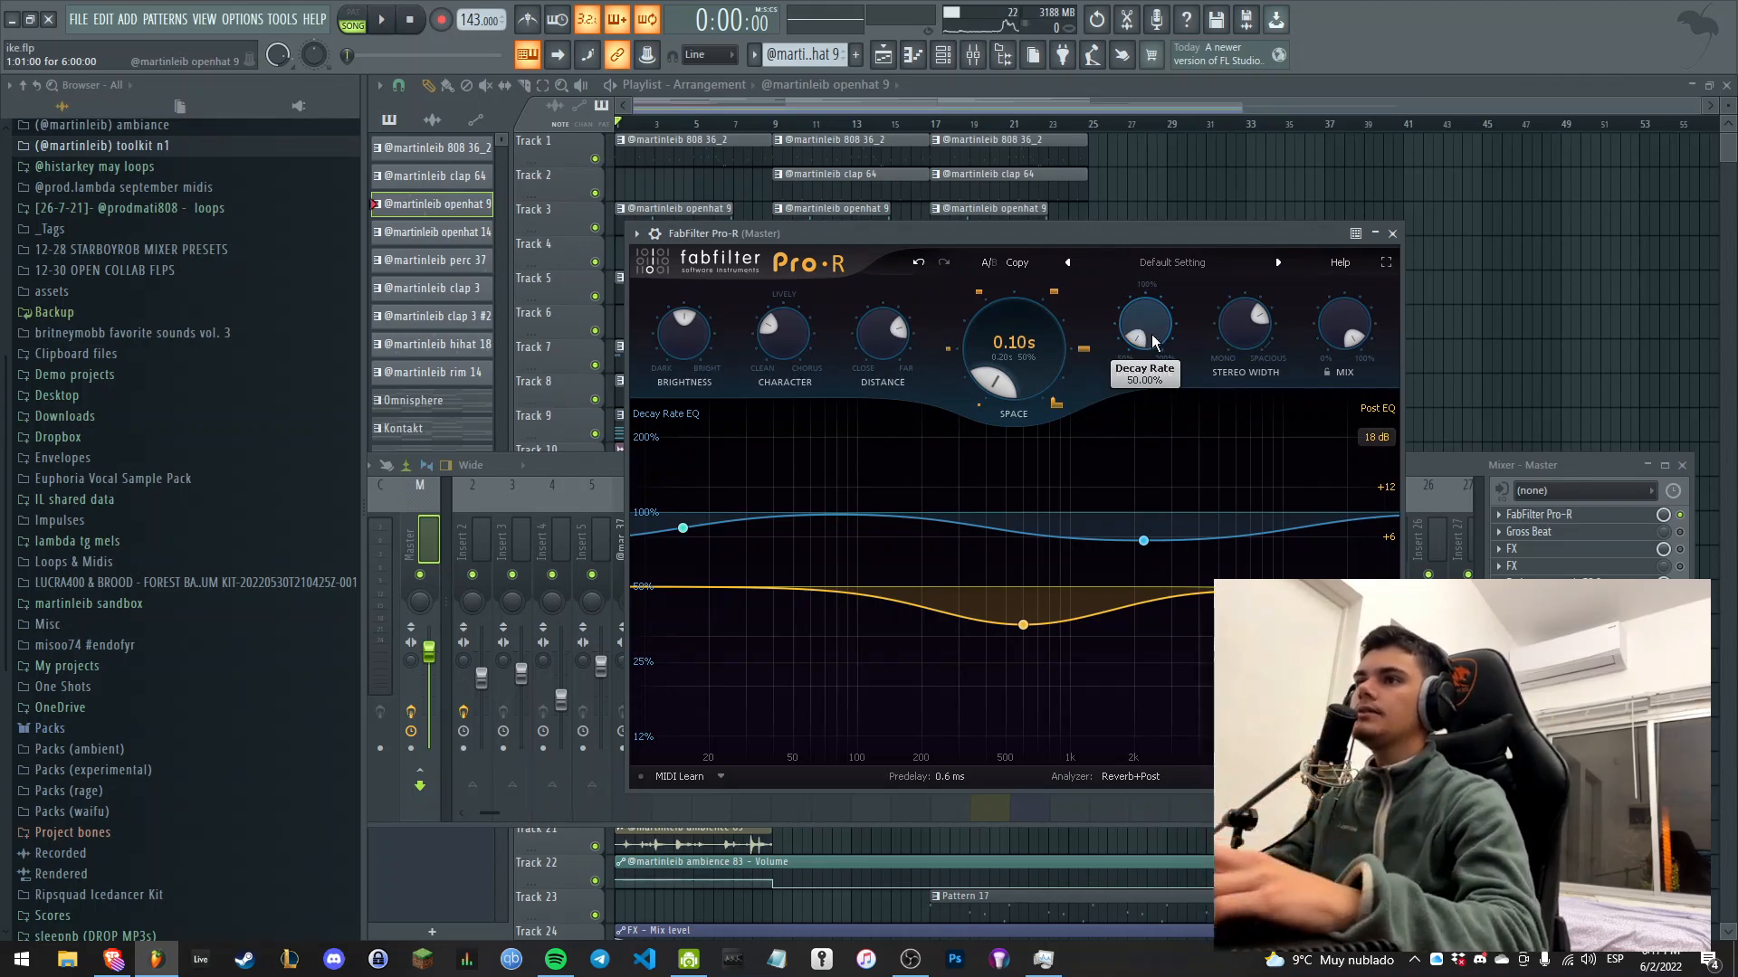
{"action": "key", "text": "space"}
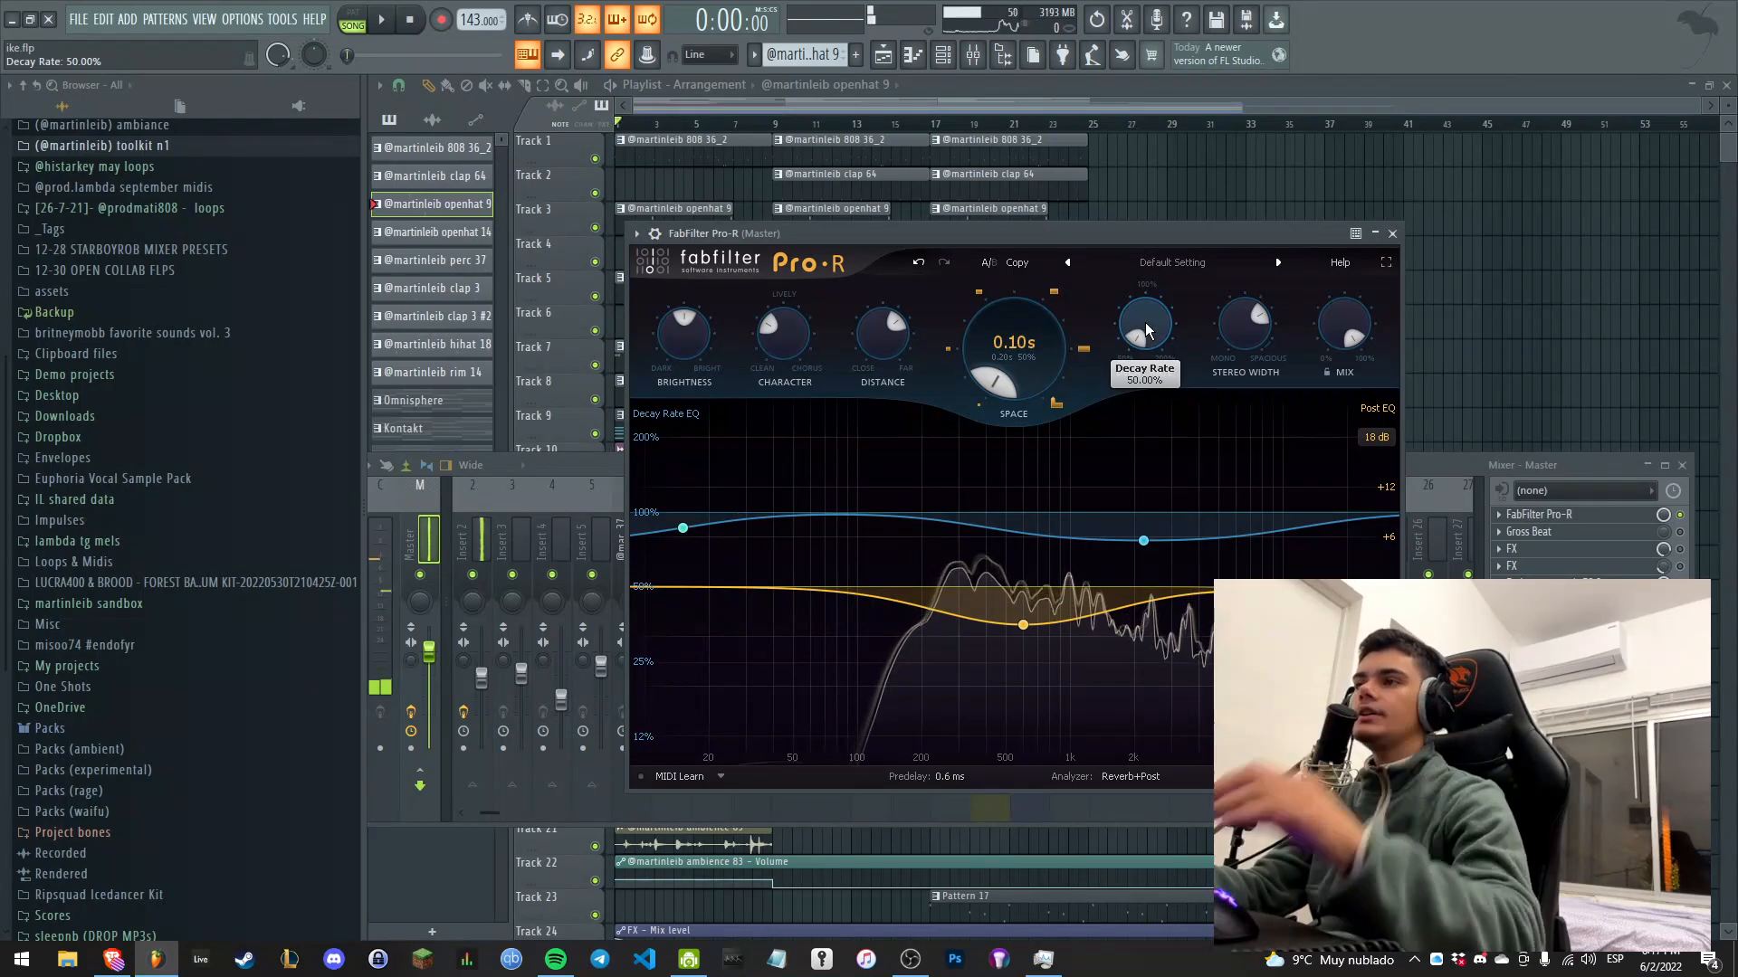
{"action": "left_click_drag", "start_coordinate": [899, 333], "coordinate": [911, 364]}
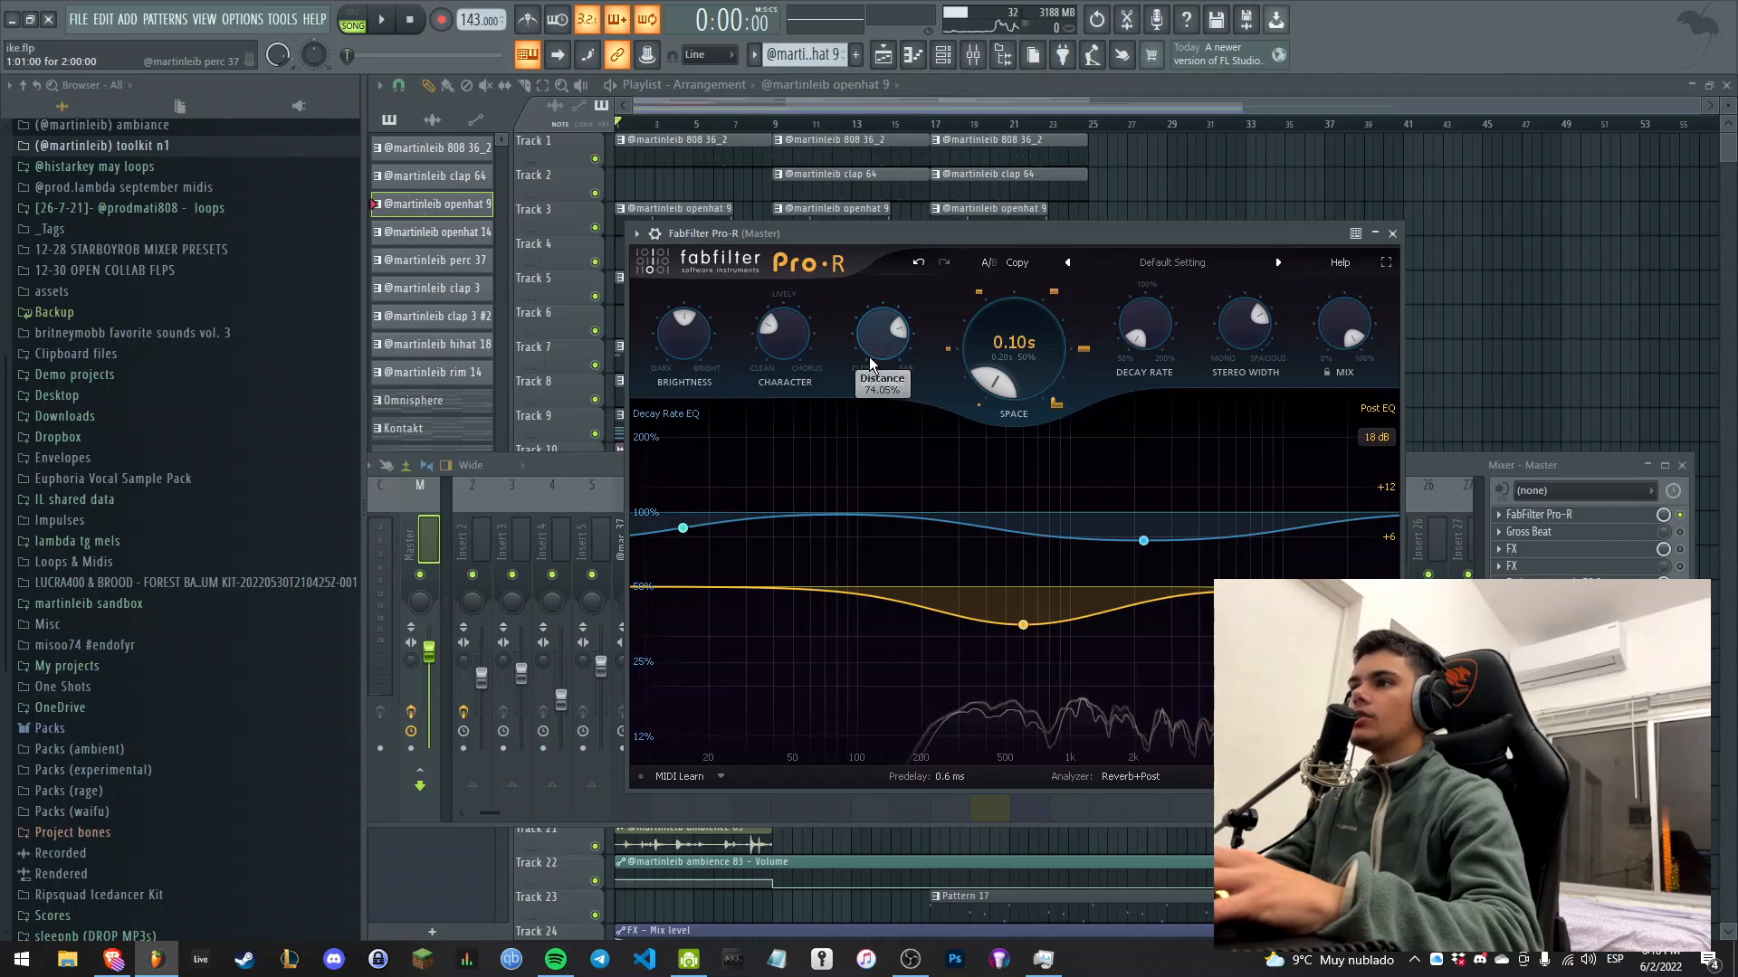
{"action": "left_click_drag", "start_coordinate": [871, 350], "coordinate": [861, 690]}
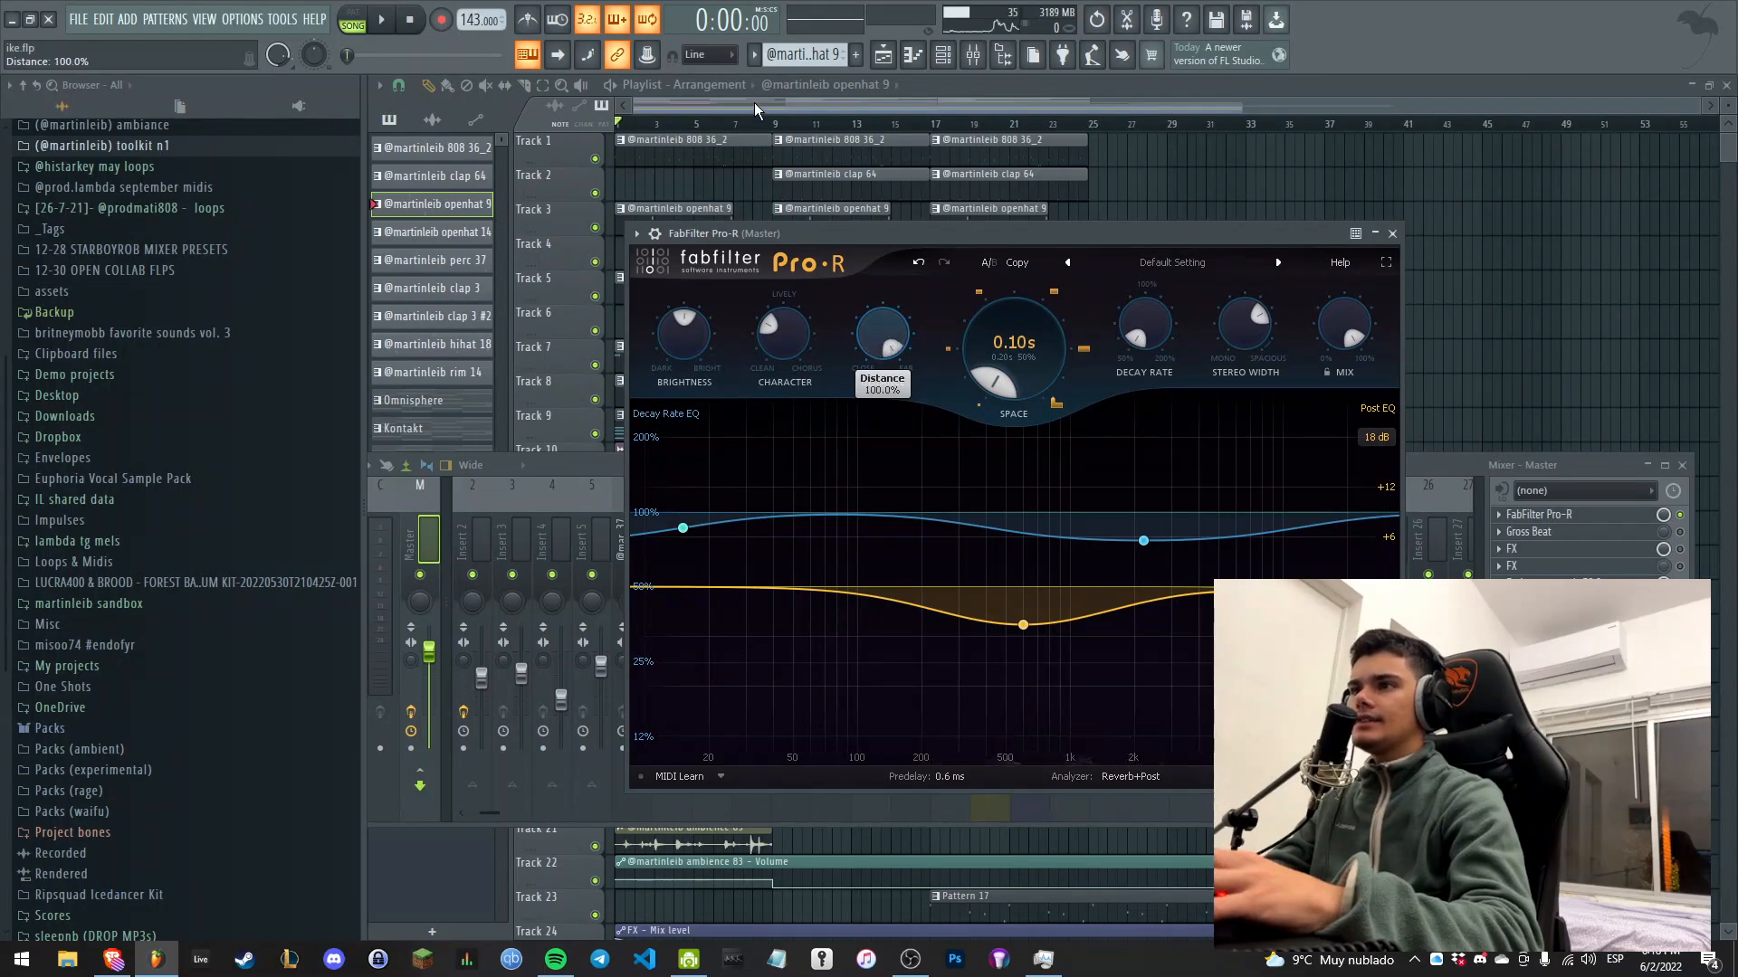
Play the intro while examining the master automation clips in the playlist and the Pro-R Distance control.
{"action": "key", "text": "space"}
{"action": "left_click", "coordinate": [683, 85]}
{"action": "scroll", "coordinate": [749, 543], "scroll_direction": "down", "scroll_amount": 2}
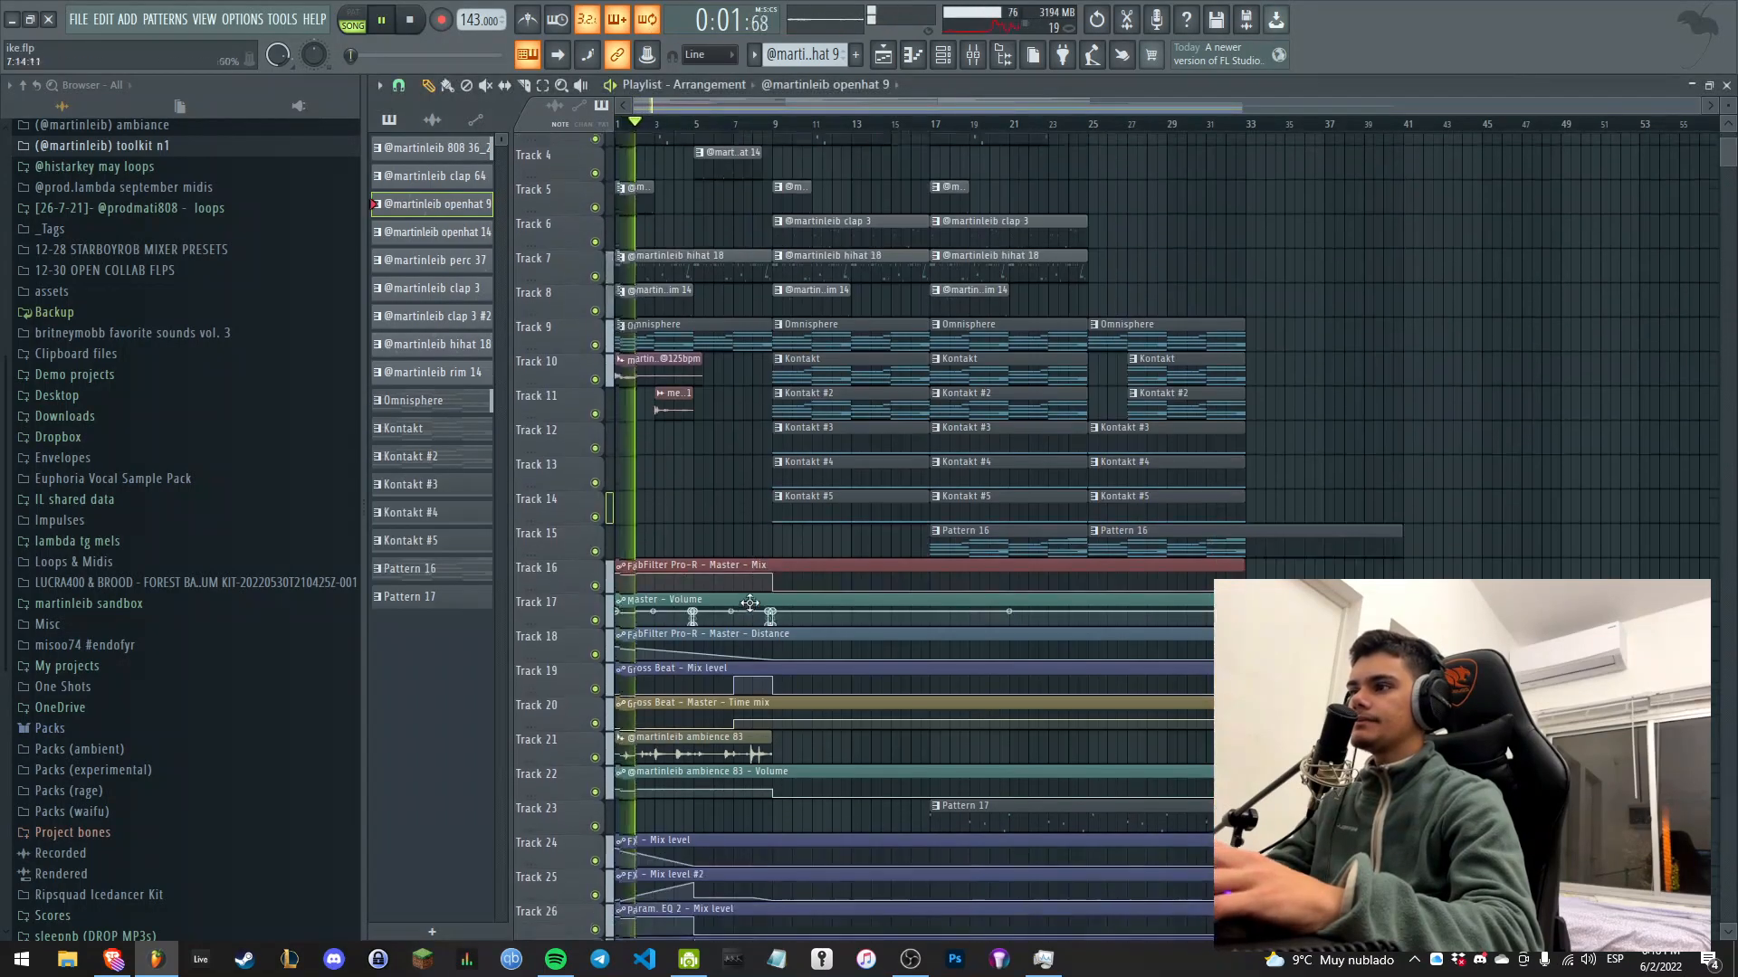
{"action": "scroll", "coordinate": [697, 647], "scroll_direction": "up", "scroll_amount": 2}
{"action": "scroll", "coordinate": [699, 644], "scroll_direction": "down", "scroll_amount": 2}
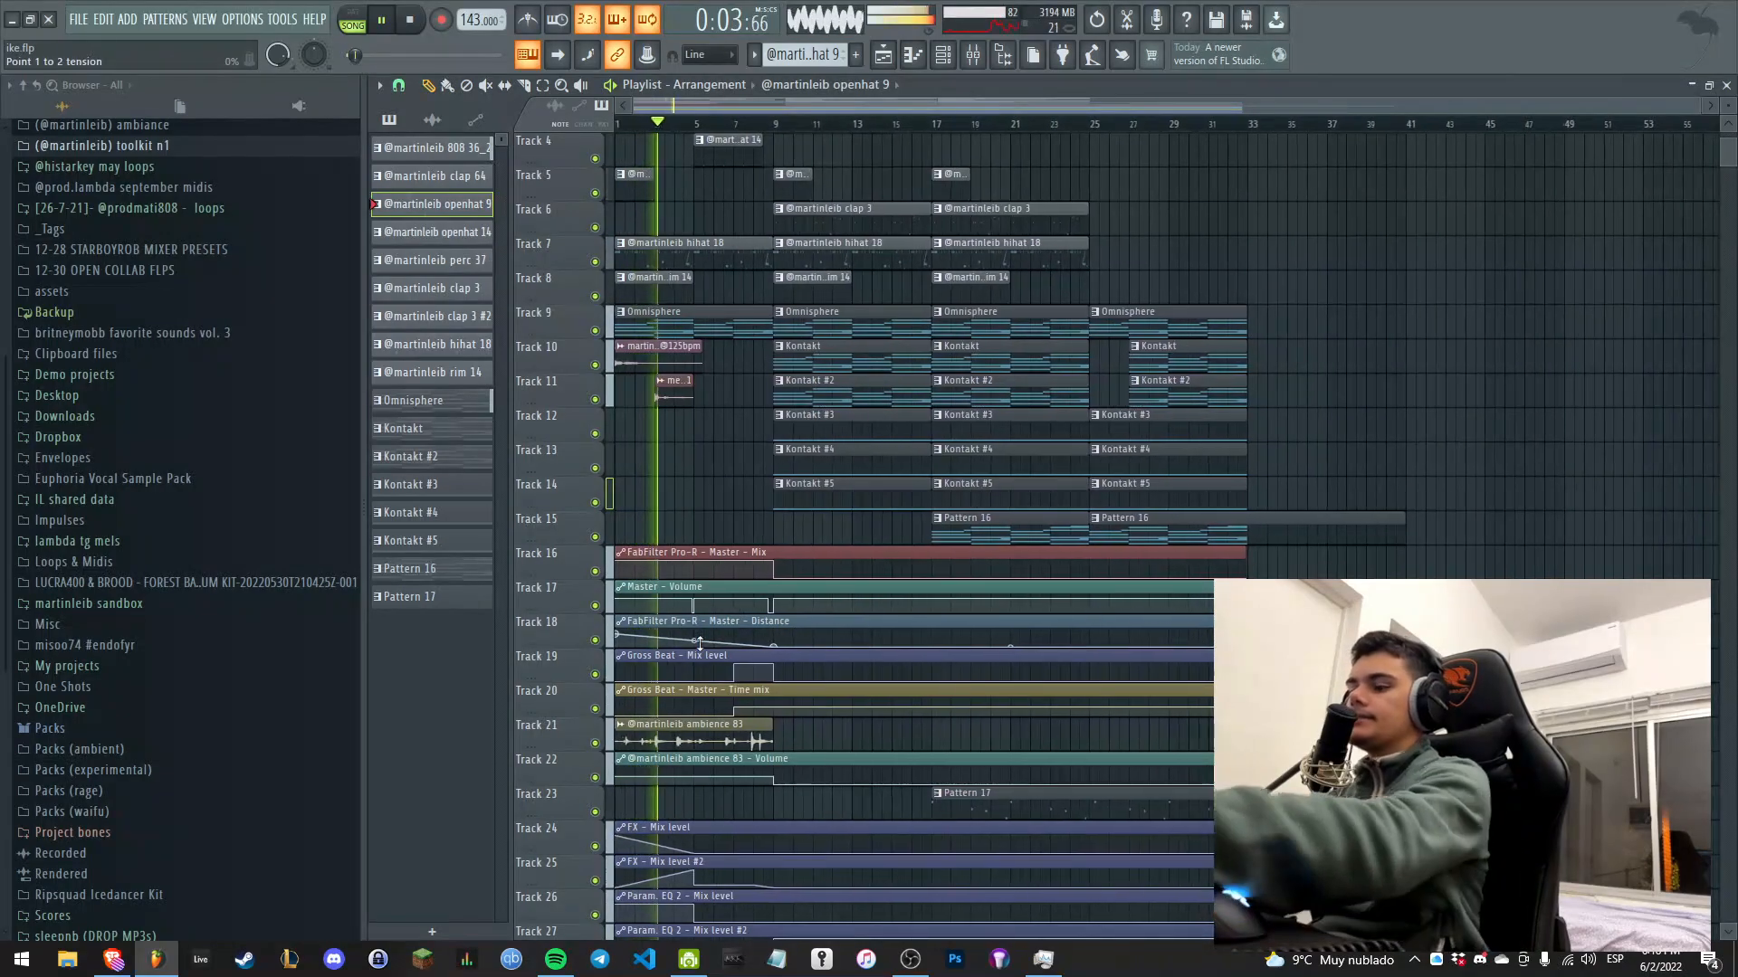
{"action": "key", "text": "F9"}
{"action": "left_click", "coordinate": [1631, 515]}
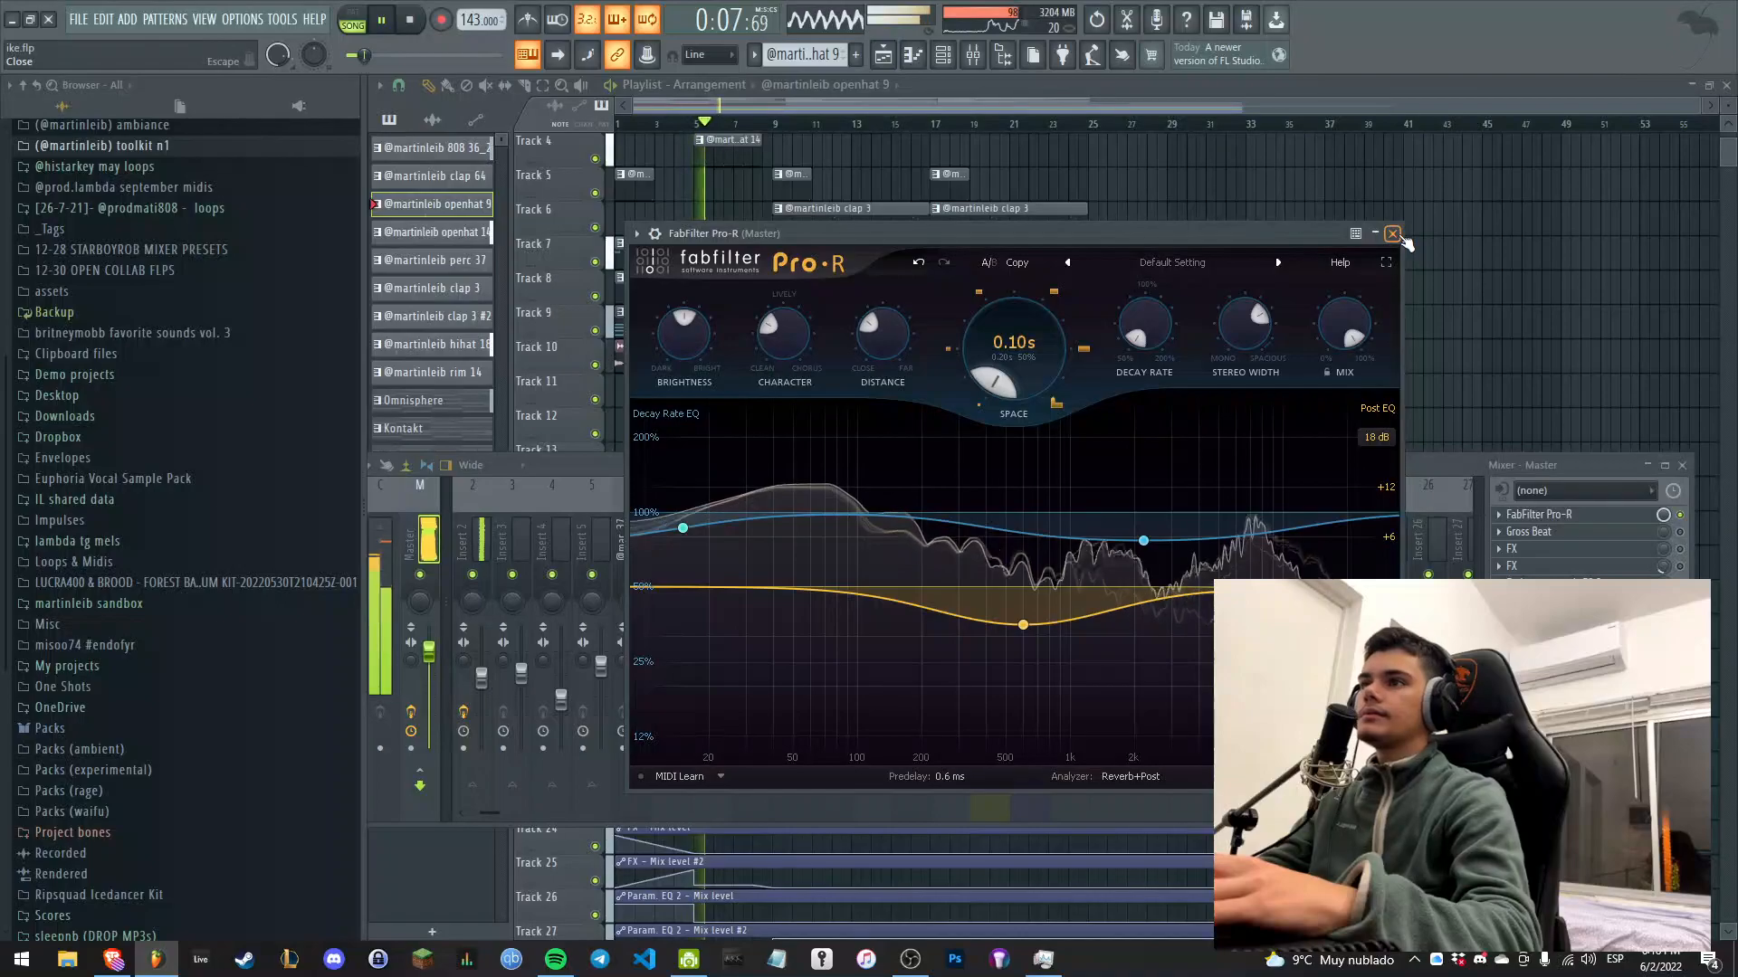
{"action": "left_click", "coordinate": [1395, 235]}
{"action": "key", "text": "space"}
Open Gross Beat on the Master channel, load the Flanging preset, and select the WishWash time slot.
{"action": "left_click", "coordinate": [1640, 534]}
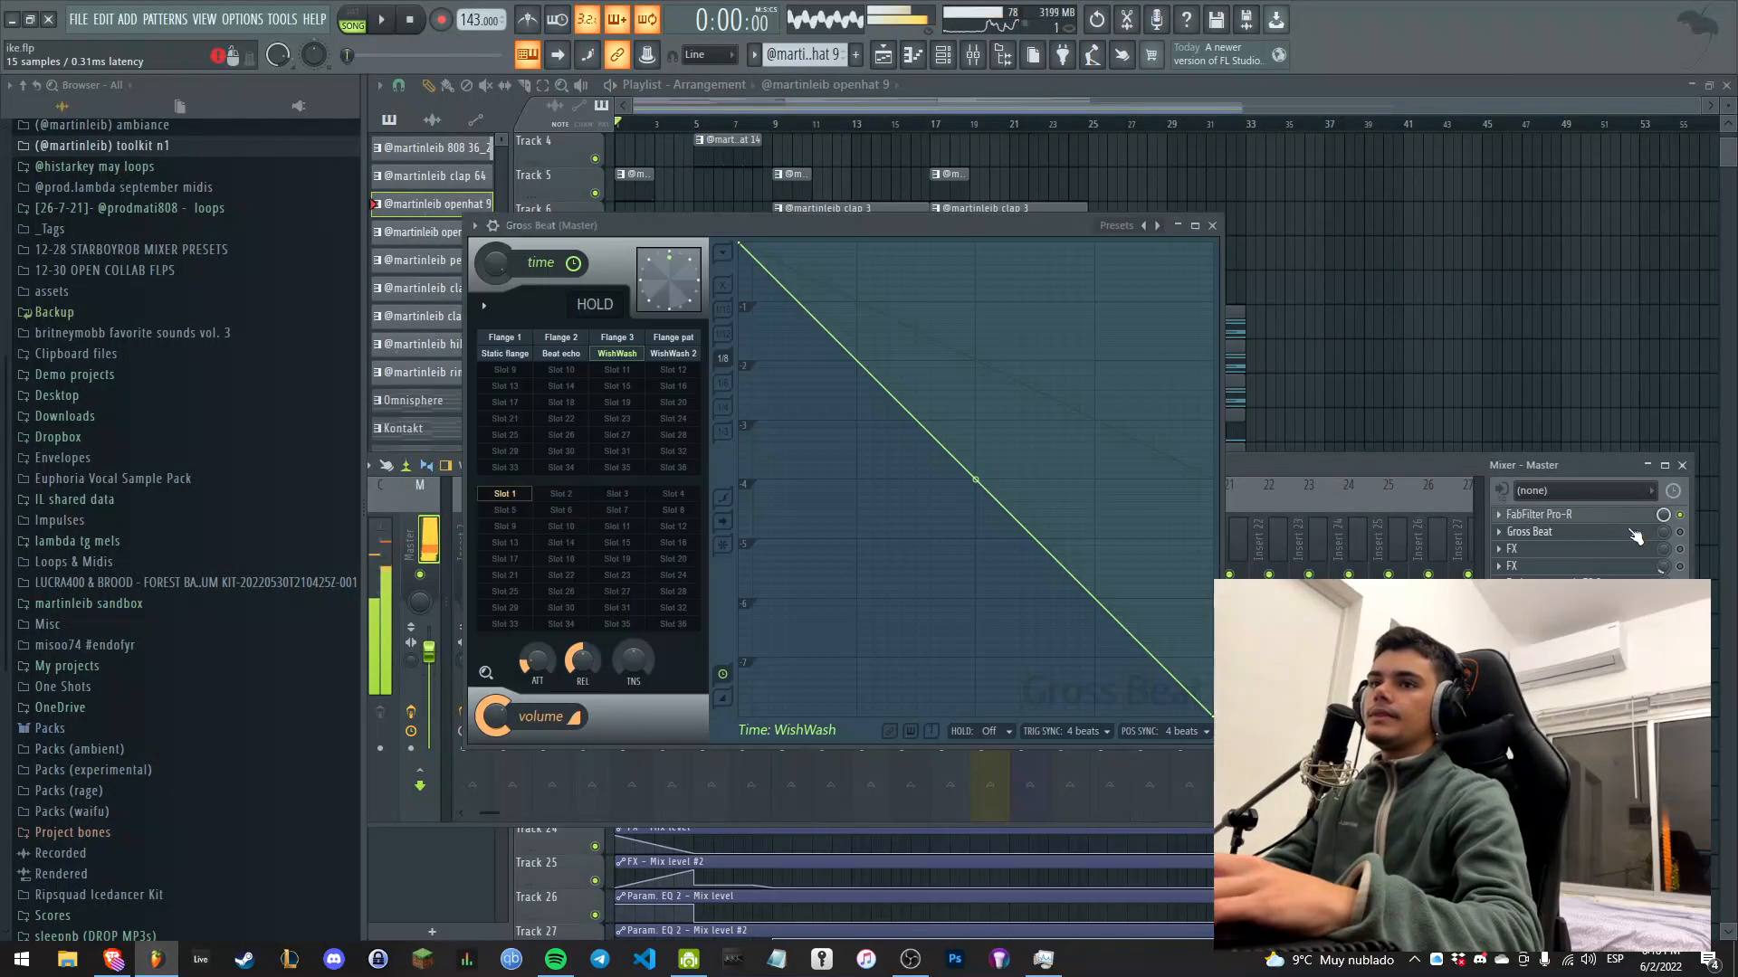
{"action": "left_click", "coordinate": [1120, 223]}
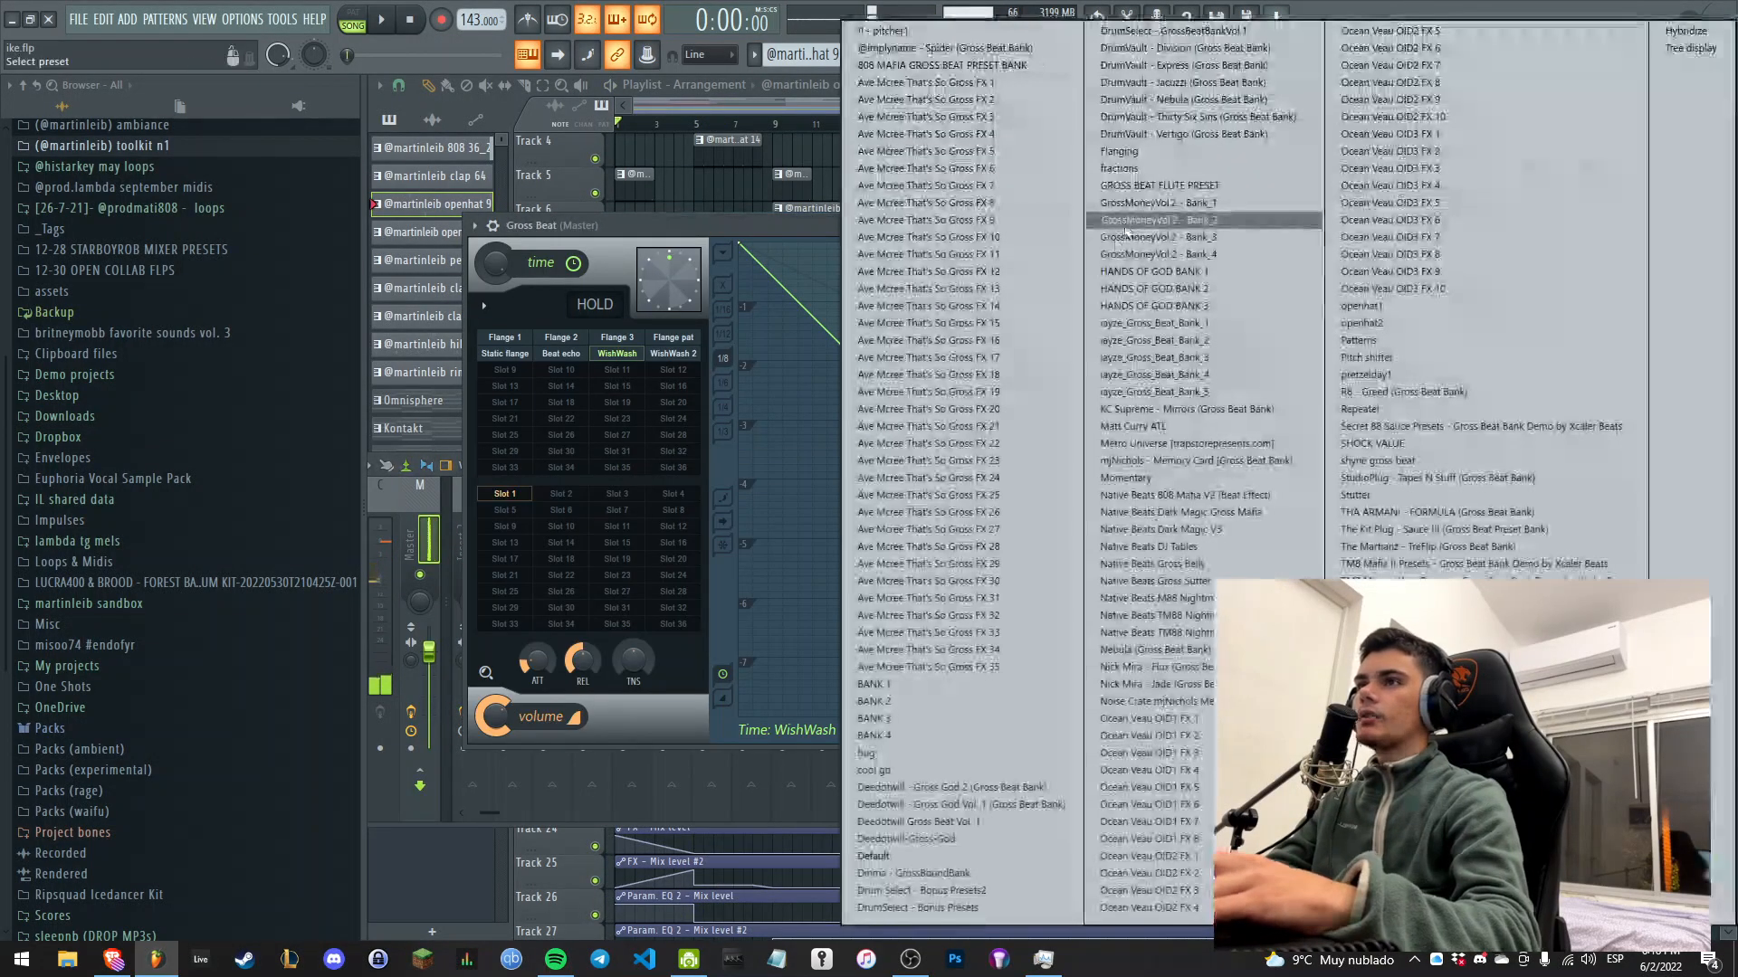
{"action": "left_click", "coordinate": [1151, 151]}
{"action": "left_click", "coordinate": [624, 355]}
Play the end of the intro over the Gross Beat automation clips, and reopen Gross Beat on the Master channel.
{"action": "key", "text": "F5"}
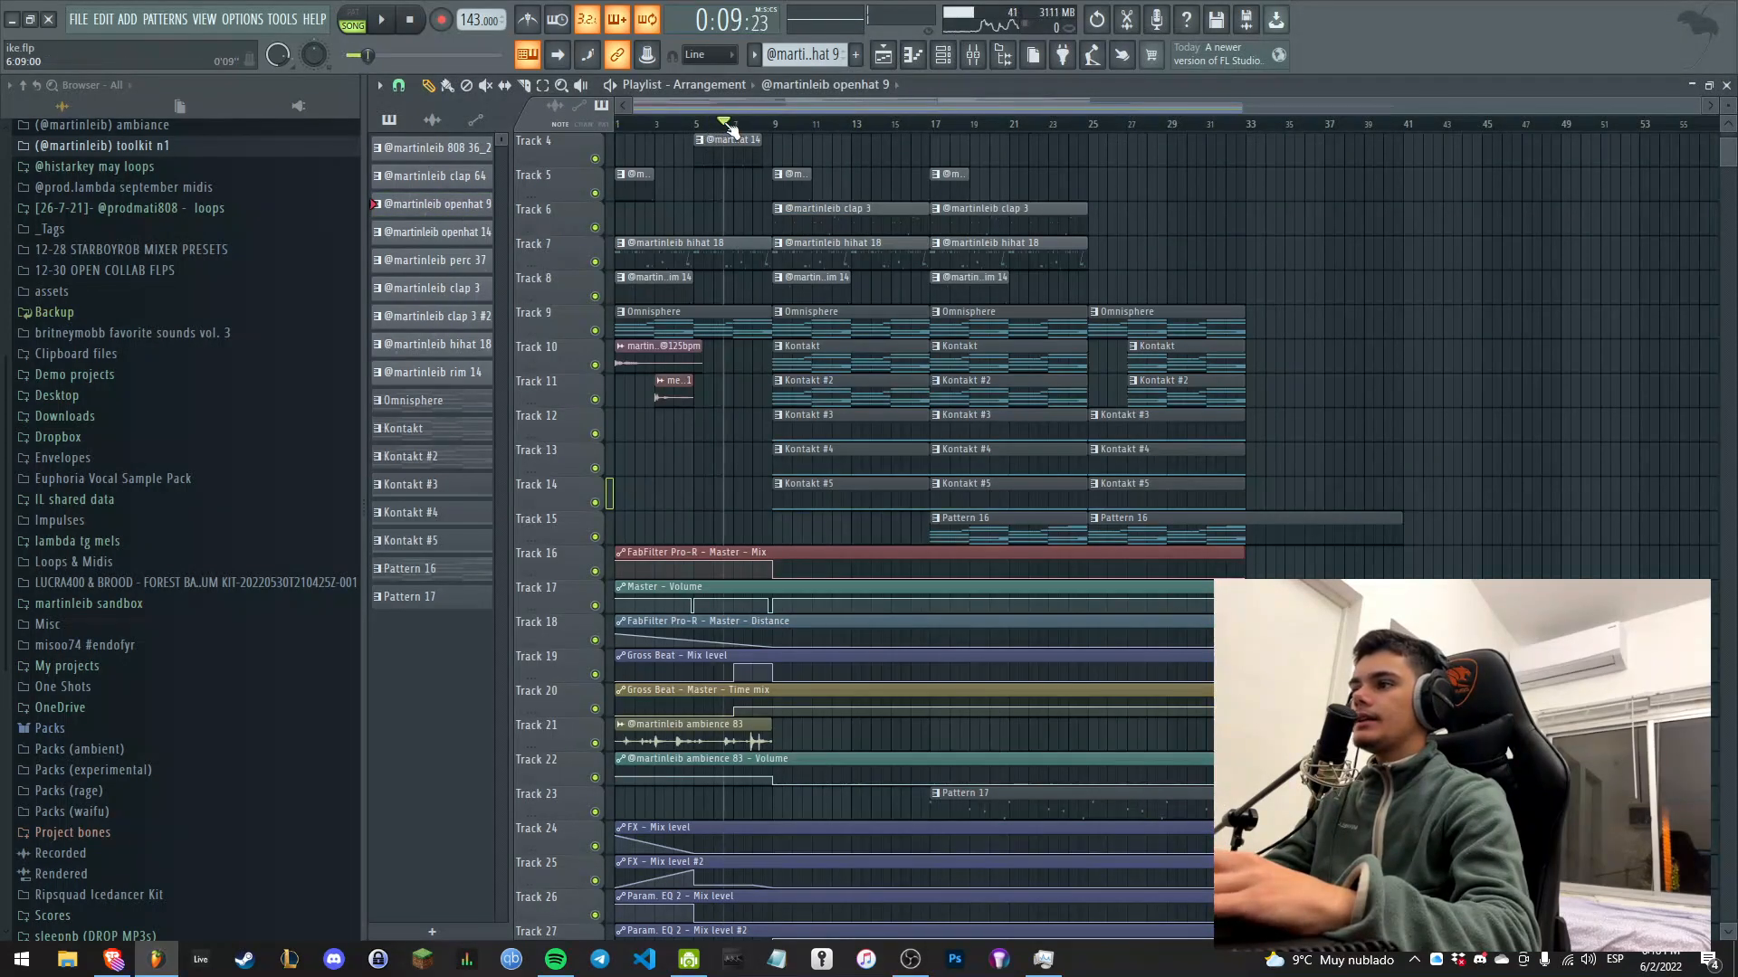
{"action": "key", "text": "space"}
{"action": "scroll", "coordinate": [708, 536], "scroll_direction": "up", "scroll_amount": 4}
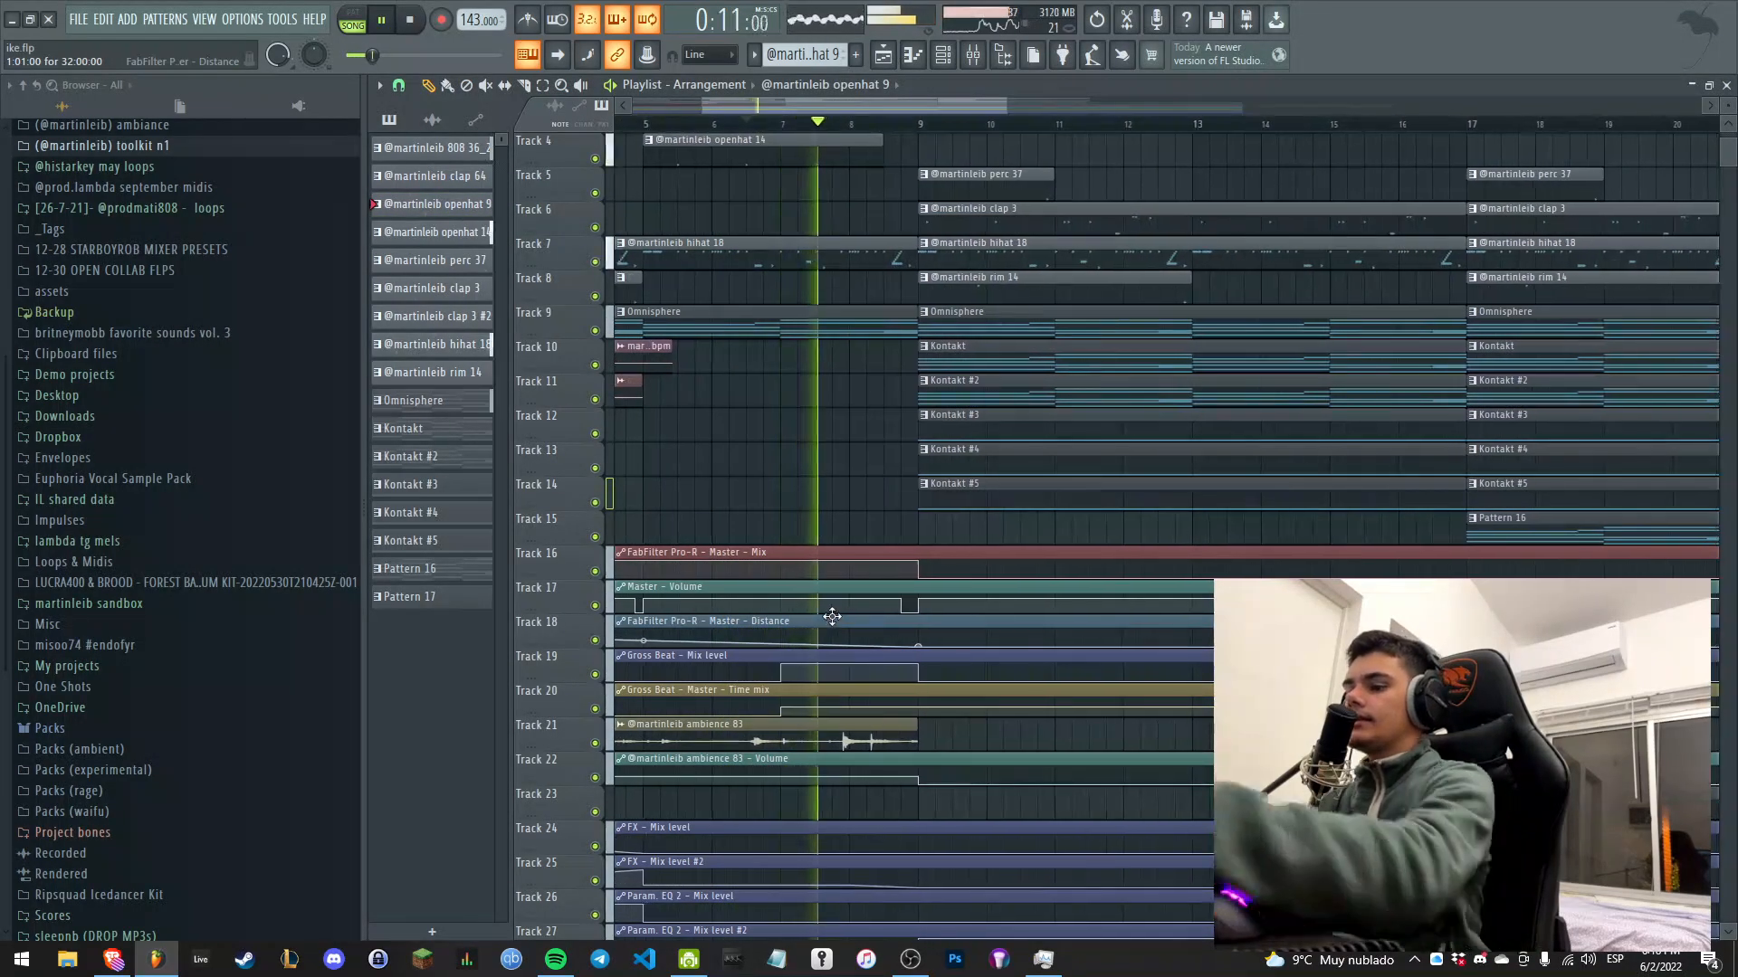
{"action": "key", "text": "F9"}
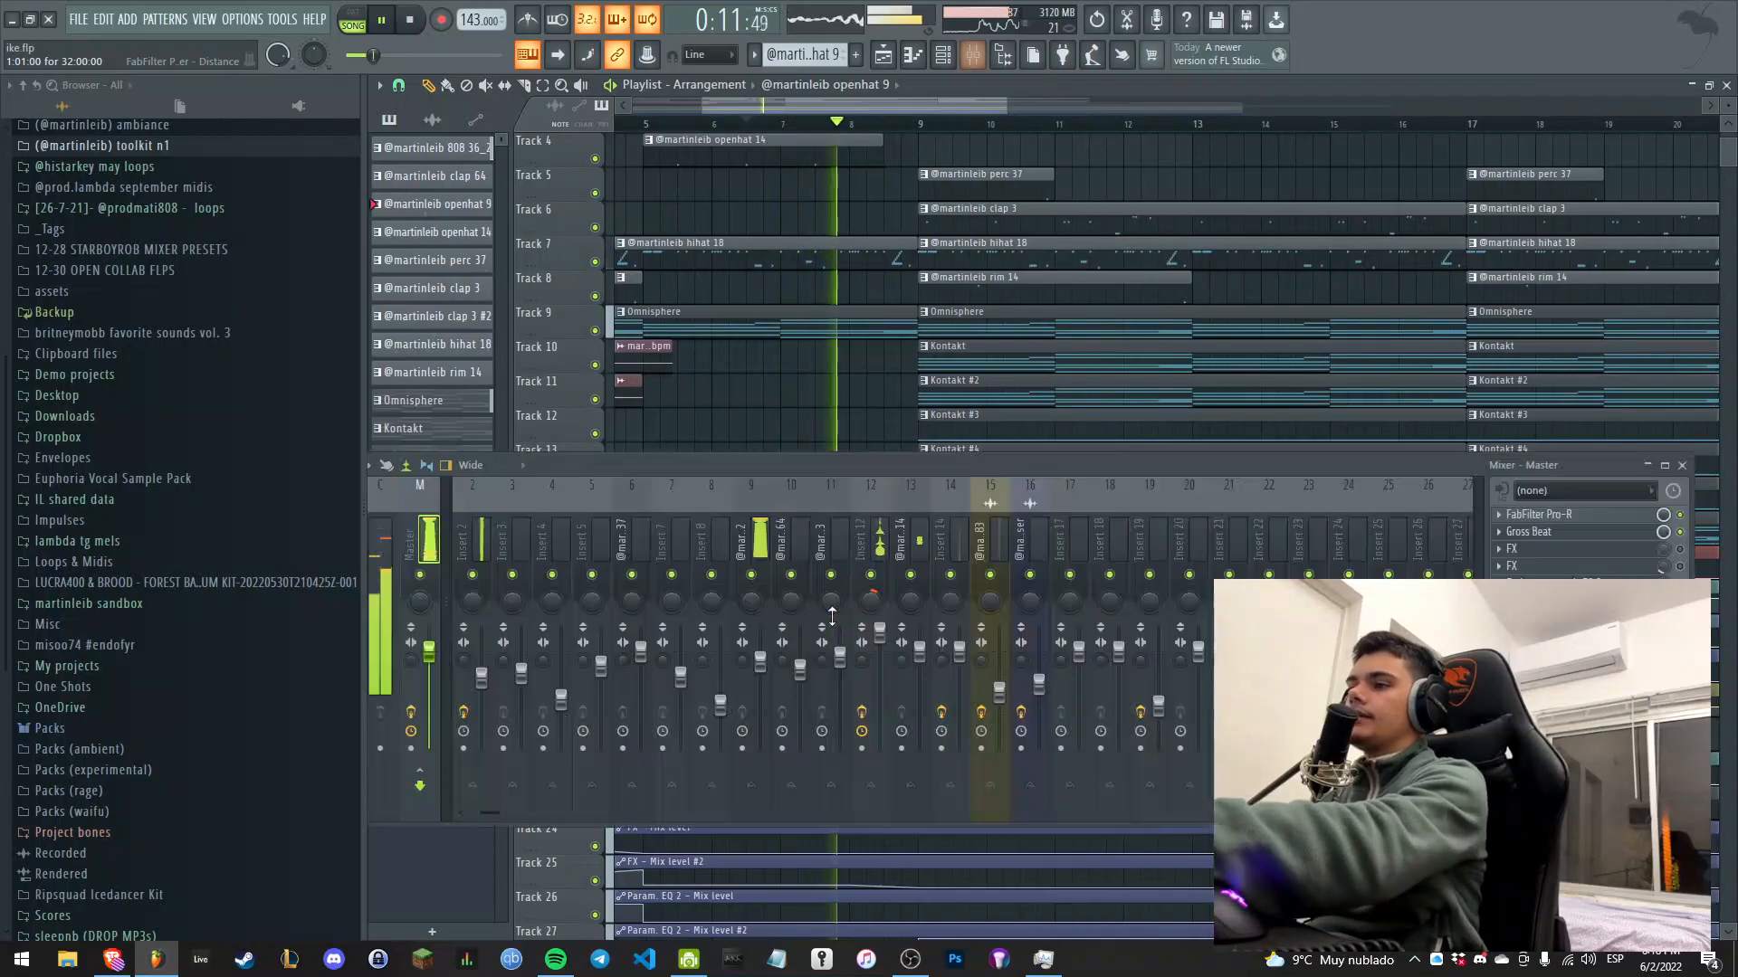
{"action": "key", "text": "space"}
{"action": "left_click", "coordinate": [1619, 534]}
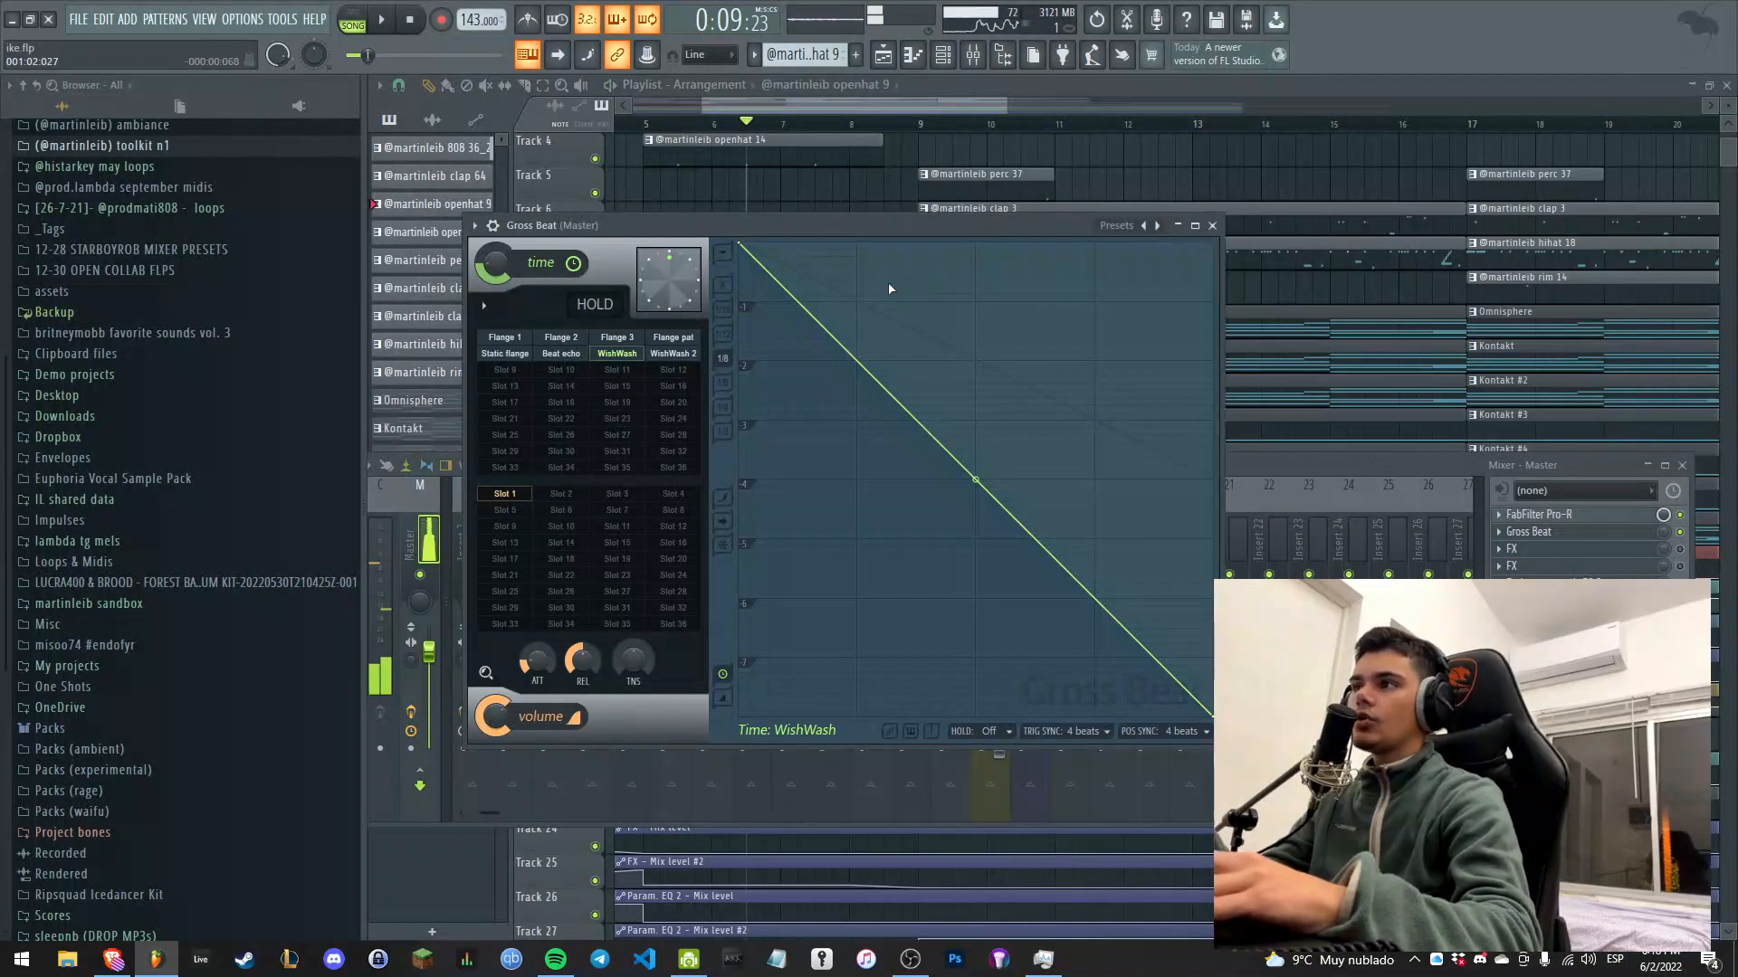
Play the song shortly before bar 5 with the mixer open to hear the Master volume cut.
{"action": "right_click", "coordinate": [860, 186]}
{"action": "scroll", "coordinate": [903, 540], "scroll_direction": "down", "scroll_amount": 2}
{"action": "scroll", "coordinate": [779, 666], "scroll_direction": "up", "scroll_amount": 3}
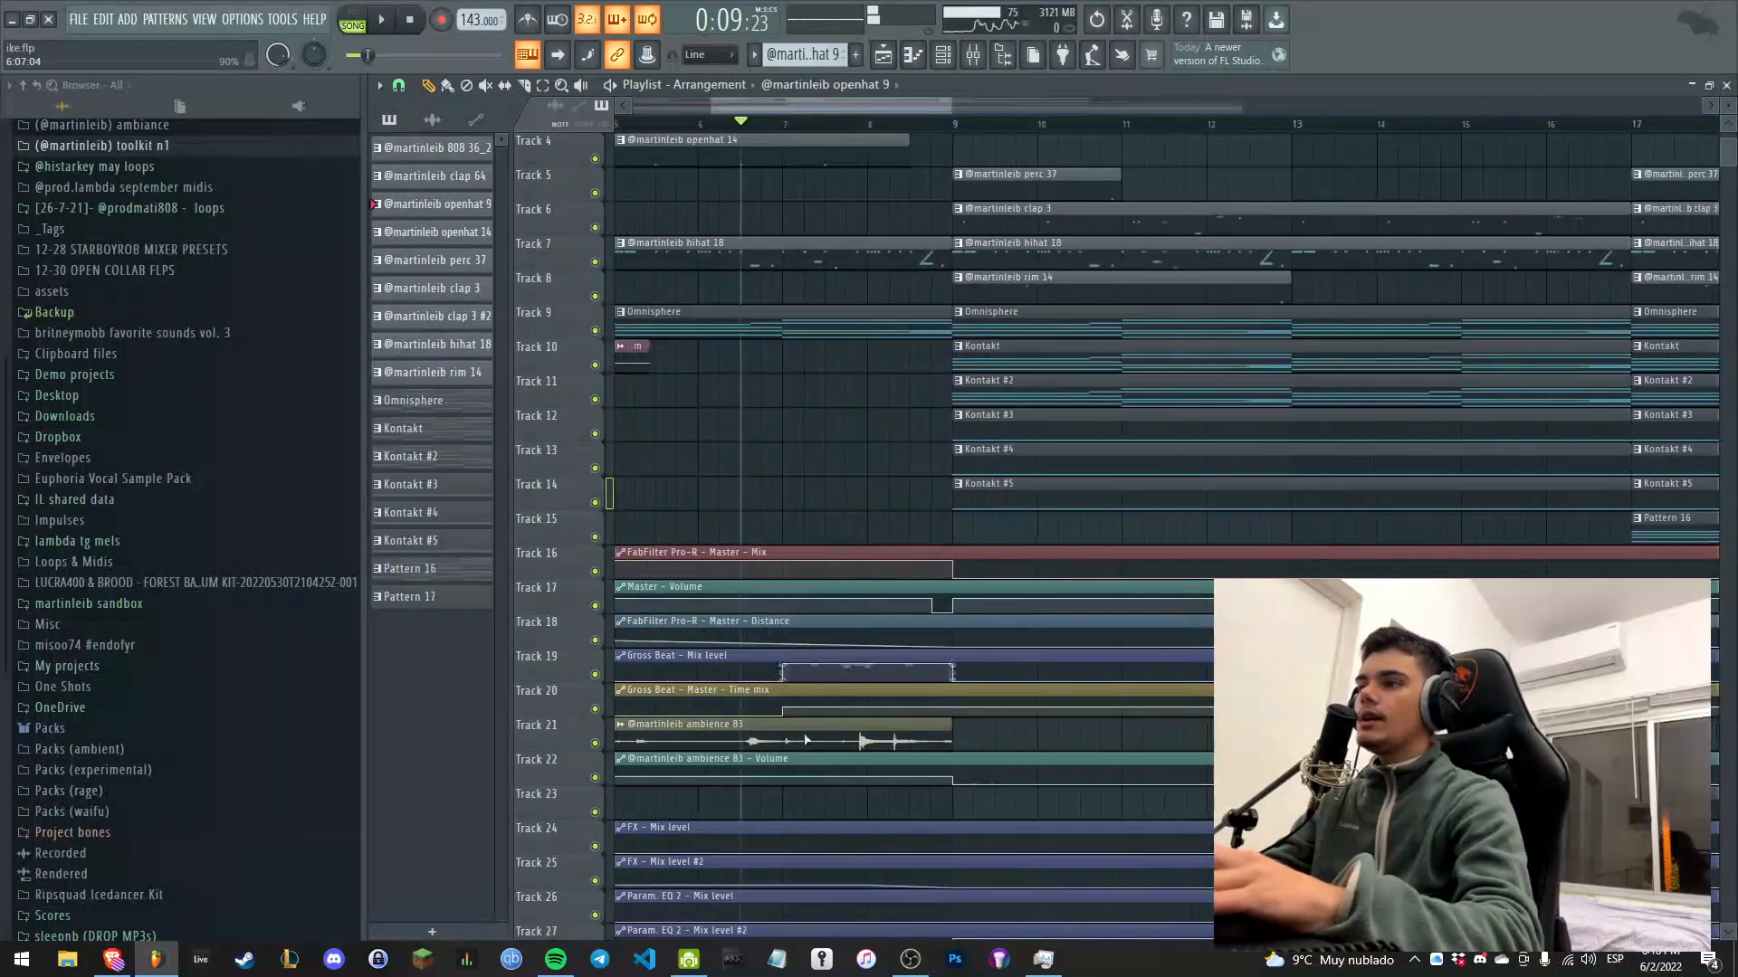
{"action": "scroll", "coordinate": [776, 670], "scroll_direction": "down", "scroll_amount": 4}
{"action": "left_click", "coordinate": [686, 123]}
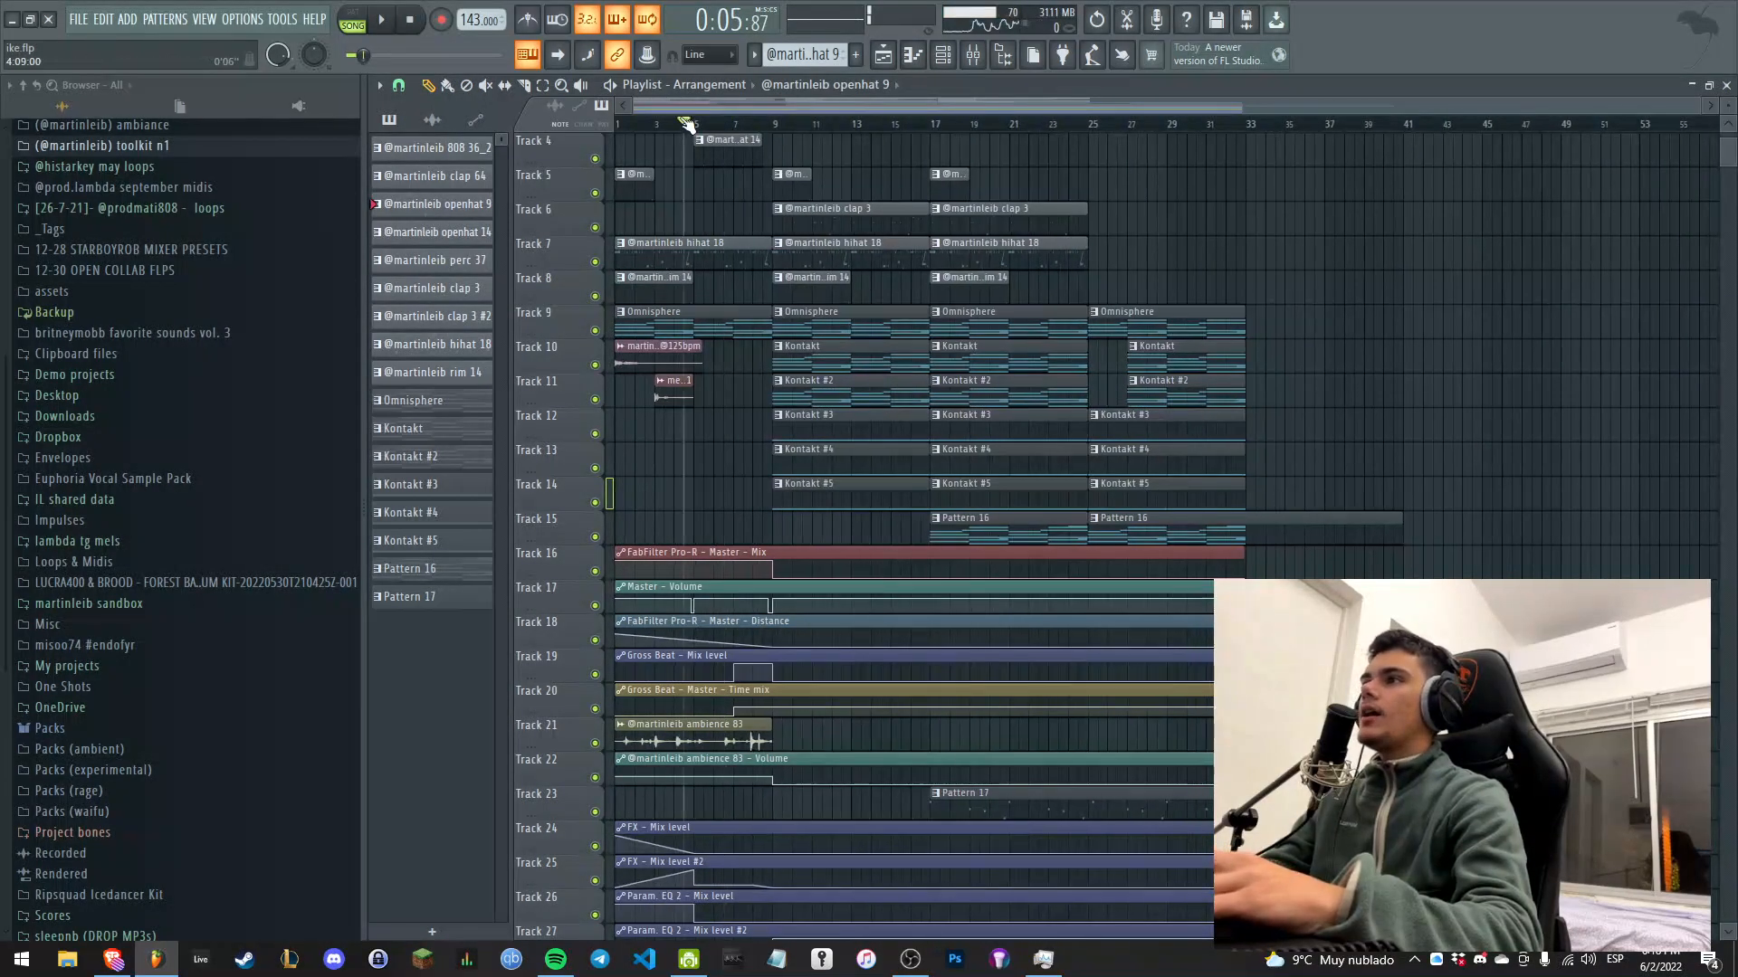
{"action": "key", "text": "F9"}
{"action": "key", "text": "space"}
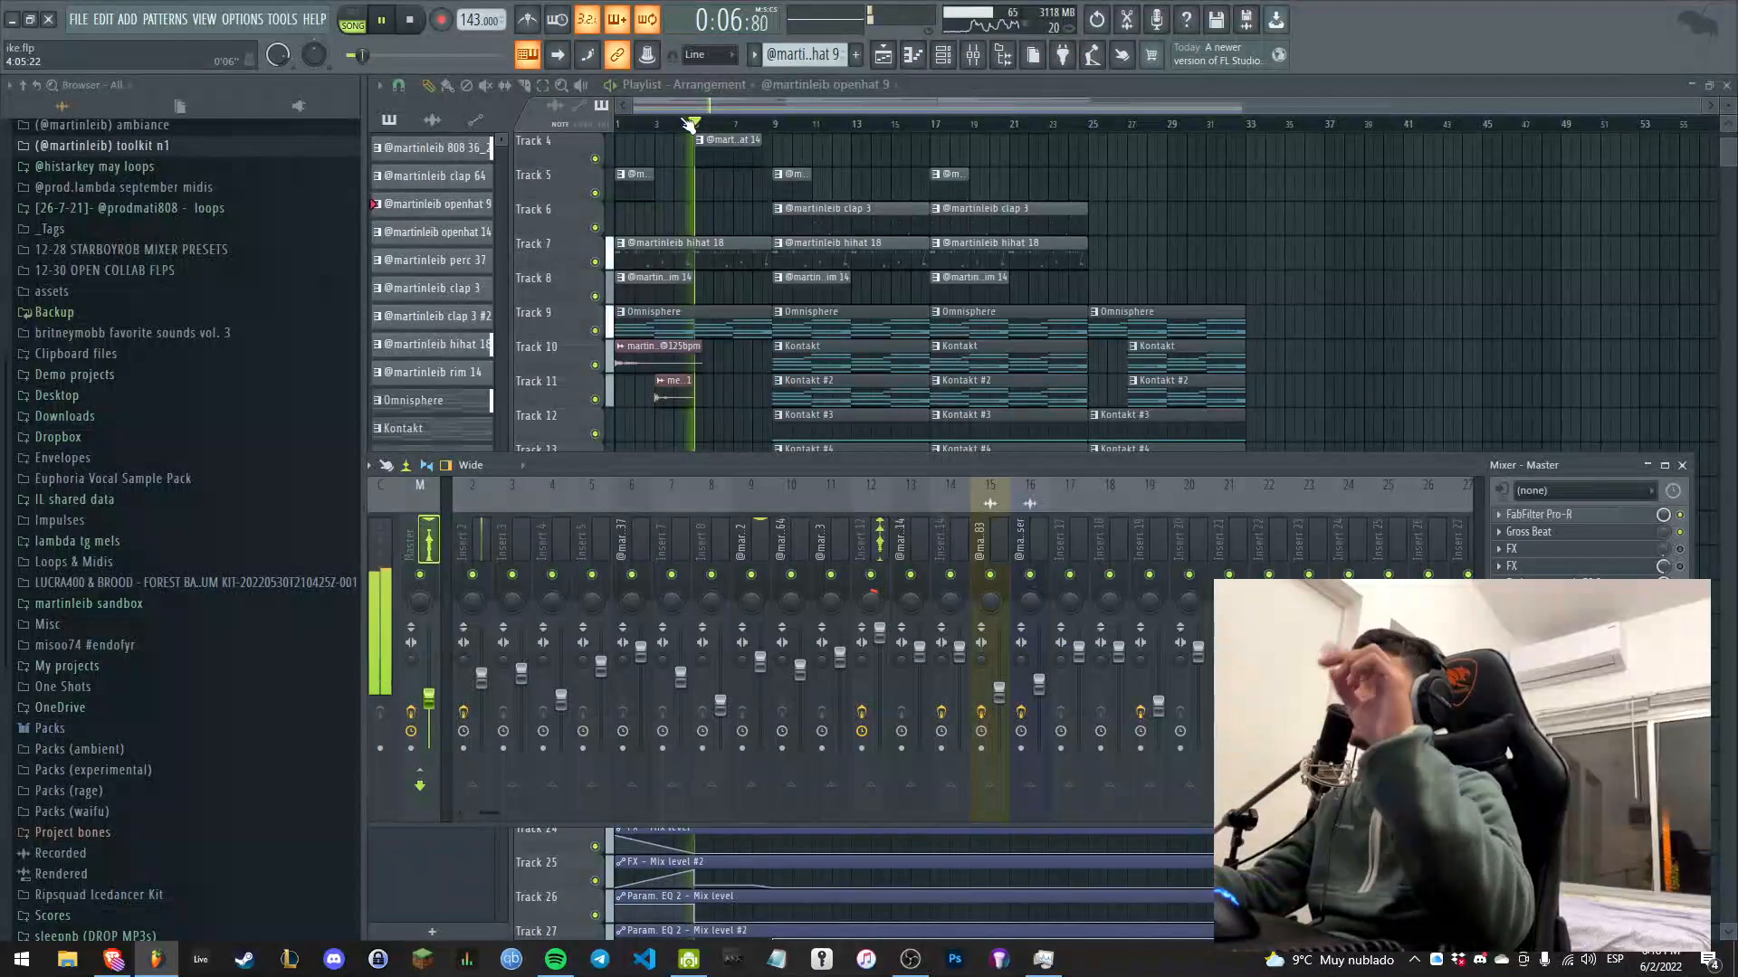
{"action": "key", "text": "space"}
Show the automation options of the Master volume fader and examine the Master - Volume clip in the playlist.
{"action": "right_click", "coordinate": [432, 644]}
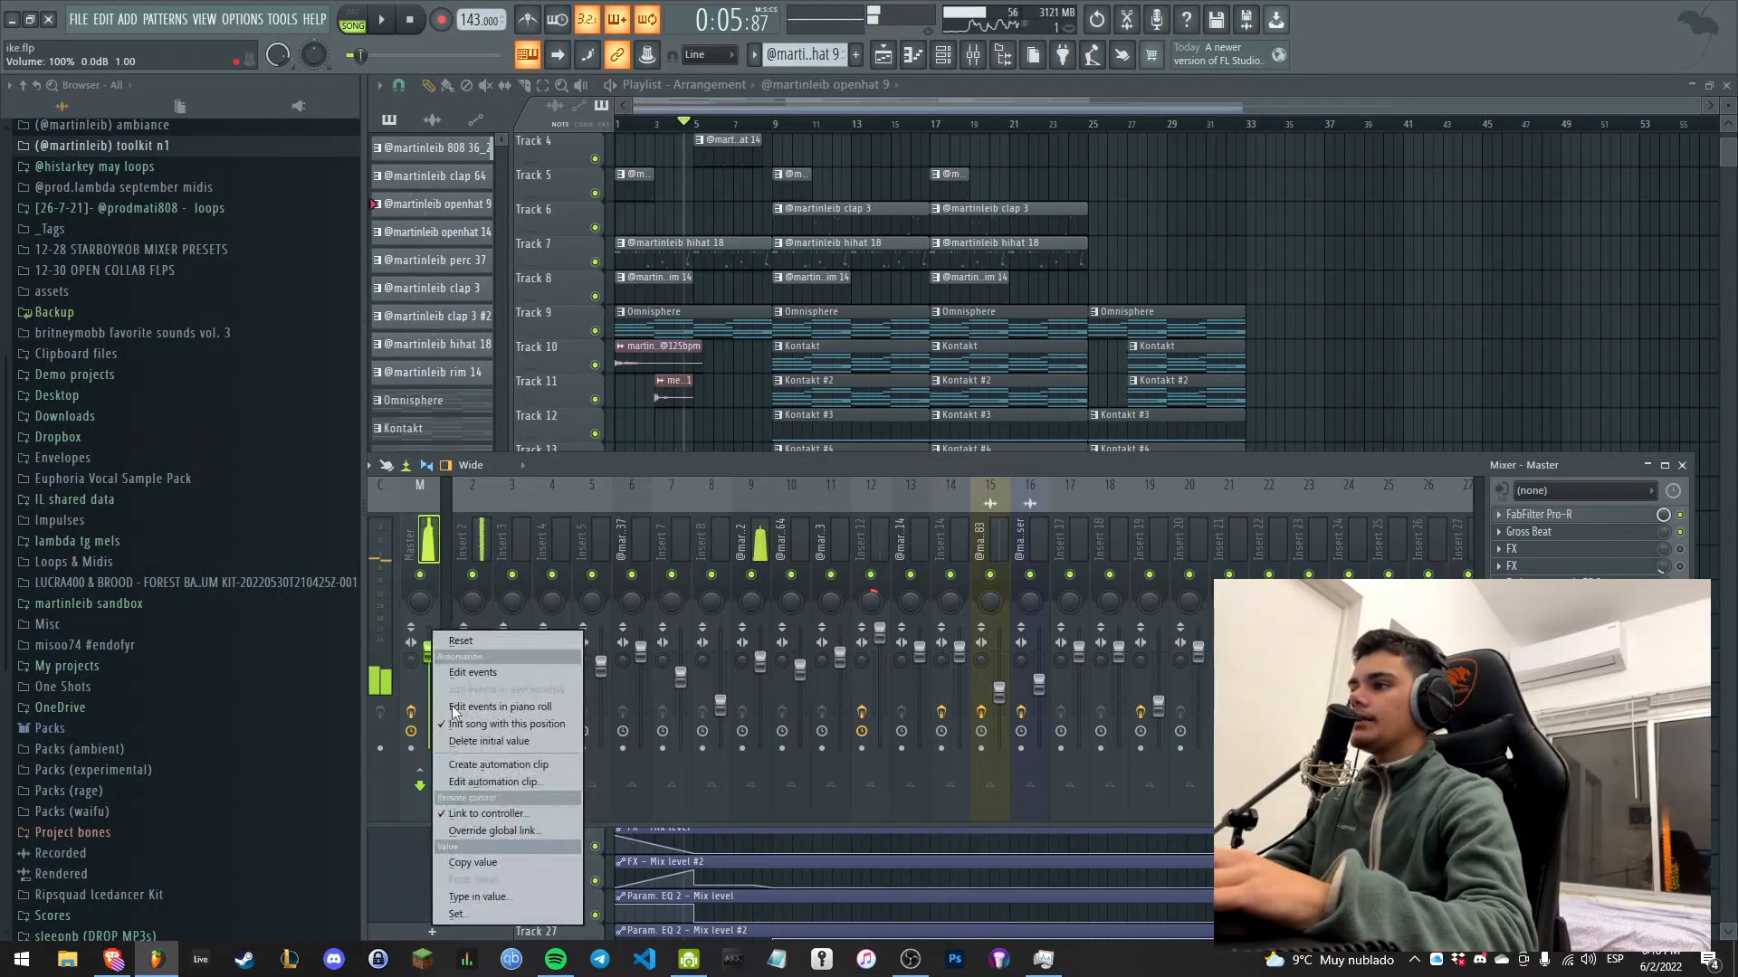
{"action": "key", "text": "F9"}
{"action": "scroll", "coordinate": [678, 593], "scroll_direction": "down", "scroll_amount": 1}
{"action": "scroll", "coordinate": [693, 572], "scroll_direction": "up", "scroll_amount": 6}
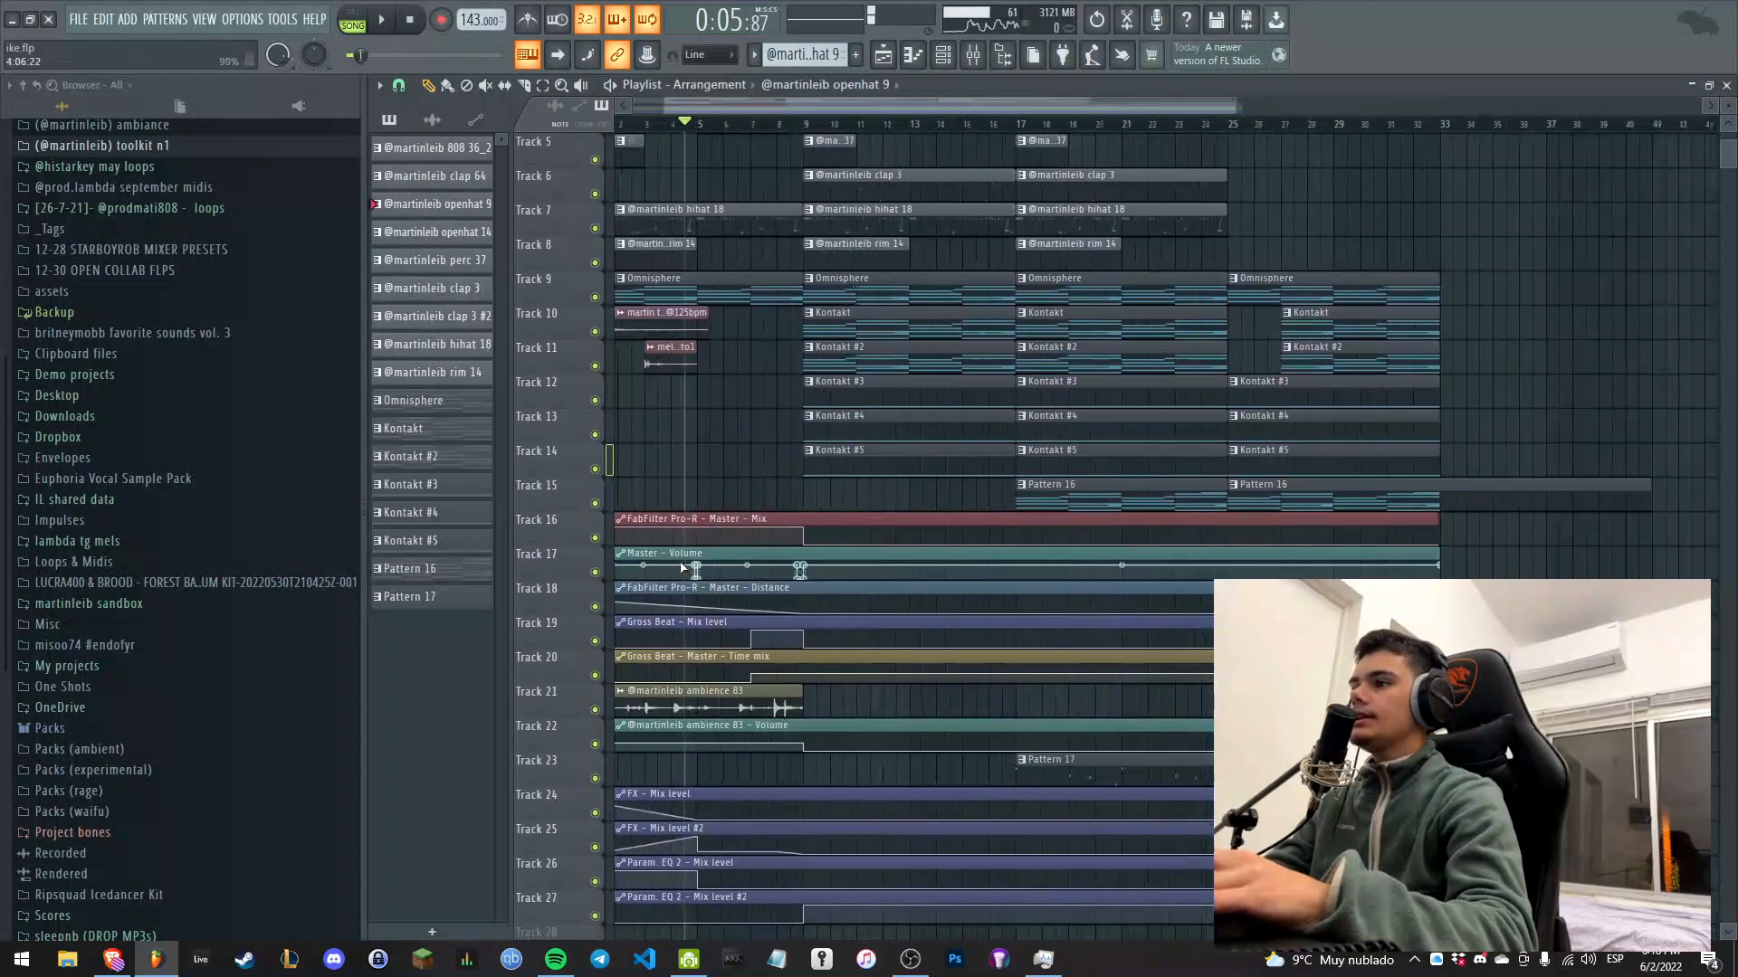
{"action": "key", "text": "space"}
{"action": "scroll", "coordinate": [705, 568], "scroll_direction": "down", "scroll_amount": 3}
Stop playback, check the recording in OBS, and return to the automation clips in the FL Studio playlist.
{"action": "left_click", "coordinate": [412, 21]}
{"action": "left_click", "coordinate": [916, 959]}
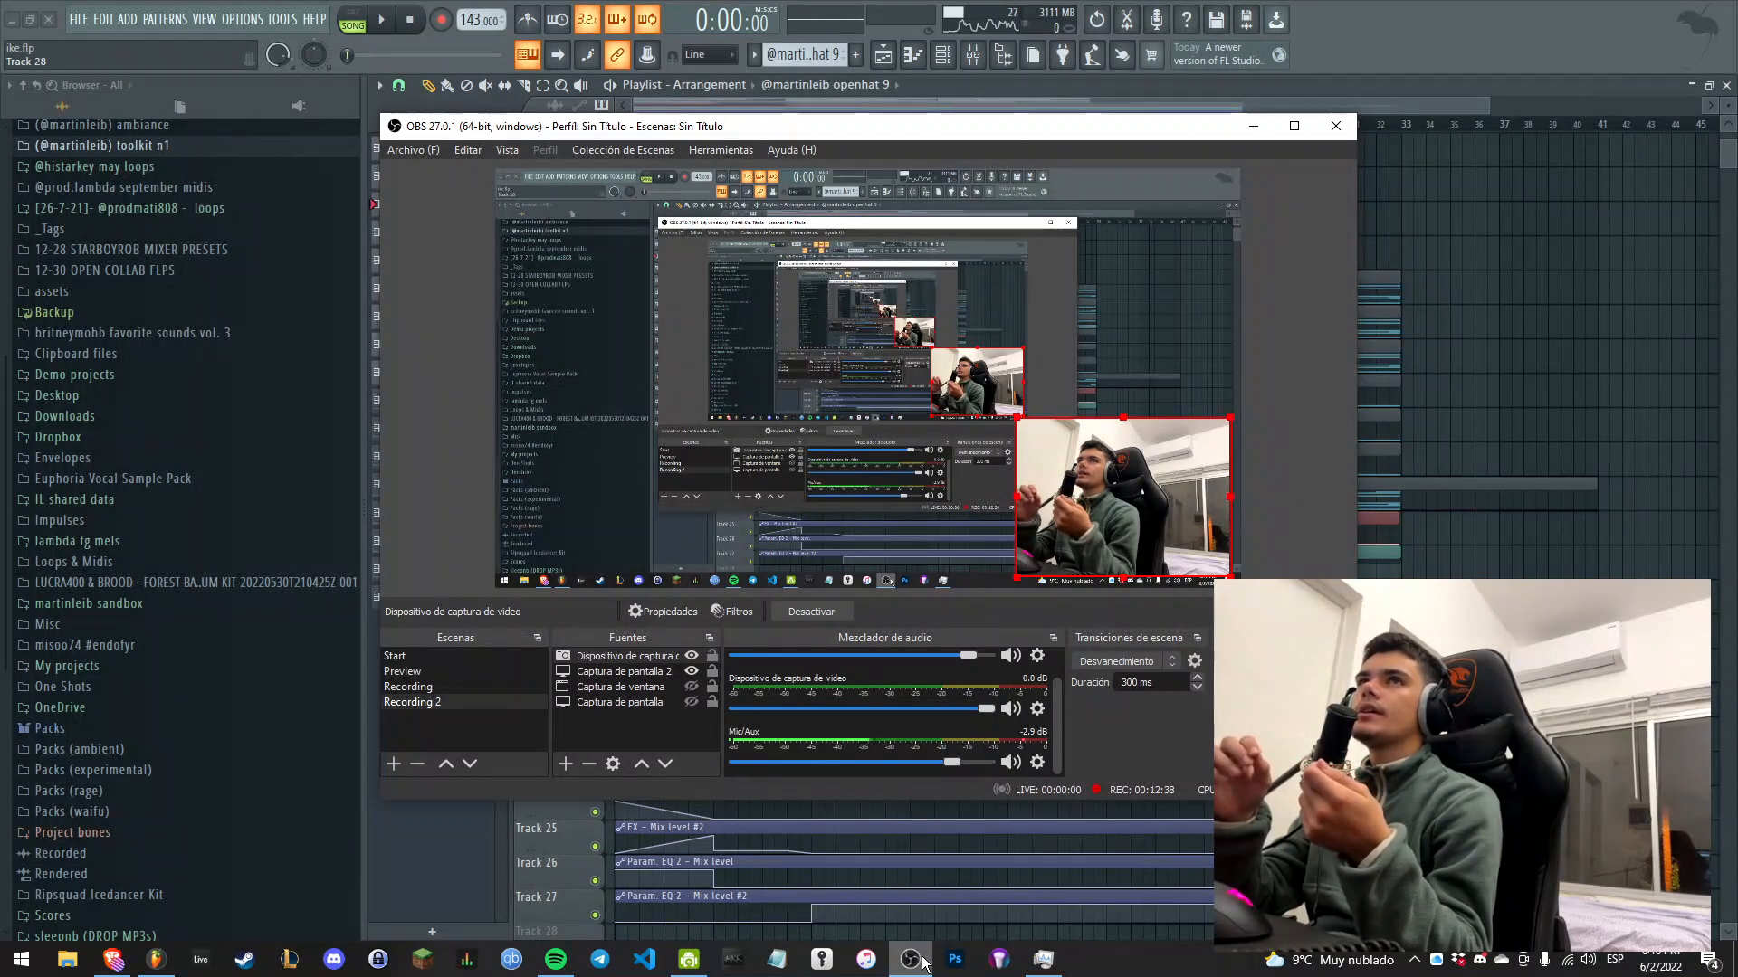
{"action": "left_click", "coordinate": [910, 959]}
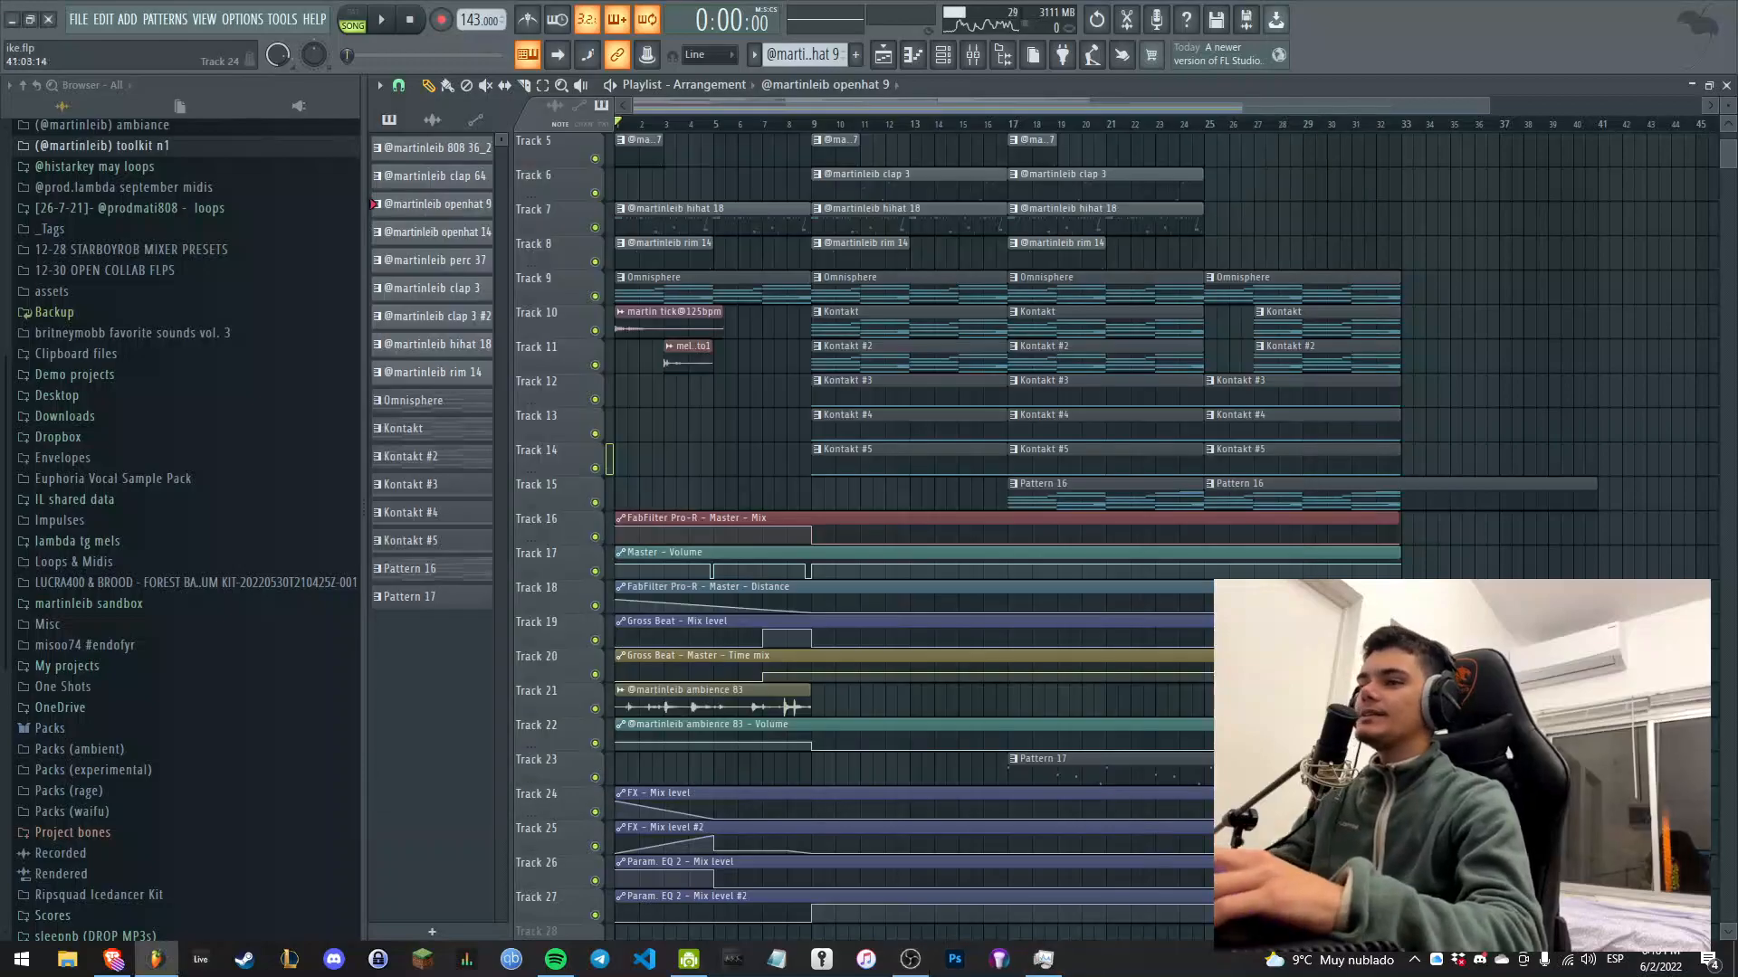
{"action": "scroll", "coordinate": [548, 539], "scroll_direction": "down", "scroll_amount": 3}
{"action": "scroll", "coordinate": [548, 540], "scroll_direction": "up", "scroll_amount": 3}
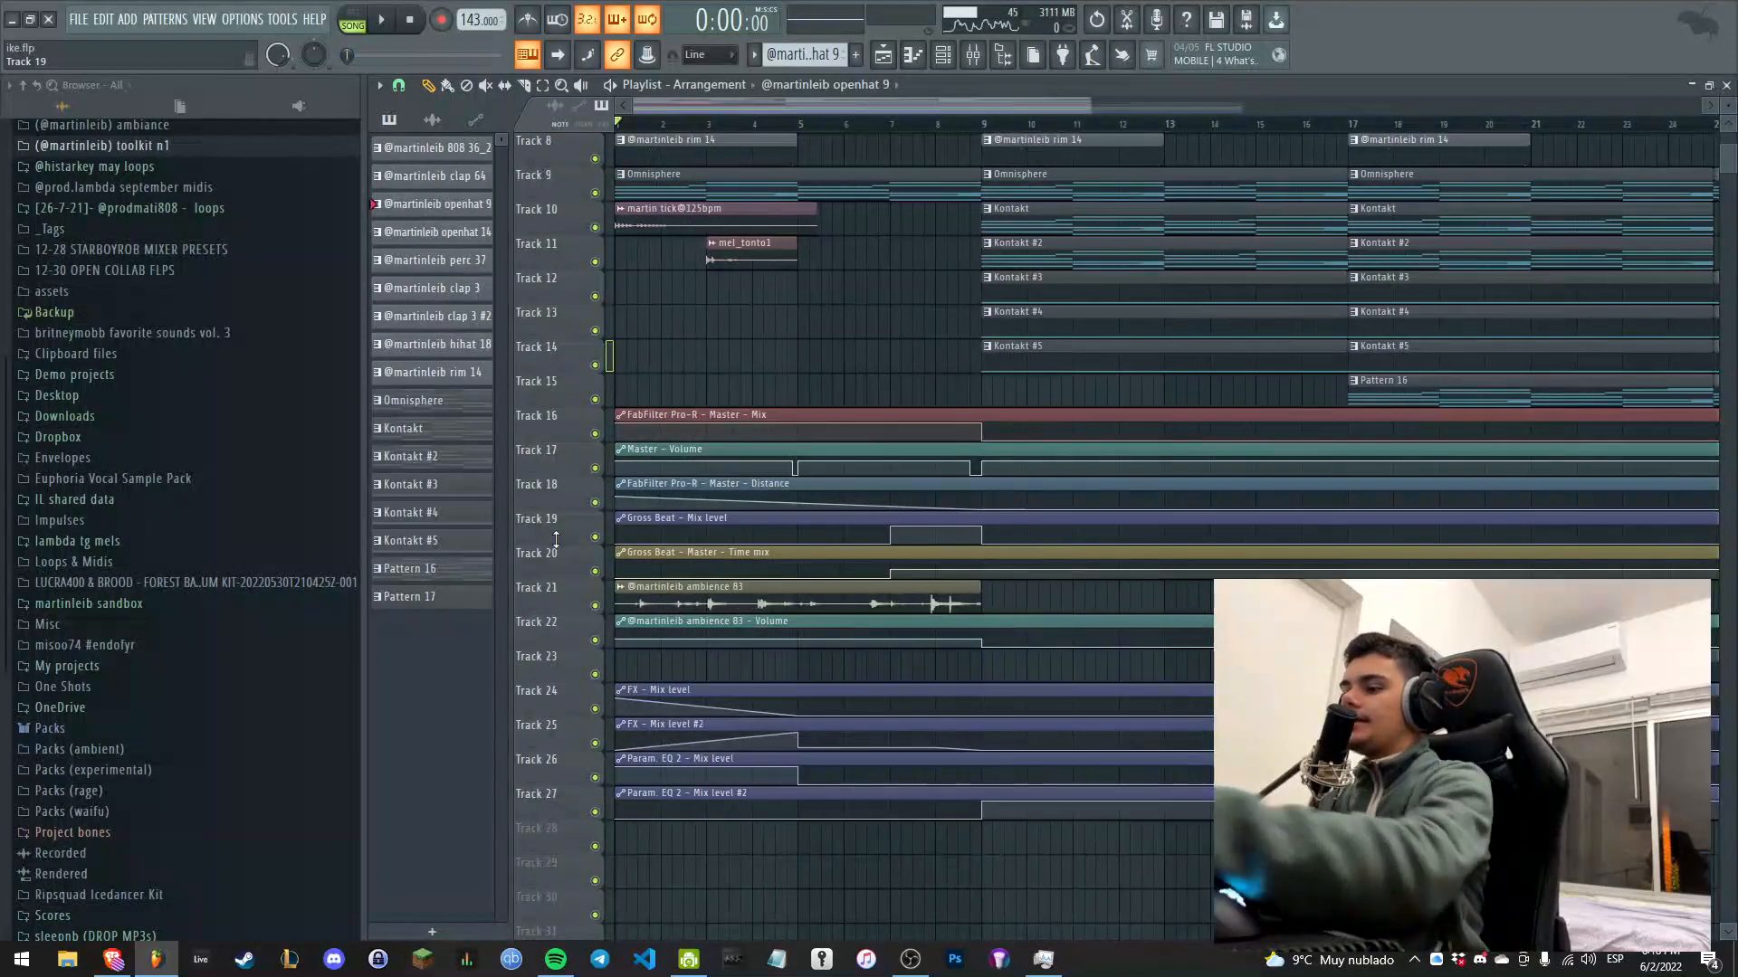
Play the intro while watching the Master effect slots in the mixer and the automation clips in the playlist.
{"action": "key", "text": "F9"}
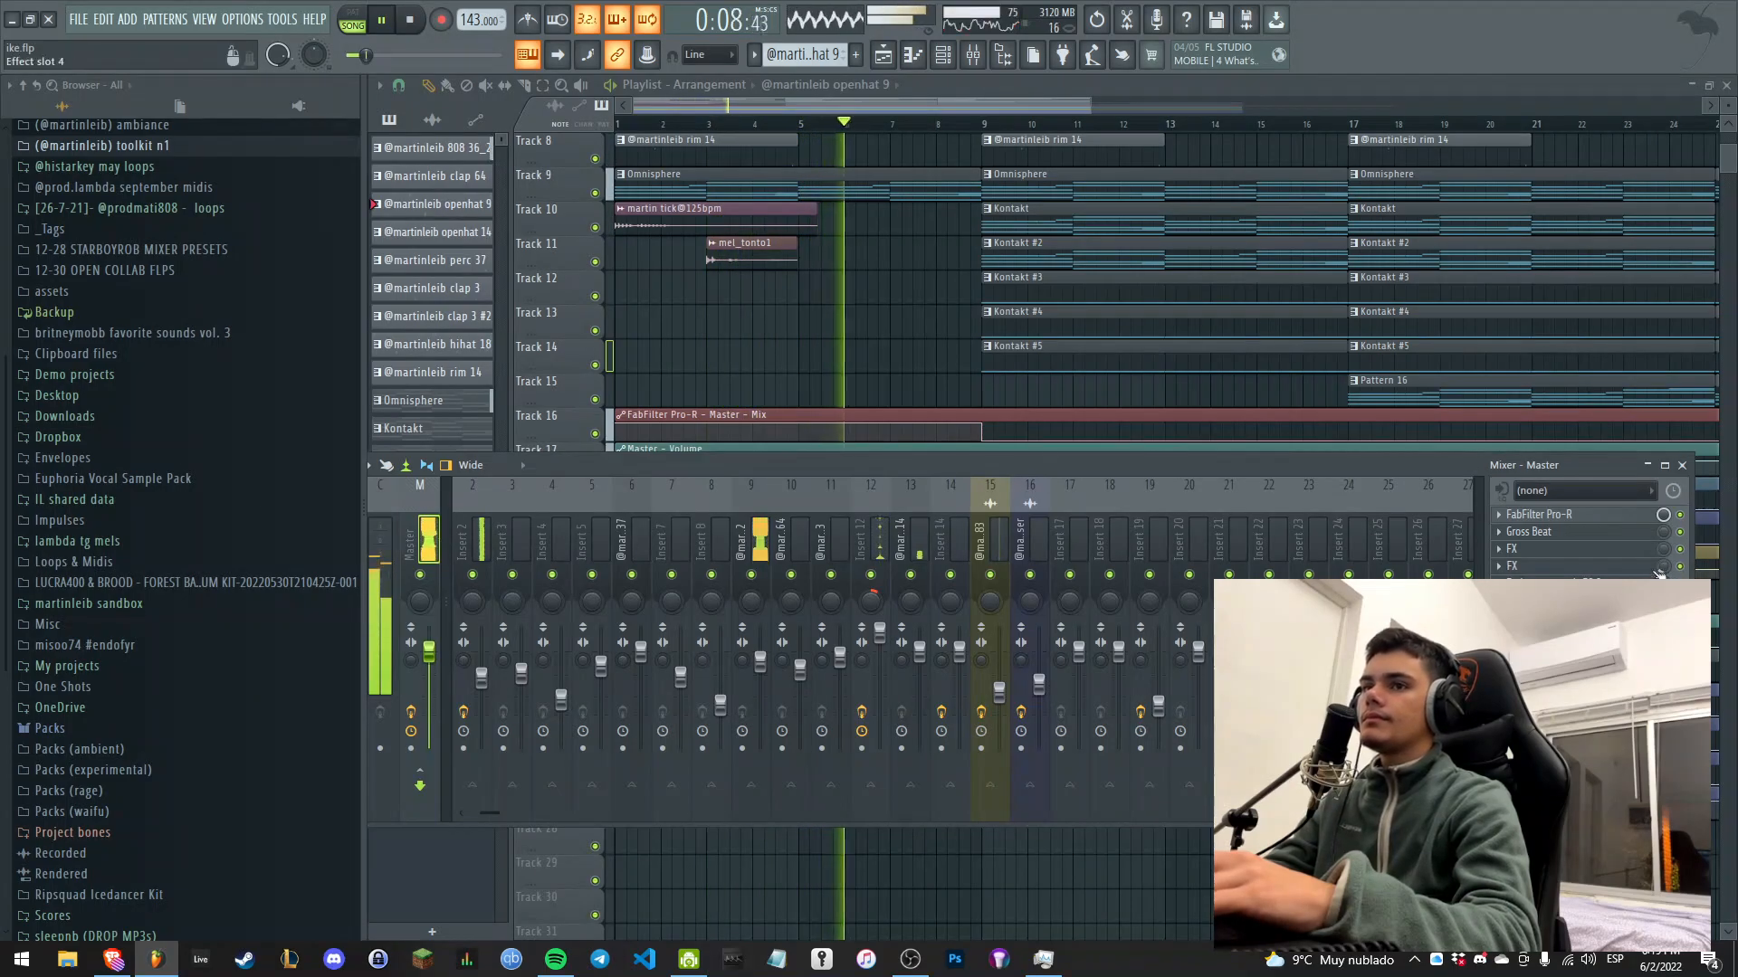
{"action": "key", "text": "F9"}
{"action": "scroll", "coordinate": [787, 391], "scroll_direction": "down", "scroll_amount": 4}
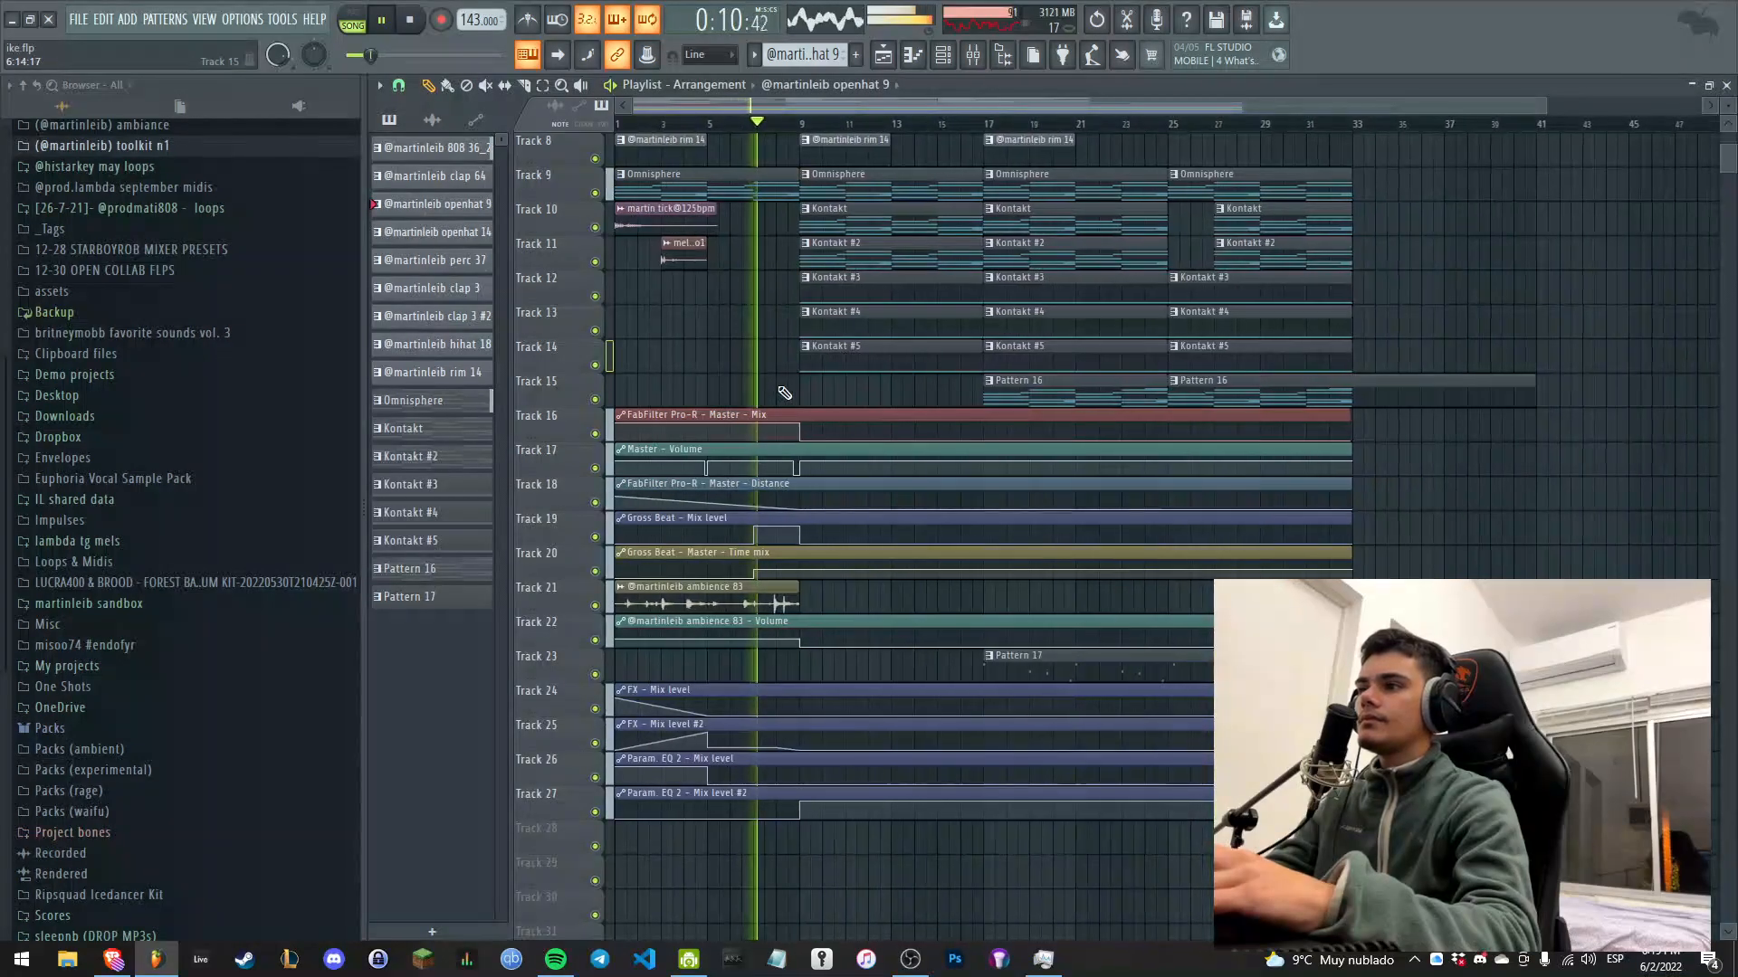
{"action": "key", "text": "F9"}
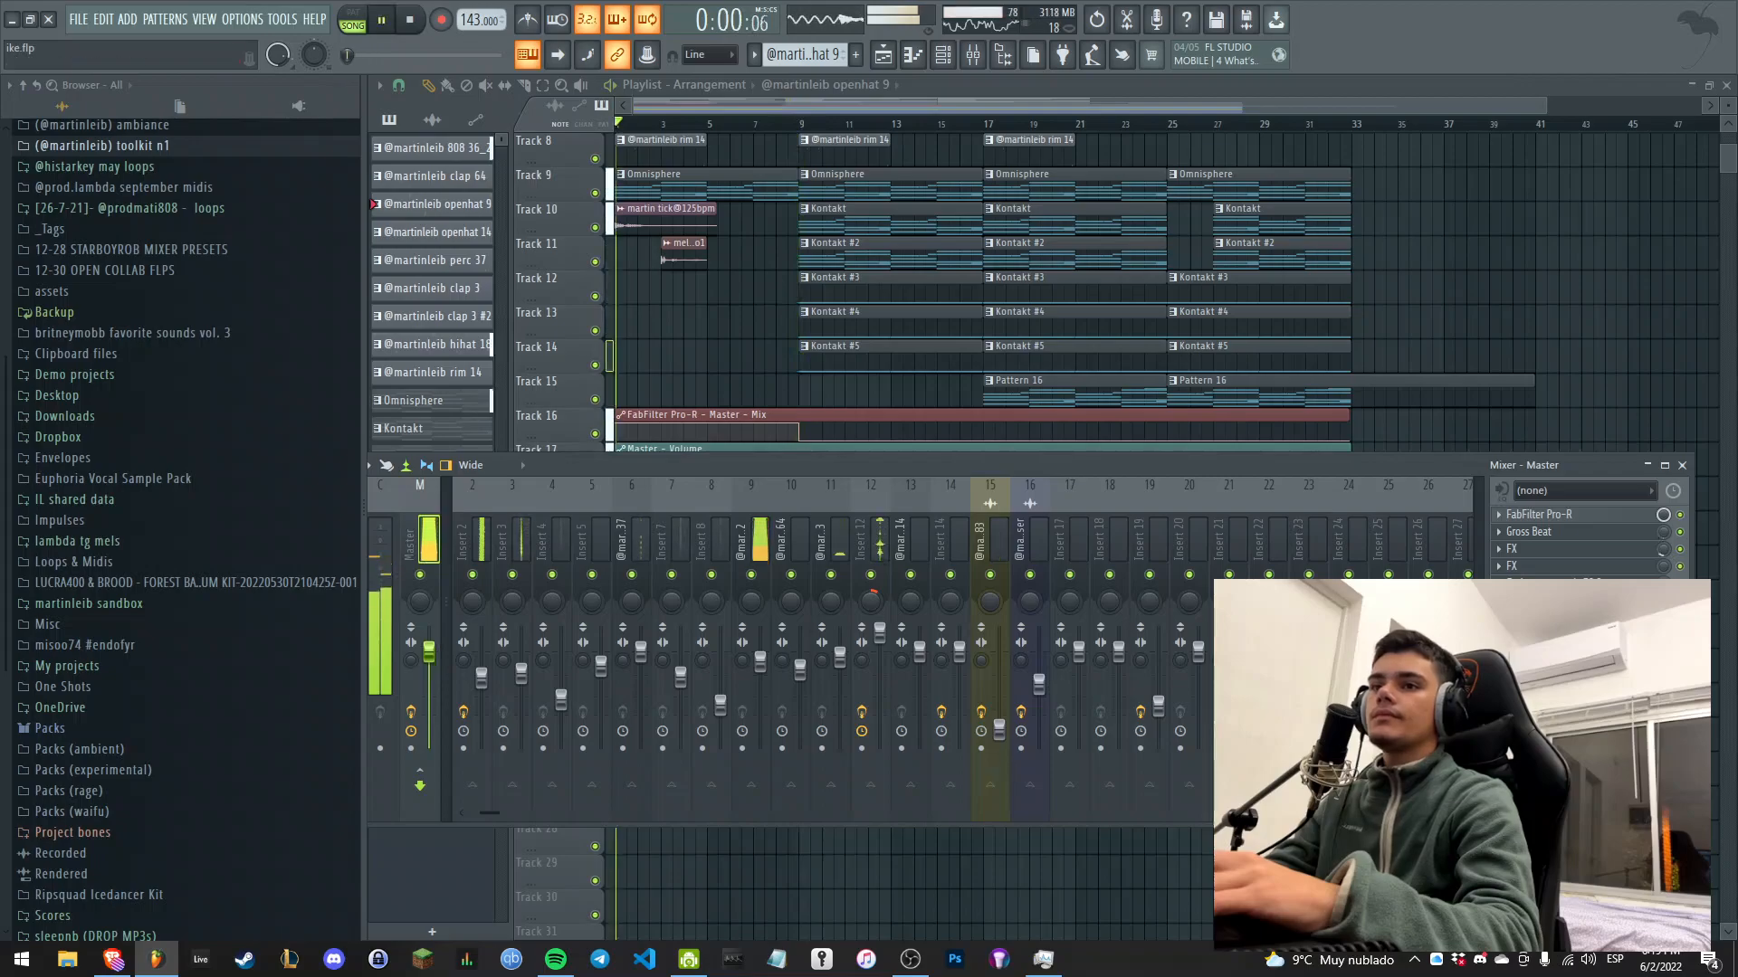
{"action": "key", "text": "space"}
Examine the first Effector on the Master channel, set to its Vox effect, and find Effector in the plugin list.
{"action": "left_click", "coordinate": [1640, 548]}
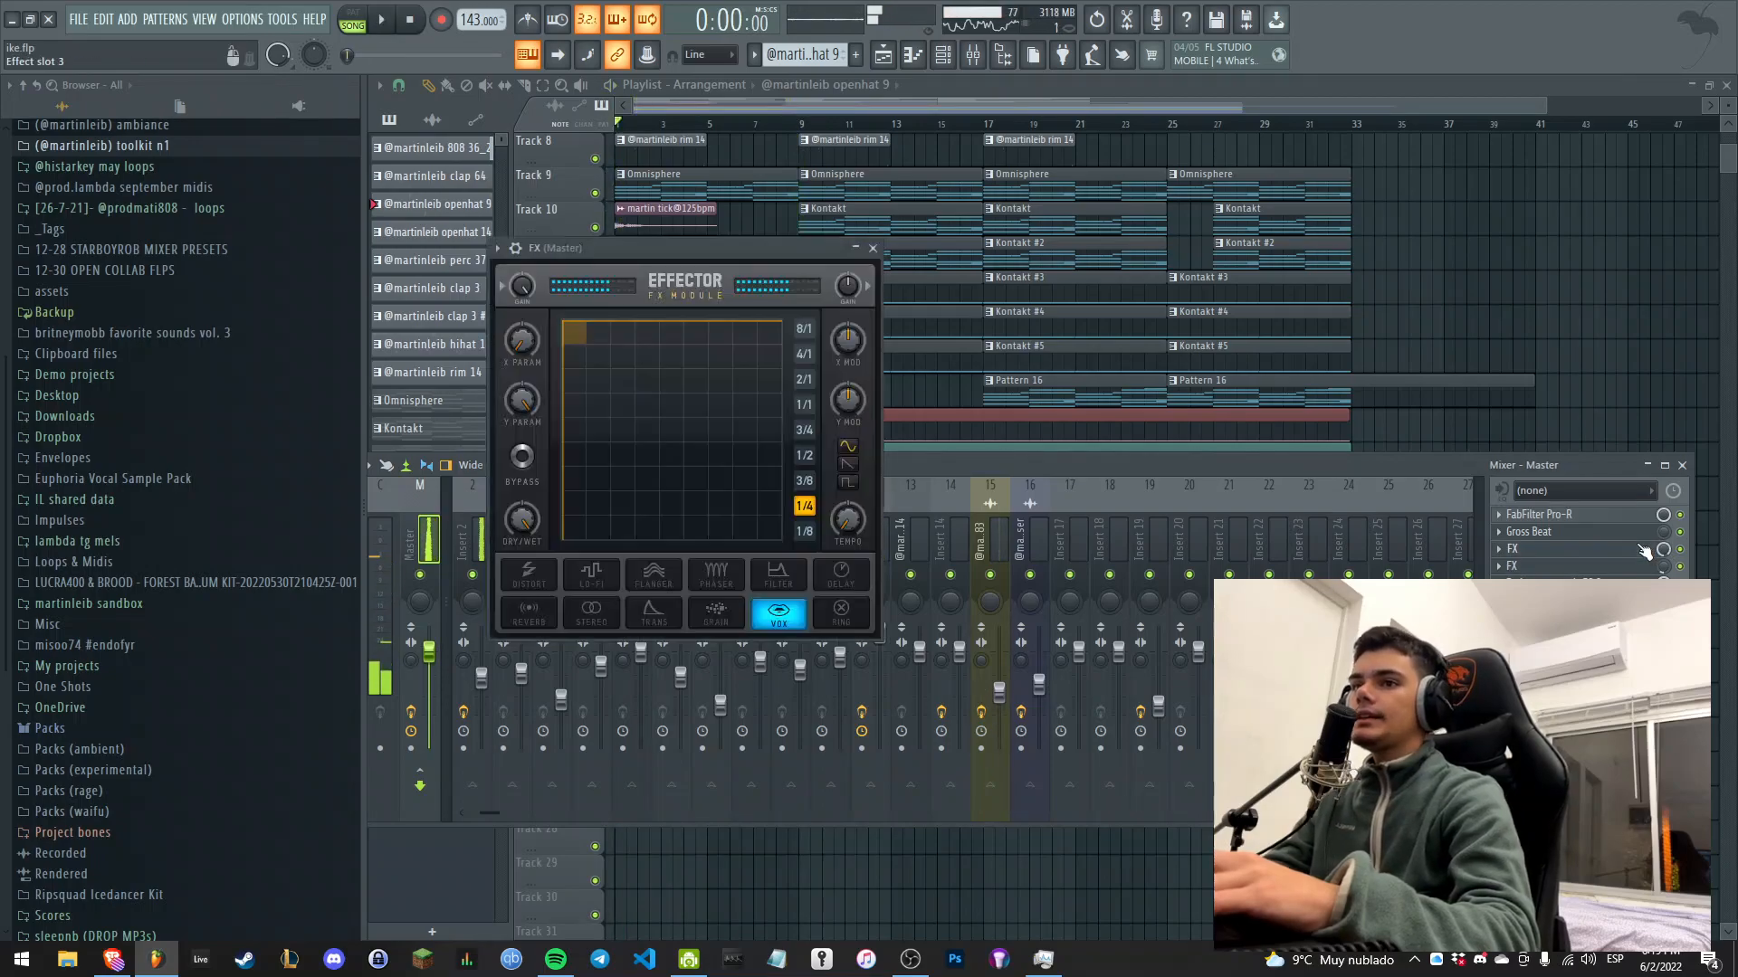
{"action": "left_click", "coordinate": [1680, 581]}
{"action": "left_click", "coordinate": [1638, 550]}
{"action": "left_click", "coordinate": [1638, 550]}
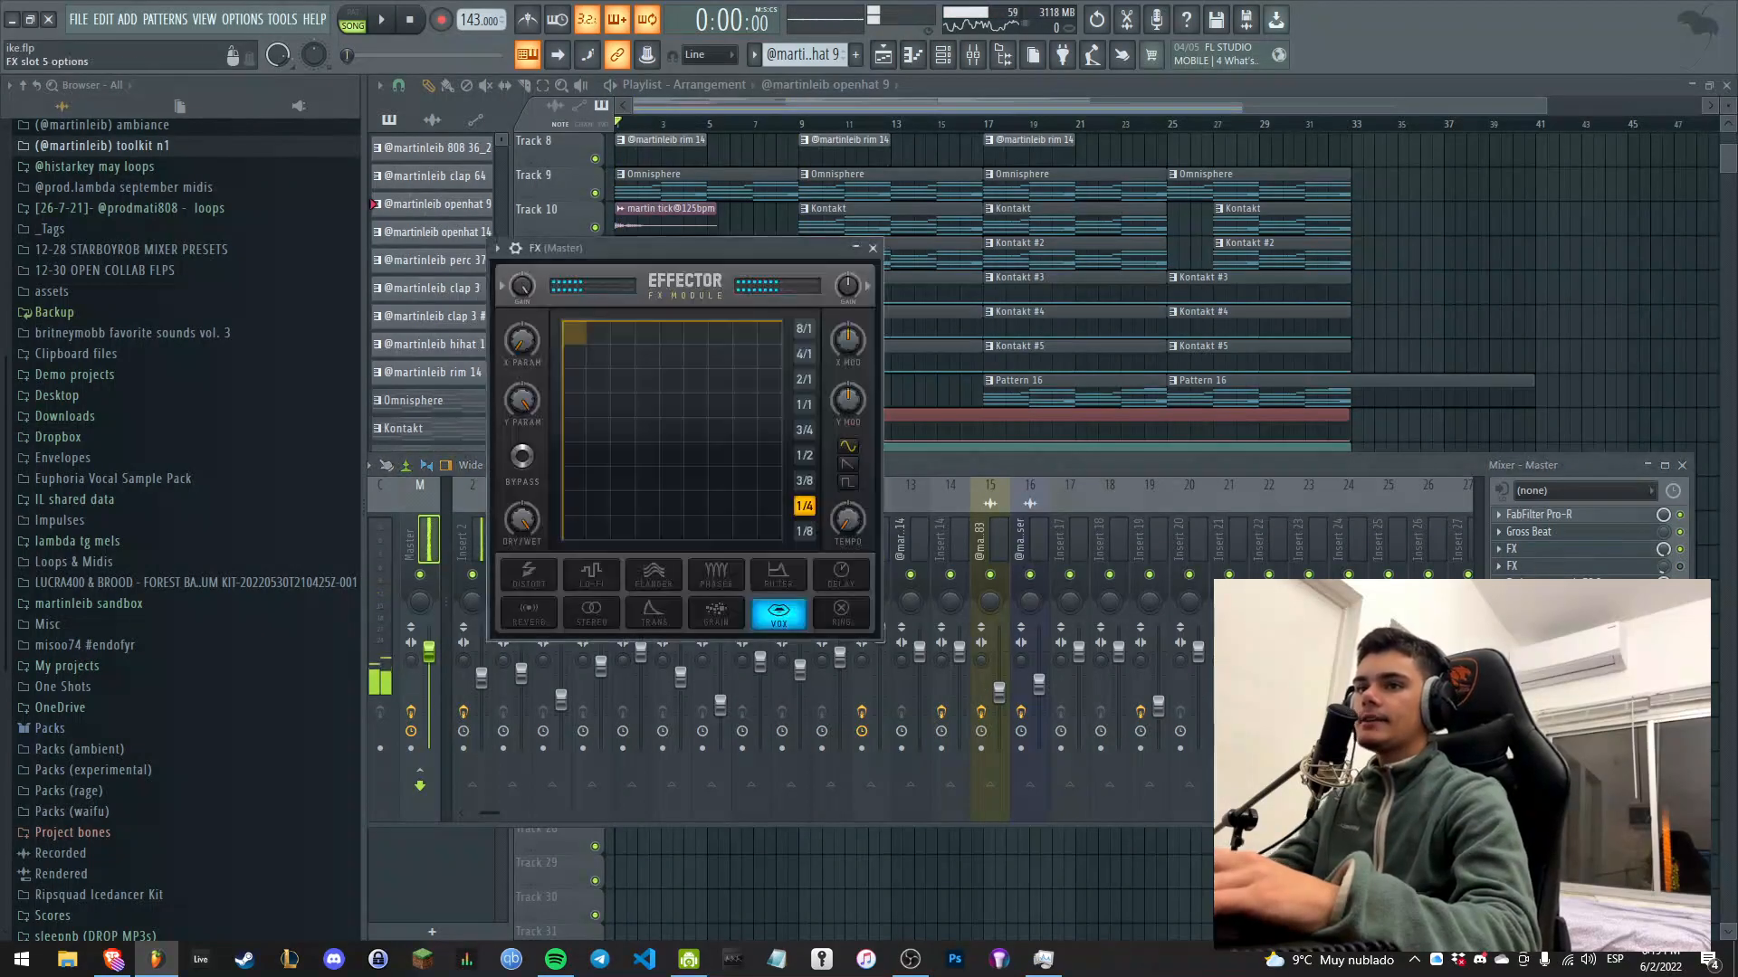
{"action": "left_click", "coordinate": [1499, 600]}
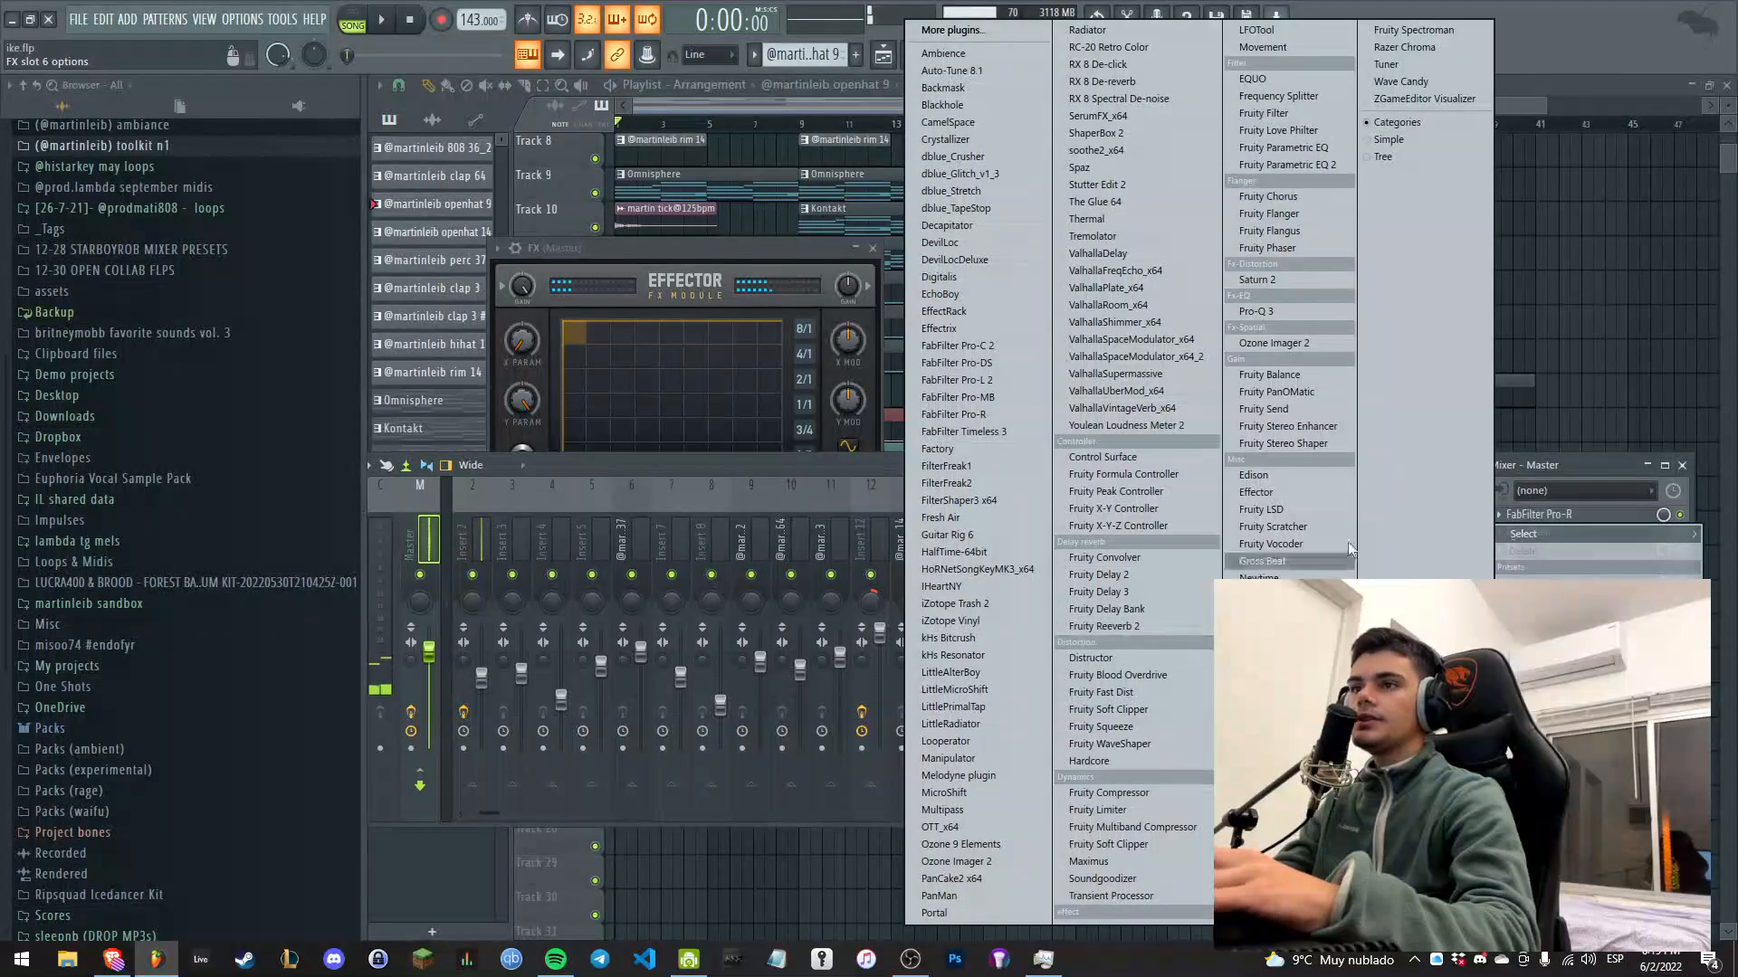
{"action": "left_click", "coordinate": [1272, 491]}
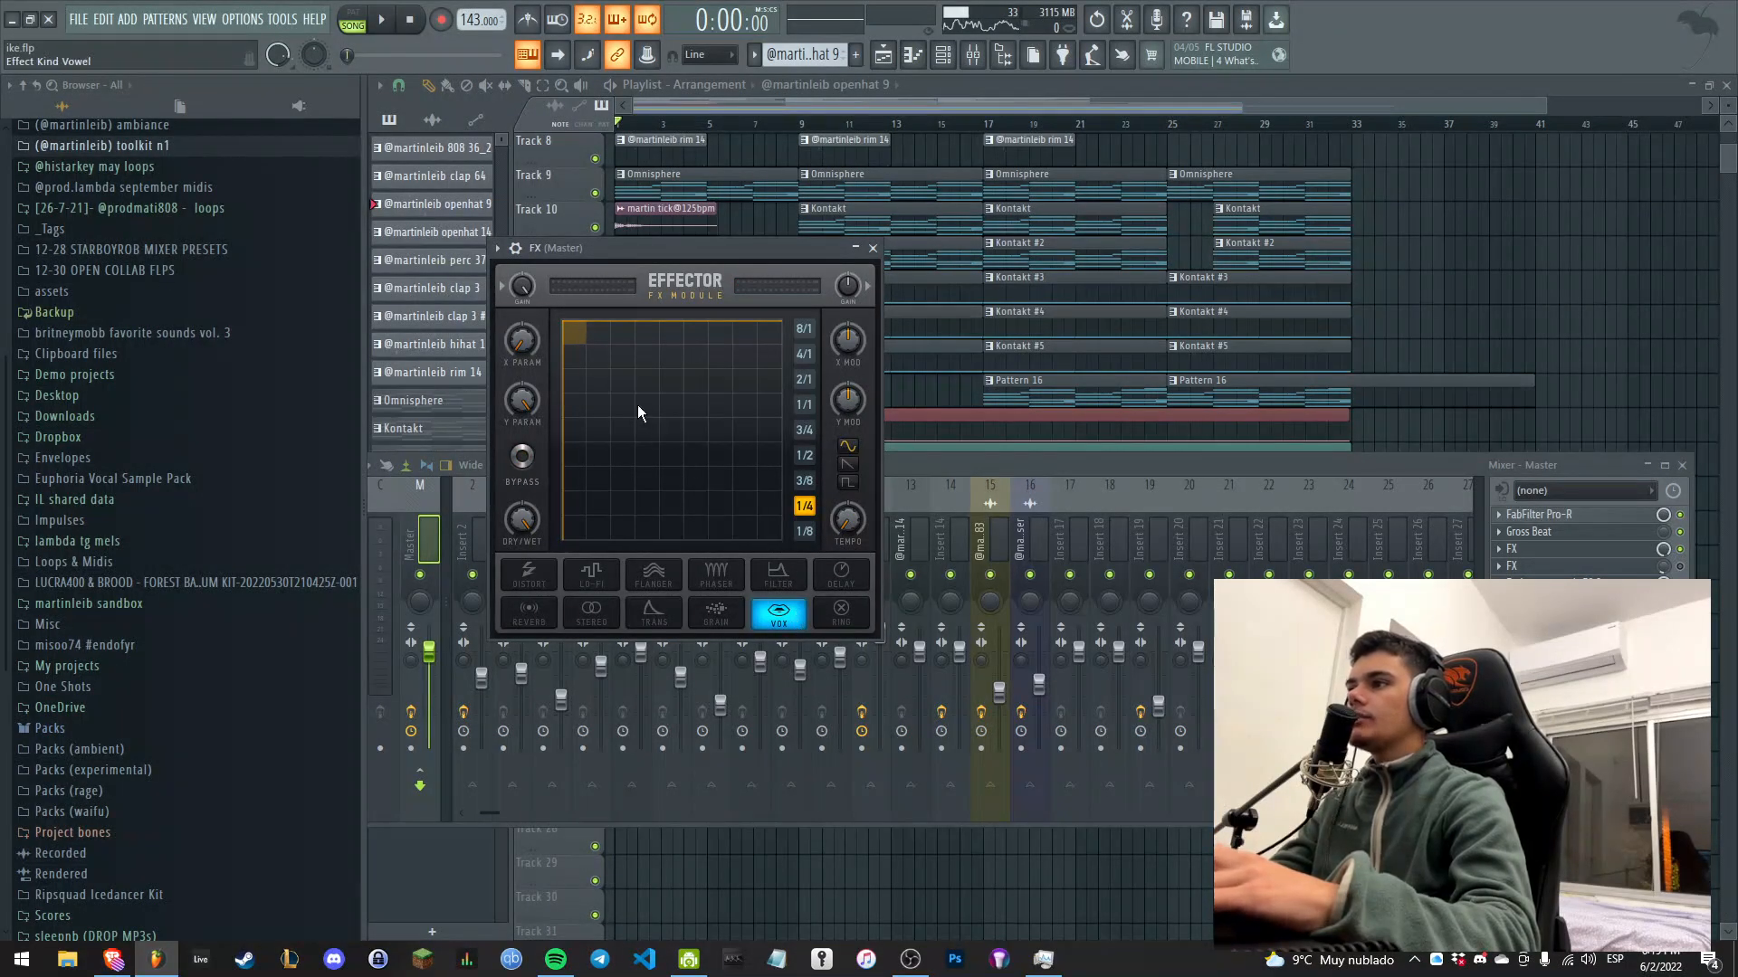
{"action": "left_click_drag", "start_coordinate": [625, 332], "coordinate": [713, 360]}
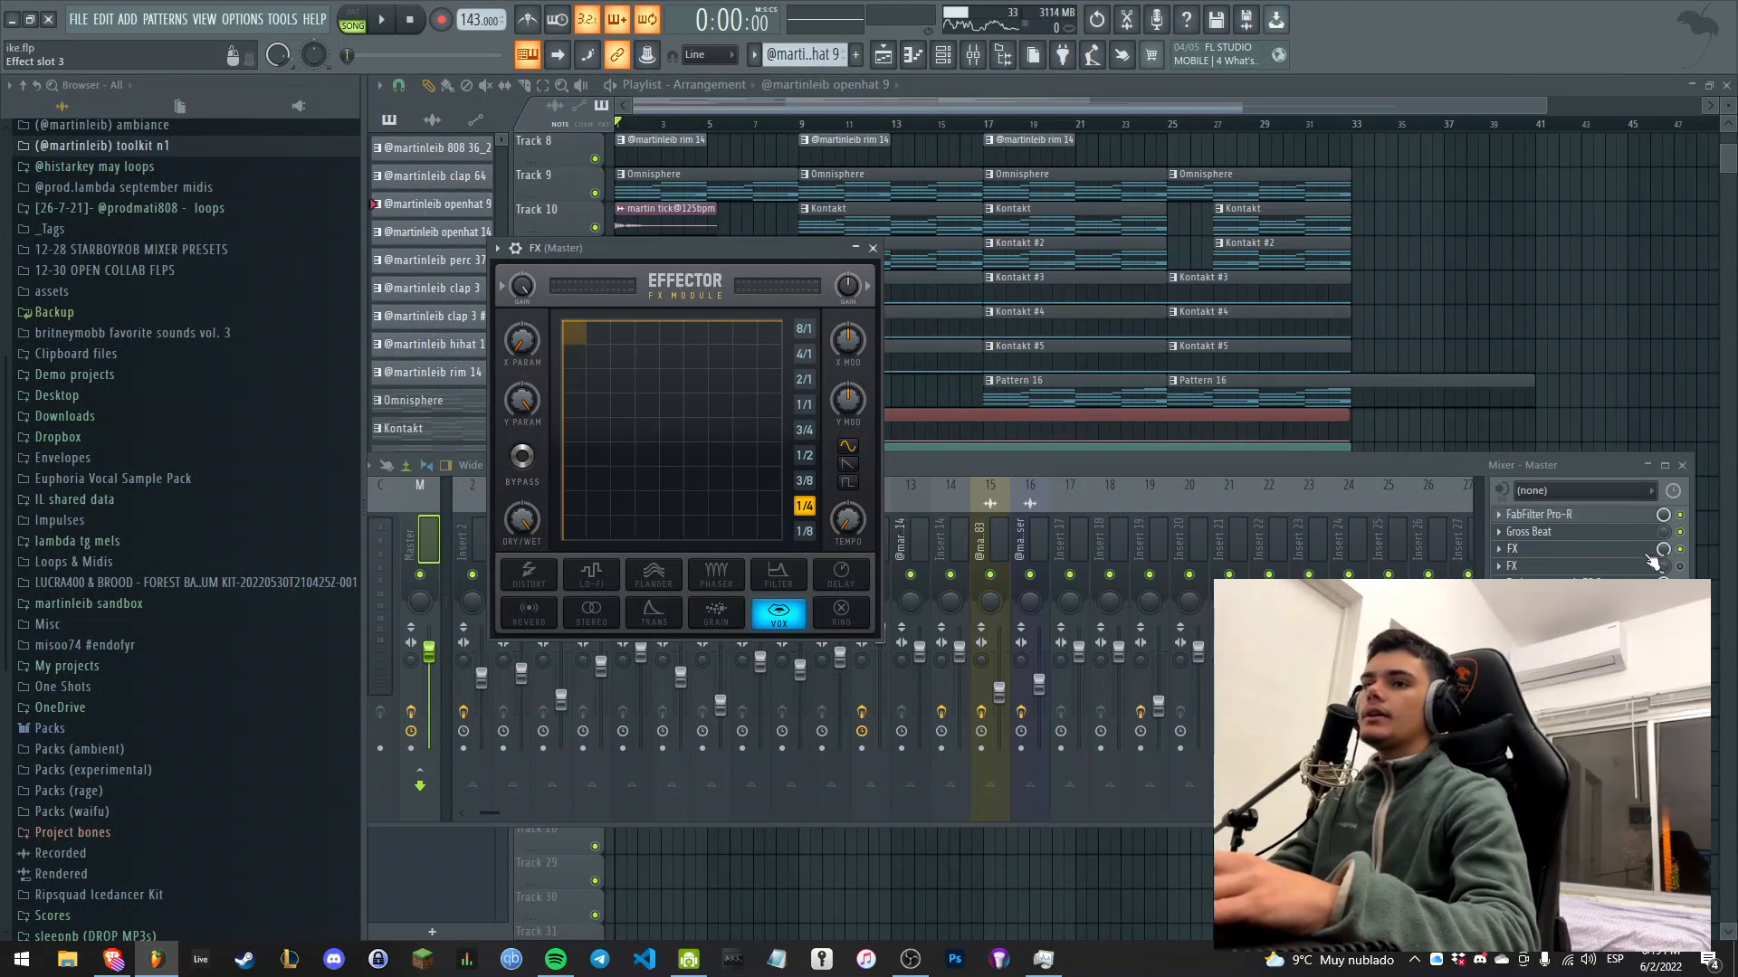
Solo the FX - Mix level automation track, enable the hihat 18 track with it, and play the intro.
{"action": "key", "text": "F9"}
{"action": "scroll", "coordinate": [573, 671], "scroll_direction": "up", "scroll_amount": 5}
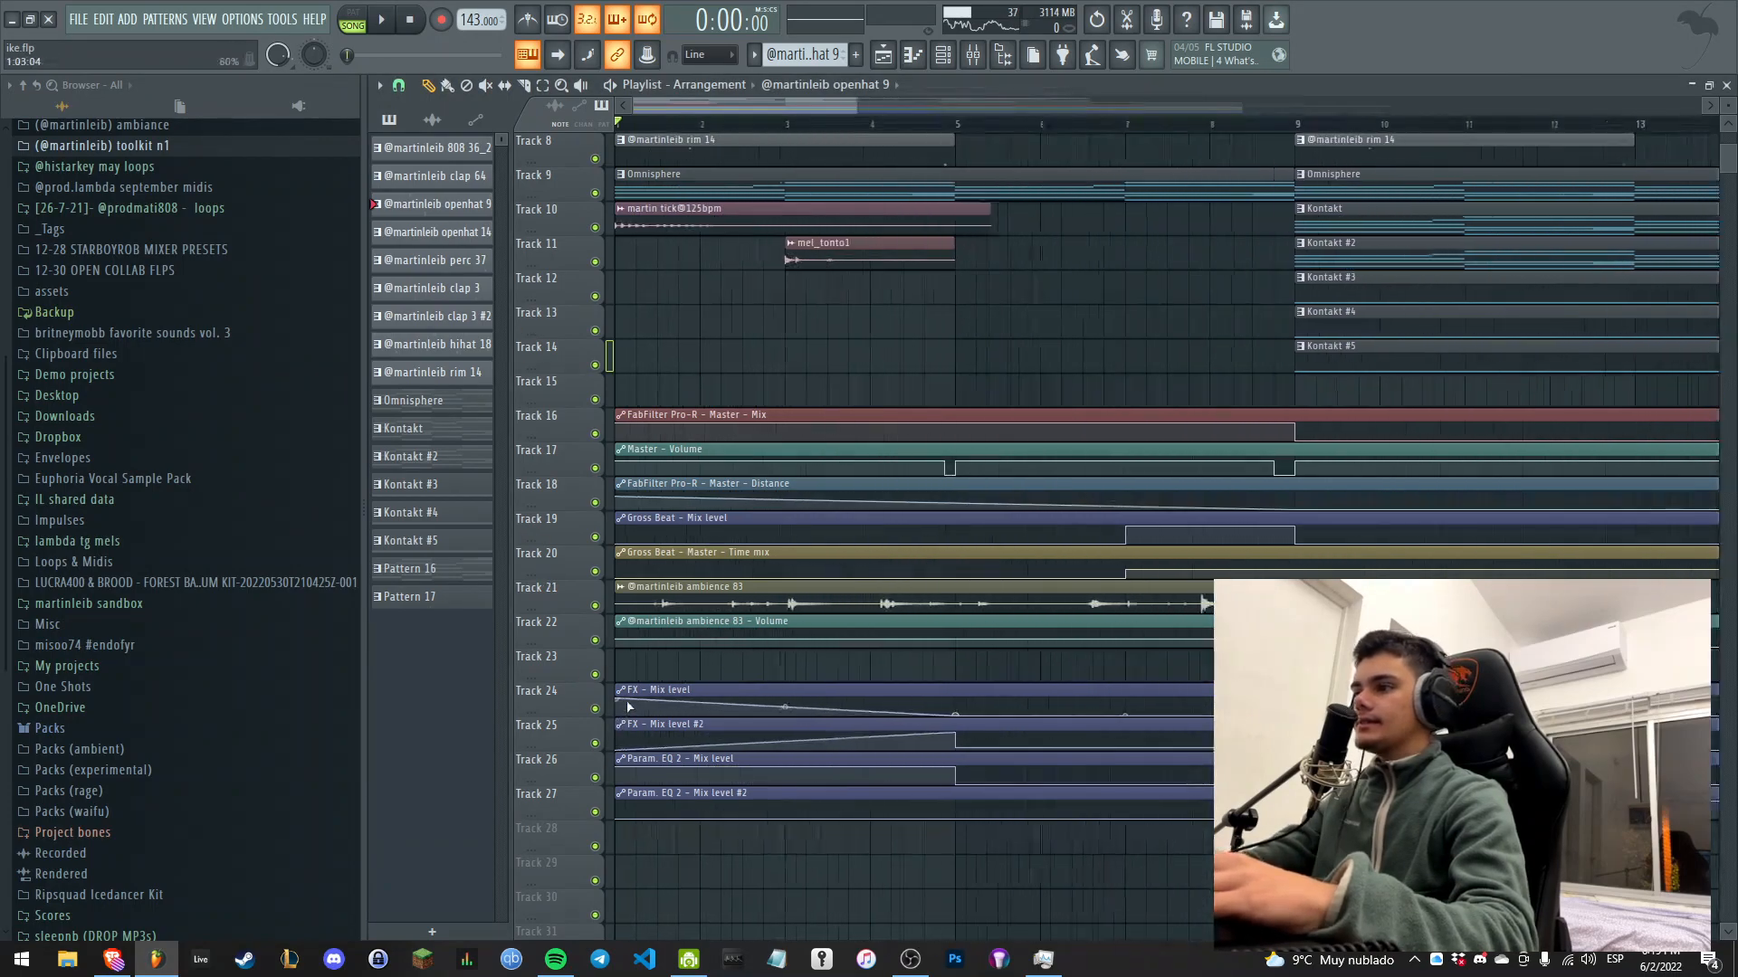
{"action": "right_click", "coordinate": [595, 708]}
{"action": "scroll", "coordinate": [601, 717], "scroll_direction": "up", "scroll_amount": 4}
{"action": "left_click", "coordinate": [595, 361]}
{"action": "key", "text": "space"}
{"action": "scroll", "coordinate": [726, 516], "scroll_direction": "down", "scroll_amount": 3}
{"action": "scroll", "coordinate": [942, 746], "scroll_direction": "down", "scroll_amount": 2}
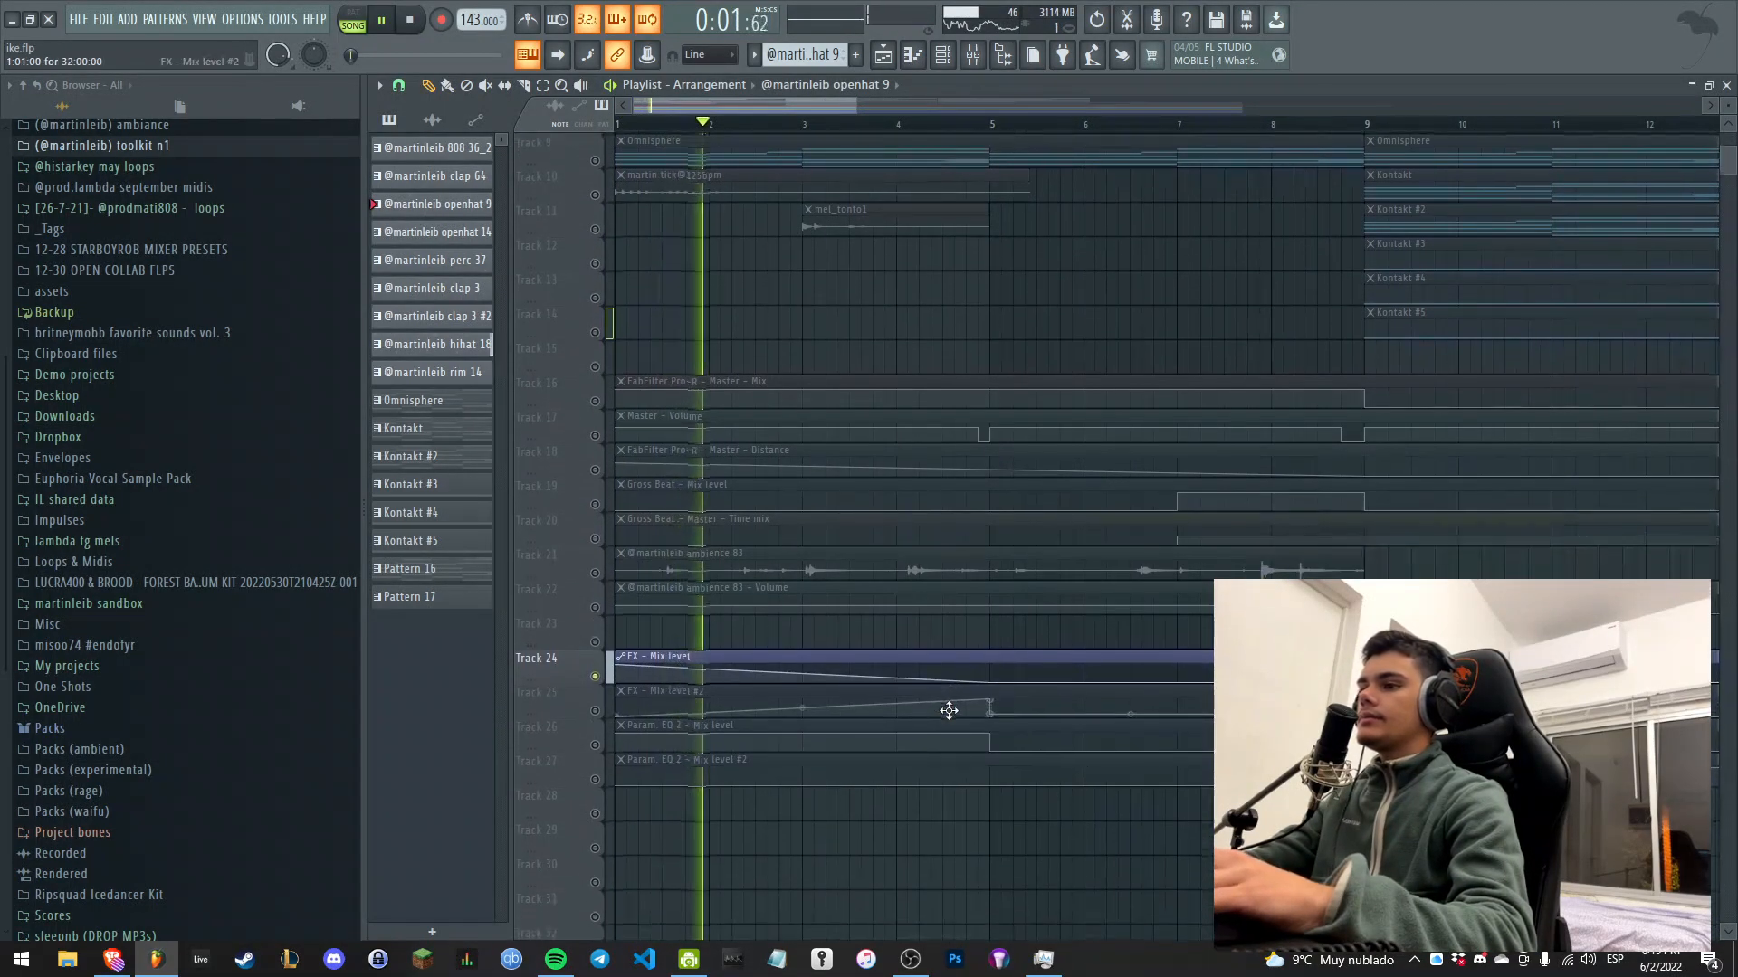
Watch the first Effector's mix level in the Master mixer slots during playback, and stop the song.
{"action": "key", "text": "F9"}
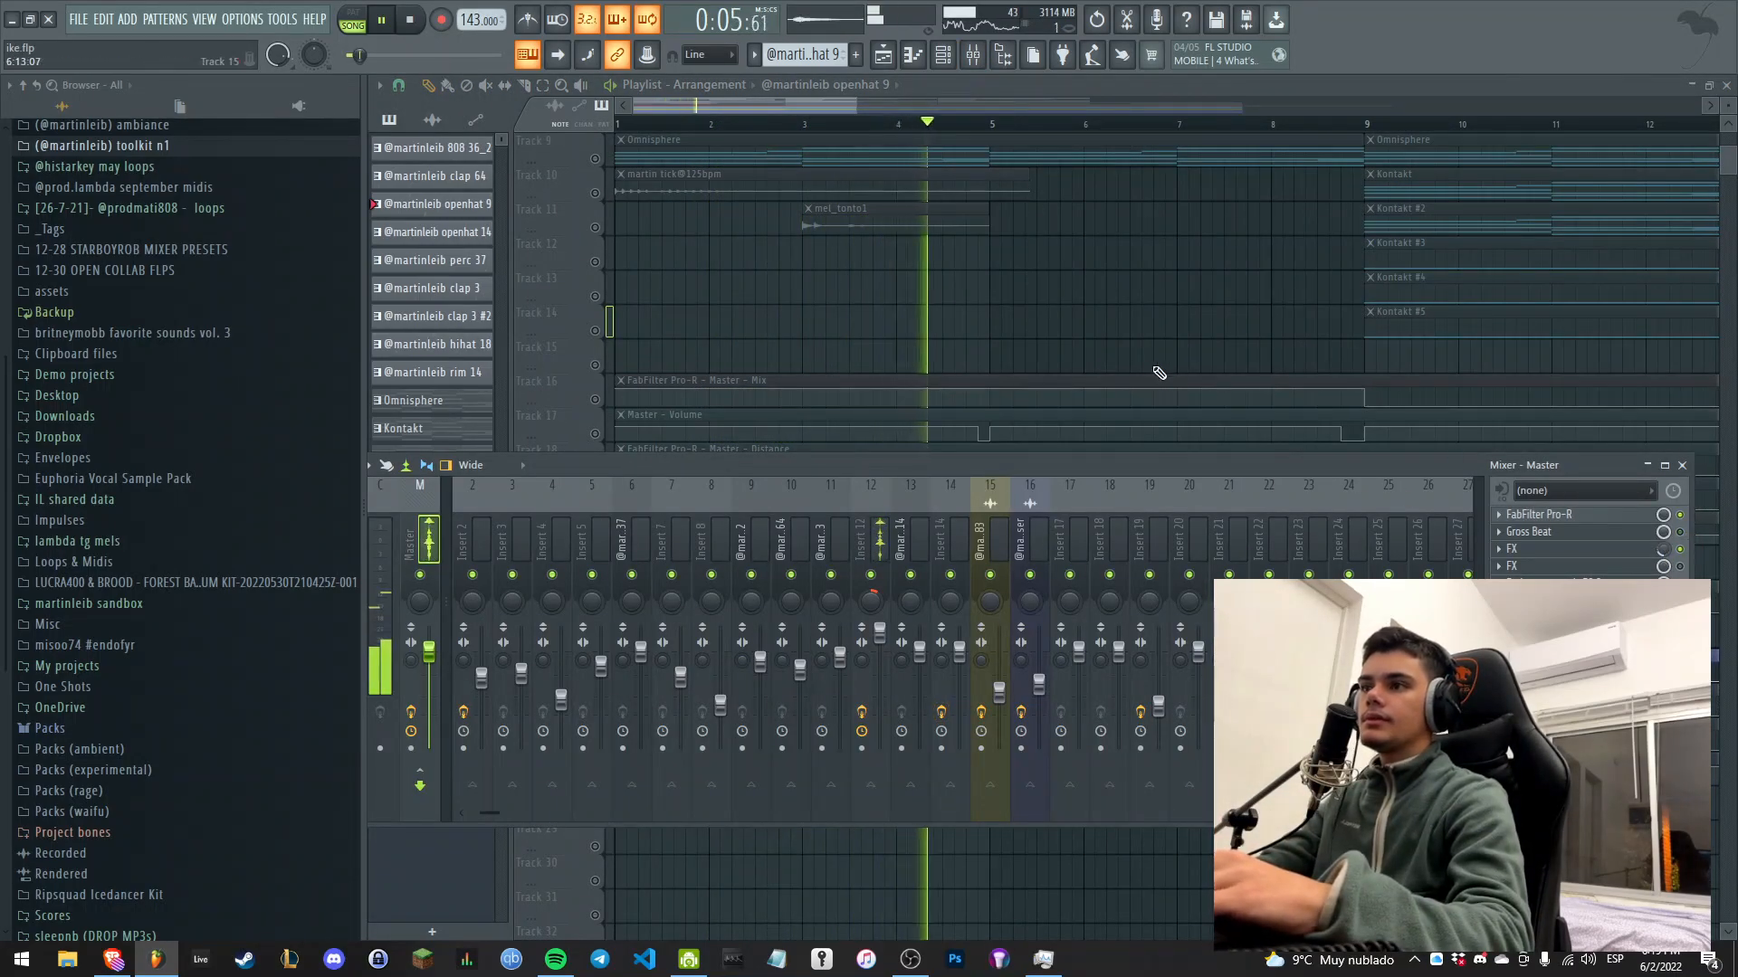
{"action": "key", "text": "F9"}
{"action": "key", "text": "space"}
{"action": "key", "text": "space"}
{"action": "key", "text": "space"}
Enable the FX - Mix level #2 track, examine the second Master Effector, and play the intro through both.
{"action": "left_click", "coordinate": [596, 710]}
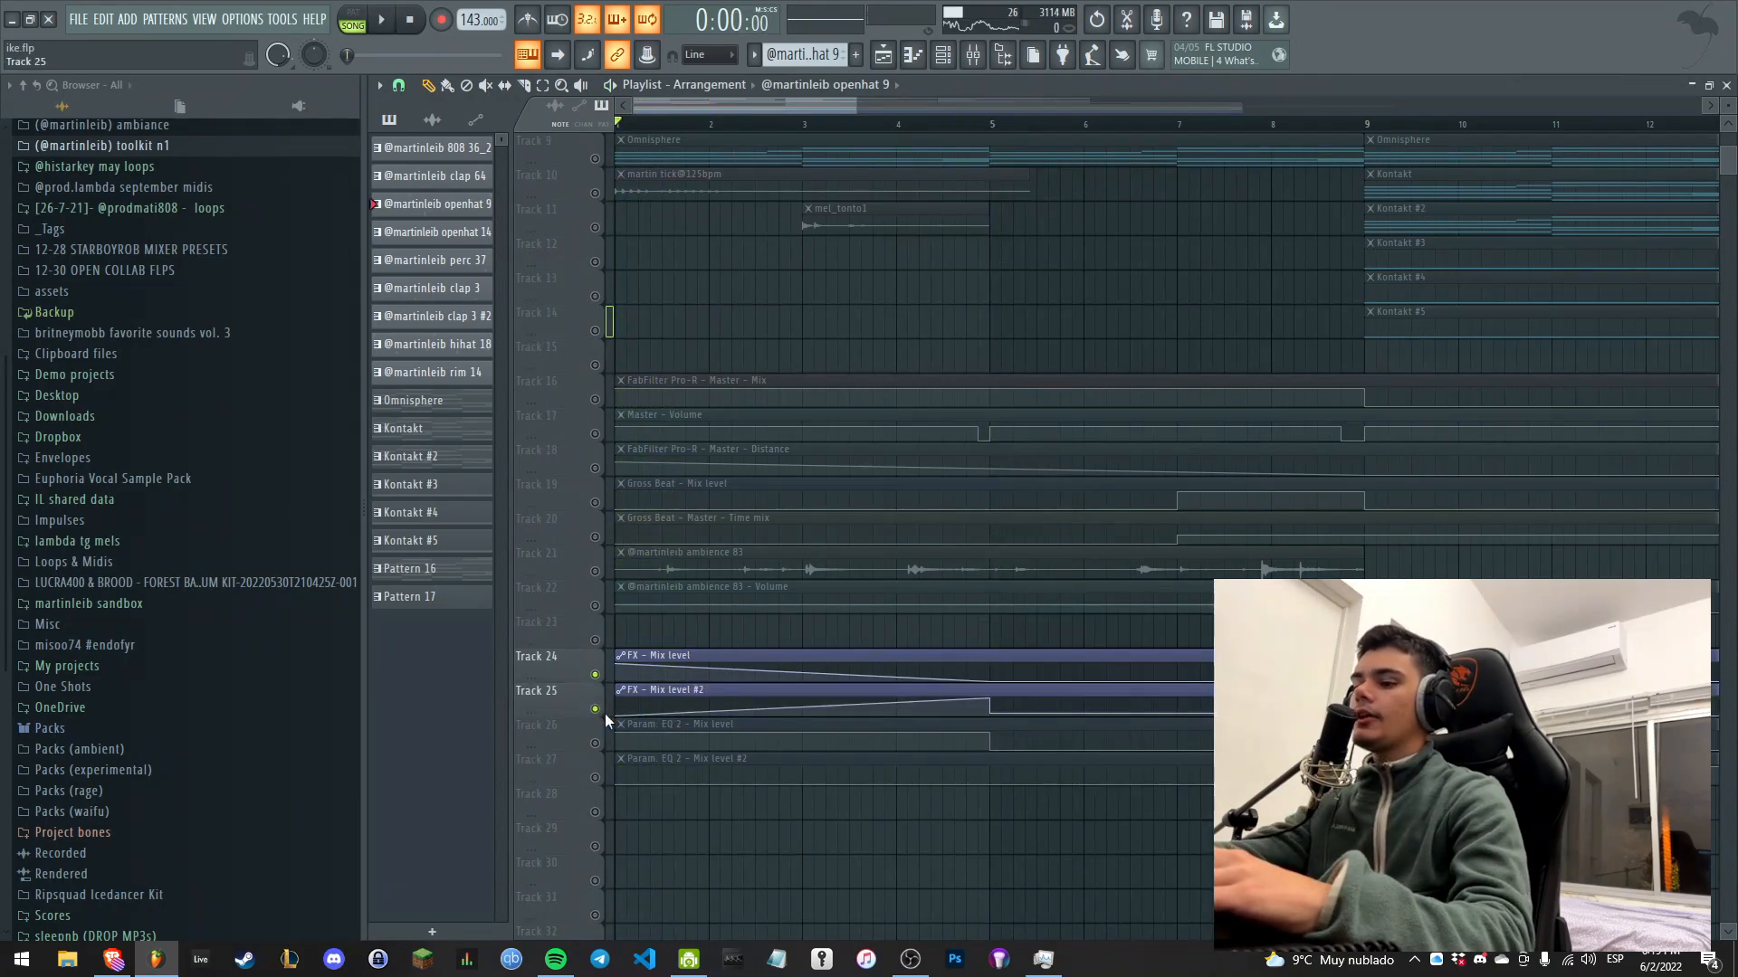
{"action": "key", "text": "F9"}
{"action": "left_click", "coordinate": [1630, 566]}
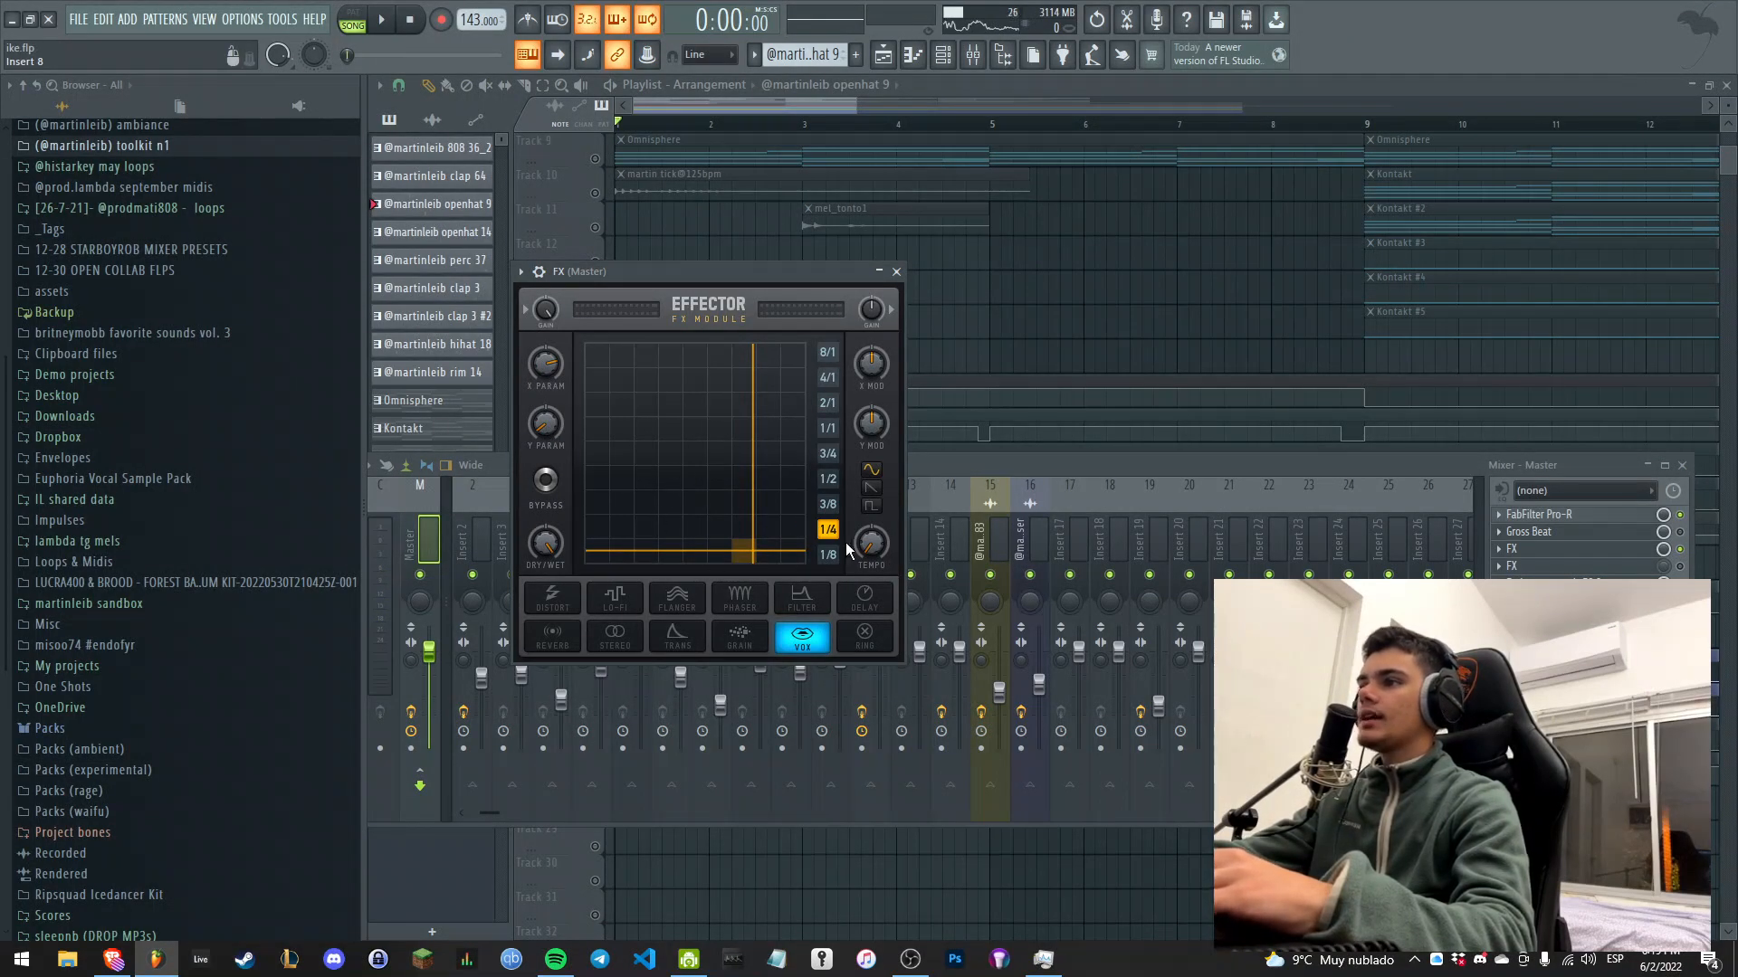
{"action": "left_click", "coordinate": [896, 272]}
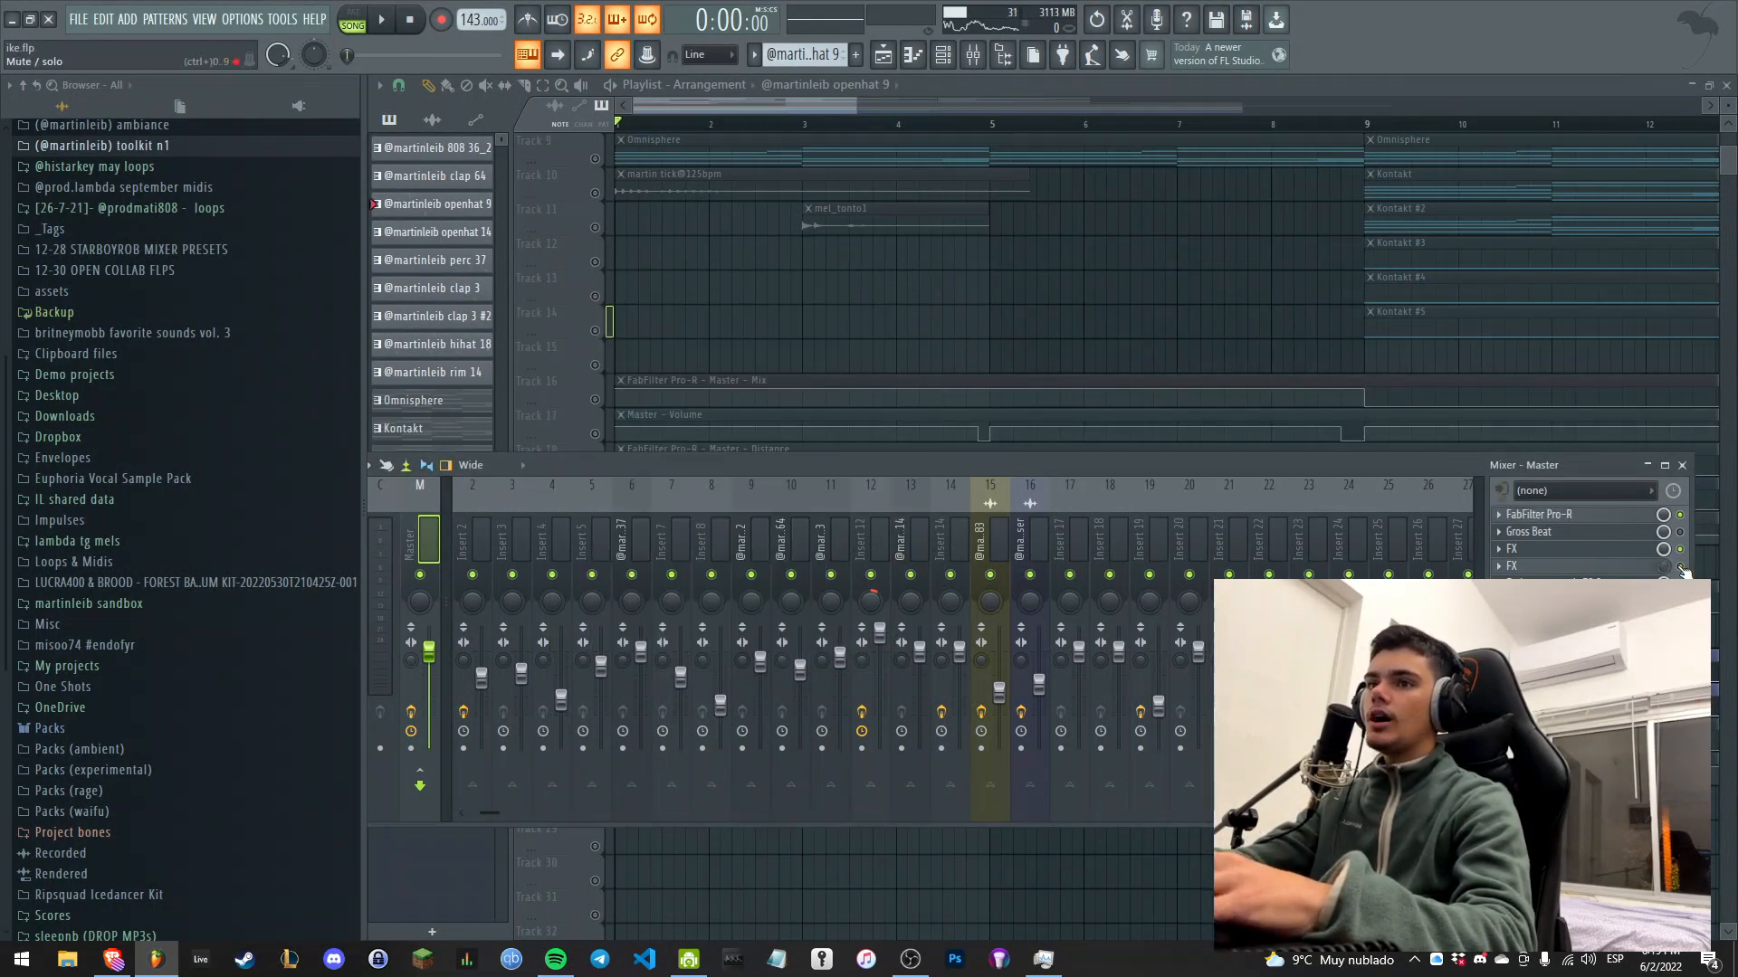
{"action": "key", "text": "space"}
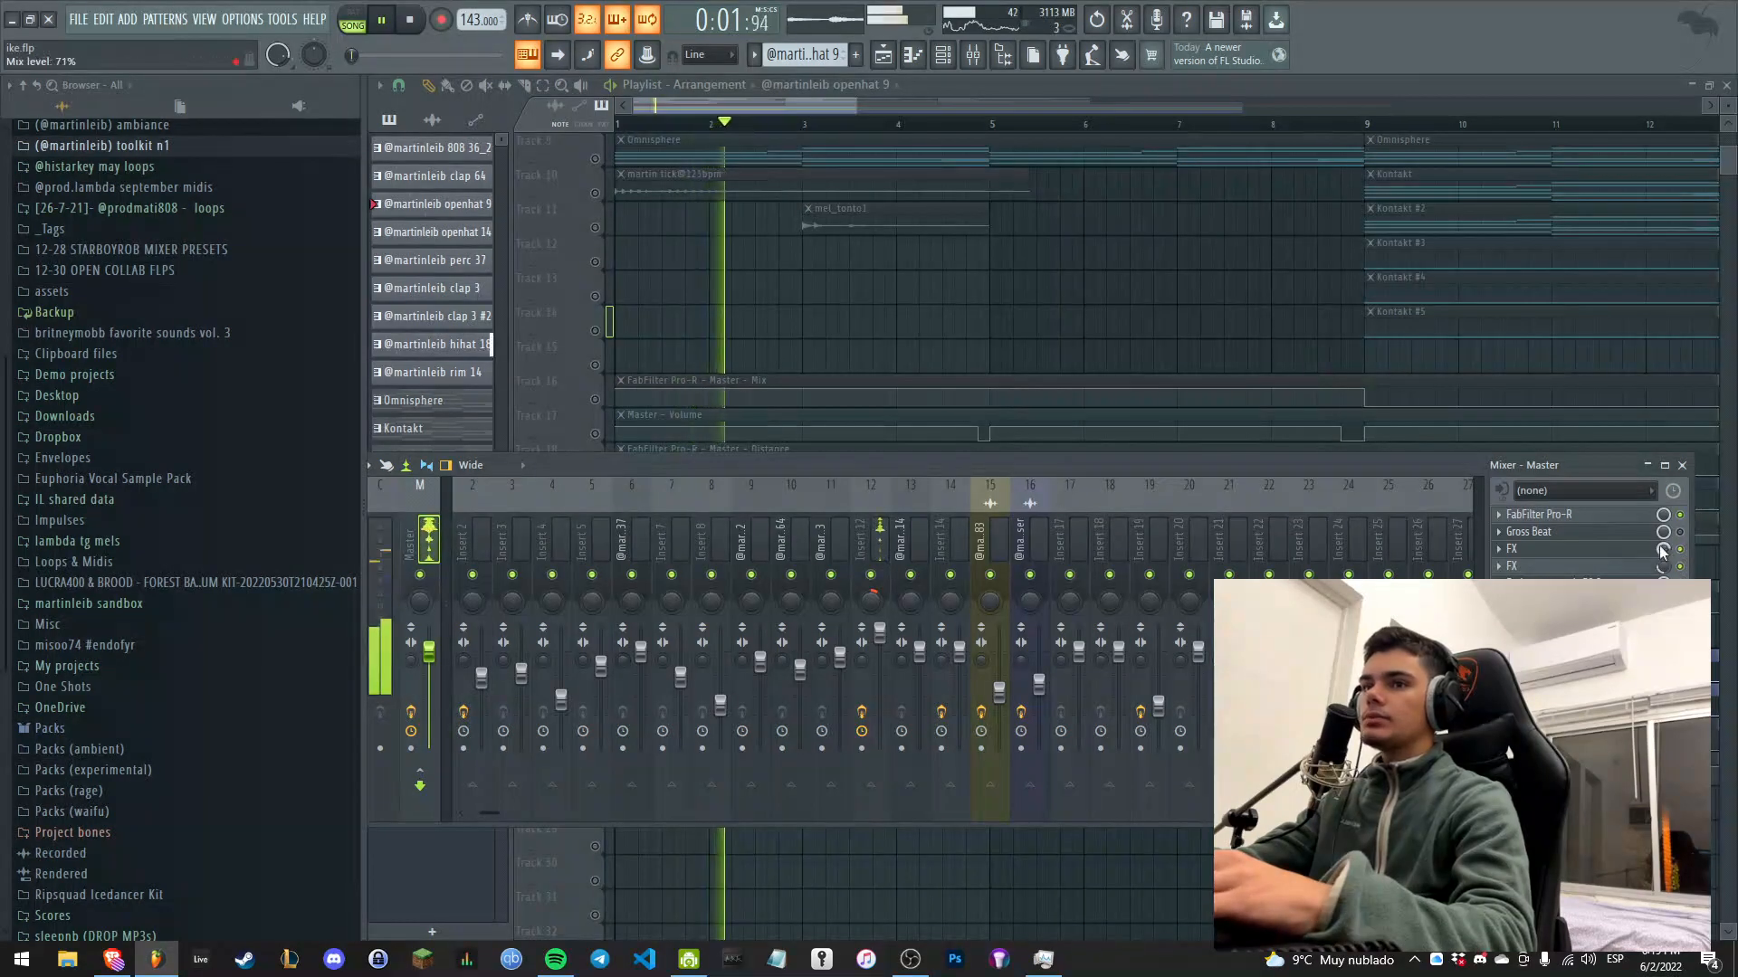
{"action": "left_click", "coordinate": [1681, 465]}
{"action": "key", "text": "space"}
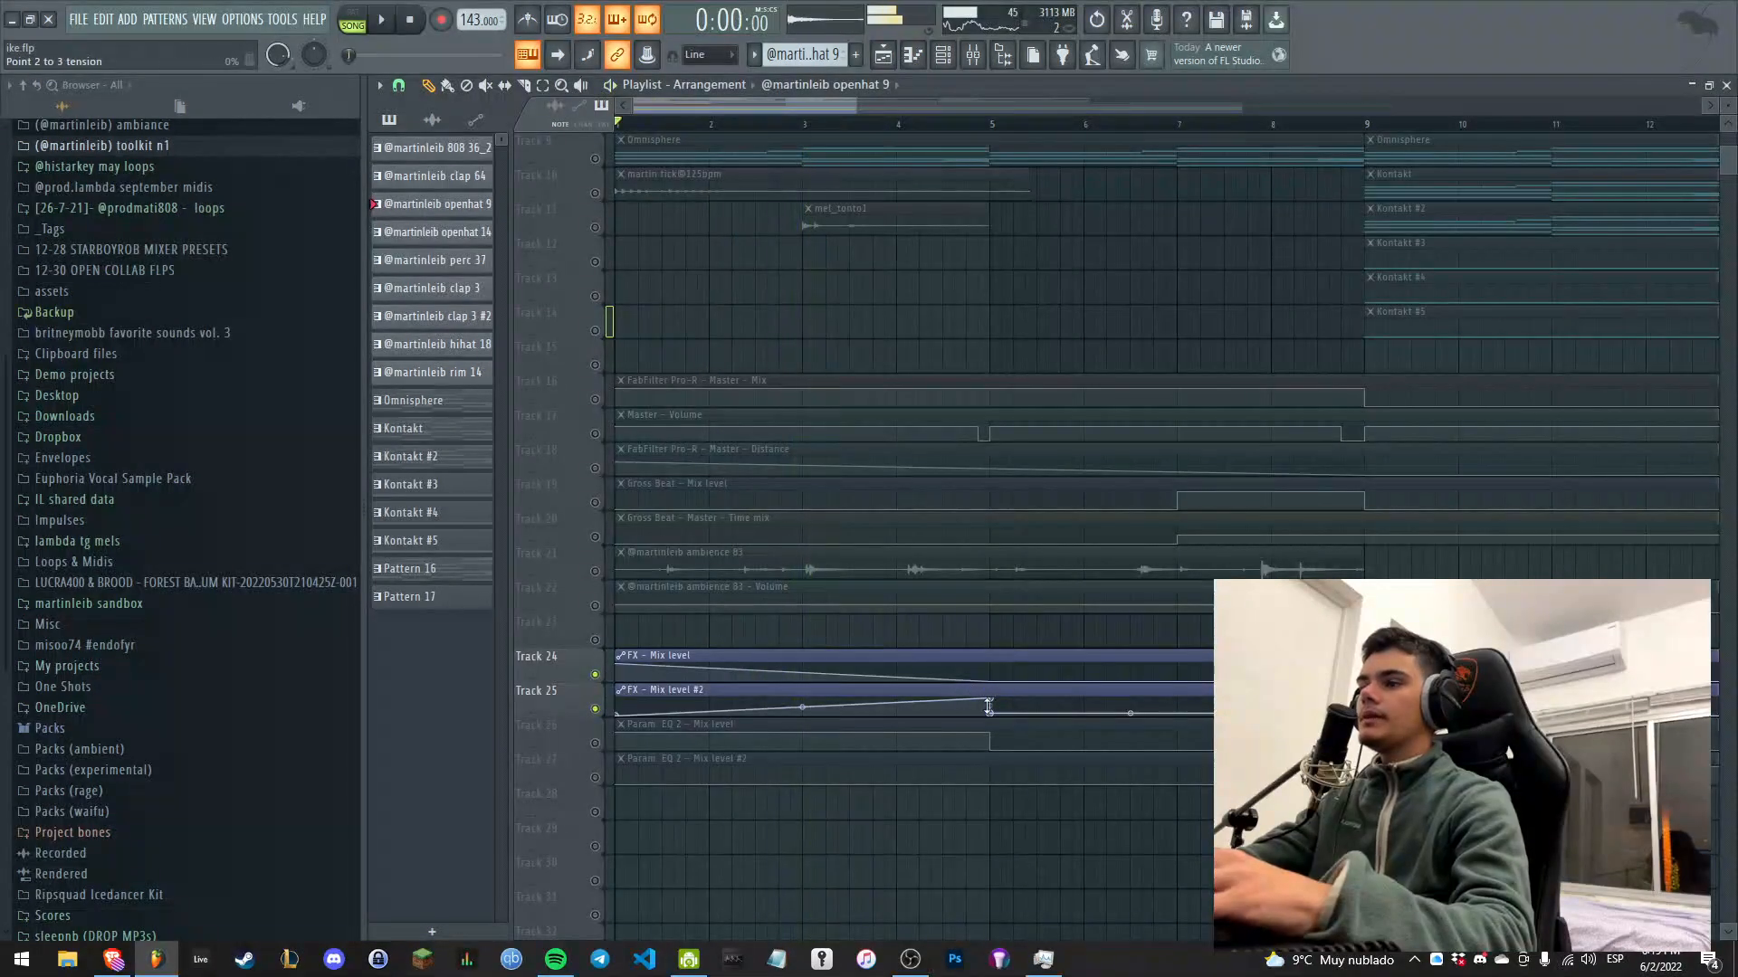
Examine Fruity Parametric EQ 2 on the Master channel, and play the intro with the Param. EQ 2 - Mix level track enabled.
{"action": "key", "text": "F9"}
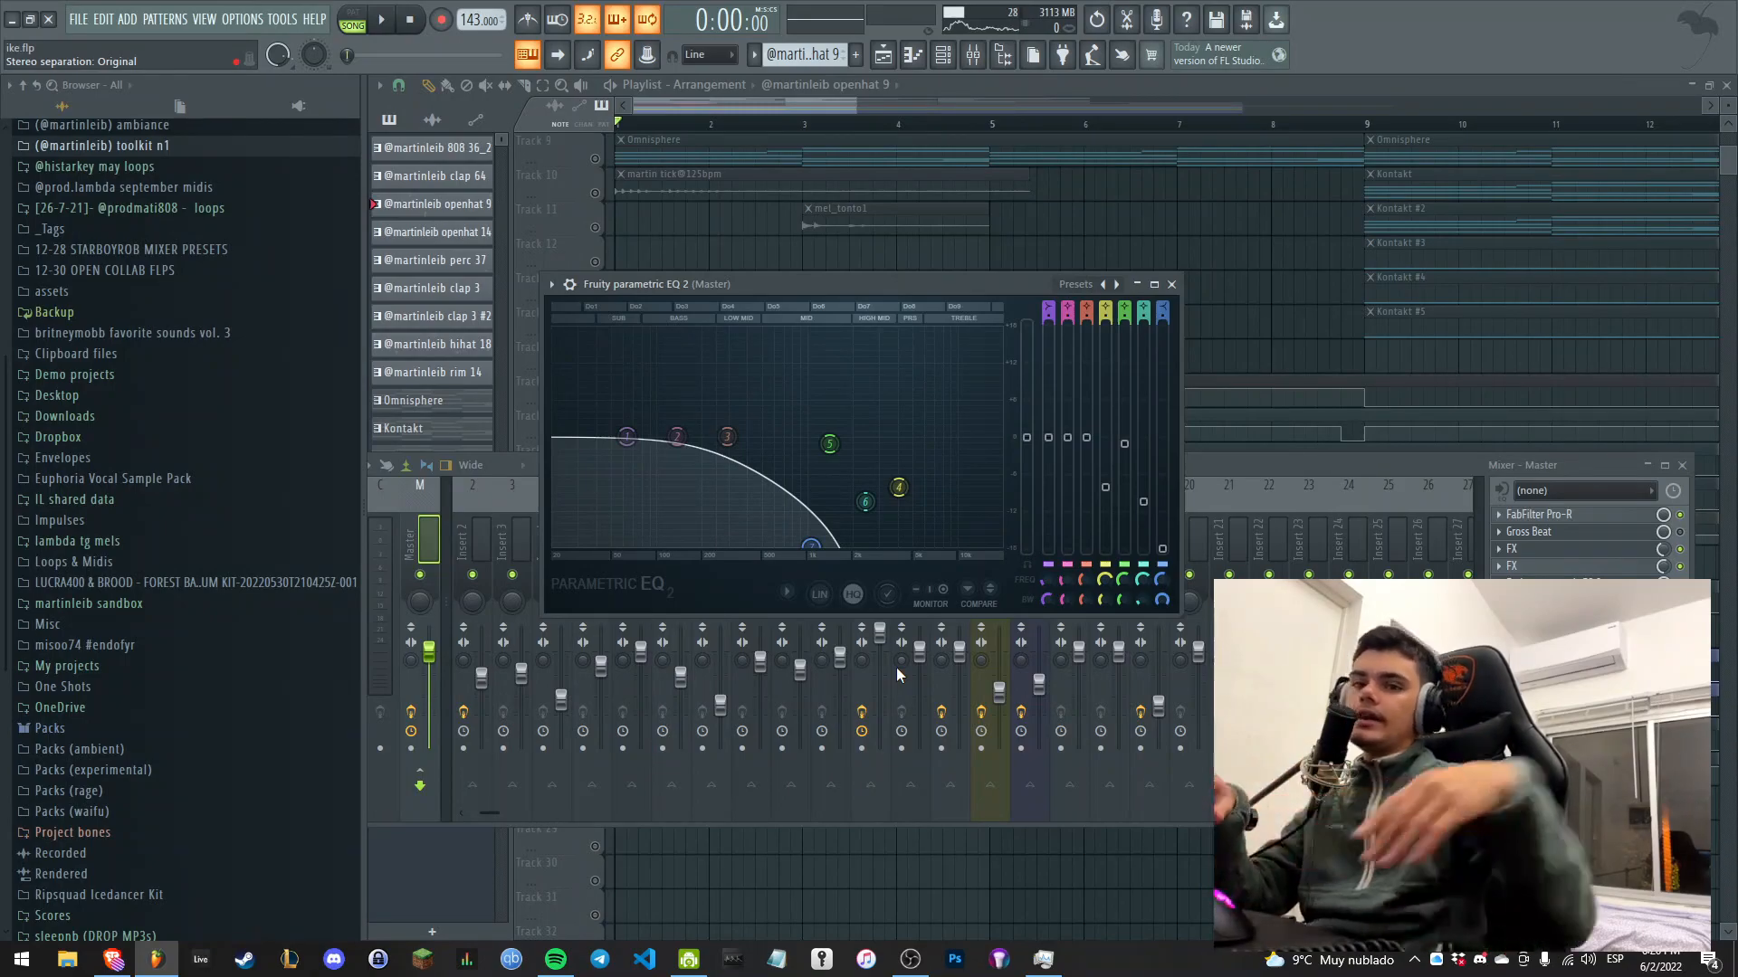
{"action": "left_click", "coordinate": [1307, 384]}
{"action": "key", "text": "space"}
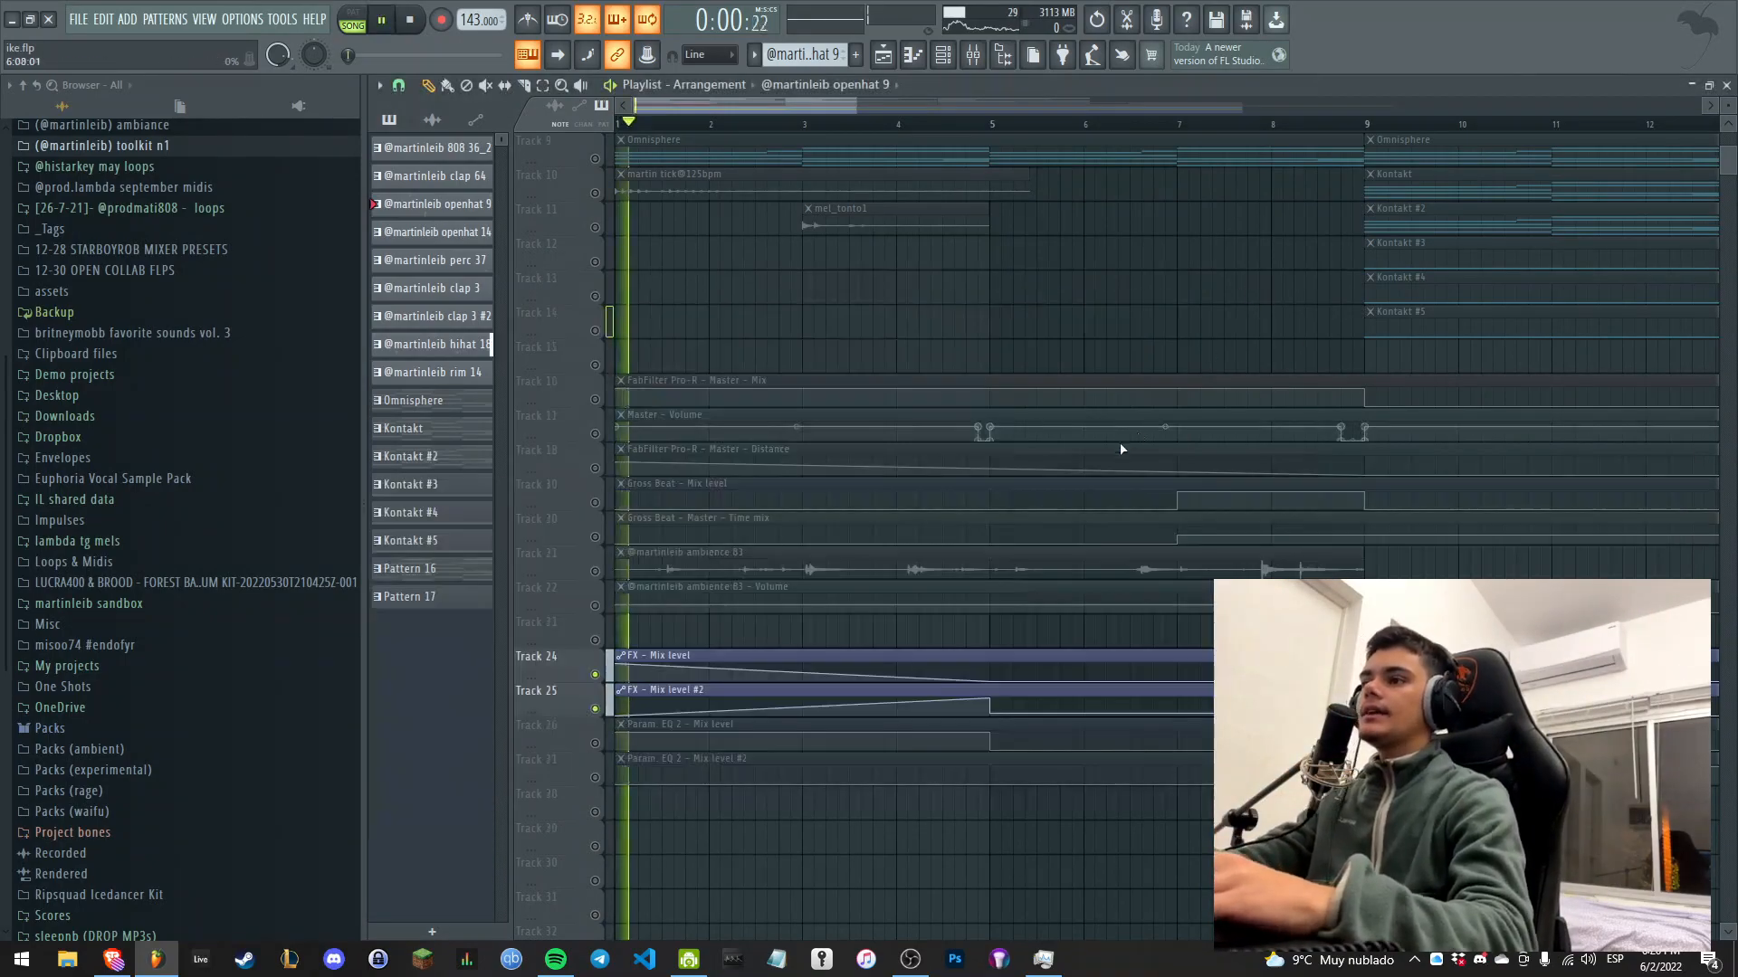
{"action": "left_click", "coordinate": [594, 743]}
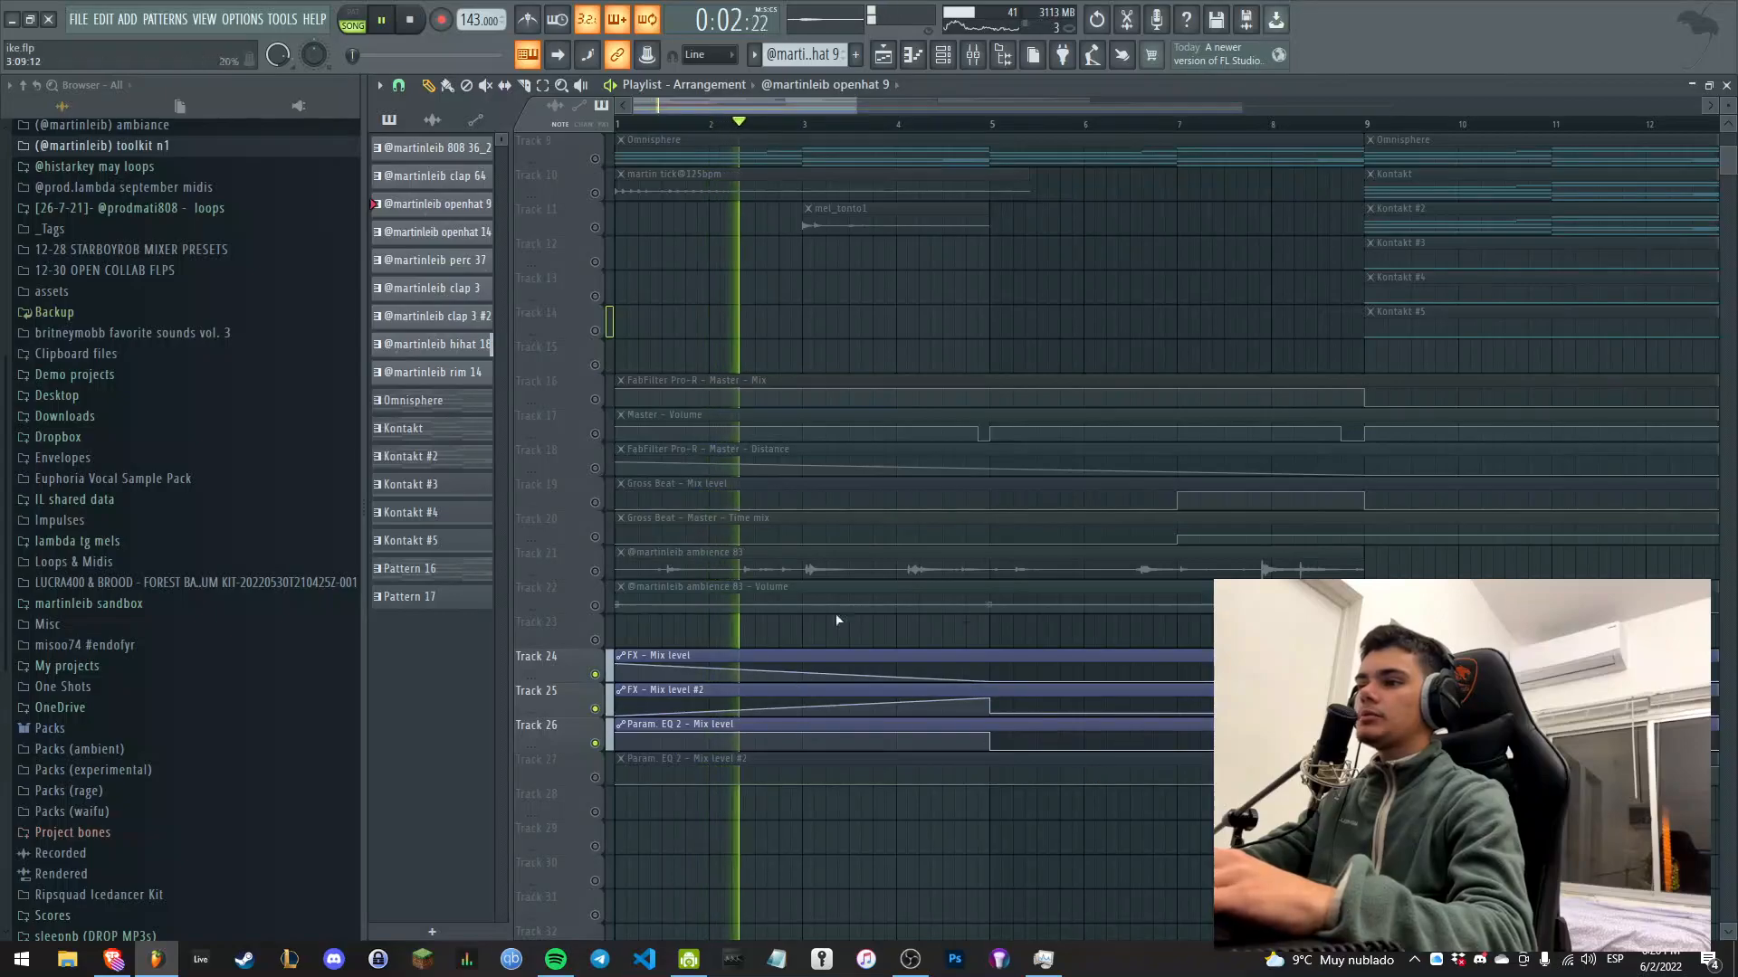
{"action": "scroll", "coordinate": [992, 712], "scroll_direction": "up", "scroll_amount": 3}
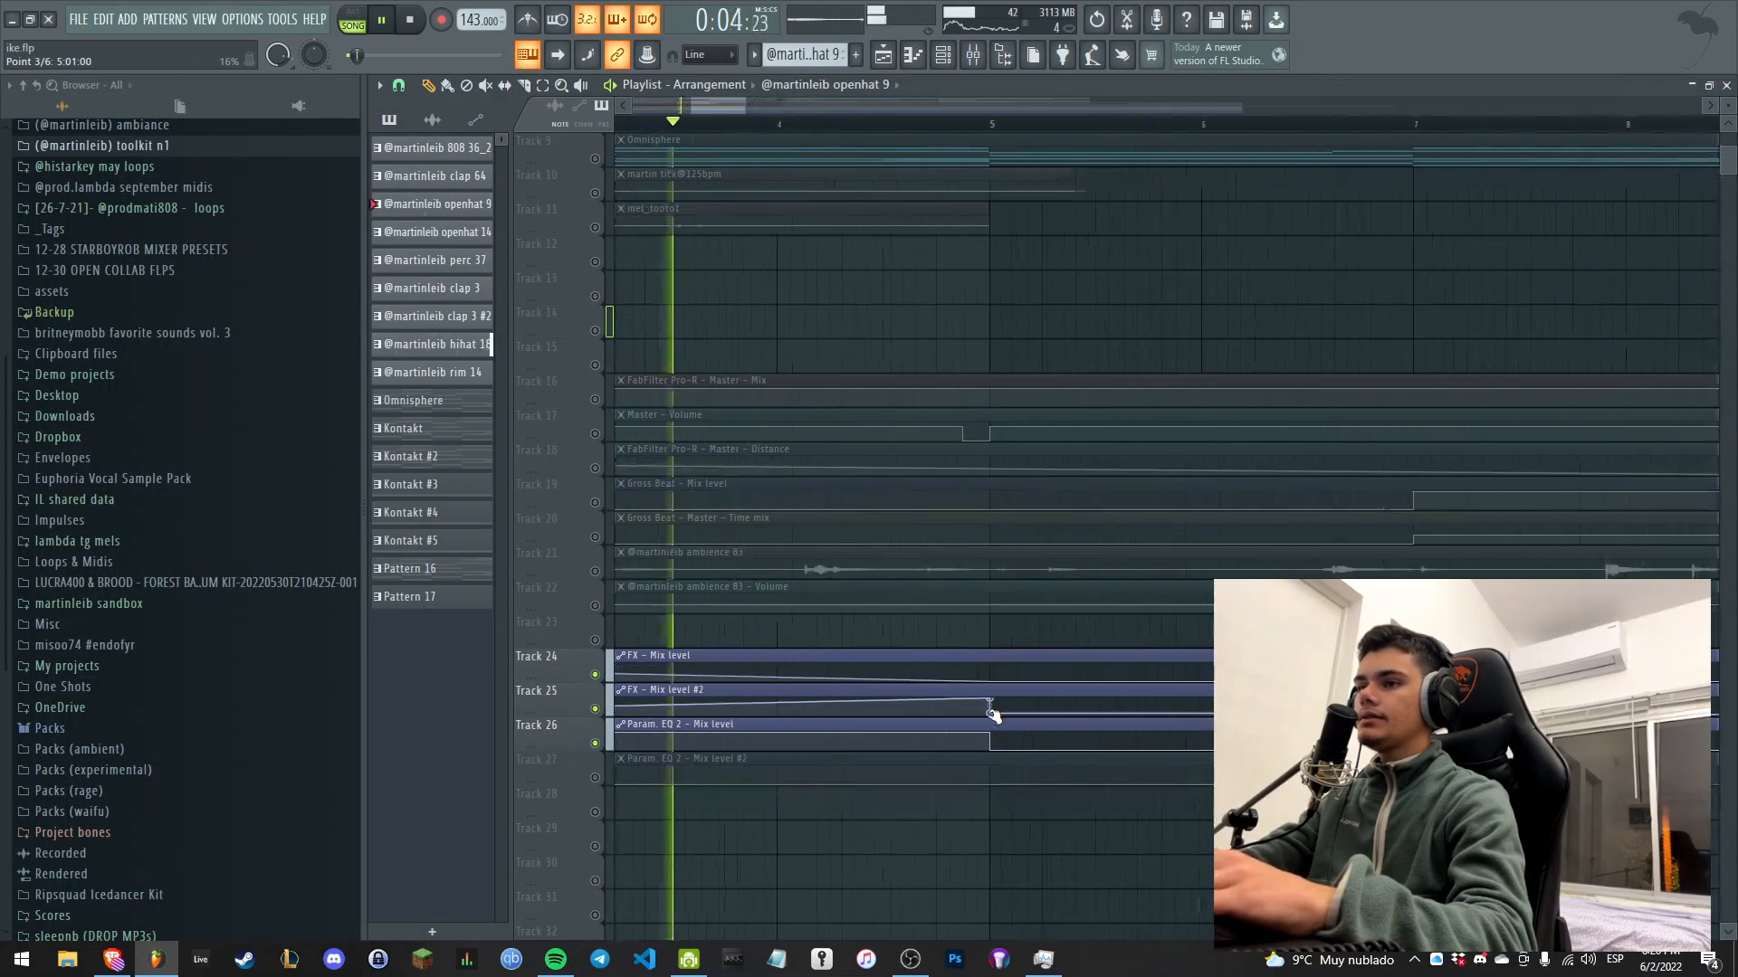
{"action": "scroll", "coordinate": [995, 712], "scroll_direction": "down", "scroll_amount": 3}
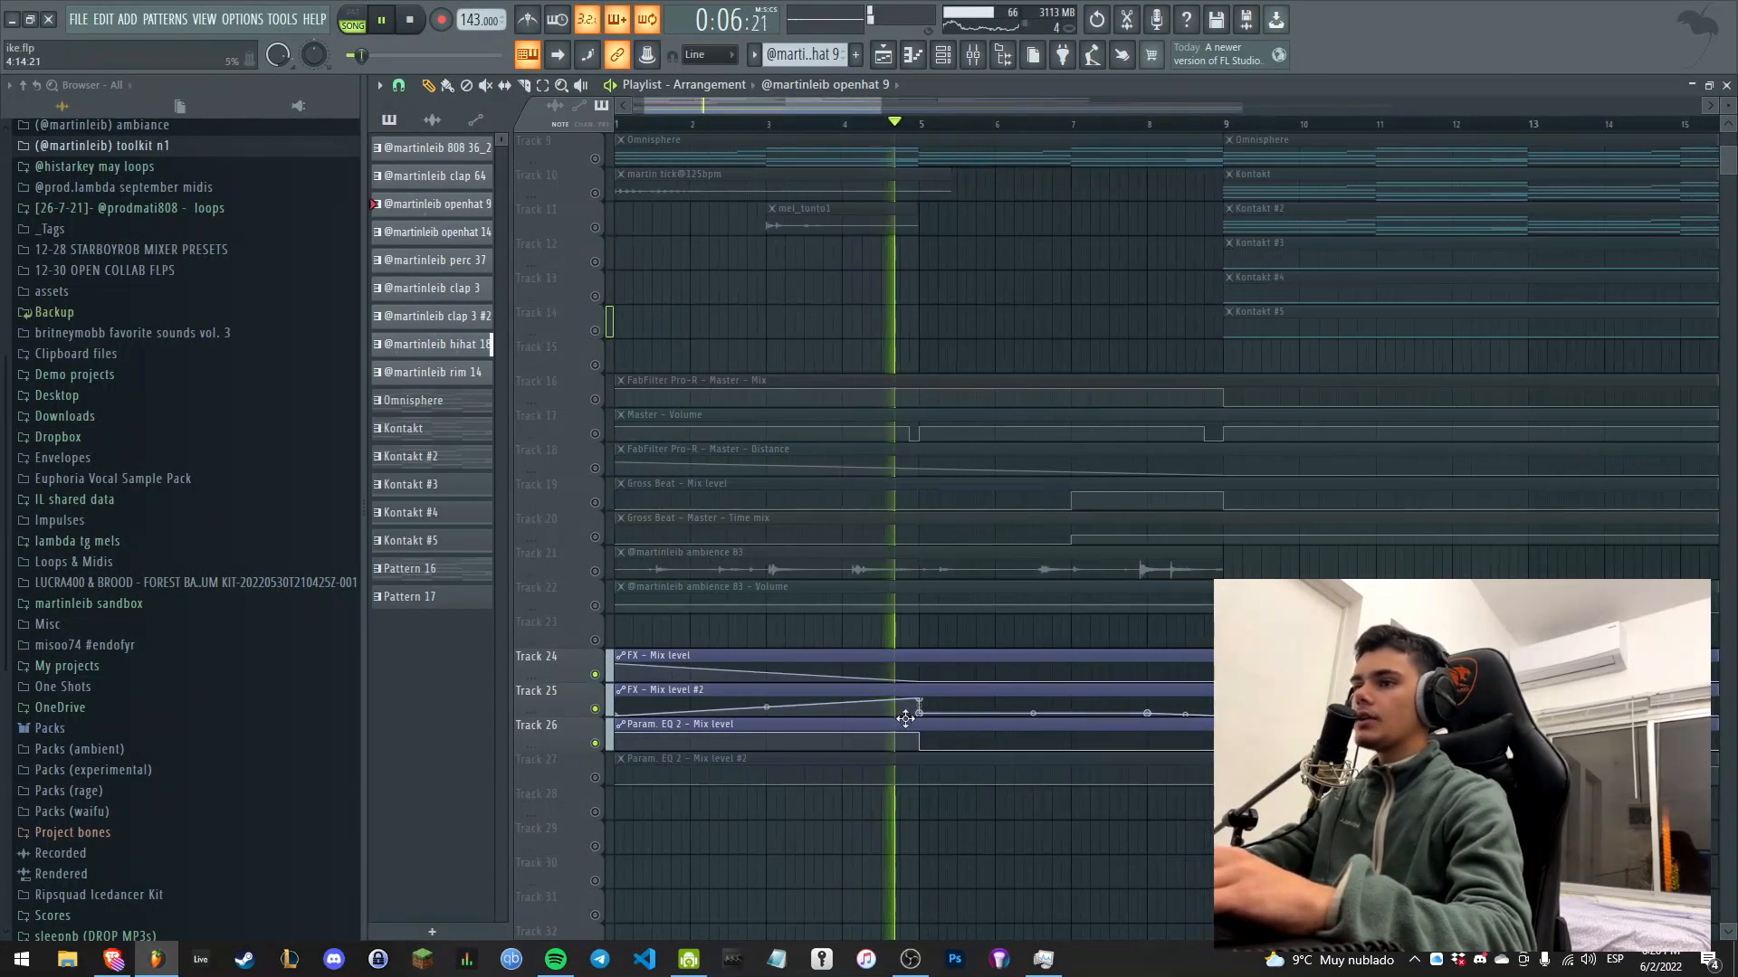
{"action": "scroll", "coordinate": [950, 738], "scroll_direction": "down", "scroll_amount": 3}
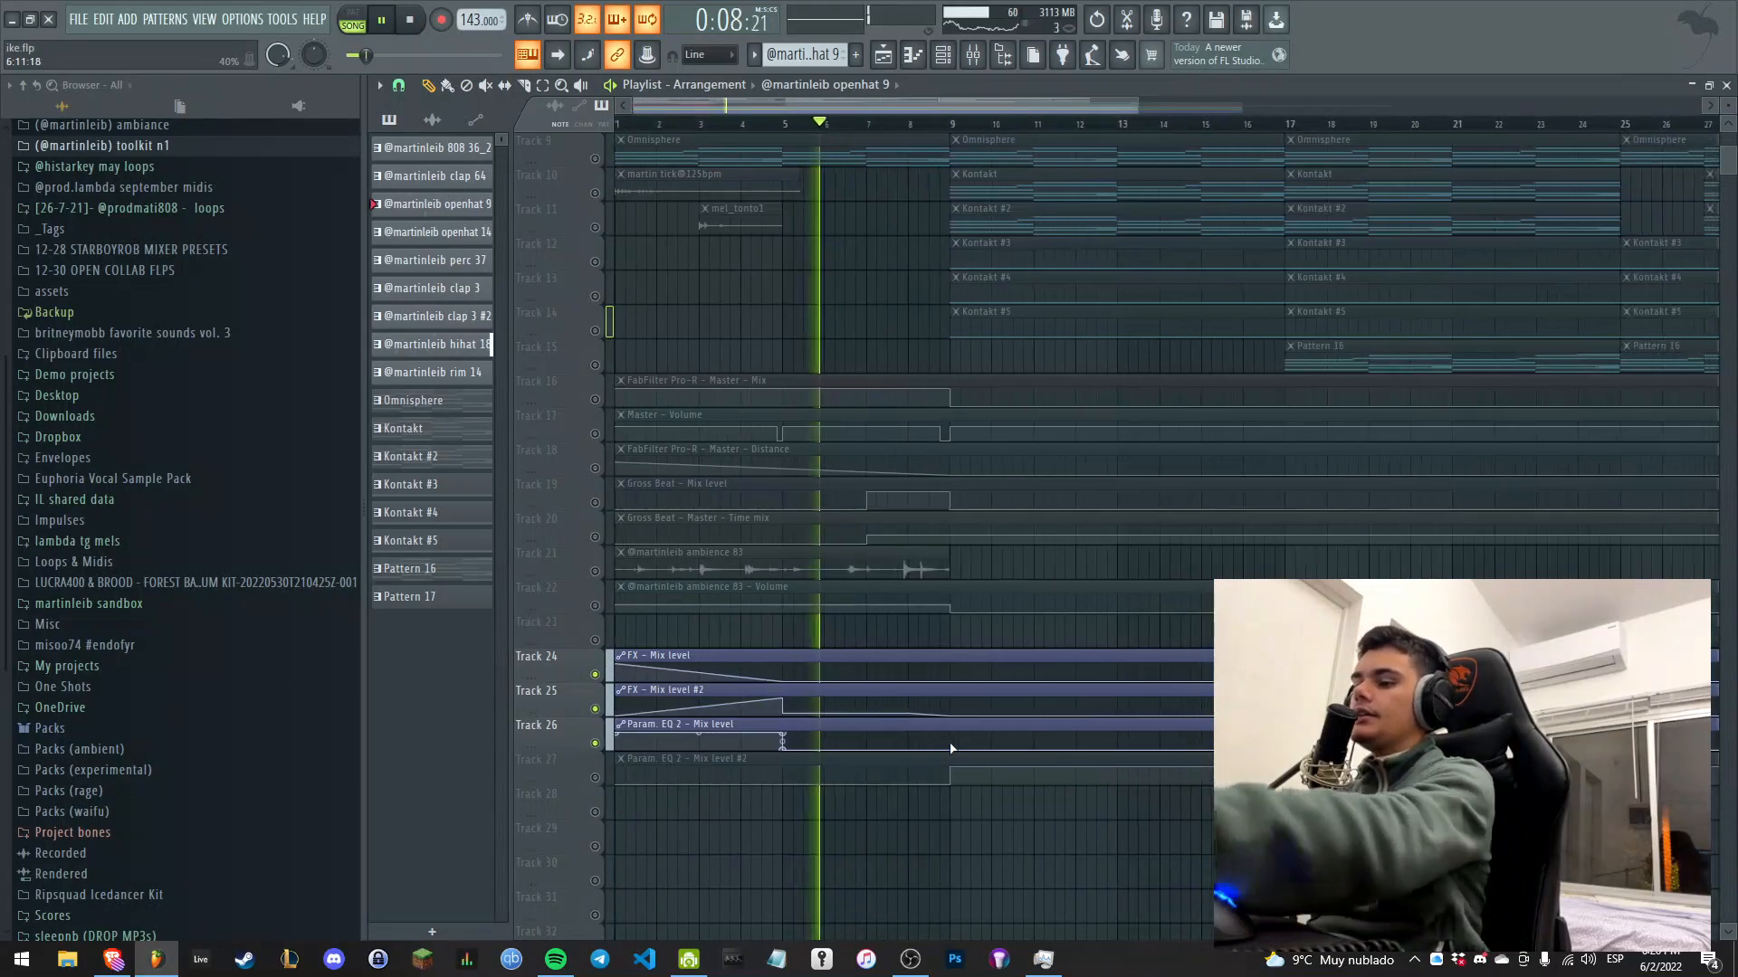
Watch the hi-hat signal in the Master's Fruity Parametric EQ 2 during playback, stop the song, and close the plugin.
{"action": "key", "text": "F9"}
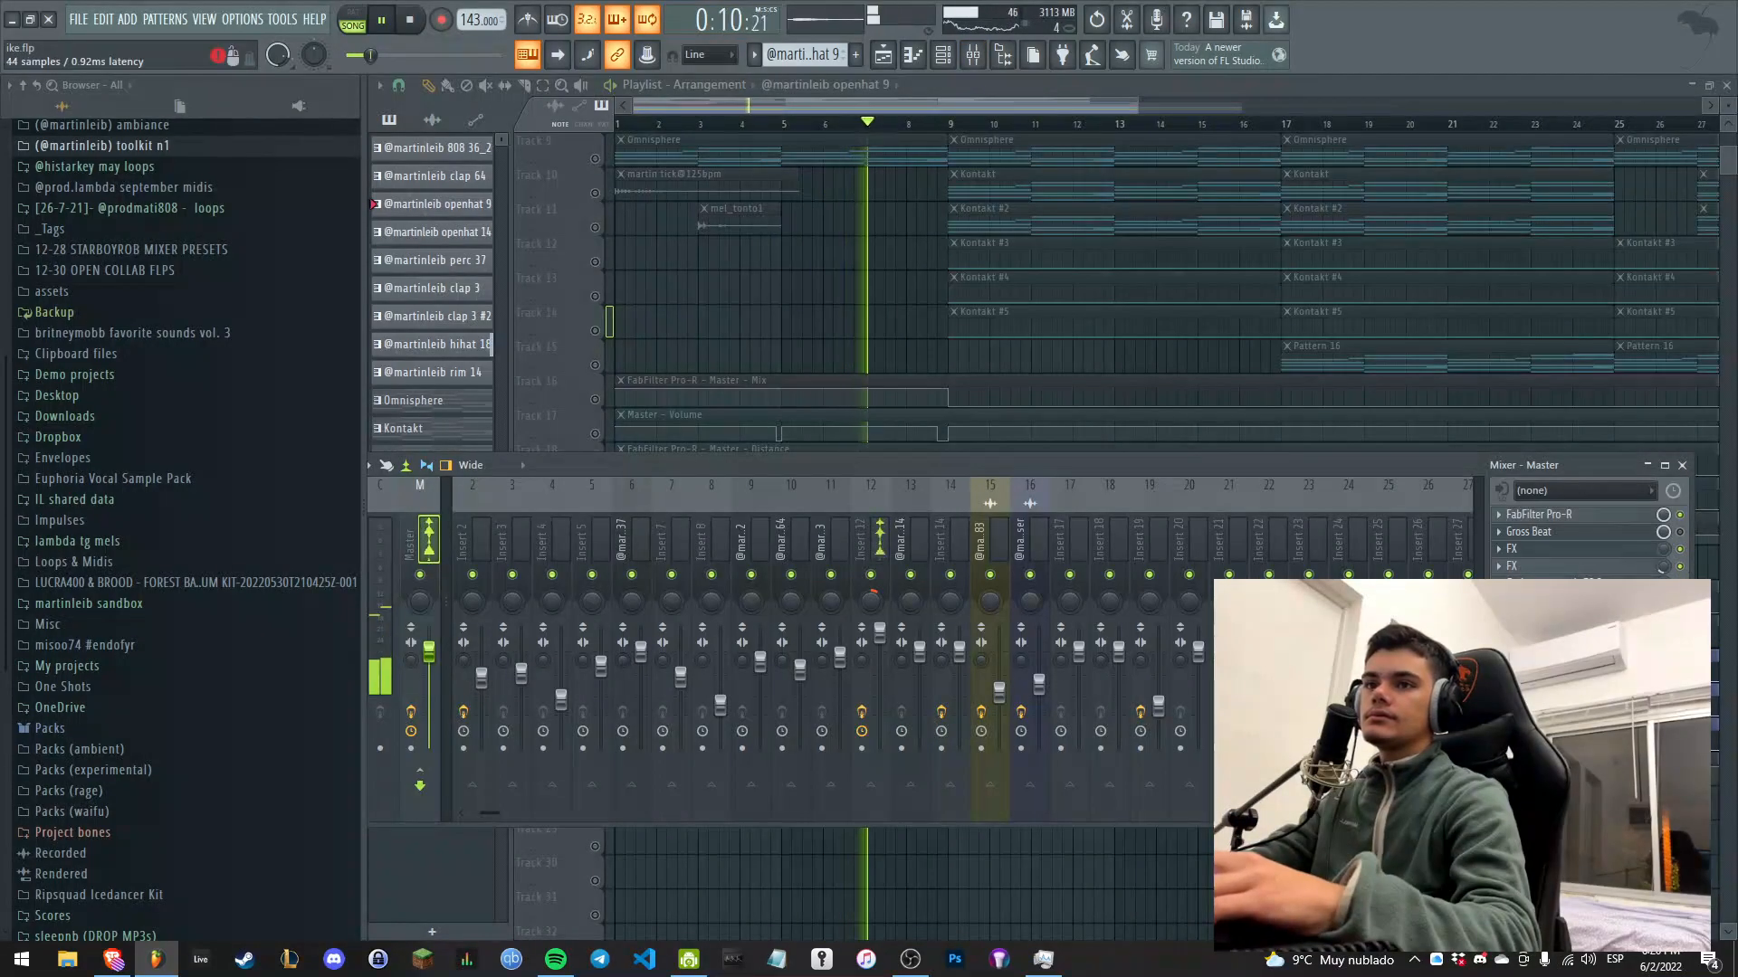
{"action": "left_click", "coordinate": [1553, 583]}
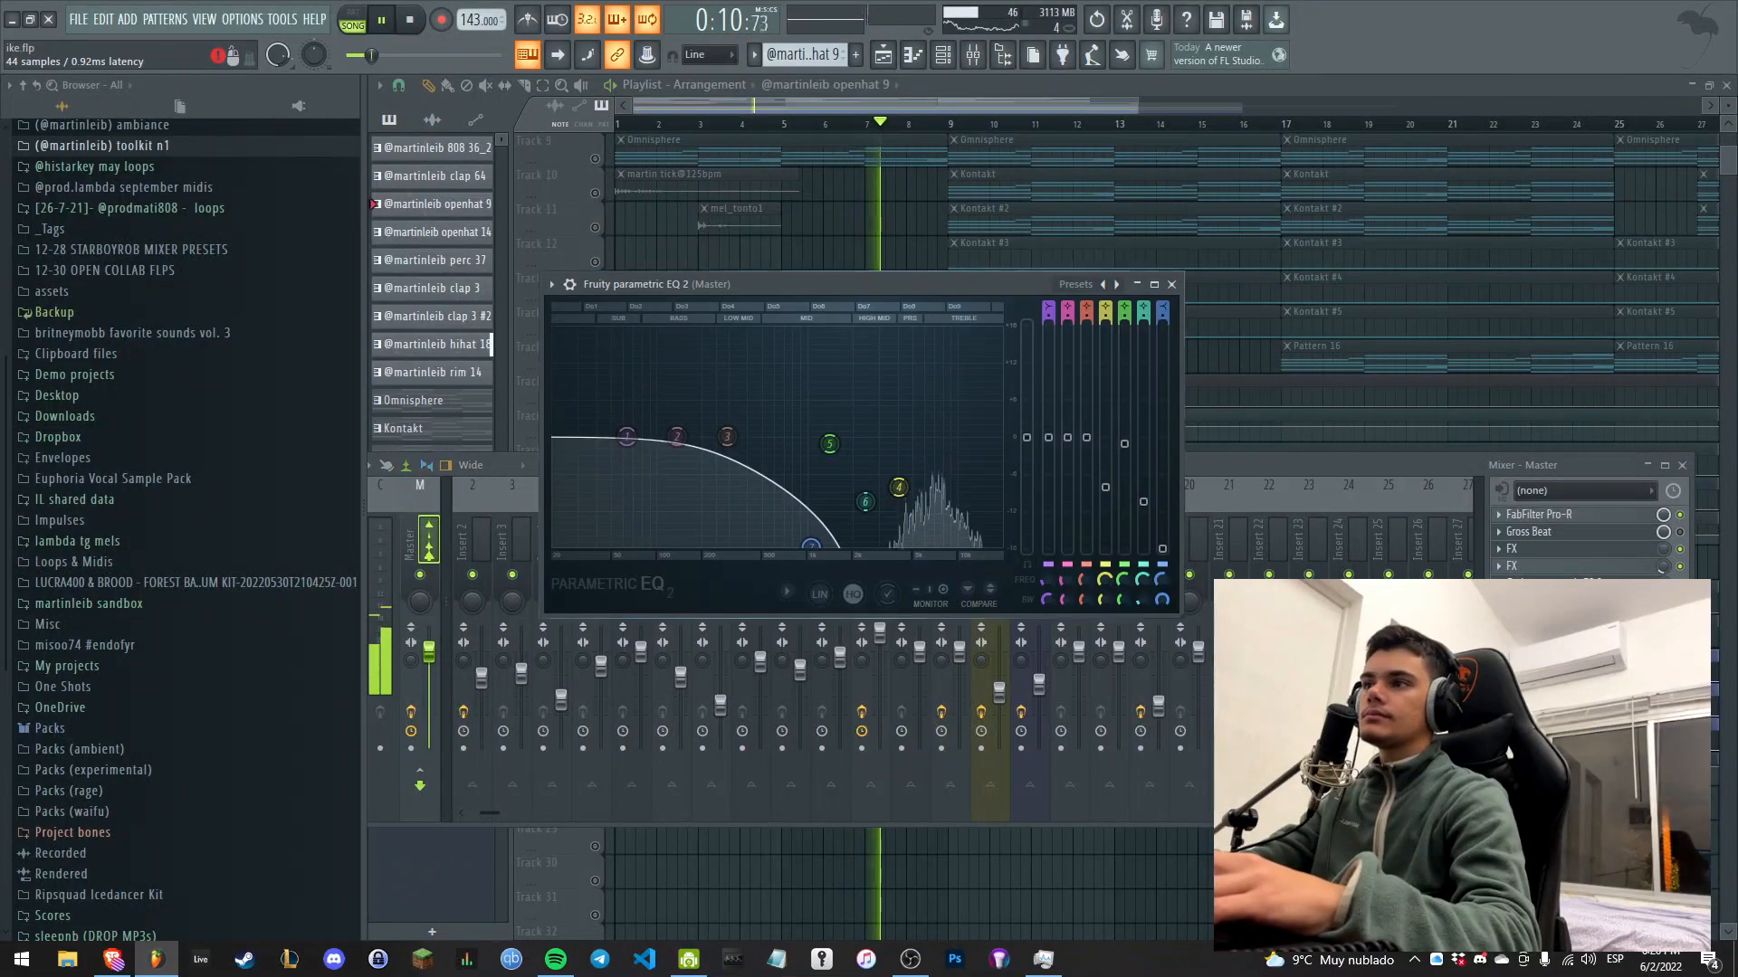
{"action": "key", "text": "space"}
{"action": "left_click", "coordinate": [1685, 543]}
{"action": "right_click", "coordinate": [933, 248]}
{"action": "scroll", "coordinate": [718, 582], "scroll_direction": "up", "scroll_amount": 3}
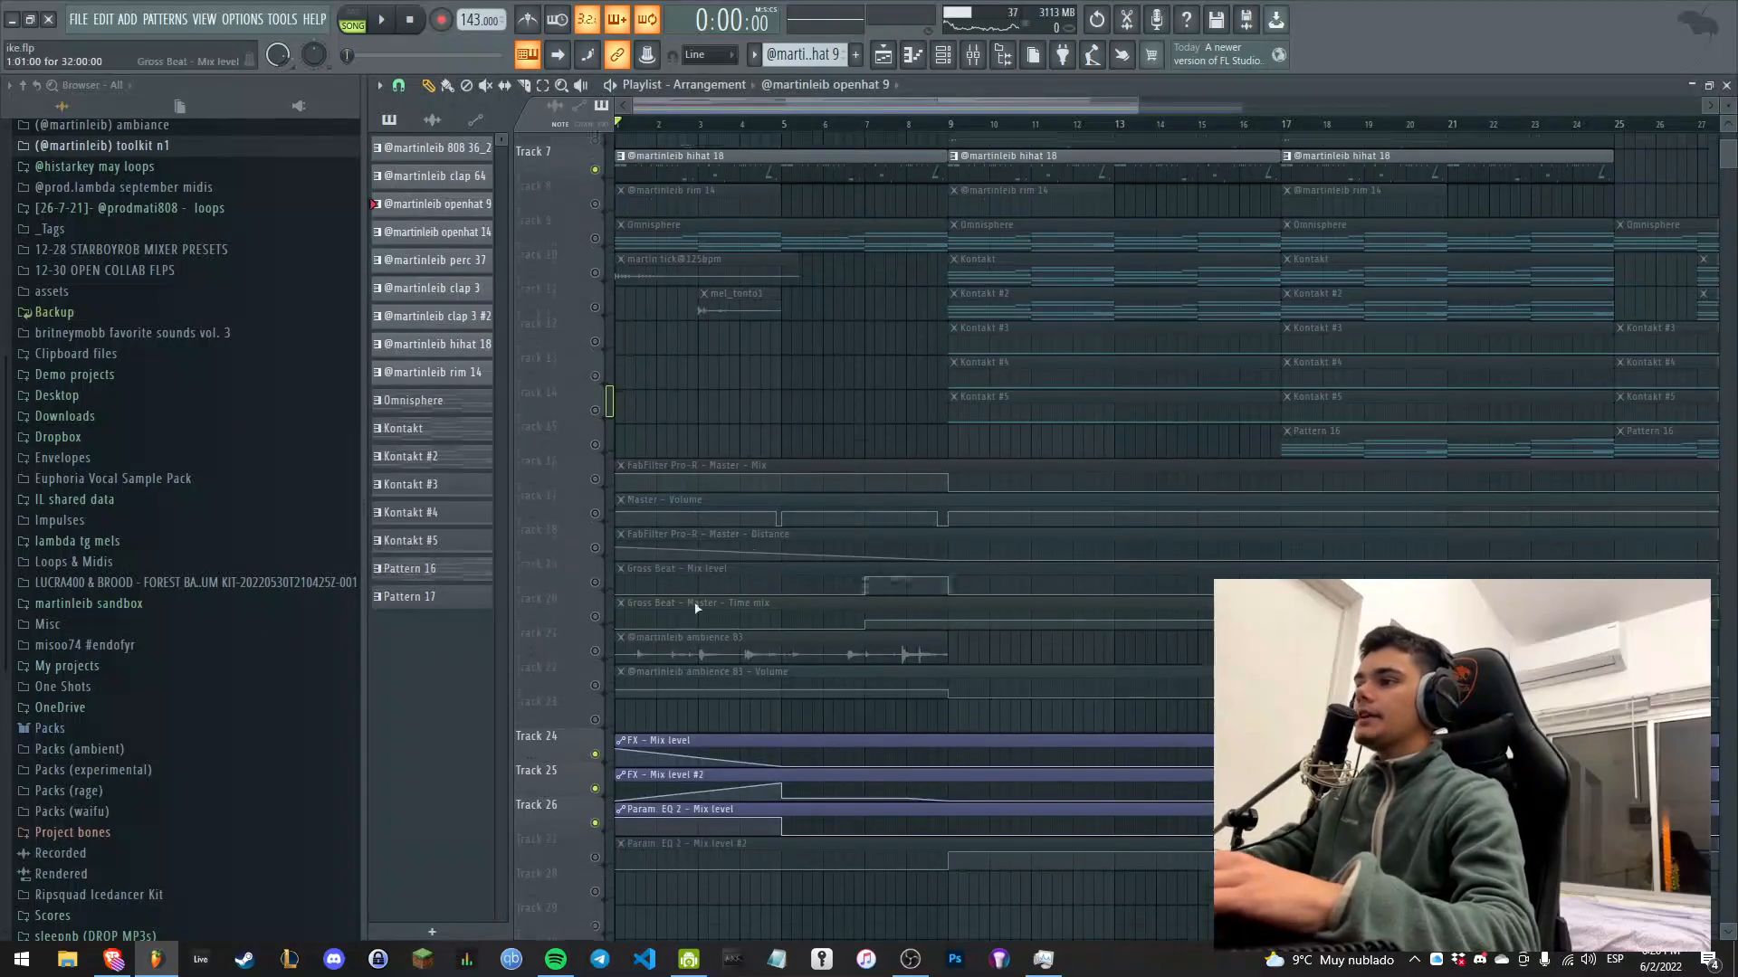
Clear the solo so all playlist tracks are enabled, and play the full beat from the start.
{"action": "right_click", "coordinate": [596, 737]}
{"action": "right_click", "coordinate": [596, 738]}
{"action": "scroll", "coordinate": [653, 791], "scroll_direction": "up", "scroll_amount": 1}
{"action": "scroll", "coordinate": [653, 791], "scroll_direction": "up", "scroll_amount": 3}
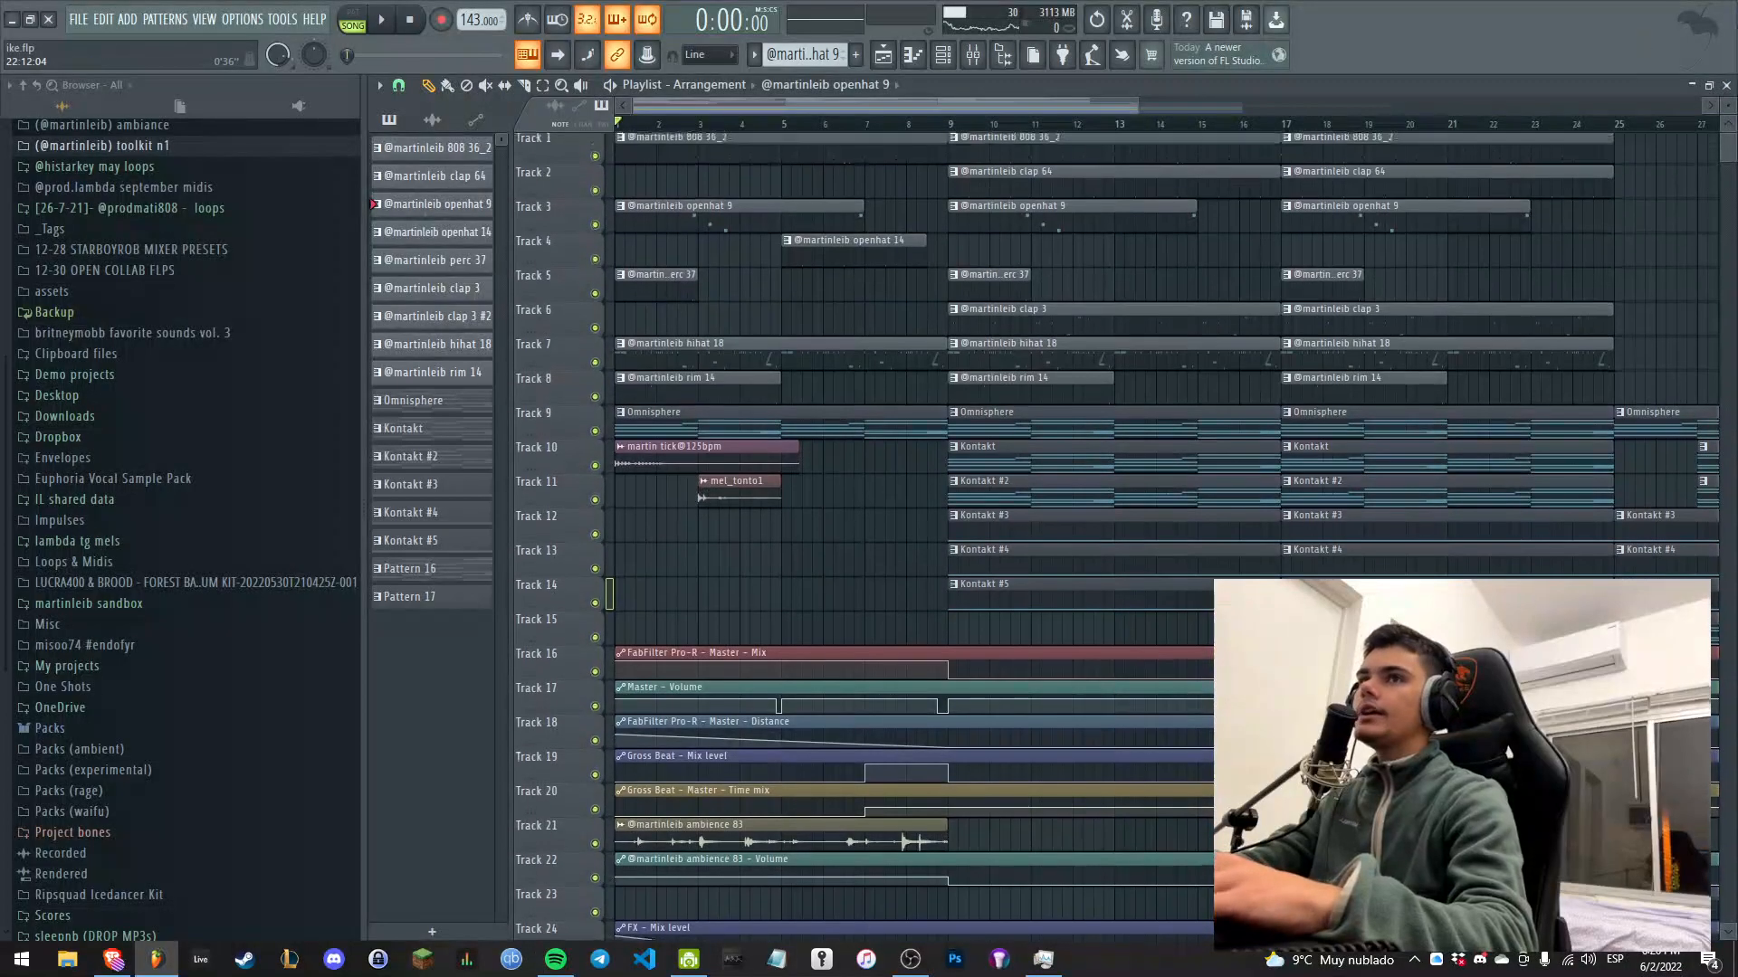
{"action": "scroll", "coordinate": [653, 791], "scroll_direction": "down", "scroll_amount": 1}
{"action": "key", "text": "space"}
{"action": "scroll", "coordinate": [653, 791], "scroll_direction": "up", "scroll_amount": 1}
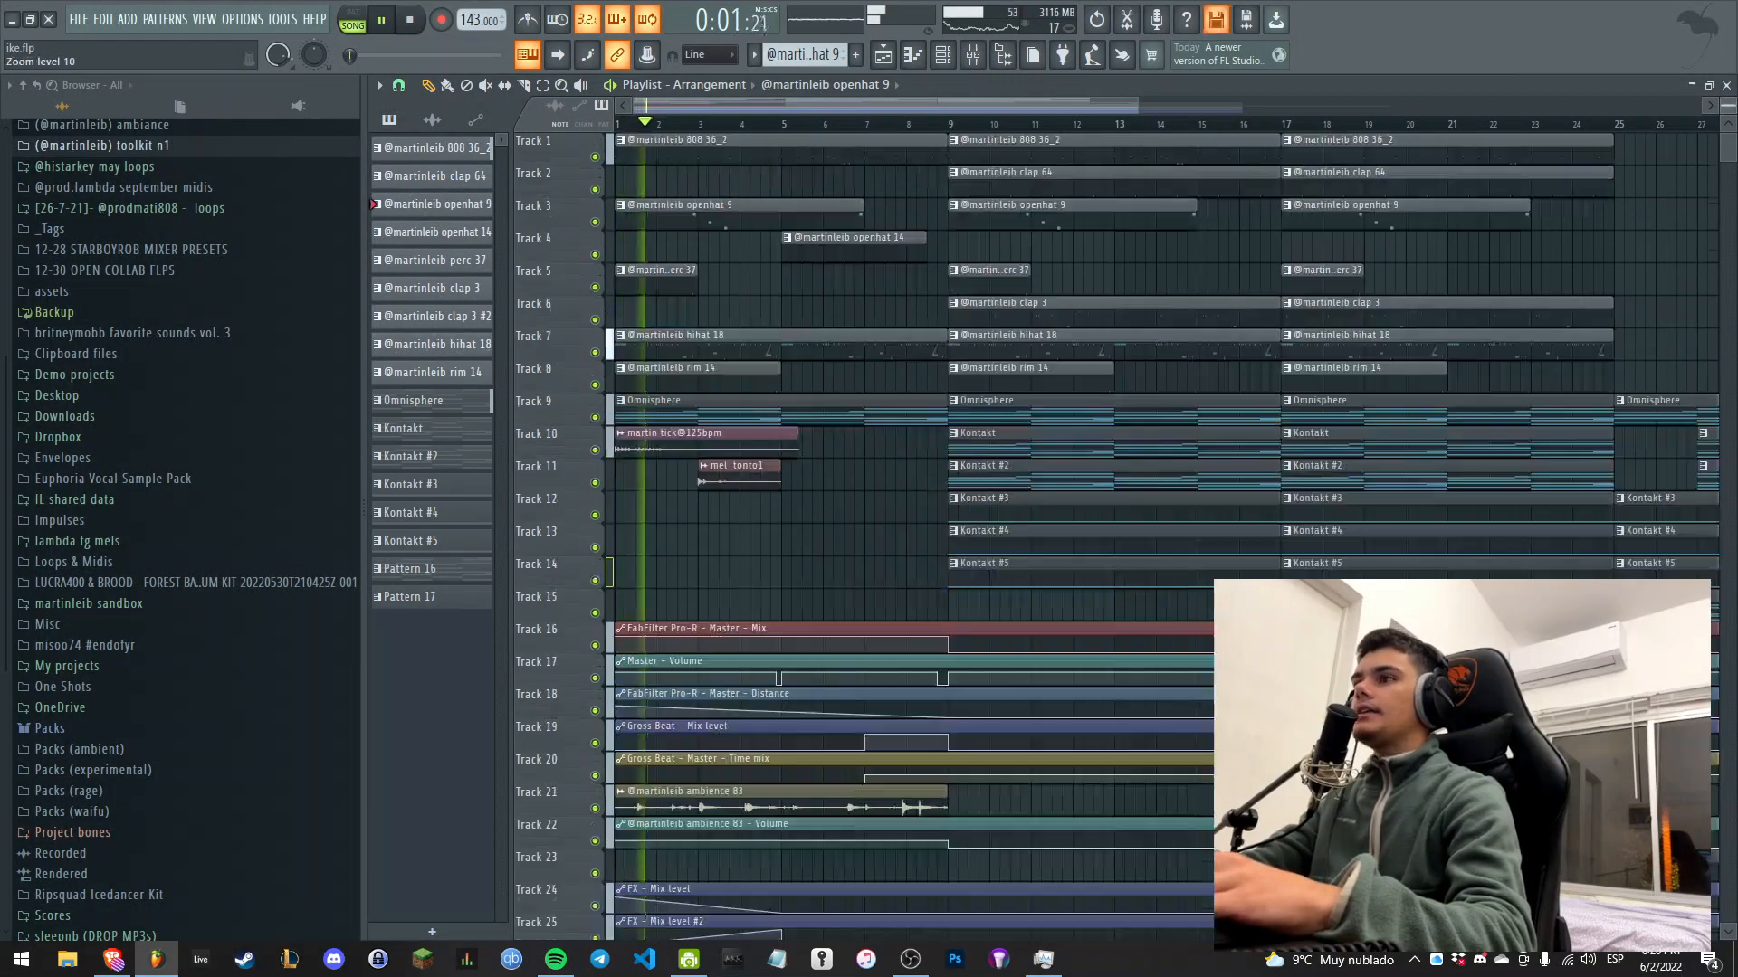
Check the mixer and the OBS recording window while the full beat plays, closing each after viewing.
{"action": "key", "text": "F9"}
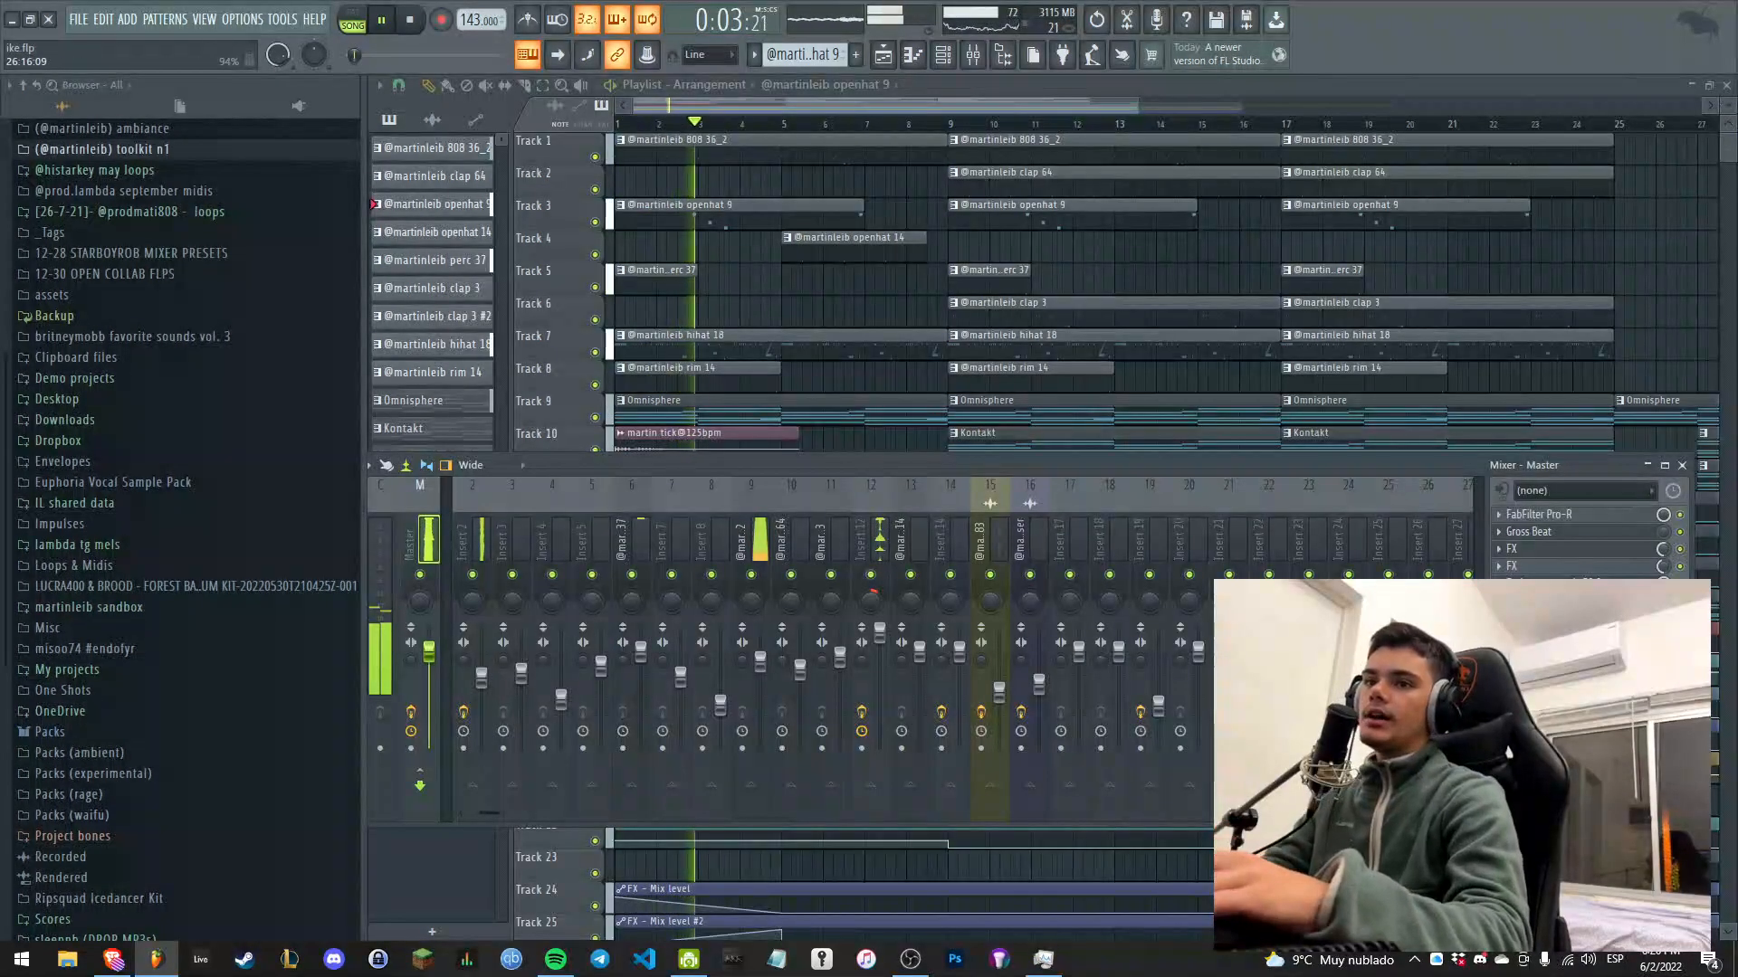
{"action": "key", "text": "F9"}
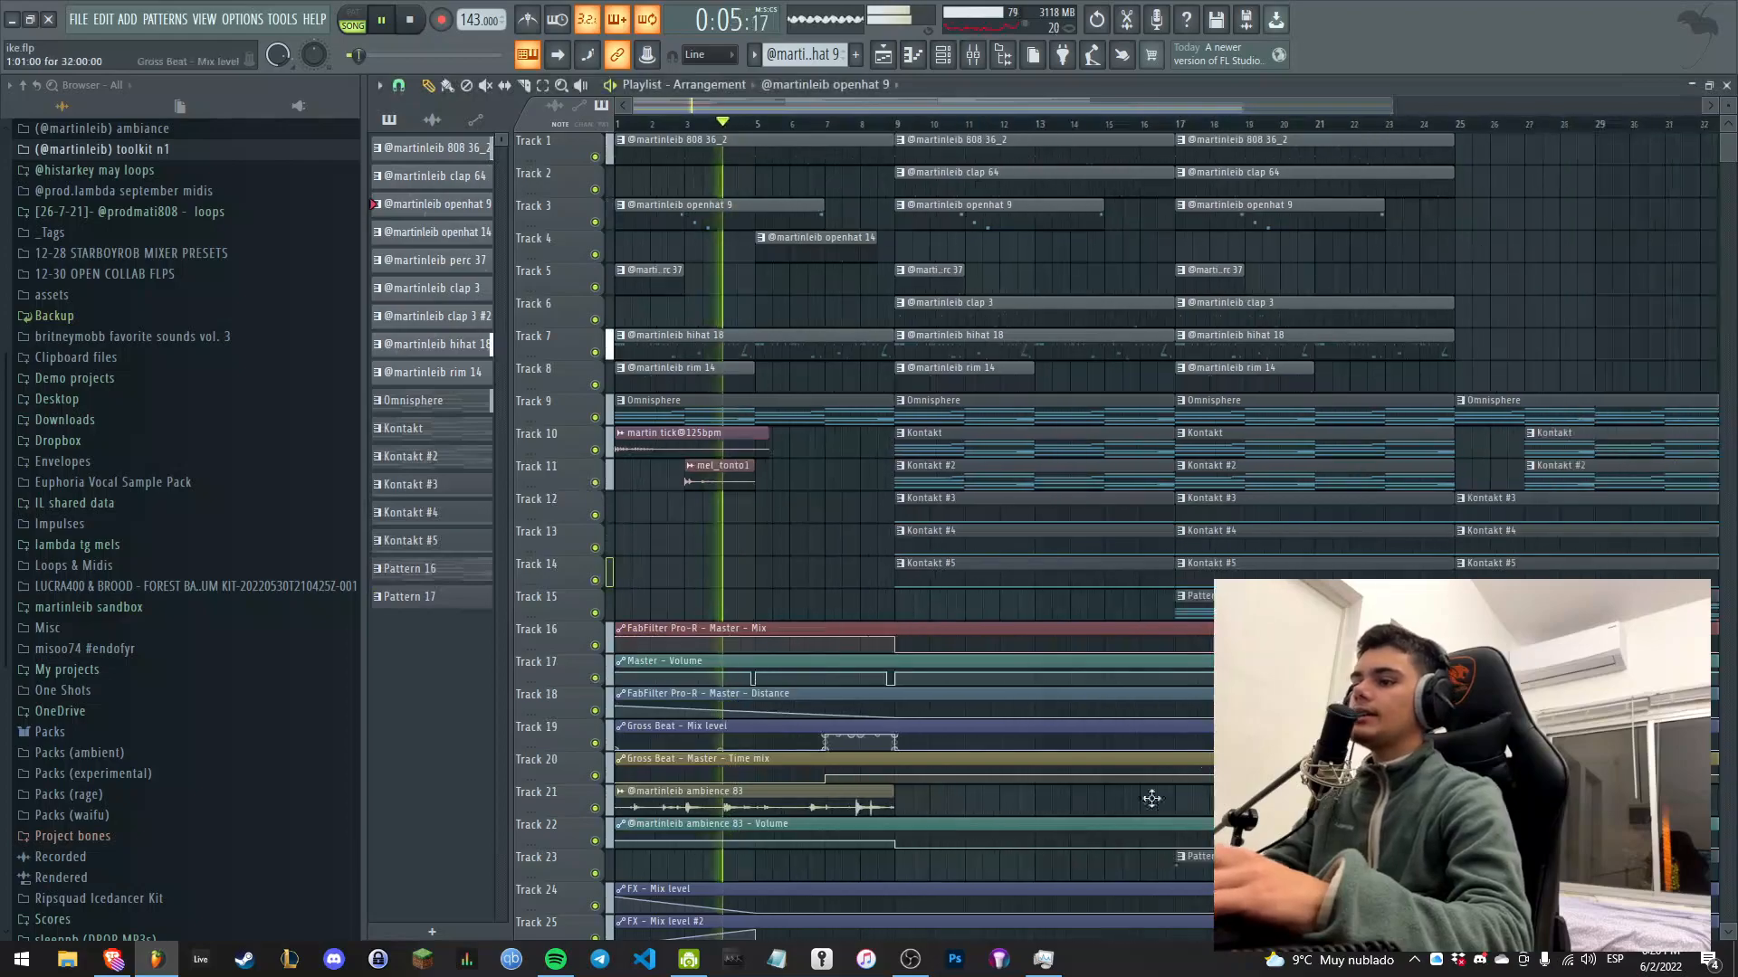
{"action": "left_click", "coordinate": [920, 961]}
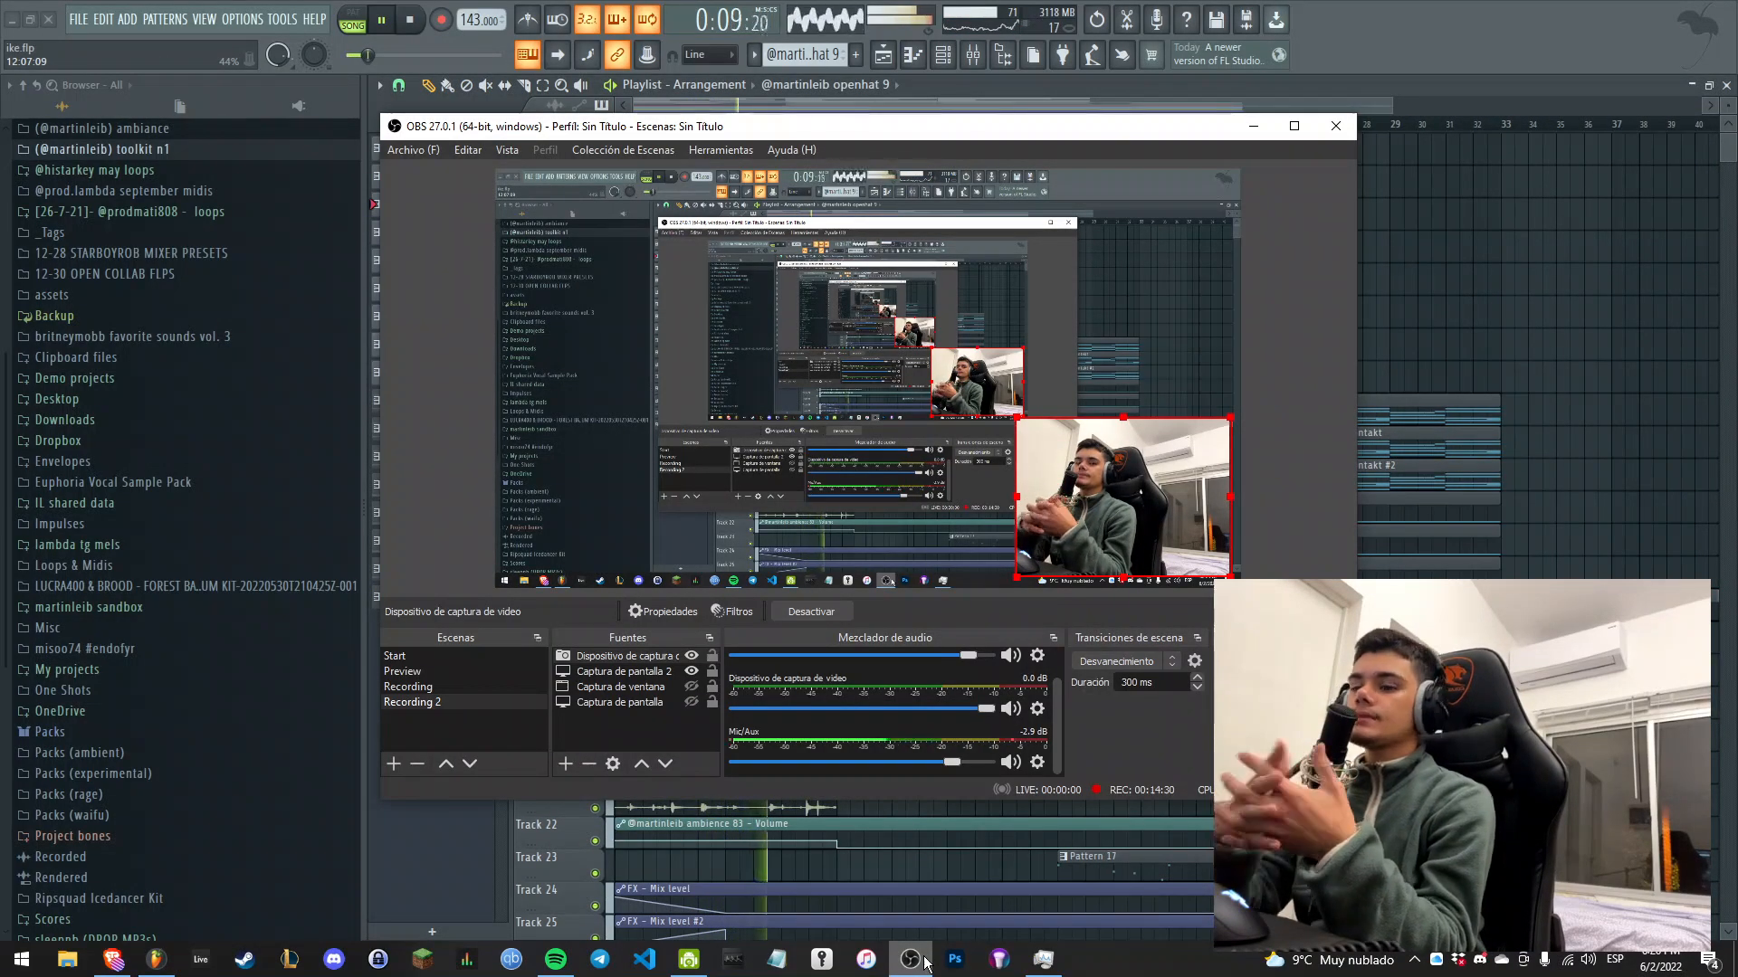
{"action": "left_click", "coordinate": [925, 963]}
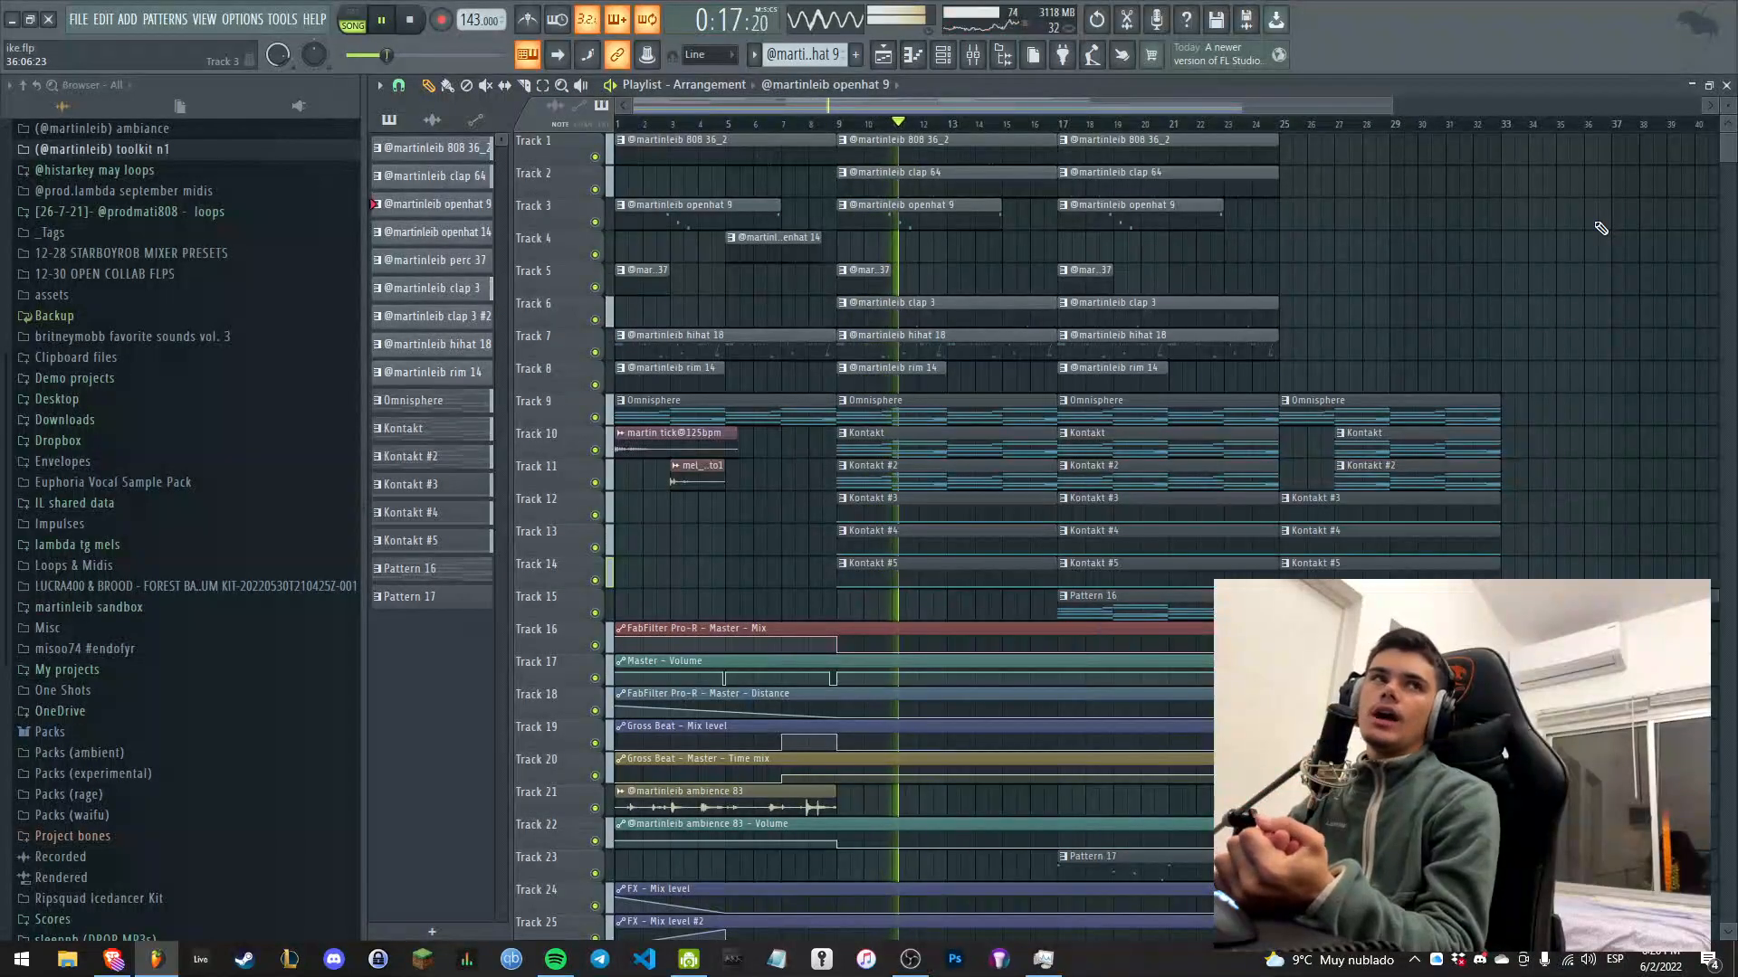
Stop the song's playback and switch to the OBS recording window.
{"action": "key", "text": "space"}
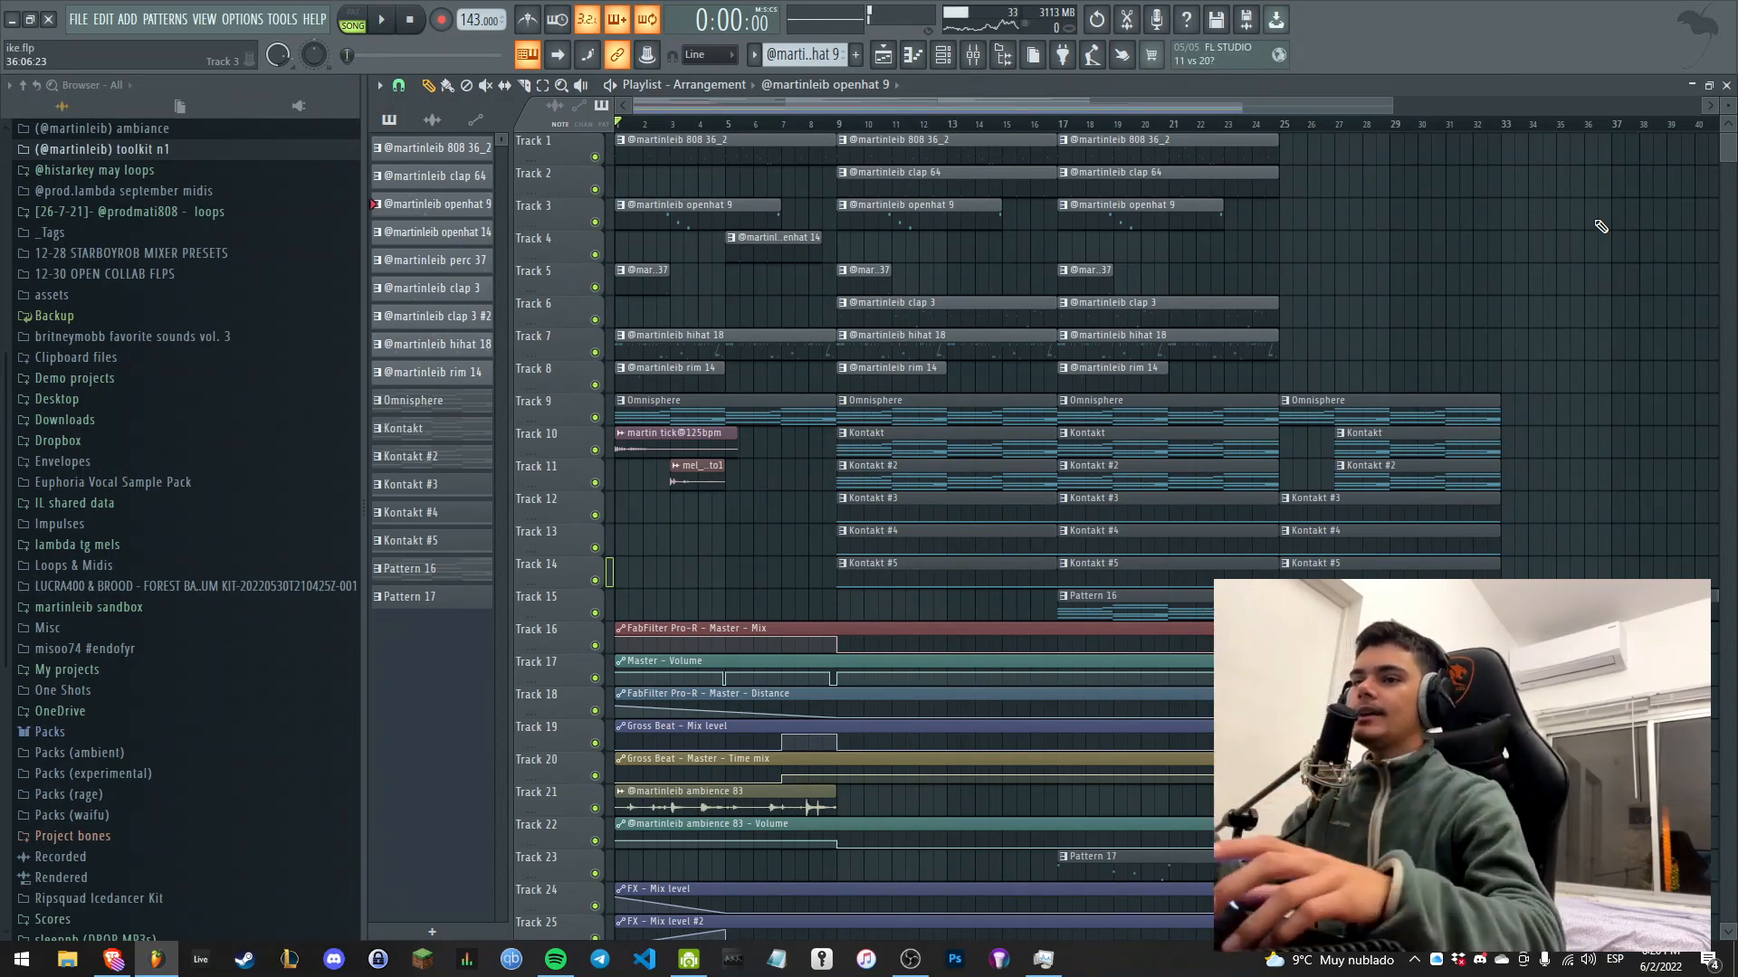
{"action": "left_click", "coordinate": [911, 961]}
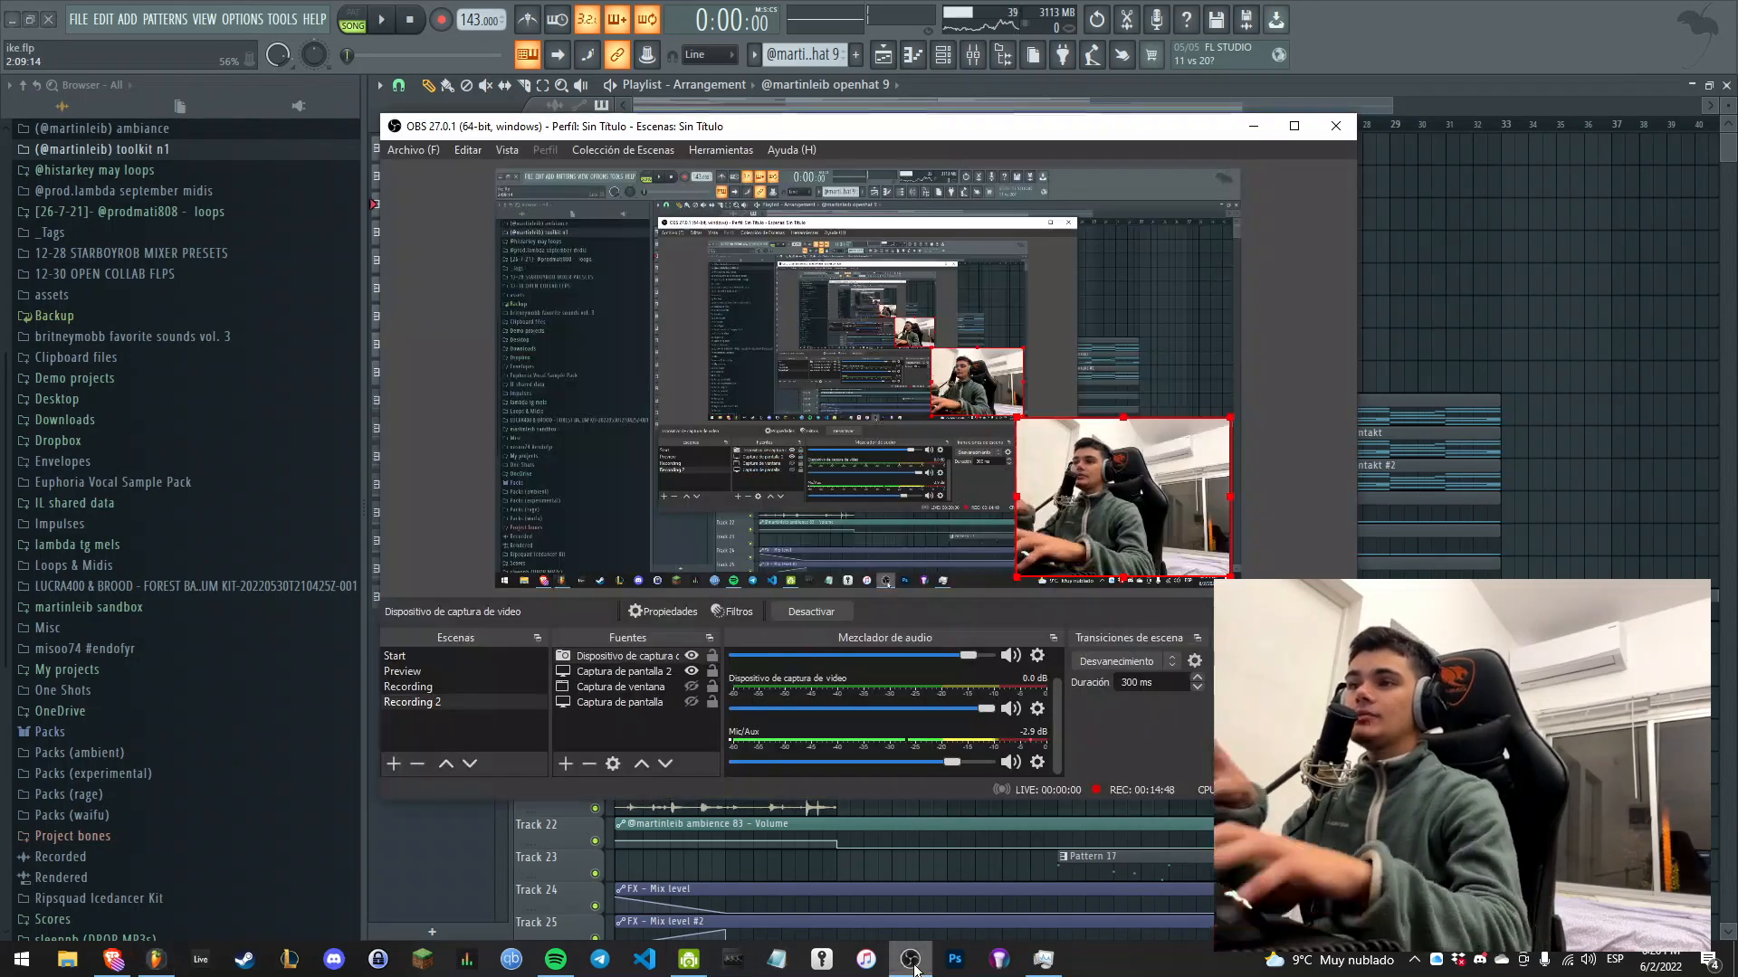